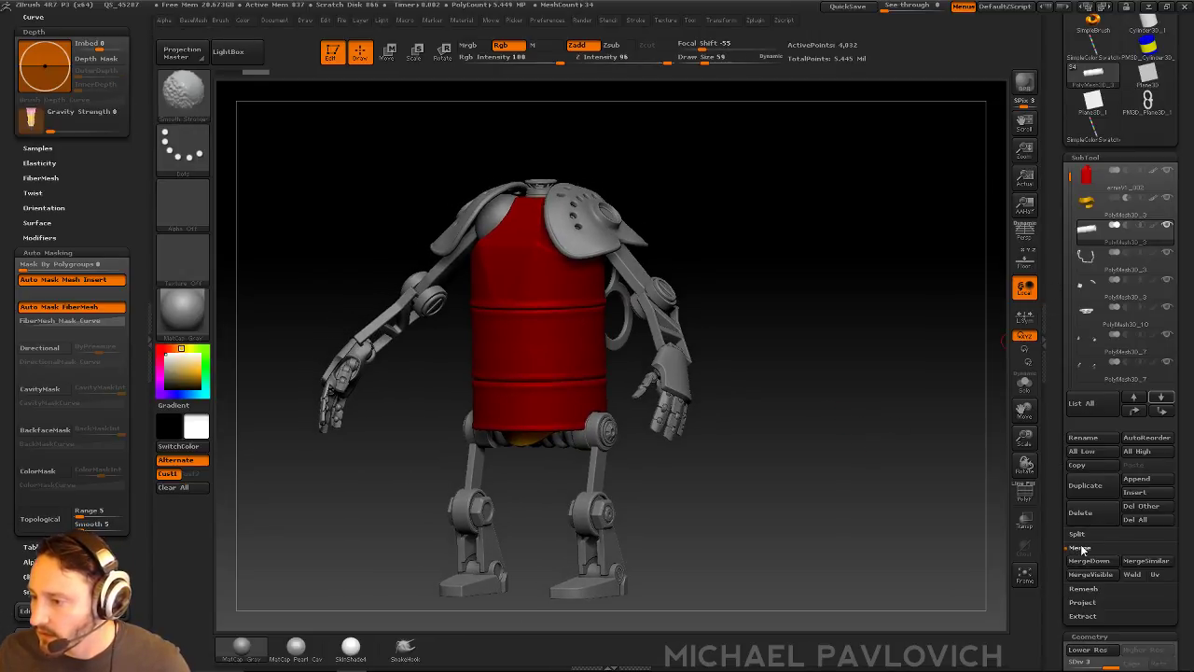
Merge all visible subtools of the robot into a single mesh and switch to the merged tool
{"action": "left_click", "coordinate": [1090, 573]}
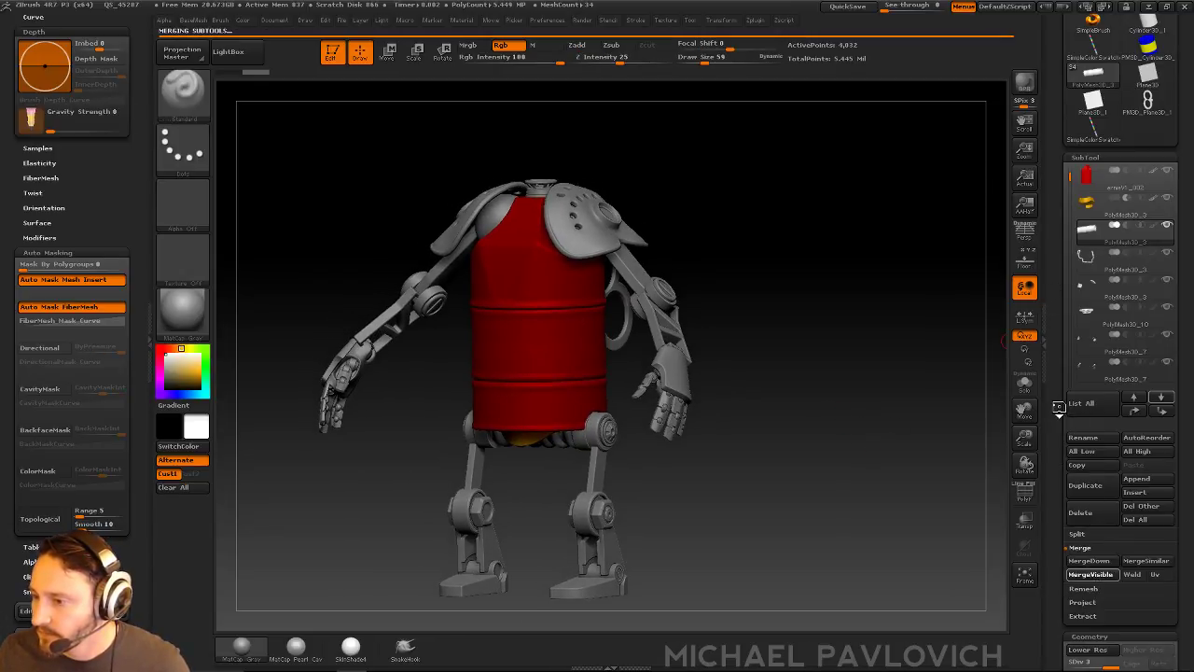
{"action": "left_click", "coordinate": [1099, 276]}
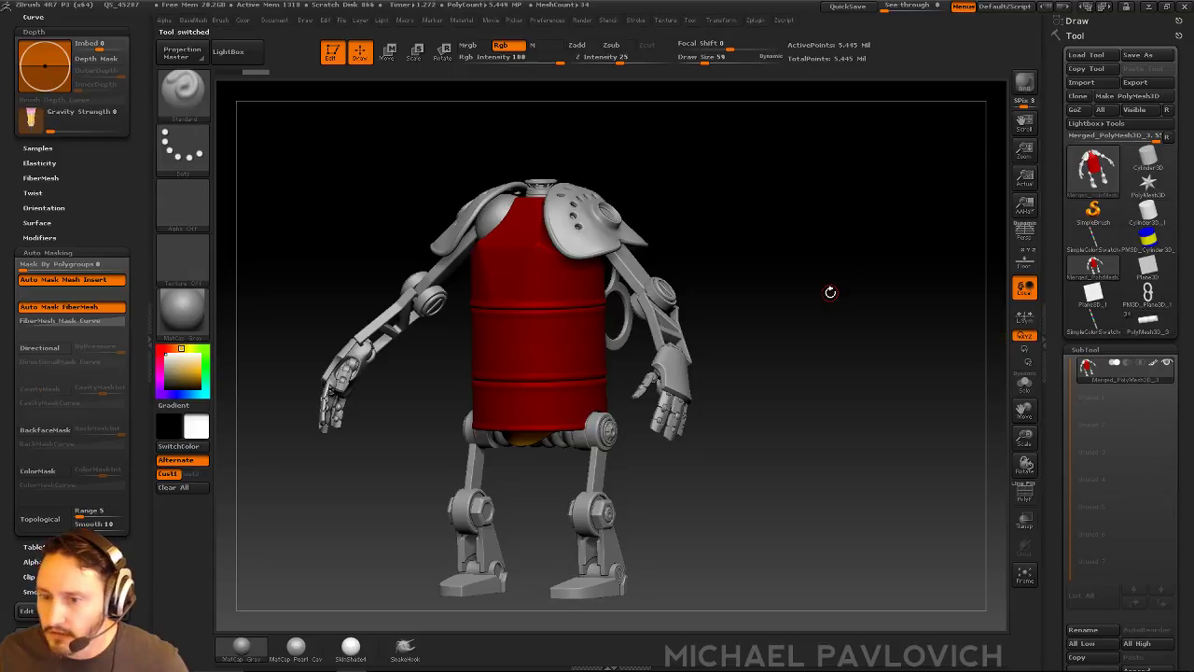
{"action": "mouse_move", "coordinate": [827, 292]}
{"action": "left_mouse_down"}
{"action": "mouse_move", "coordinate": [861, 259]}
{"action": "mouse_move", "coordinate": [825, 243]}
{"action": "mouse_move", "coordinate": [855, 224]}
{"action": "mouse_move", "coordinate": [789, 187]}
{"action": "mouse_move", "coordinate": [802, 222]}
{"action": "mouse_move", "coordinate": [847, 256]}
{"action": "mouse_move", "coordinate": [881, 261]}
{"action": "mouse_move", "coordinate": [869, 270]}
{"action": "mouse_move", "coordinate": [877, 234]}
{"action": "mouse_move", "coordinate": [286, 404]}
{"action": "left_mouse_up"}
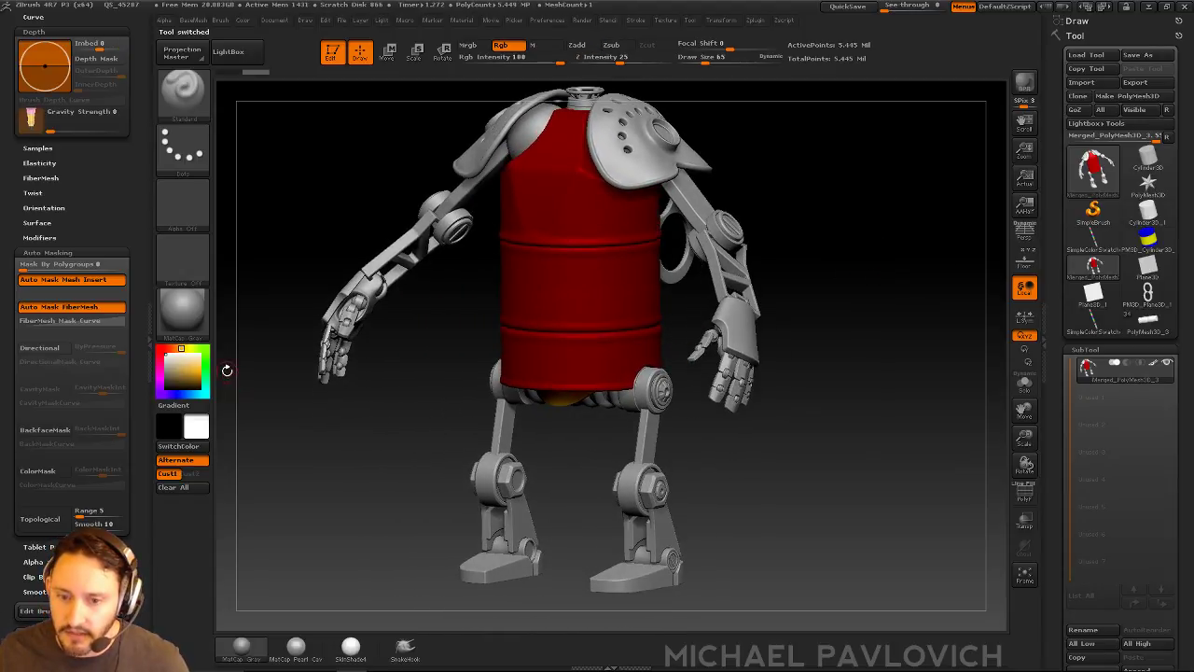
Set the active colour to bright green and hide the polygroups of the elbow caps and finger joints
{"action": "left_click", "coordinate": [206, 349]}
{"action": "left_click", "coordinate": [200, 371]}
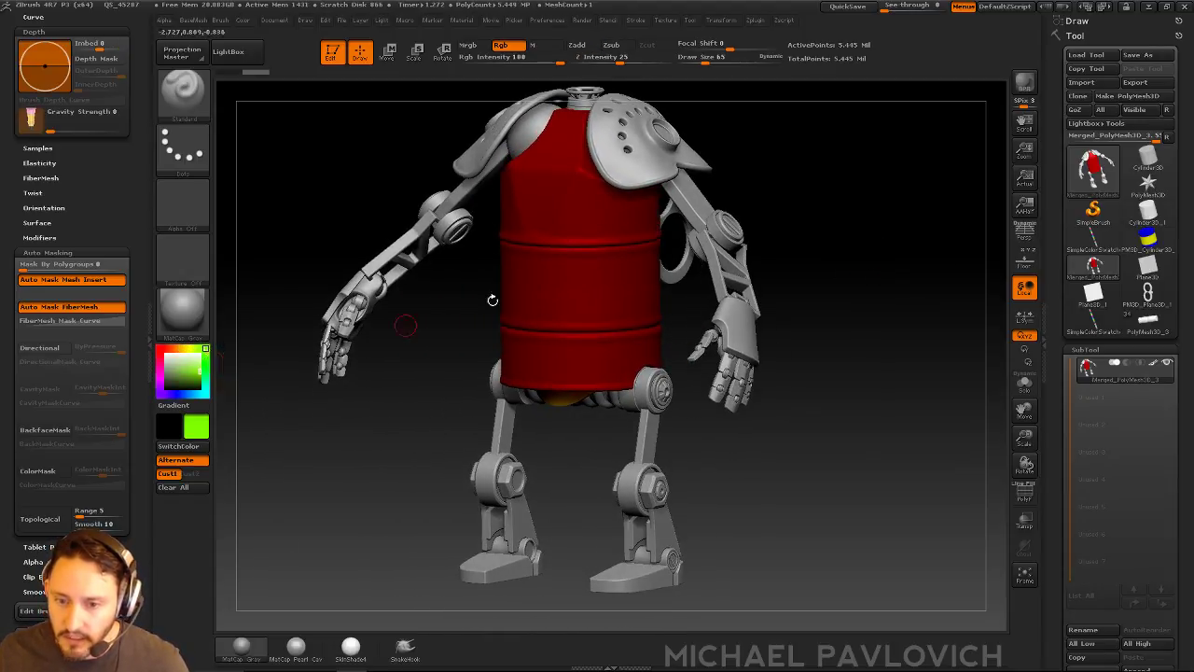
{"action": "left_click_drag", "start_coordinate": [771, 174], "coordinate": [664, 387]}
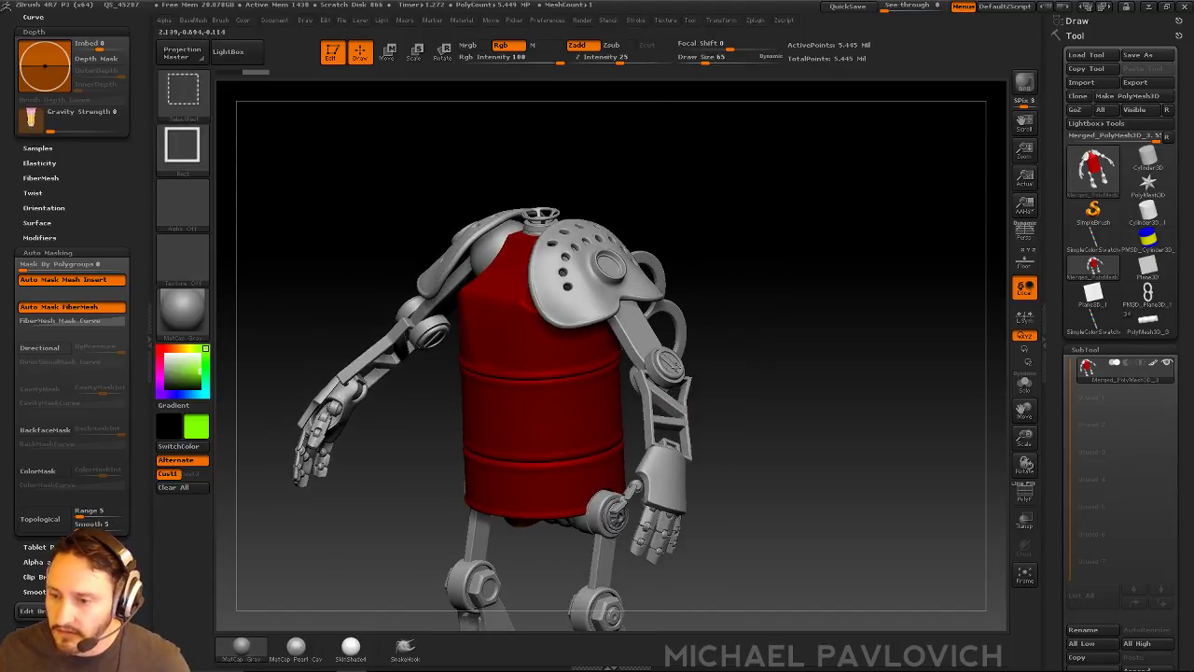
{"action": "left_click", "coordinate": [700, 365], "text": "ctrl+shift"}
{"action": "mouse_move", "coordinate": [778, 339]}
{"action": "left_mouse_down", "text": "ctrl+shift"}
{"action": "mouse_move", "coordinate": [815, 417]}
{"action": "mouse_move", "coordinate": [821, 302]}
{"action": "mouse_move", "coordinate": [815, 333]}
{"action": "mouse_move", "coordinate": [830, 337]}
{"action": "mouse_move", "coordinate": [871, 422]}
{"action": "mouse_move", "coordinate": [901, 417]}
{"action": "left_mouse_up", "text": "ctrl+shift"}
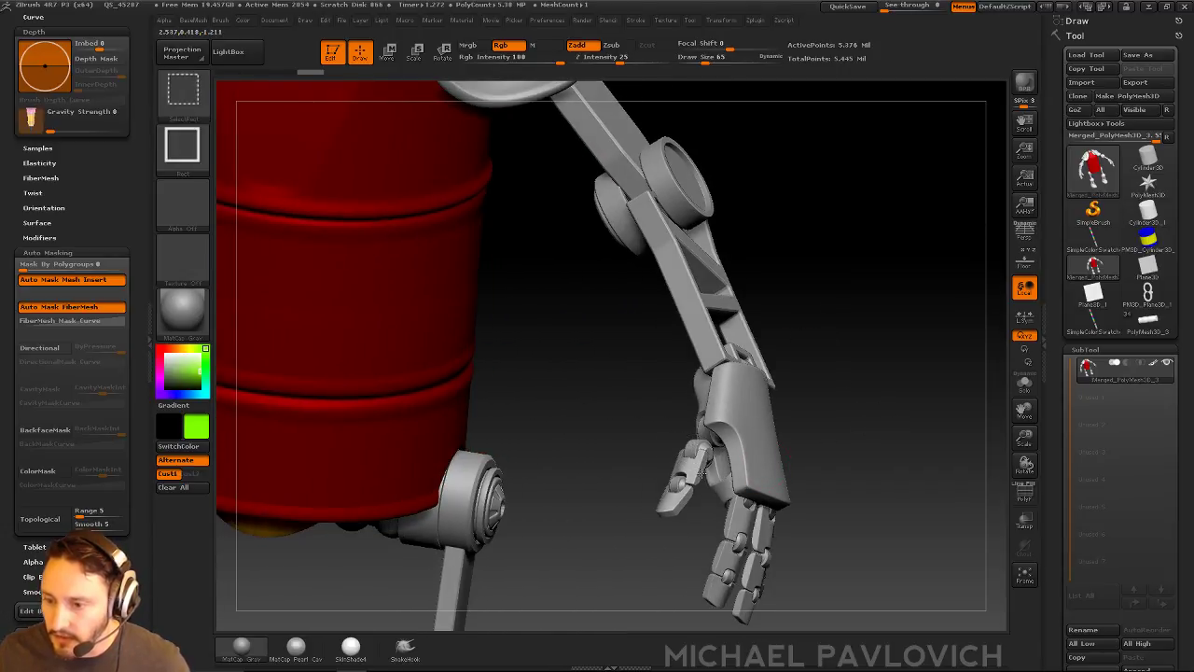
{"action": "mouse_move", "coordinate": [877, 469]}
{"action": "left_mouse_down"}
{"action": "mouse_move", "coordinate": [846, 409]}
{"action": "mouse_move", "coordinate": [853, 528]}
{"action": "left_mouse_up"}
{"action": "mouse_move", "coordinate": [853, 528]}
{"action": "left_mouse_down", "text": "alt"}
{"action": "mouse_move", "coordinate": [949, 278]}
{"action": "mouse_move", "coordinate": [876, 308]}
{"action": "mouse_move", "coordinate": [914, 322]}
{"action": "left_mouse_up", "text": "alt"}
{"action": "left_click", "coordinate": [867, 460], "text": "ctrl+shift"}
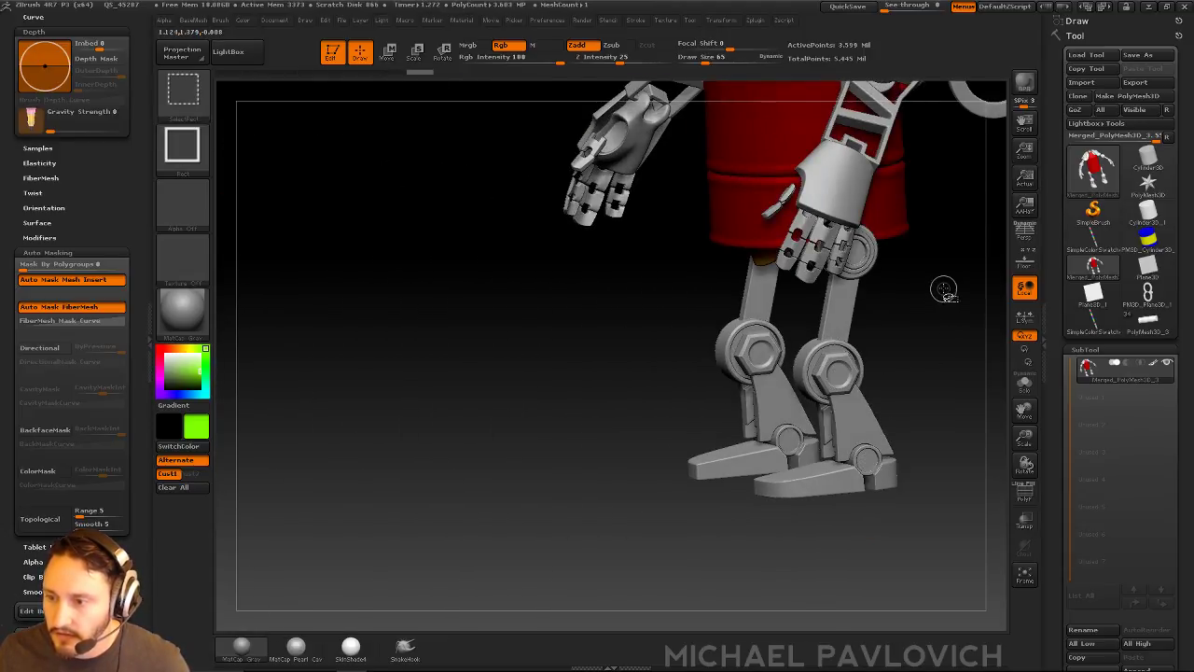
Hide the hip, knee and ankle caps too, invert the visibility to fill all joint pieces with green, and unhide the model
{"action": "mouse_move", "coordinate": [946, 286]}
{"action": "left_mouse_down"}
{"action": "mouse_move", "coordinate": [942, 365]}
{"action": "mouse_move", "coordinate": [839, 404]}
{"action": "mouse_move", "coordinate": [800, 236]}
{"action": "left_mouse_up"}
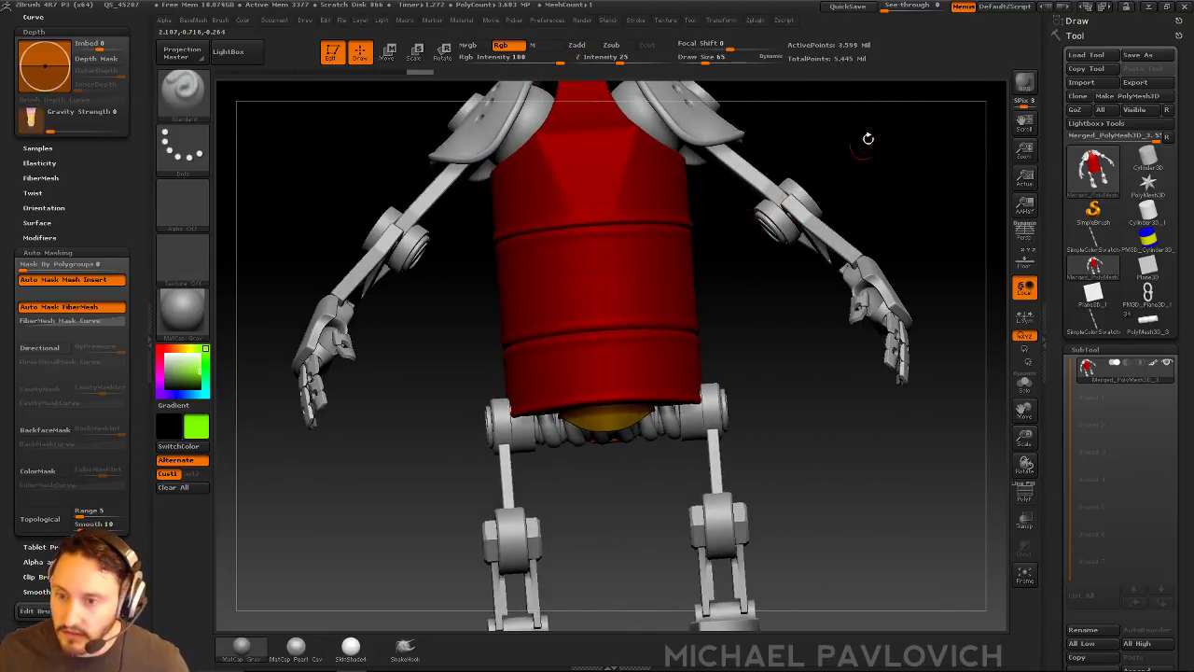
{"action": "left_click_drag", "start_coordinate": [869, 137], "coordinate": [809, 245]}
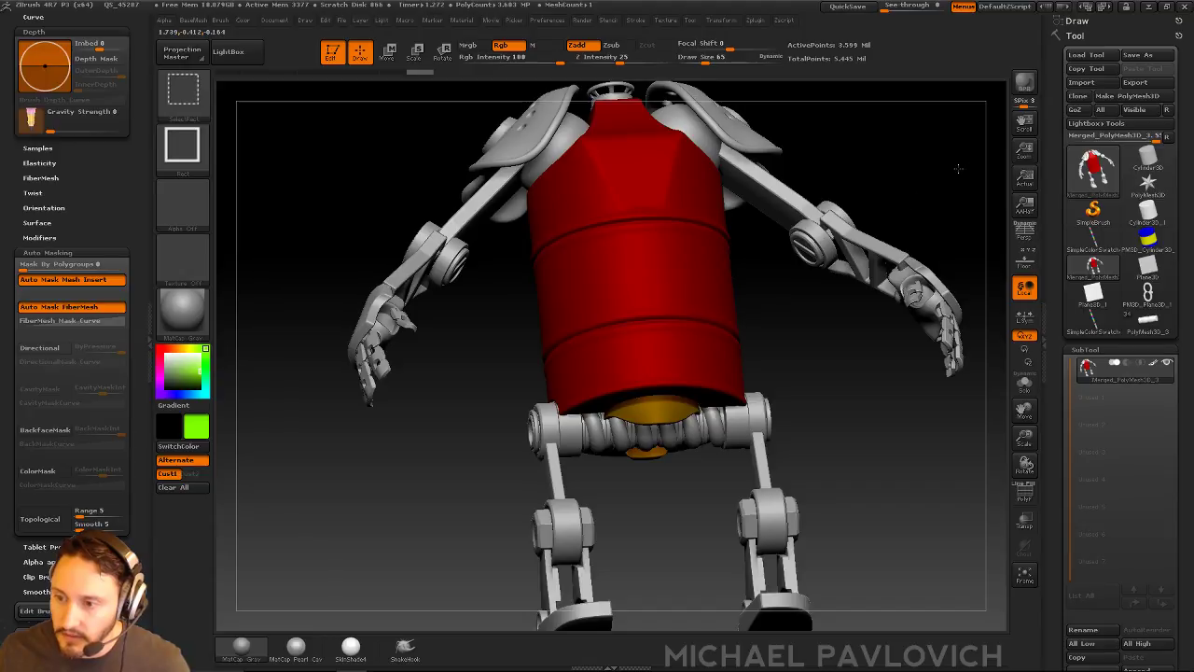
{"action": "mouse_move", "coordinate": [951, 174]}
{"action": "left_mouse_down"}
{"action": "mouse_move", "coordinate": [915, 176]}
{"action": "mouse_move", "coordinate": [946, 195]}
{"action": "mouse_move", "coordinate": [957, 227]}
{"action": "mouse_move", "coordinate": [925, 248]}
{"action": "mouse_move", "coordinate": [952, 202]}
{"action": "mouse_move", "coordinate": [871, 175]}
{"action": "mouse_move", "coordinate": [930, 168]}
{"action": "mouse_move", "coordinate": [863, 169]}
{"action": "left_mouse_up"}
{"action": "key", "text": "ctrl+shift"}
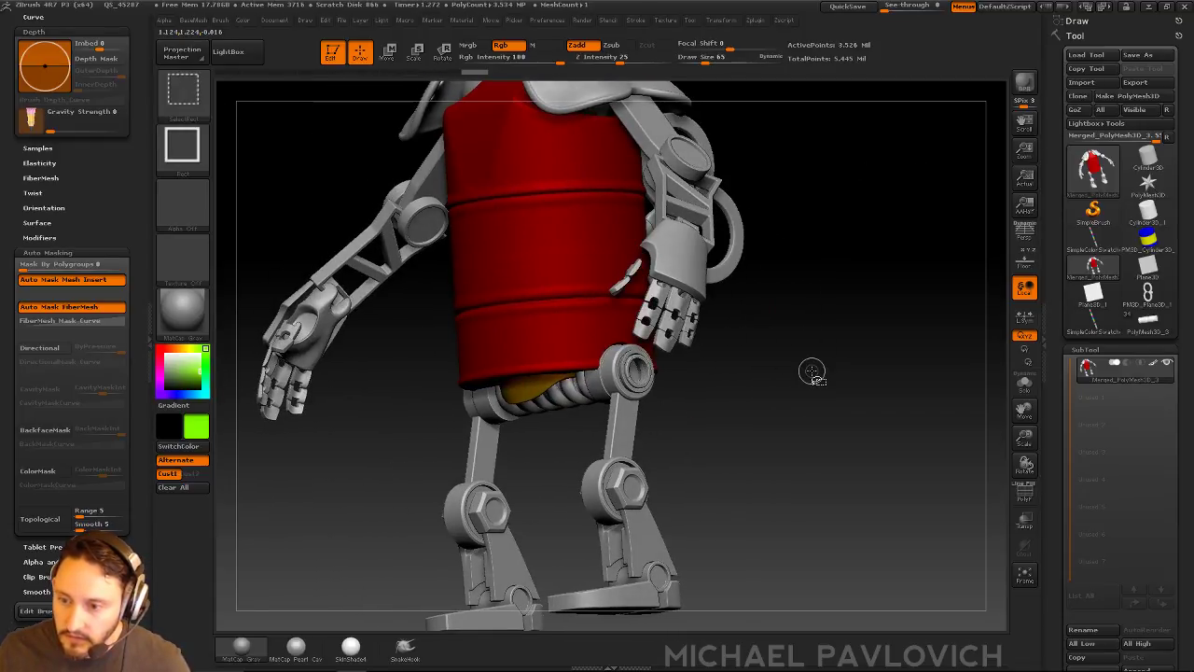
{"action": "mouse_move", "coordinate": [811, 371]}
{"action": "left_mouse_down"}
{"action": "mouse_move", "coordinate": [916, 369]}
{"action": "mouse_move", "coordinate": [829, 378]}
{"action": "mouse_move", "coordinate": [866, 403]}
{"action": "left_mouse_up"}
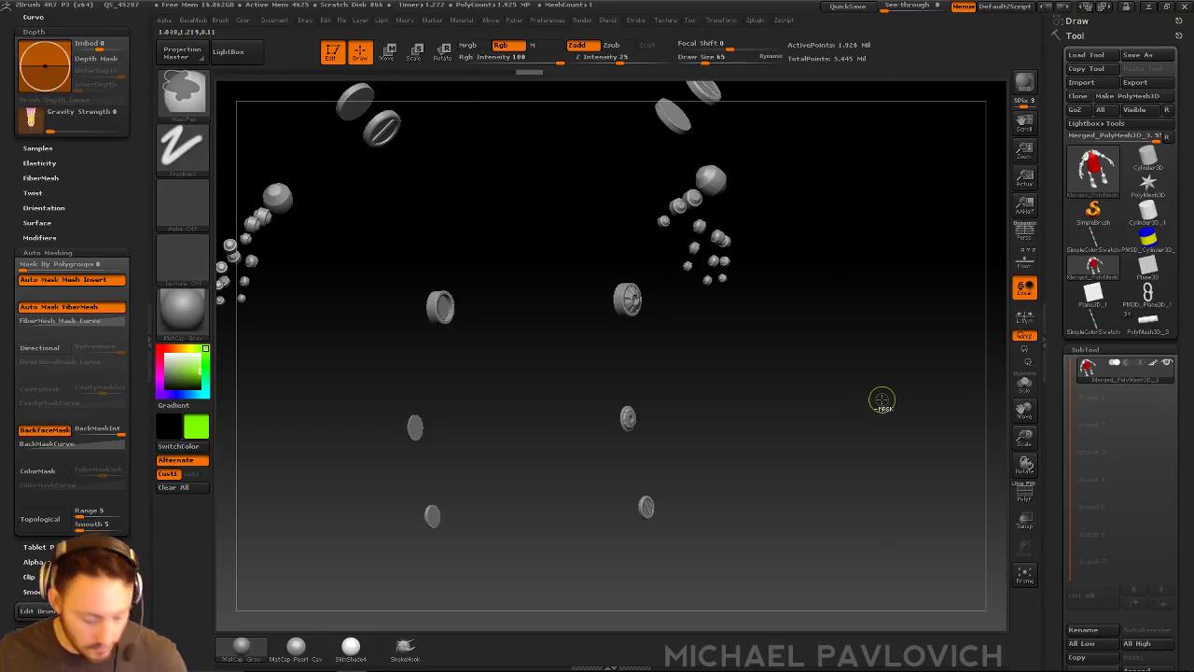
{"action": "key", "text": "ctrl+f"}
{"action": "left_click", "coordinate": [870, 409], "text": "ctrl+shift"}
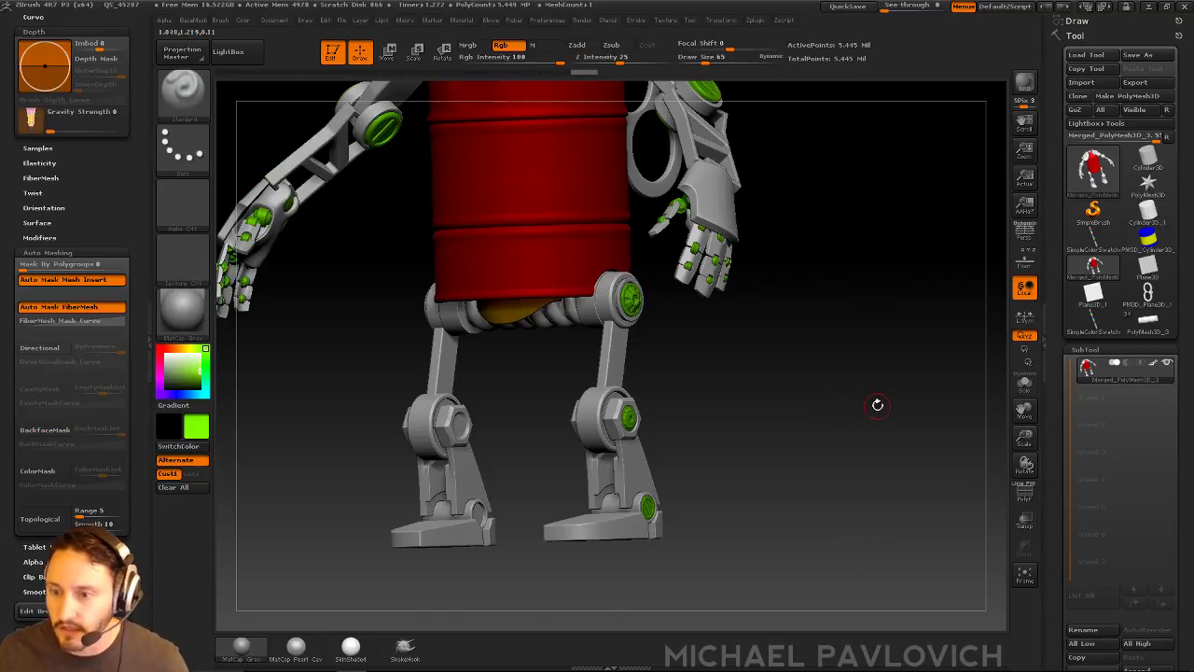
Isolate the complete wind-up key on the back, fill it with cyan and show the whole robot again
{"action": "mouse_move", "coordinate": [874, 406]}
{"action": "left_mouse_down"}
{"action": "mouse_move", "coordinate": [858, 482]}
{"action": "mouse_move", "coordinate": [337, 437]}
{"action": "left_mouse_up"}
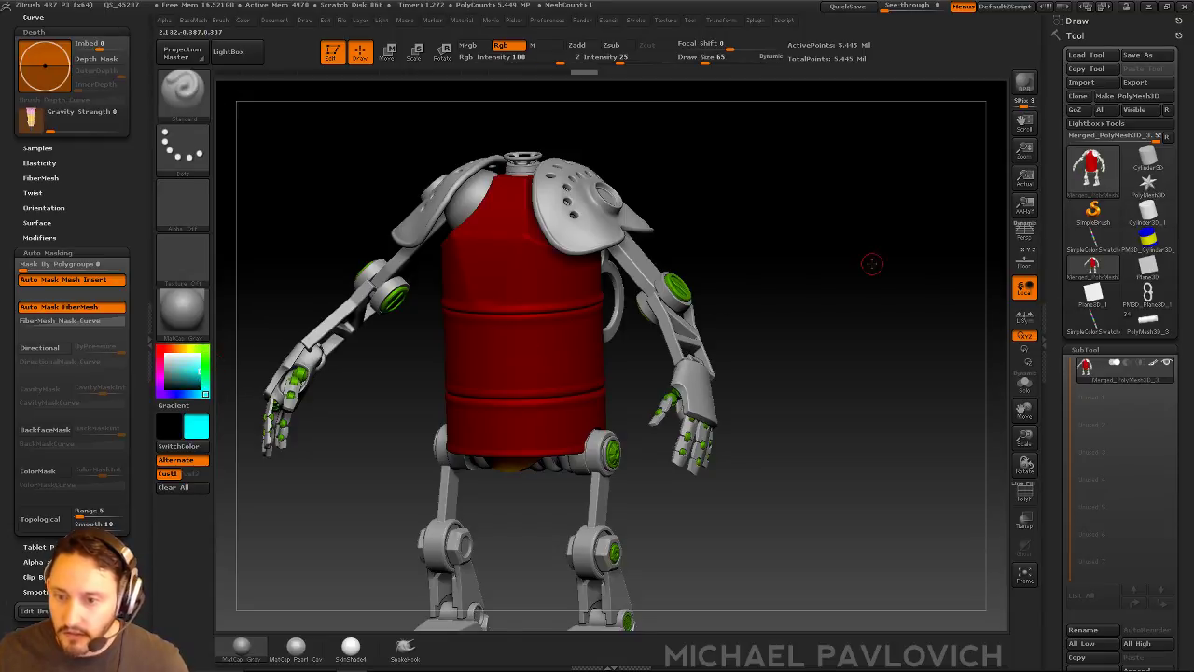
{"action": "mouse_move", "coordinate": [868, 265]}
{"action": "left_mouse_down"}
{"action": "mouse_move", "coordinate": [858, 269]}
{"action": "mouse_move", "coordinate": [878, 285]}
{"action": "mouse_move", "coordinate": [900, 376]}
{"action": "mouse_move", "coordinate": [821, 384]}
{"action": "mouse_move", "coordinate": [770, 370]}
{"action": "mouse_move", "coordinate": [774, 286]}
{"action": "left_mouse_up"}
{"action": "left_click", "coordinate": [692, 278], "text": "ctrl+shift"}
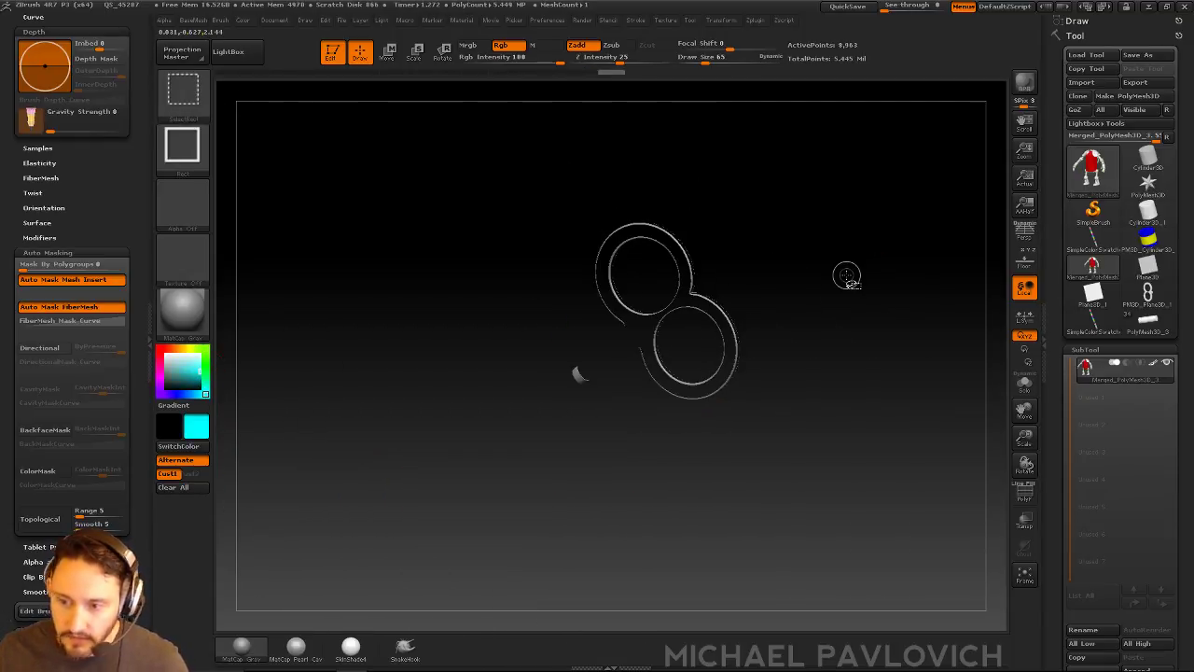
{"action": "key", "text": "ctrl+shift+a"}
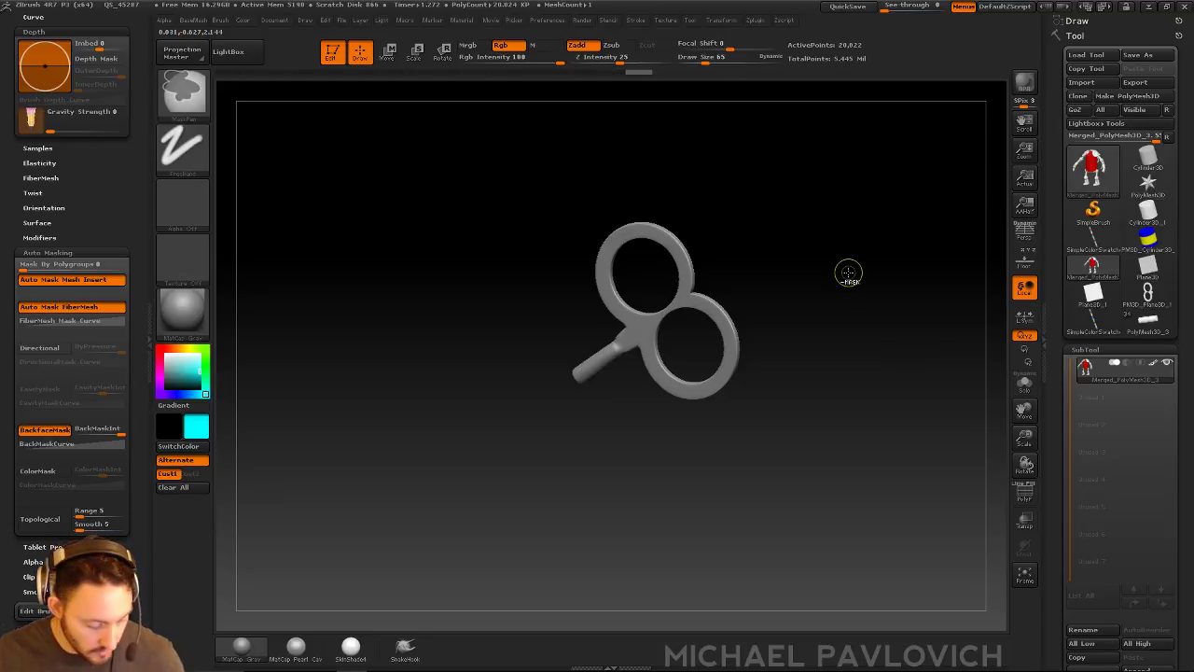
{"action": "key", "text": "ctrl+f"}
{"action": "left_click", "coordinate": [843, 325], "text": "ctrl+shift"}
{"action": "left_click_drag", "start_coordinate": [850, 342], "coordinate": [879, 283]}
Set the active colour to pure blue for the leg parts
{"action": "left_click", "coordinate": [176, 393]}
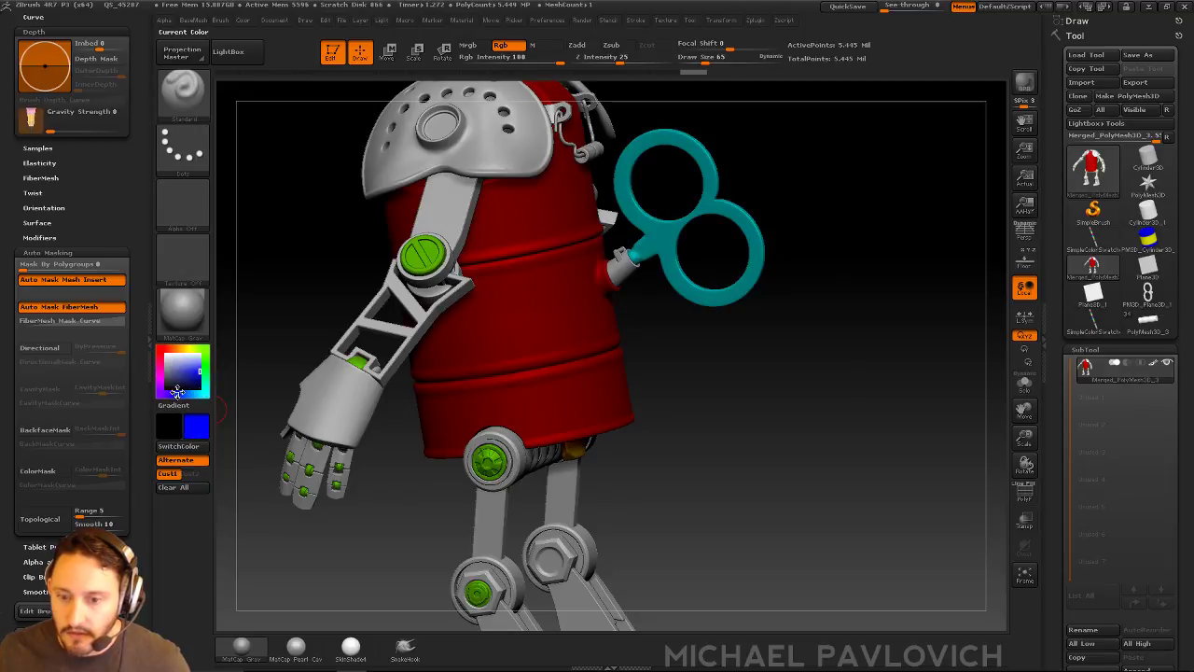
{"action": "left_click_drag", "start_coordinate": [700, 392], "coordinate": [678, 290], "text": "alt"}
{"action": "key", "text": "ctrl+shift"}
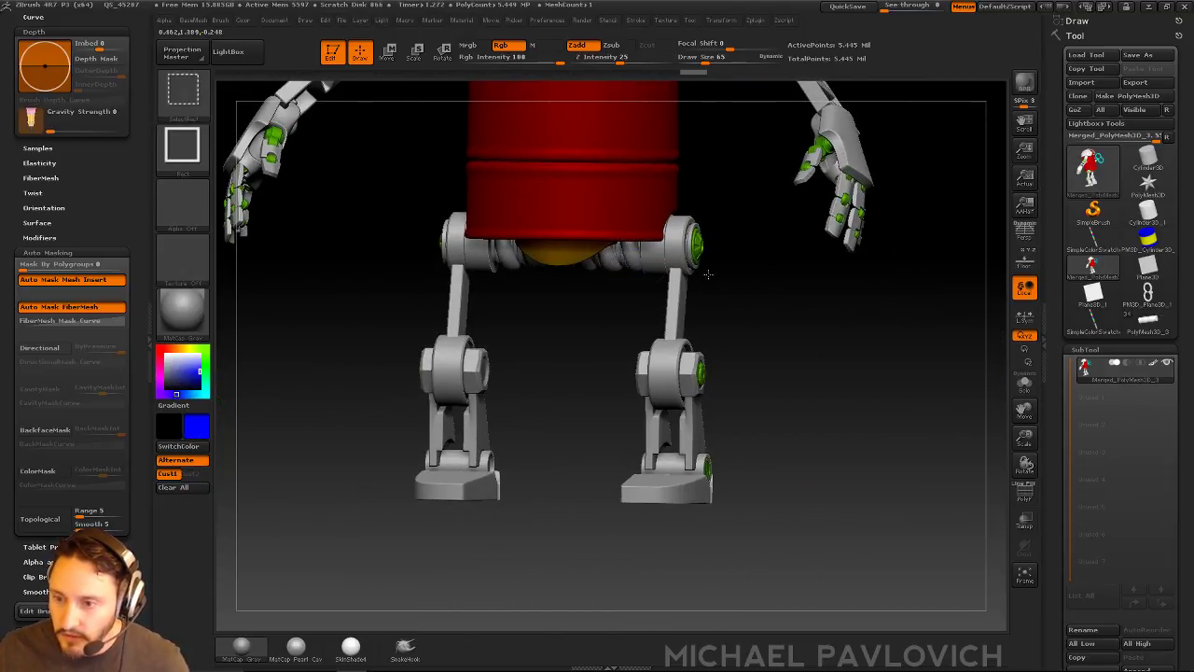
Try to isolate the hip, knee and foot pieces by hiding their polygroups, inverting the visibility and growing it
{"action": "left_click", "coordinate": [736, 282], "text": "ctrl+shift"}
{"action": "left_click", "coordinate": [785, 323], "text": "ctrl+shift"}
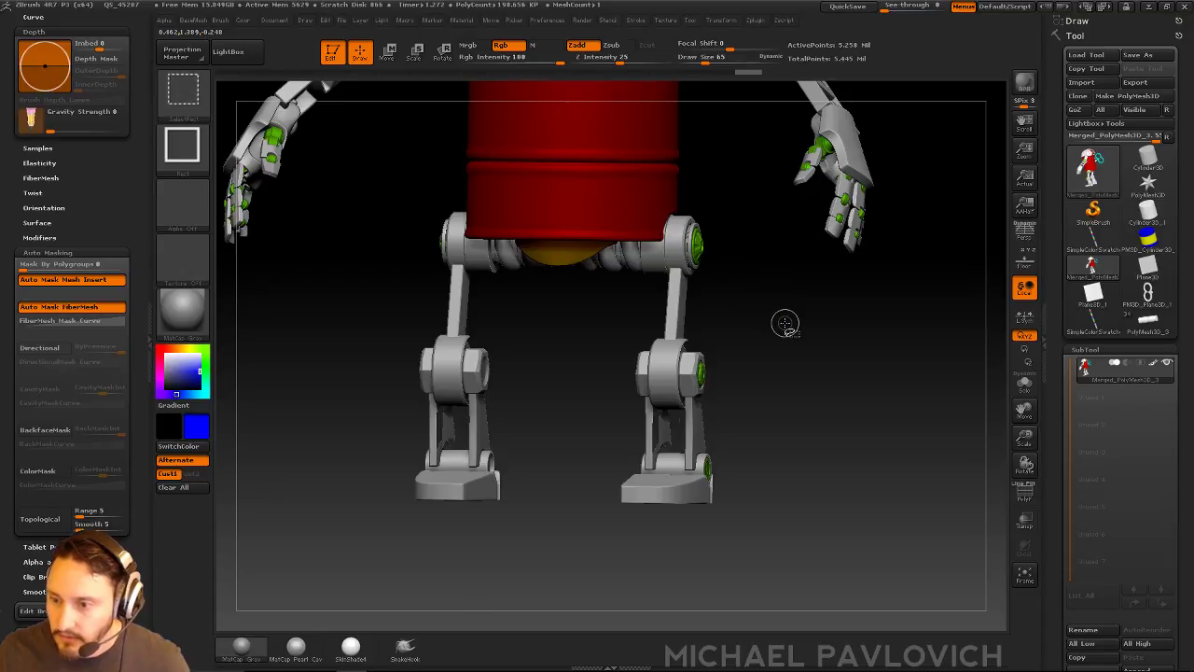
{"action": "left_click", "coordinate": [679, 319], "text": "ctrl+shift"}
{"action": "left_click", "coordinate": [707, 436], "text": "ctrl+alt+shift"}
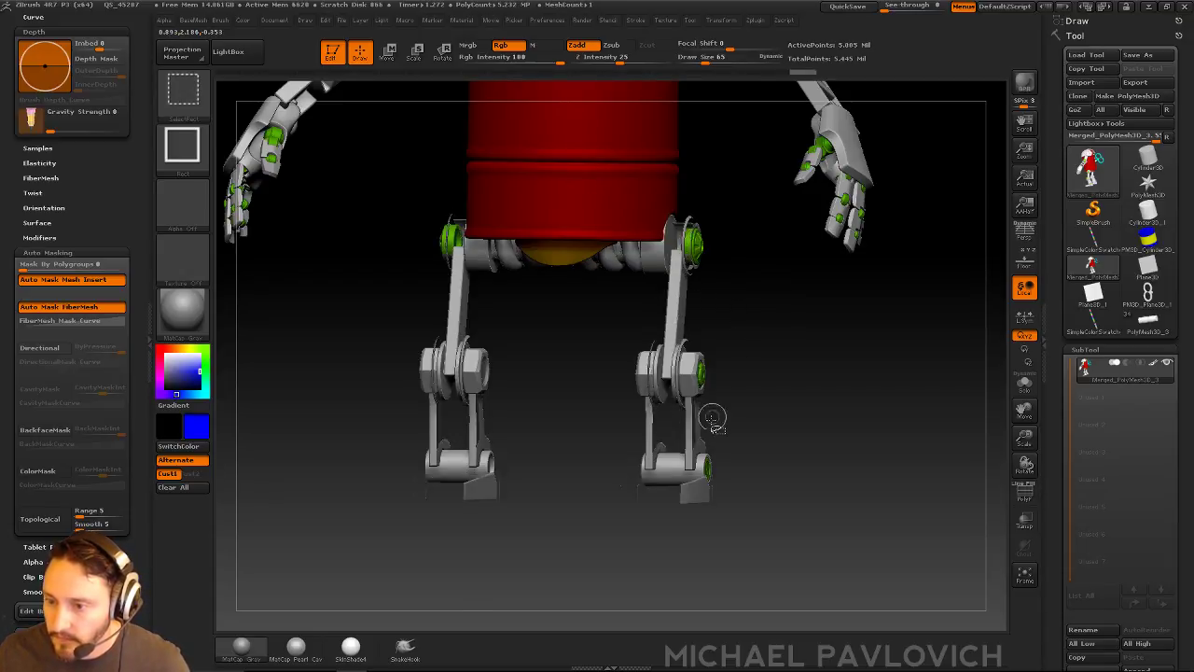
{"action": "left_click_drag", "start_coordinate": [825, 410], "coordinate": [700, 353], "text": "ctrl+shift"}
{"action": "key", "text": "ctrl+shift+a"}
{"action": "key", "text": "ctrl+shift+s"}
{"action": "key", "text": "ctrl+z"}
Abandon the isolated leg pieces and restore the visibility of the whole robot
{"action": "left_click_drag", "start_coordinate": [826, 343], "coordinate": [861, 354]}
{"action": "key", "text": "2"}
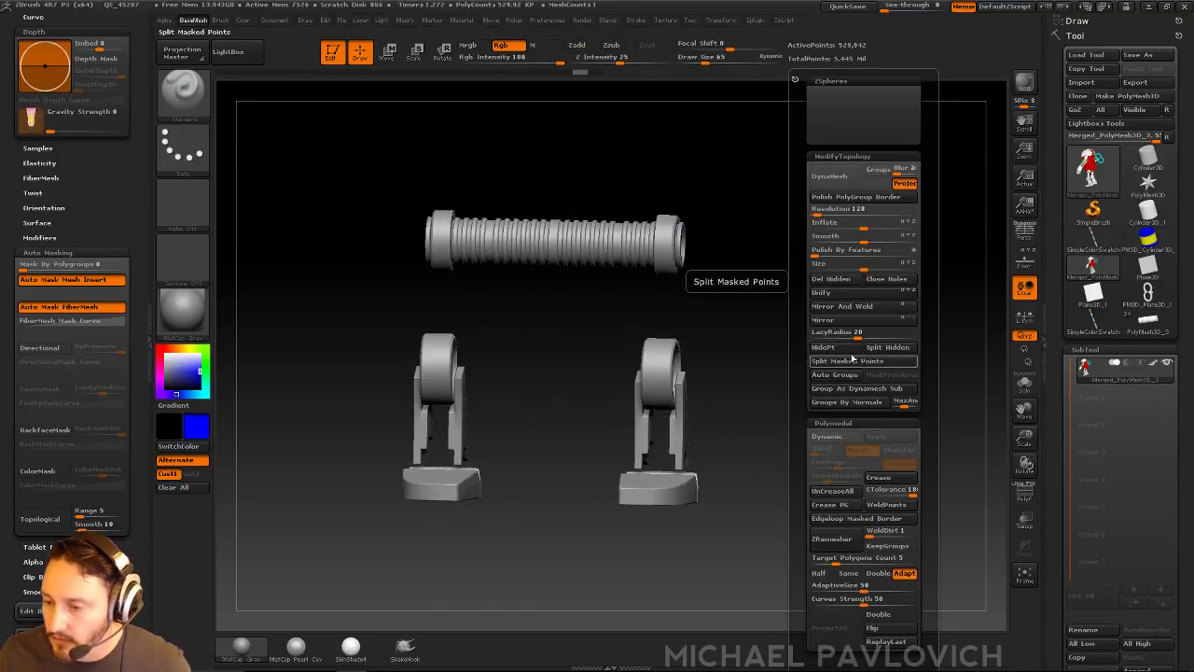
{"action": "left_click_drag", "start_coordinate": [805, 296], "coordinate": [809, 344], "text": "alt"}
{"action": "key", "text": "b"}
{"action": "key", "text": "z"}
{"action": "key", "text": "m"}
{"action": "left_click", "coordinate": [820, 354], "text": "ctrl+shift"}
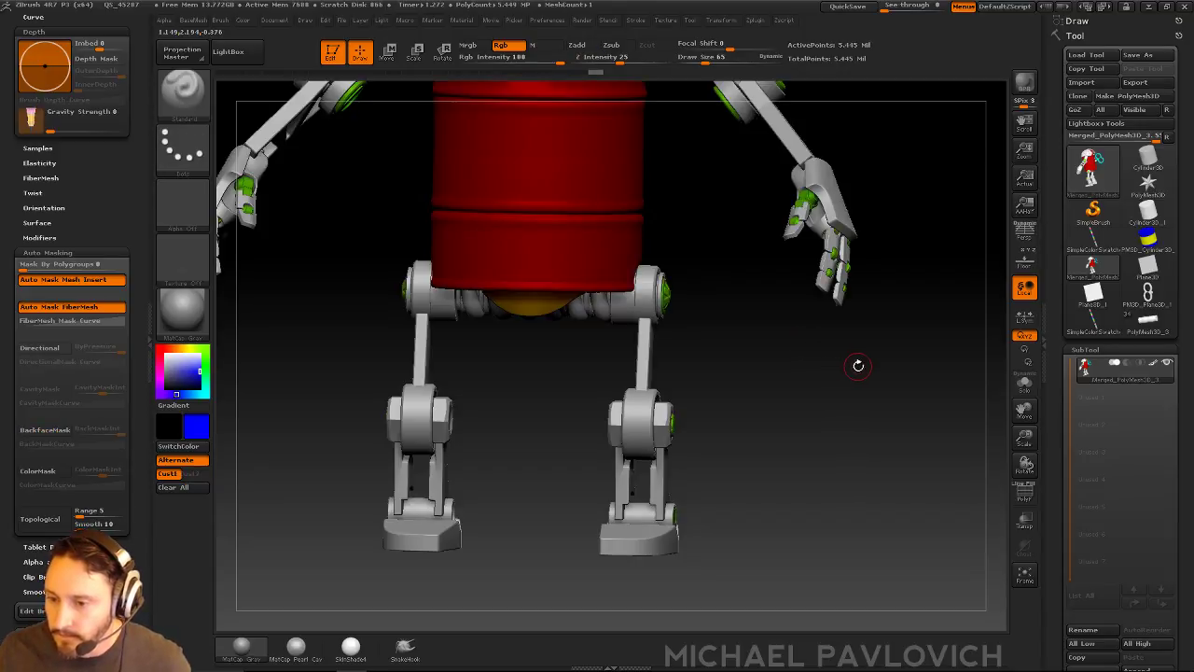
Isolate the two central knee rings as complete pieces, and unhide the rest of the robot
{"action": "left_click", "coordinate": [888, 409], "text": "ctrl+shift"}
{"action": "key", "text": "ctrl+shift+a"}
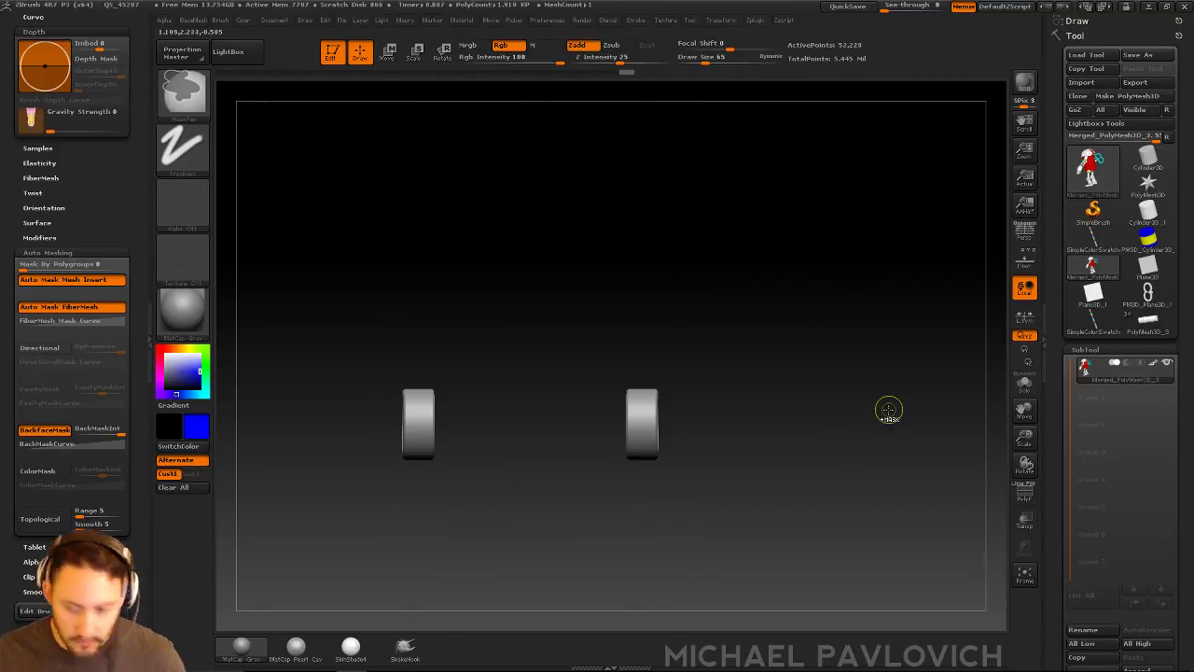
{"action": "left_click", "coordinate": [840, 368], "text": "ctrl+shift"}
{"action": "left_click_drag", "start_coordinate": [837, 368], "coordinate": [648, 364]}
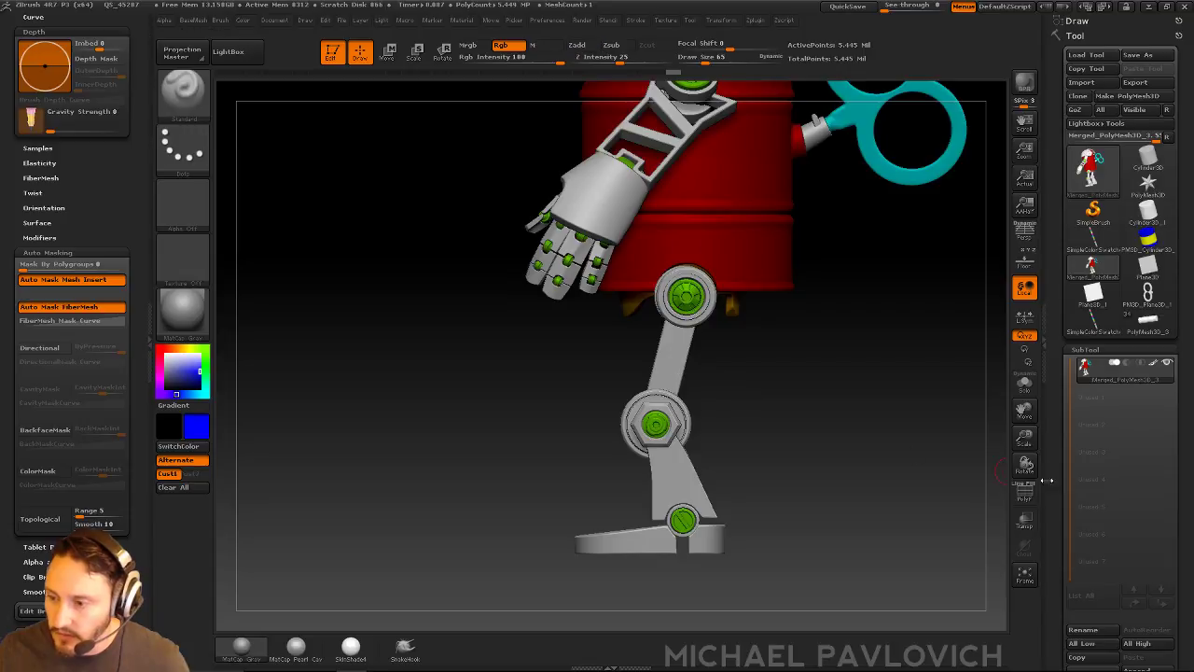
Turn on the PolyFrame display and hide the central knee rings, thigh bars and lower shin struts by polygroup
{"action": "key", "text": "shift+f"}
{"action": "left_click_drag", "start_coordinate": [834, 419], "coordinate": [653, 342]}
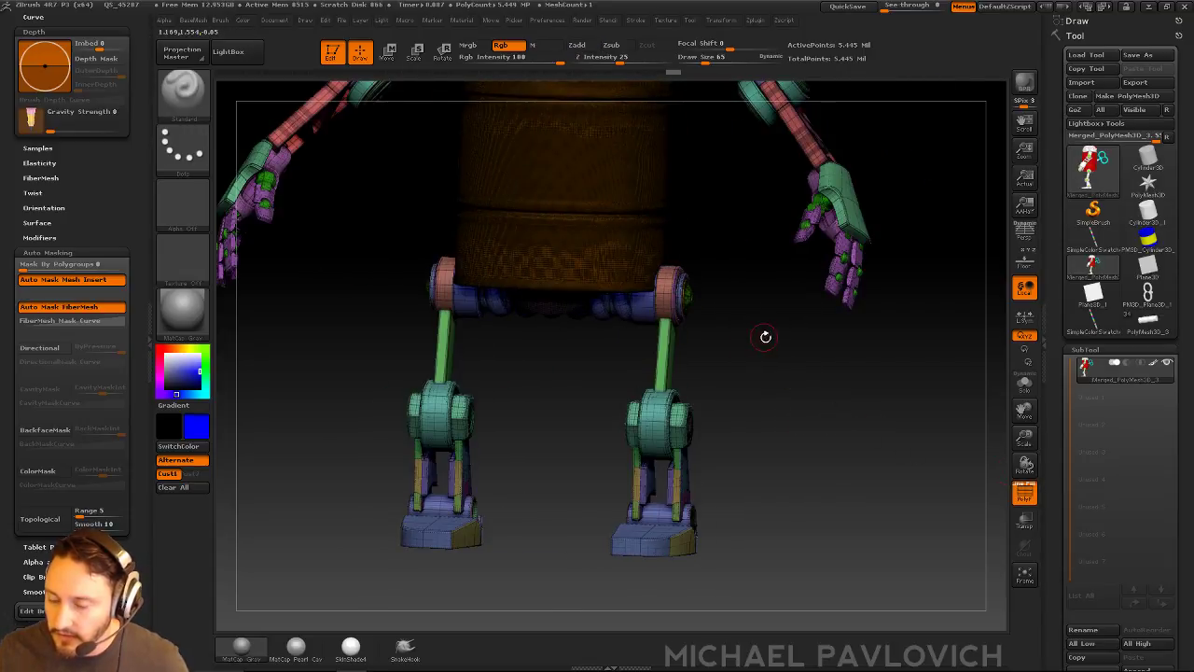
{"action": "mouse_move", "coordinate": [773, 344]}
{"action": "left_mouse_down"}
{"action": "mouse_move", "coordinate": [831, 432]}
{"action": "mouse_move", "coordinate": [831, 352]}
{"action": "mouse_move", "coordinate": [794, 347]}
{"action": "left_mouse_up"}
{"action": "left_click", "coordinate": [643, 303], "text": "ctrl+shift"}
{"action": "left_click_drag", "start_coordinate": [810, 307], "coordinate": [879, 375], "text": "ctrl+shift"}
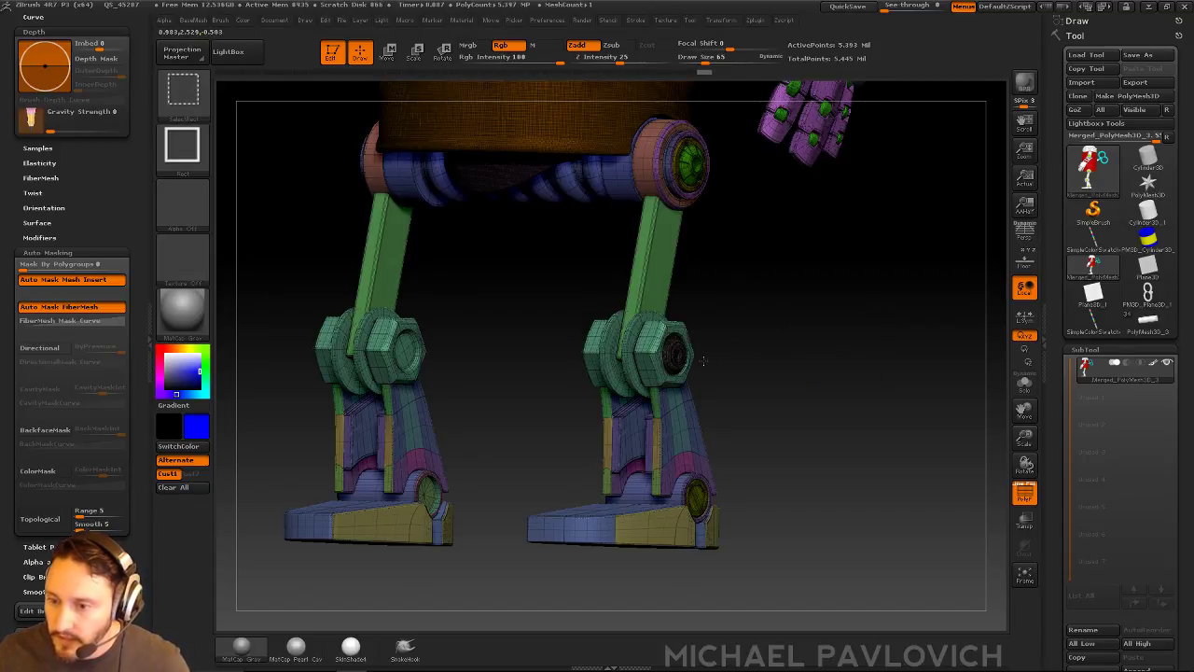
{"action": "left_click", "coordinate": [659, 497], "text": "ctrl+alt+shift"}
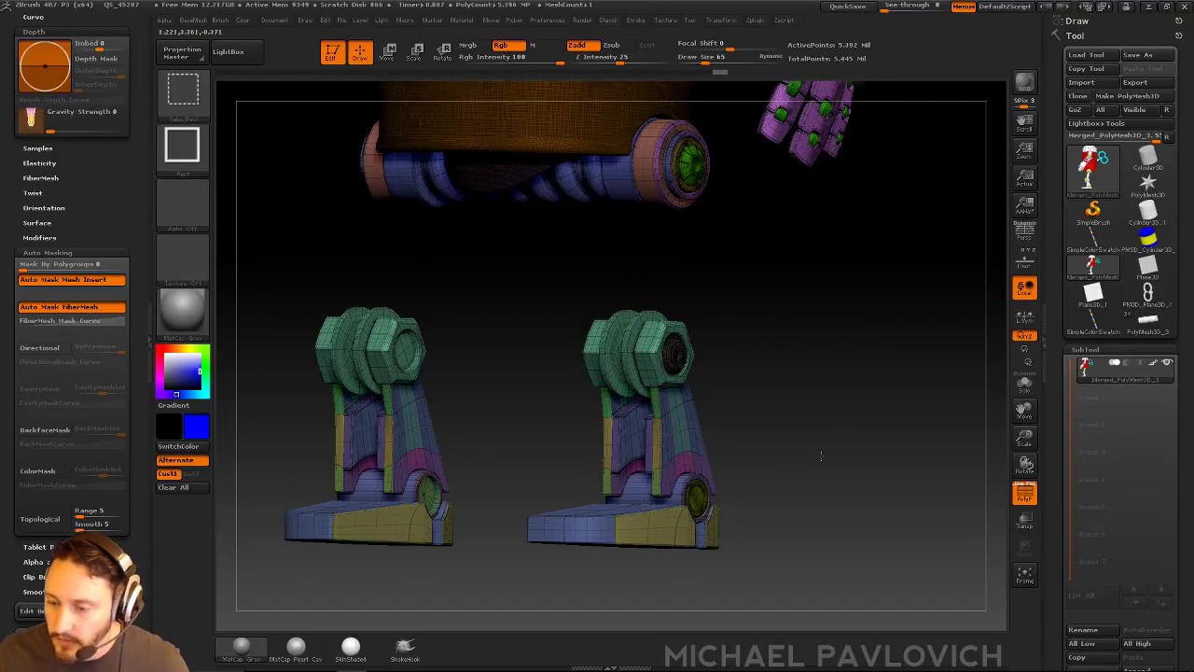
{"action": "left_click", "coordinate": [657, 483], "text": "ctrl+shift"}
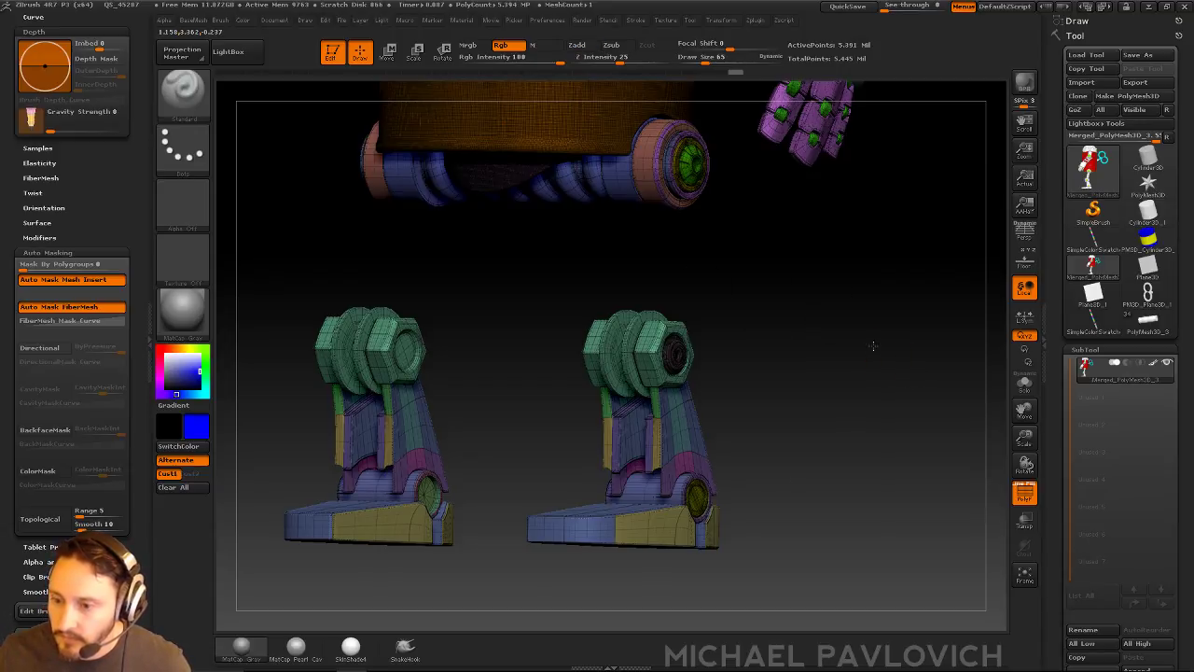
Turn off the PolyFrame display, hide the upper arm bars, and invert and grow the visibility of the hidden limb pieces
{"action": "mouse_move", "coordinate": [867, 342]}
{"action": "left_mouse_down", "text": "alt"}
{"action": "mouse_move", "coordinate": [916, 308]}
{"action": "mouse_move", "coordinate": [1025, 308]}
{"action": "mouse_move", "coordinate": [999, 527]}
{"action": "mouse_move", "coordinate": [944, 455]}
{"action": "left_mouse_up", "text": "alt"}
{"action": "key", "text": "shift+f"}
{"action": "mouse_move", "coordinate": [944, 404]}
{"action": "left_mouse_down", "text": "alt"}
{"action": "mouse_move", "coordinate": [822, 238]}
{"action": "mouse_move", "coordinate": [872, 490]}
{"action": "mouse_move", "coordinate": [946, 490]}
{"action": "left_mouse_up", "text": "alt"}
{"action": "key", "text": "s"}
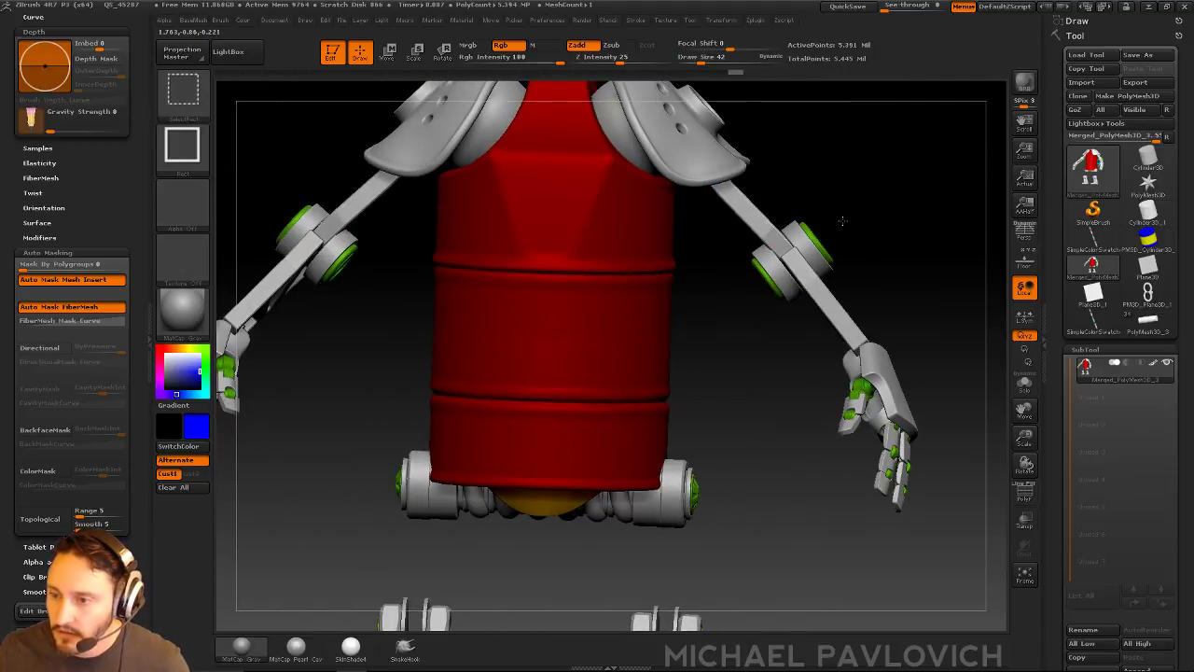
{"action": "left_click_drag", "start_coordinate": [947, 269], "coordinate": [820, 340]}
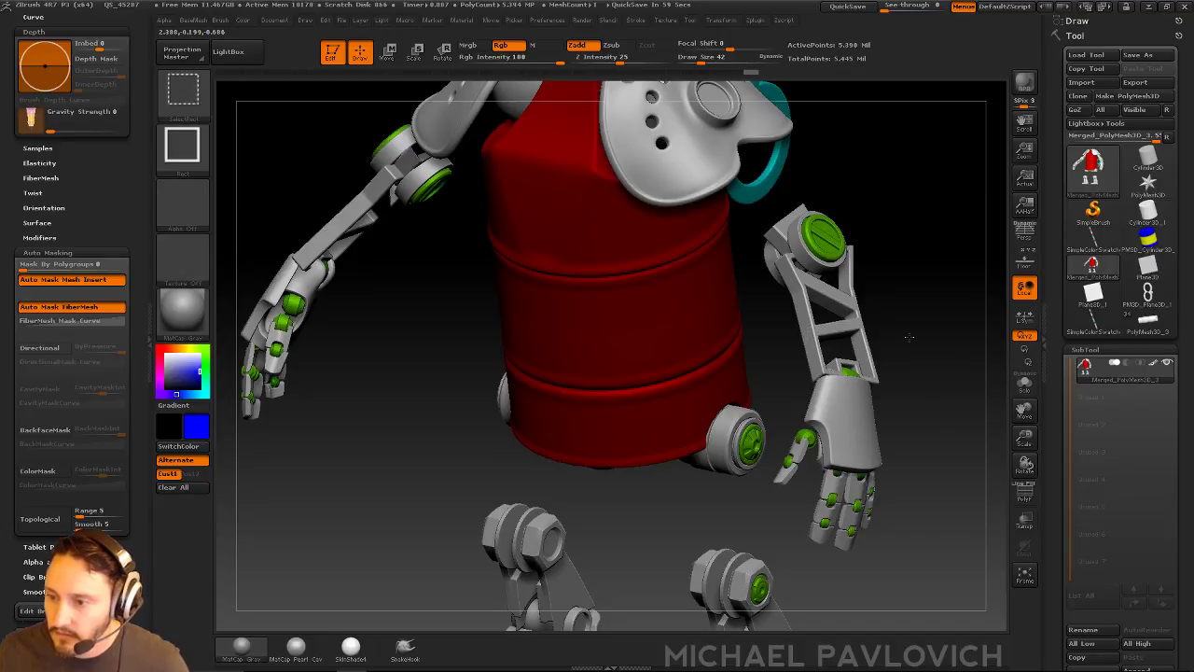
{"action": "left_click", "coordinate": [865, 338], "text": "ctrl+shift"}
{"action": "left_click_drag", "start_coordinate": [926, 276], "coordinate": [787, 259], "text": "ctrl+shift"}
{"action": "key", "text": "ctrl+shift+a"}
Try to hide unwanted pieces around the isolated upper arms, and show the whole robot again
{"action": "left_click_drag", "start_coordinate": [940, 243], "coordinate": [792, 252]}
{"action": "left_click", "coordinate": [788, 207], "text": "ctrl+shift"}
{"action": "left_click", "coordinate": [789, 200], "text": "ctrl+alt+shift"}
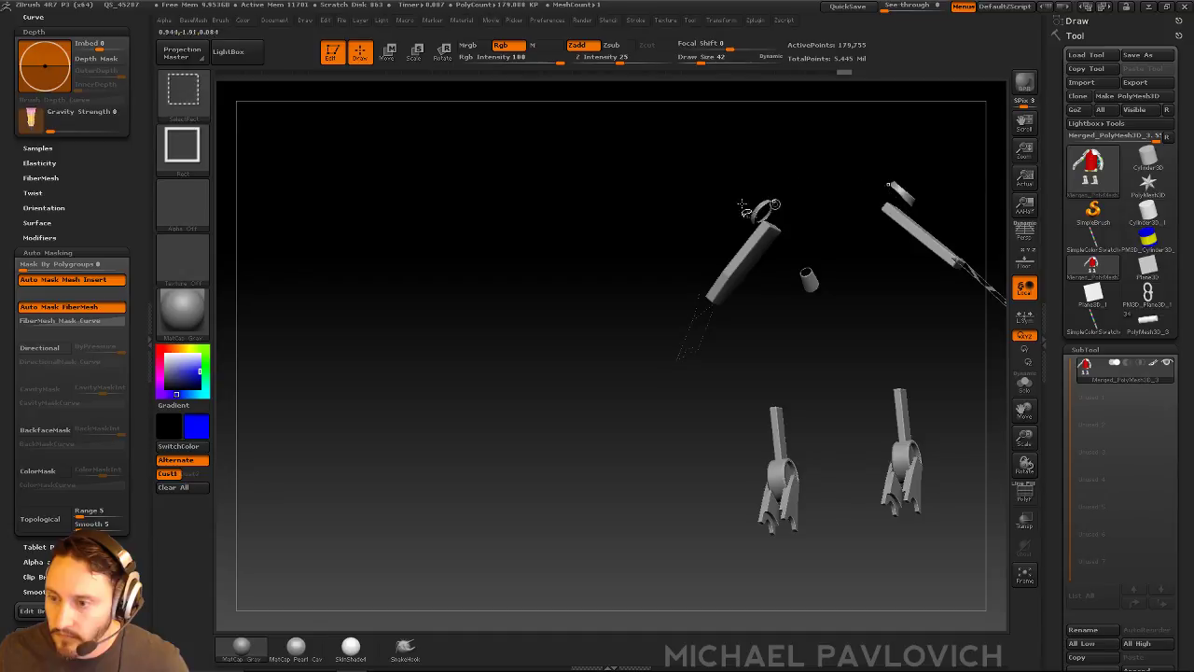
{"action": "left_click_drag", "start_coordinate": [699, 211], "coordinate": [812, 168]}
{"action": "left_click", "coordinate": [918, 264], "text": "ctrl+shift"}
Switch the selection brush to SelectLasso and frame the legs
{"action": "left_click", "coordinate": [183, 88]}
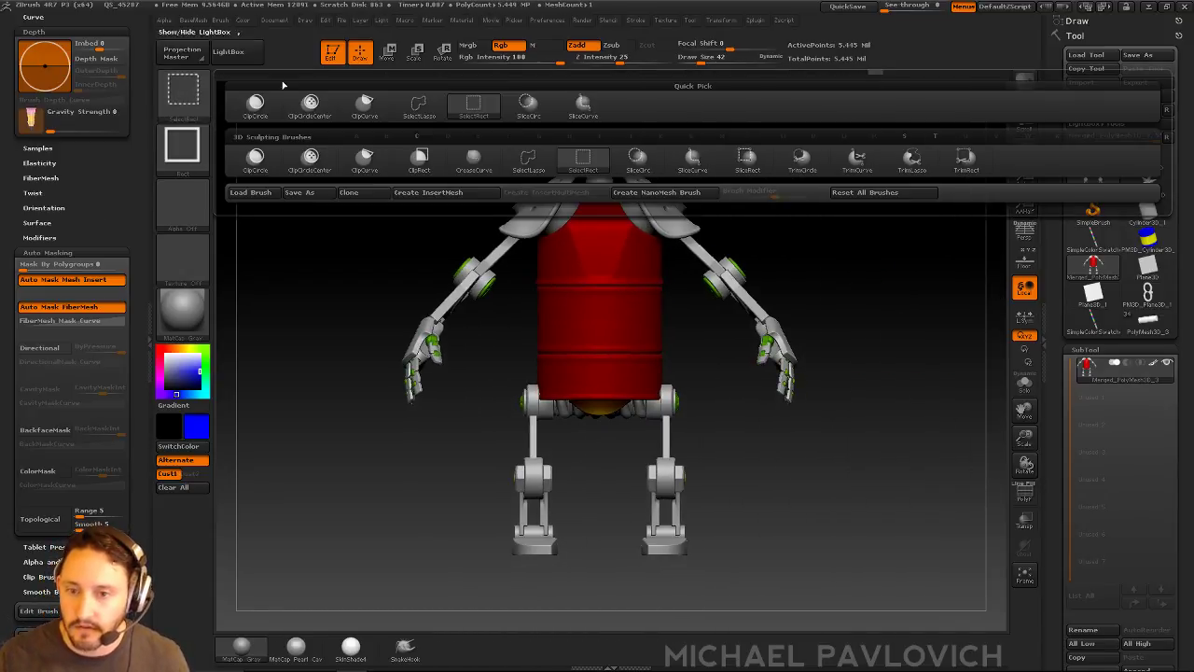
{"action": "left_click", "coordinate": [421, 115], "text": "ctrl+shift"}
{"action": "left_click_drag", "start_coordinate": [844, 279], "coordinate": [885, 277], "text": "alt"}
{"action": "left_click_drag", "start_coordinate": [887, 213], "coordinate": [838, 224], "text": "alt"}
{"action": "left_click_drag", "start_coordinate": [844, 296], "coordinate": [810, 264], "text": "alt"}
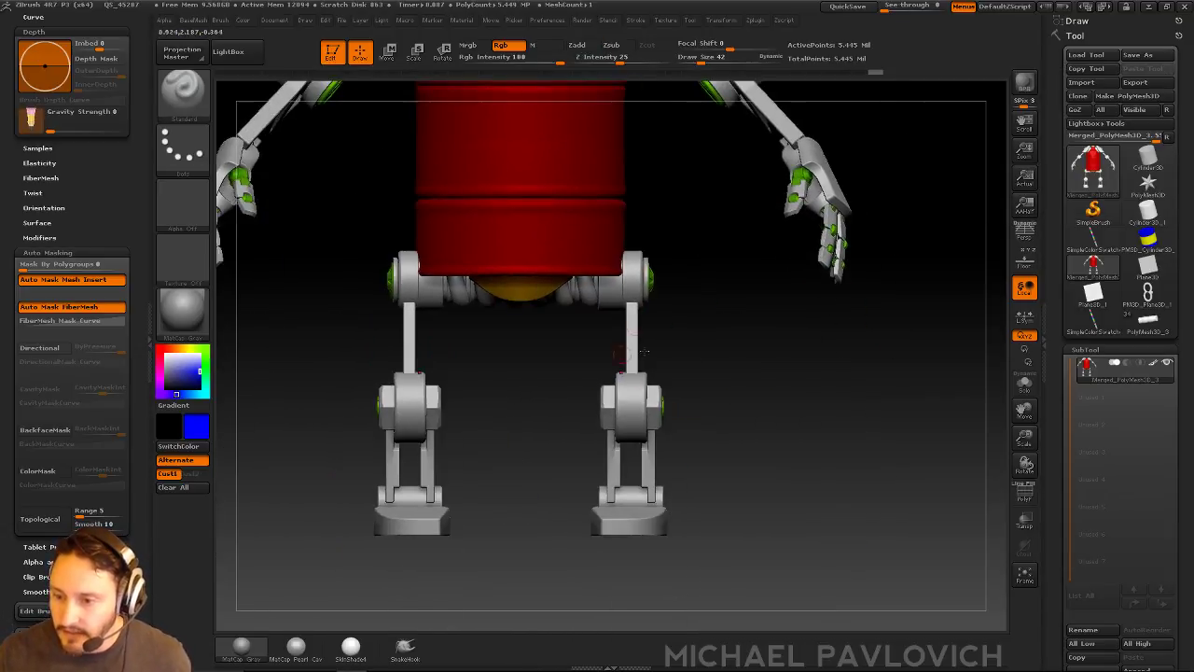
{"action": "left_click_drag", "start_coordinate": [686, 334], "coordinate": [717, 349]}
Choose the SliceCurve brush and slice straight across the thigh bars in side view
{"action": "left_click", "coordinate": [186, 94], "text": "ctrl+shift"}
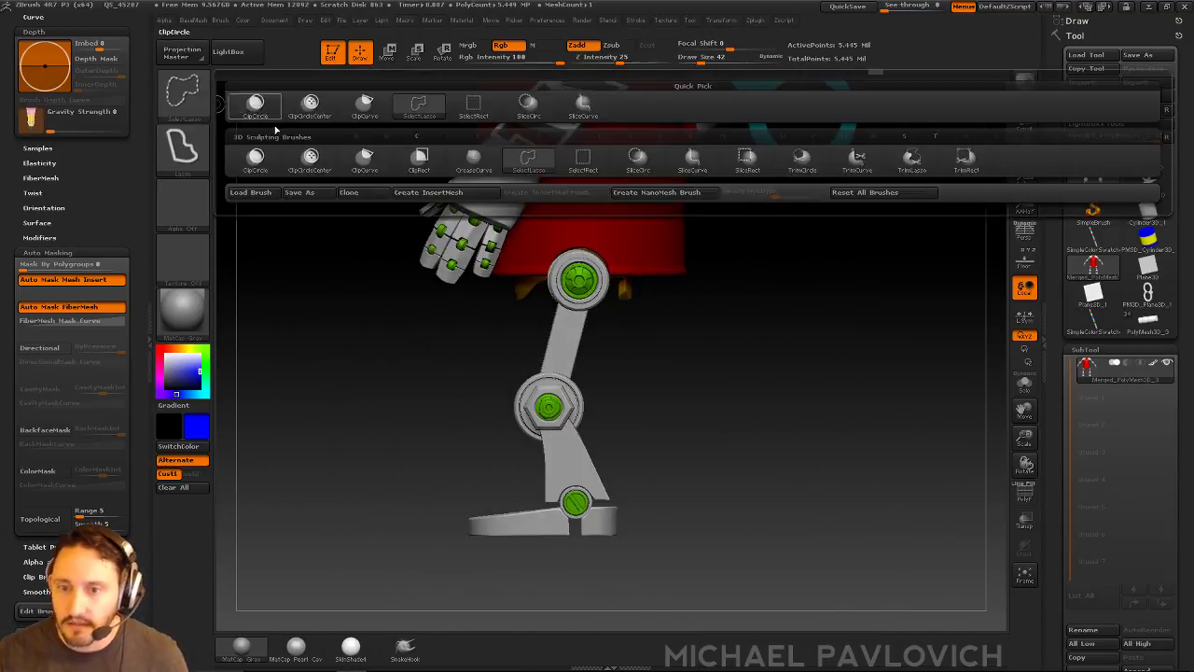
{"action": "key", "text": "ctrl+s"}
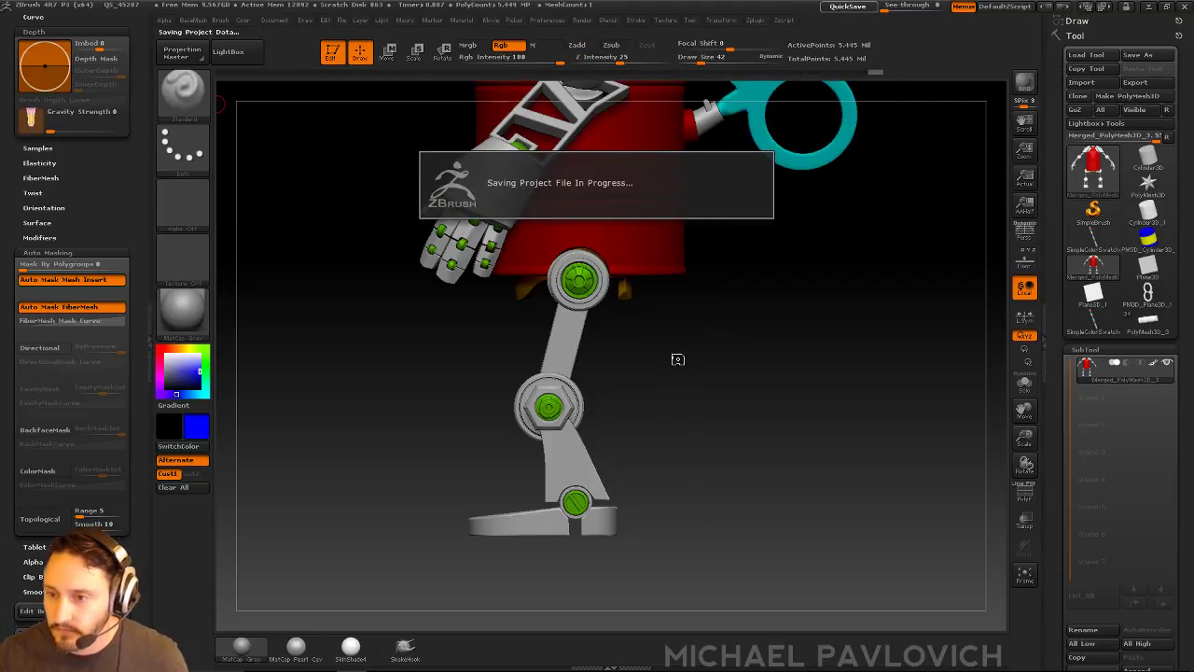
{"action": "left_click_drag", "start_coordinate": [659, 351], "coordinate": [737, 381], "text": "alt"}
{"action": "left_click_drag", "start_coordinate": [829, 406], "coordinate": [562, 359], "text": "ctrl"}
{"action": "left_click_drag", "start_coordinate": [854, 367], "coordinate": [401, 366], "text": "ctrl+shift"}
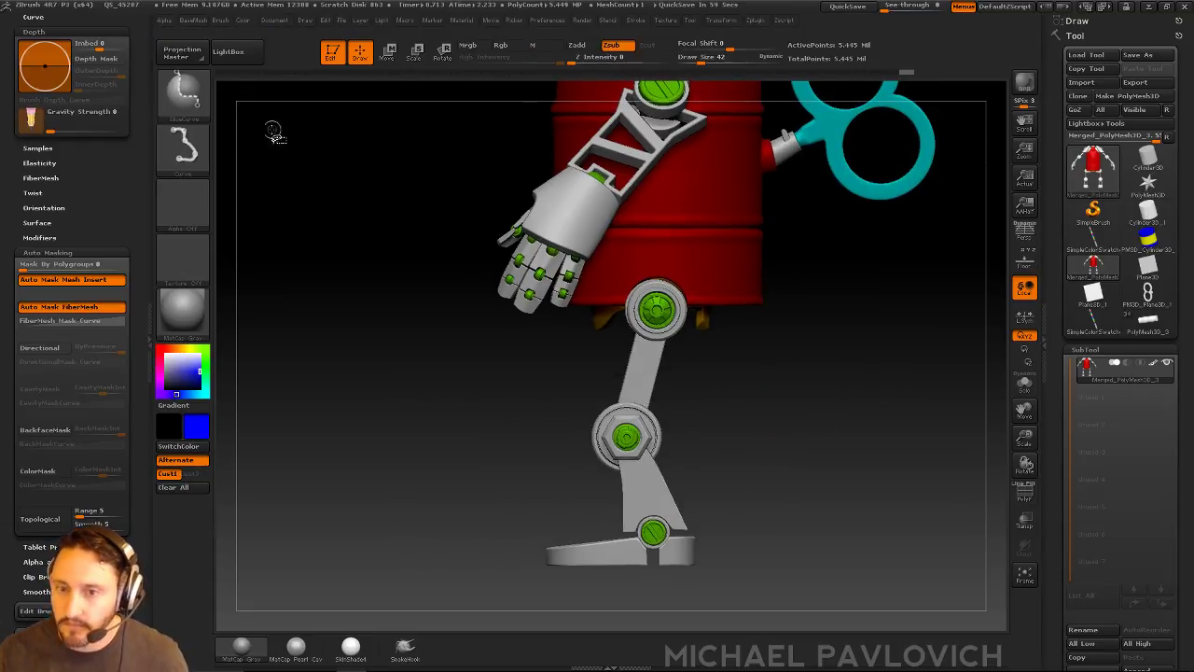
Switch the selection brush to SelectLasso, isolate the sliced thigh bar pieces, and invert visibility so they are hidden
{"action": "left_click", "coordinate": [203, 97], "text": "ctrl+shift"}
{"action": "left_click", "coordinate": [410, 118], "text": "ctrl+shift"}
{"action": "mouse_move", "coordinate": [693, 372]}
{"action": "left_mouse_down", "text": "ctrl+shift"}
{"action": "mouse_move", "coordinate": [590, 362]}
{"action": "mouse_move", "coordinate": [690, 396]}
{"action": "left_mouse_up", "text": "ctrl+shift"}
{"action": "left_click_drag", "start_coordinate": [842, 402], "coordinate": [836, 395], "text": "ctrl+shift"}
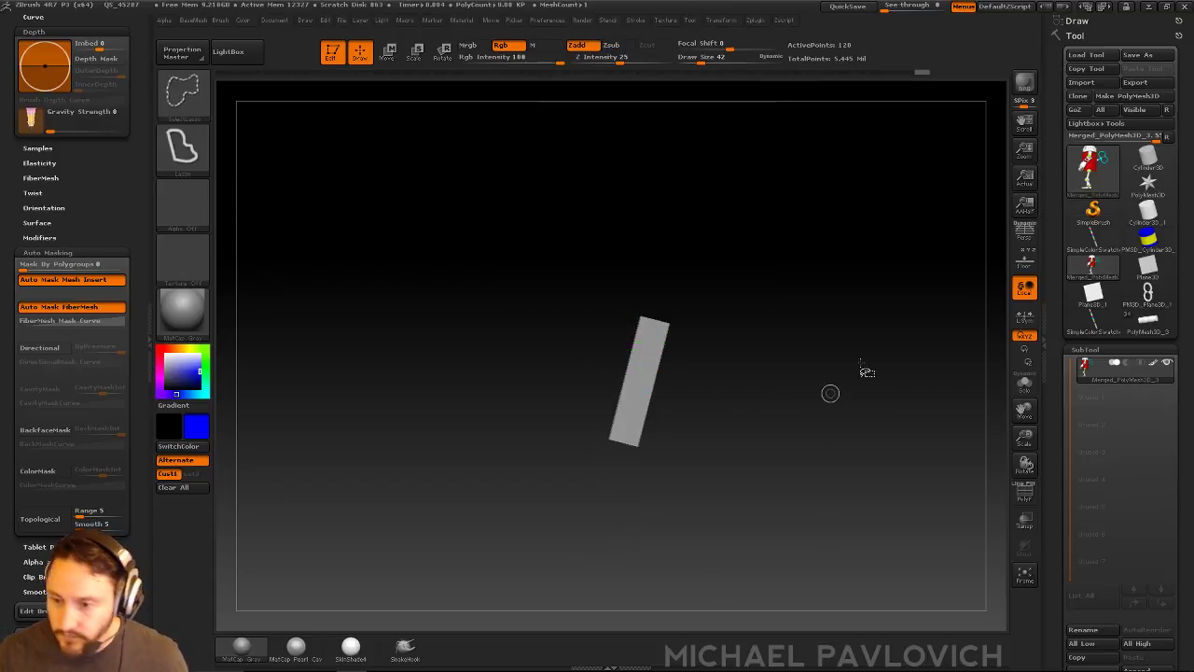
{"action": "left_click", "coordinate": [847, 401], "text": "ctrl+shift"}
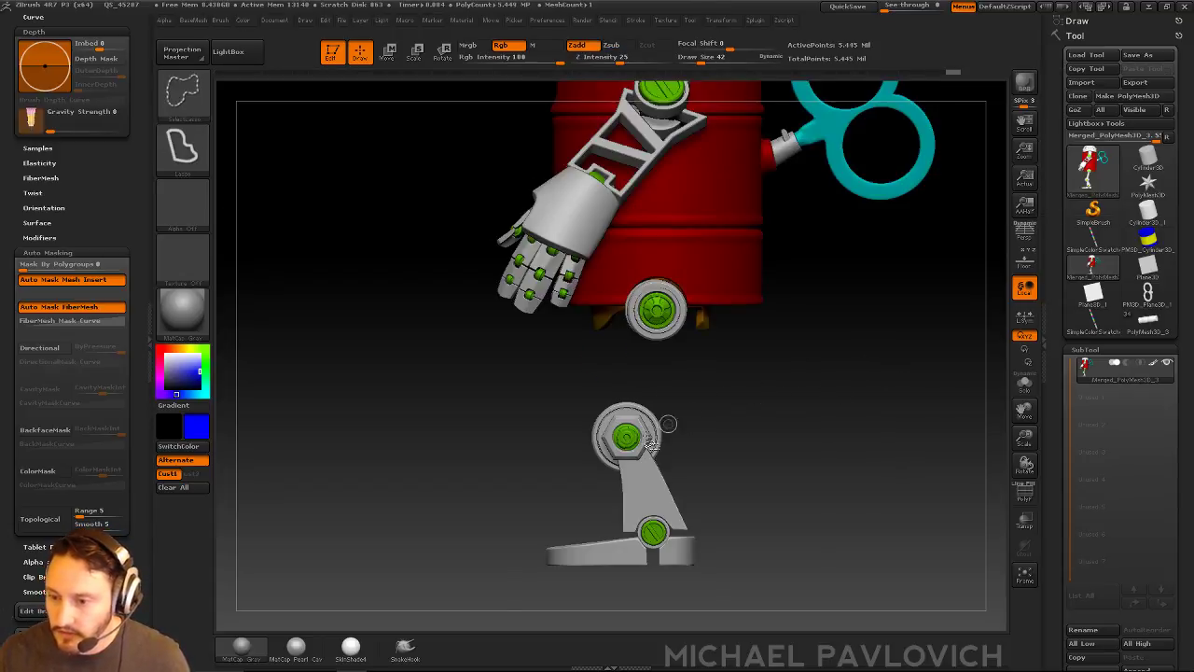
Hide a section across the middle of the shin bars with the selection lasso
{"action": "left_click_drag", "start_coordinate": [849, 452], "coordinate": [848, 452], "text": "ctrl+shift"}
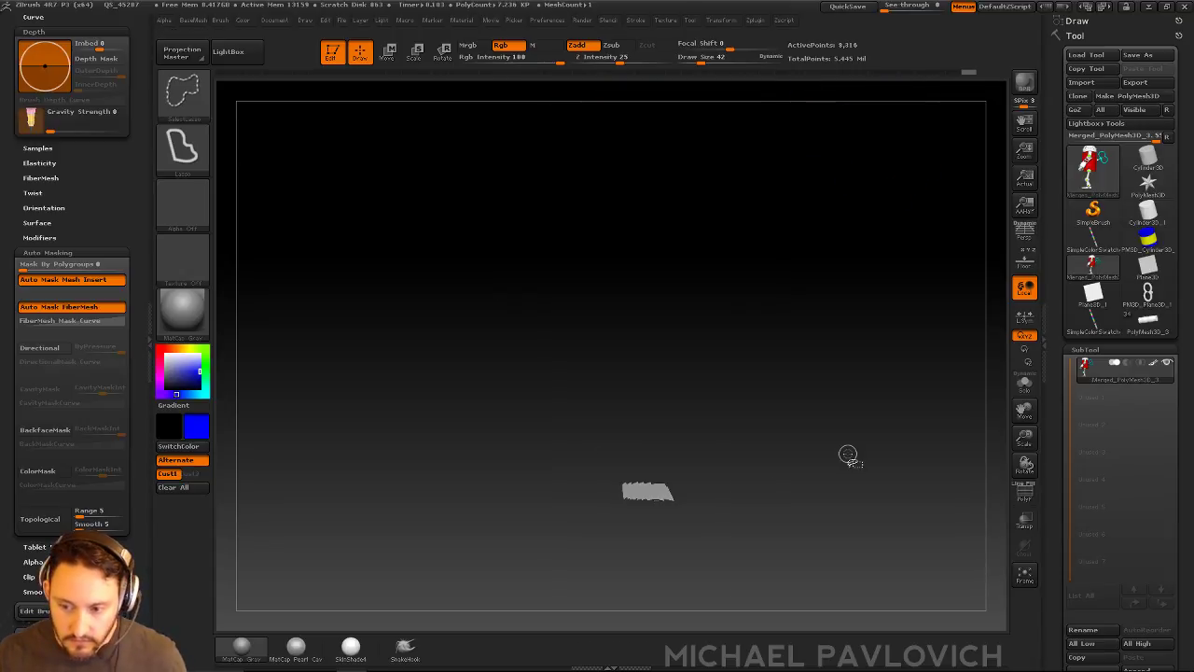
{"action": "left_click", "coordinate": [849, 452], "text": "ctrl+shift"}
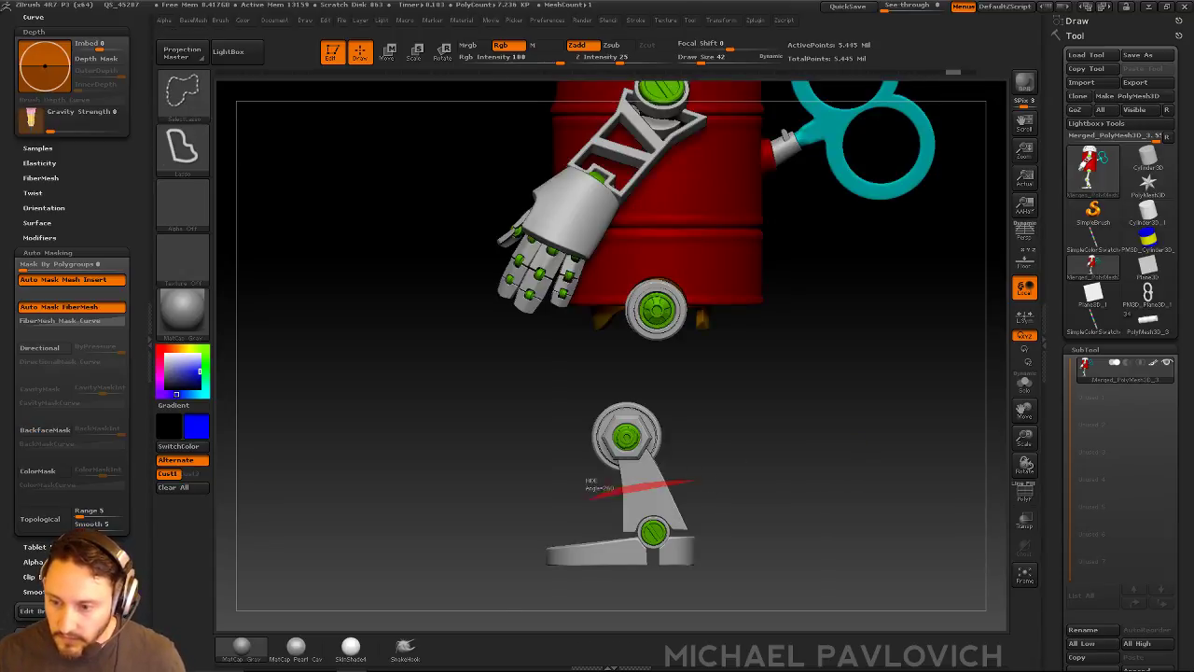
{"action": "left_click_drag", "start_coordinate": [589, 502], "coordinate": [738, 488], "text": "ctrl+alt+shift"}
{"action": "left_click_drag", "start_coordinate": [843, 430], "coordinate": [842, 419], "text": "ctrl+shift"}
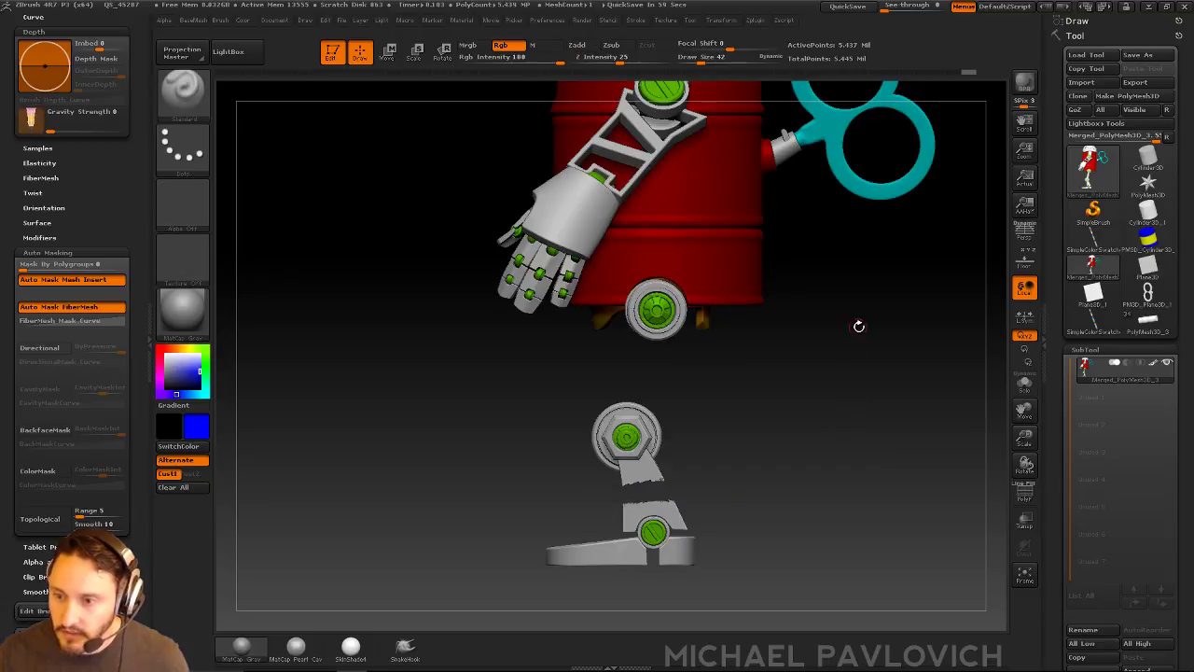
Hide sections of the forearm and upper arm bars with the selection lasso
{"action": "mouse_move", "coordinate": [858, 333]}
{"action": "left_mouse_down"}
{"action": "mouse_move", "coordinate": [858, 488]}
{"action": "mouse_move", "coordinate": [945, 531]}
{"action": "mouse_move", "coordinate": [821, 378]}
{"action": "mouse_move", "coordinate": [797, 394]}
{"action": "left_mouse_up"}
{"action": "left_click_drag", "start_coordinate": [803, 261], "coordinate": [760, 200]}
{"action": "left_click_drag", "start_coordinate": [749, 262], "coordinate": [711, 284], "text": "ctrl+alt+shift"}
{"action": "left_click_drag", "start_coordinate": [826, 245], "coordinate": [861, 272], "text": "ctrl+shift"}
{"action": "left_click", "coordinate": [862, 267], "text": "ctrl+shift"}
{"action": "key", "text": "ctrl+shift"}
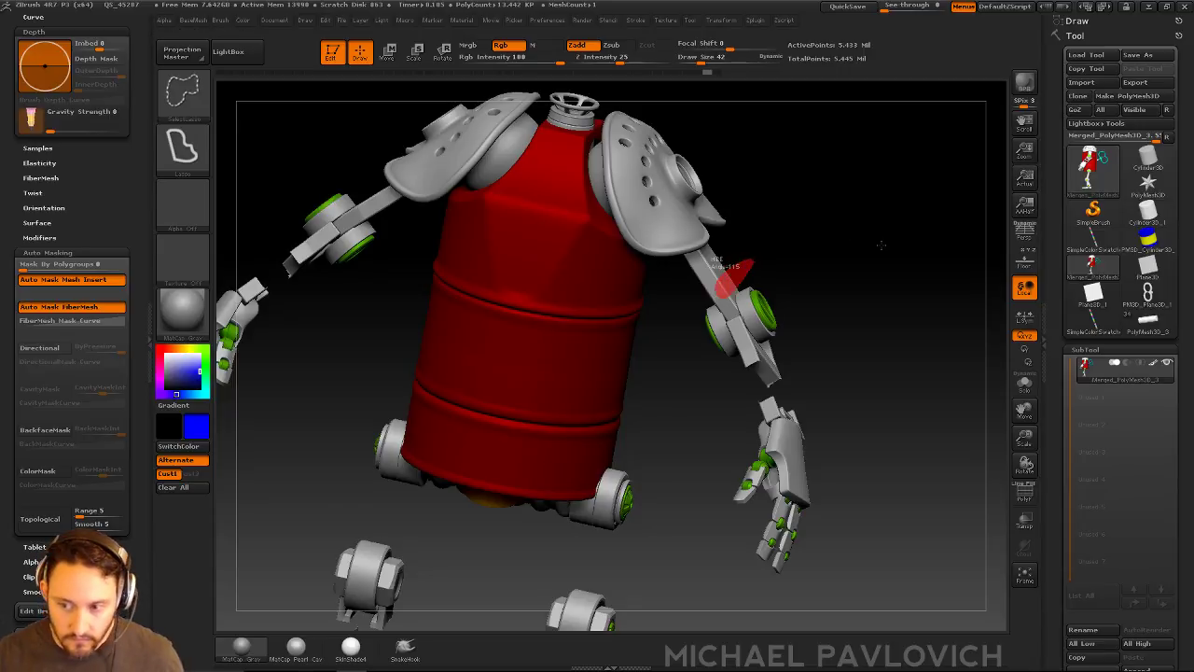
{"action": "left_click_drag", "start_coordinate": [717, 264], "coordinate": [718, 266], "text": "ctrl+alt+shift"}
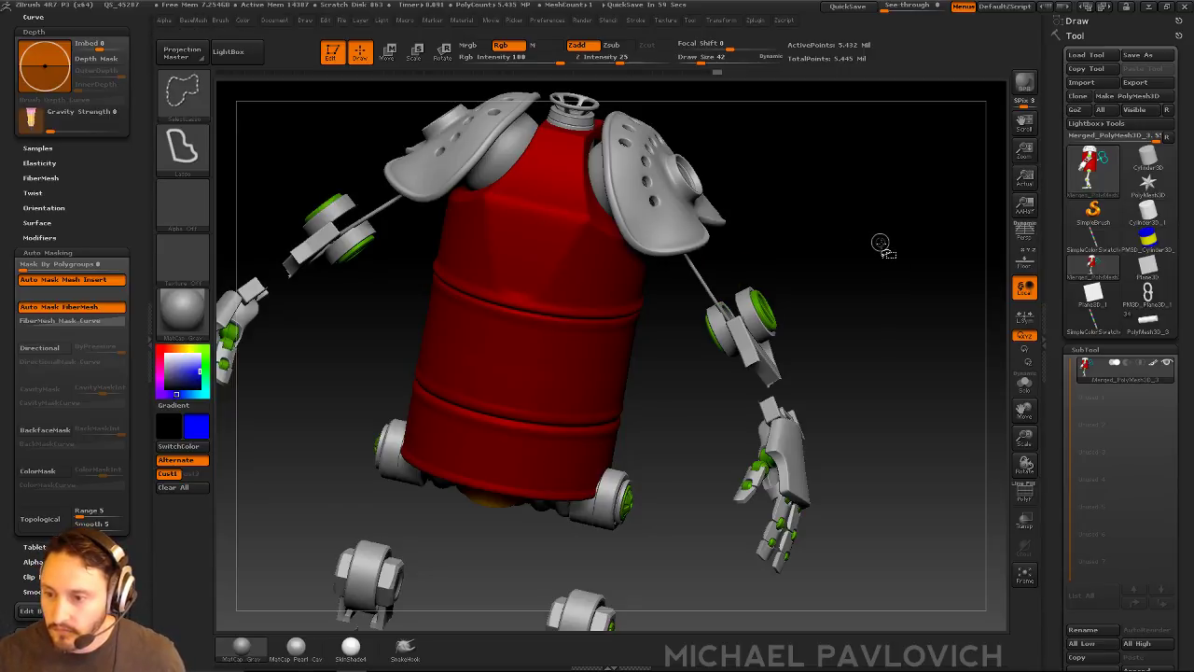
Isolate the complete arm and leg bars by inverting and growing visibility, fill them with blue, and show the whole robot
{"action": "left_click", "coordinate": [880, 243], "text": "ctrl+shift"}
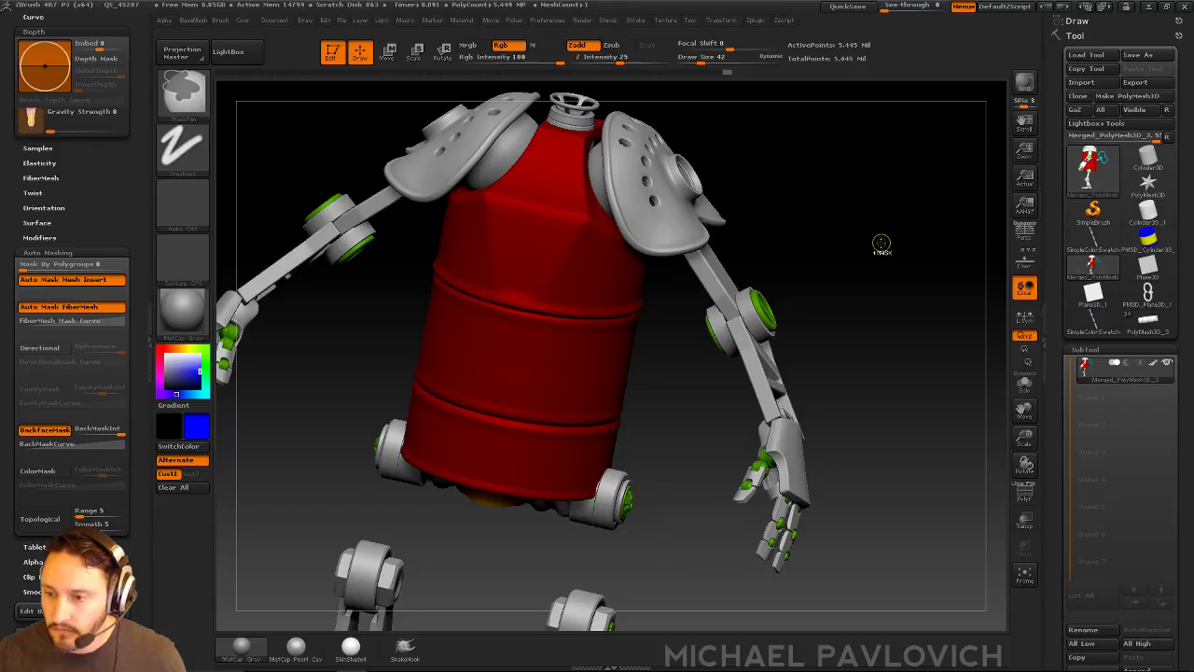
{"action": "key", "text": "ctrl+z"}
{"action": "left_click_drag", "start_coordinate": [880, 243], "coordinate": [896, 312], "text": "ctrl+alt+shift"}
{"action": "left_click", "coordinate": [883, 291], "text": "ctrl+shift"}
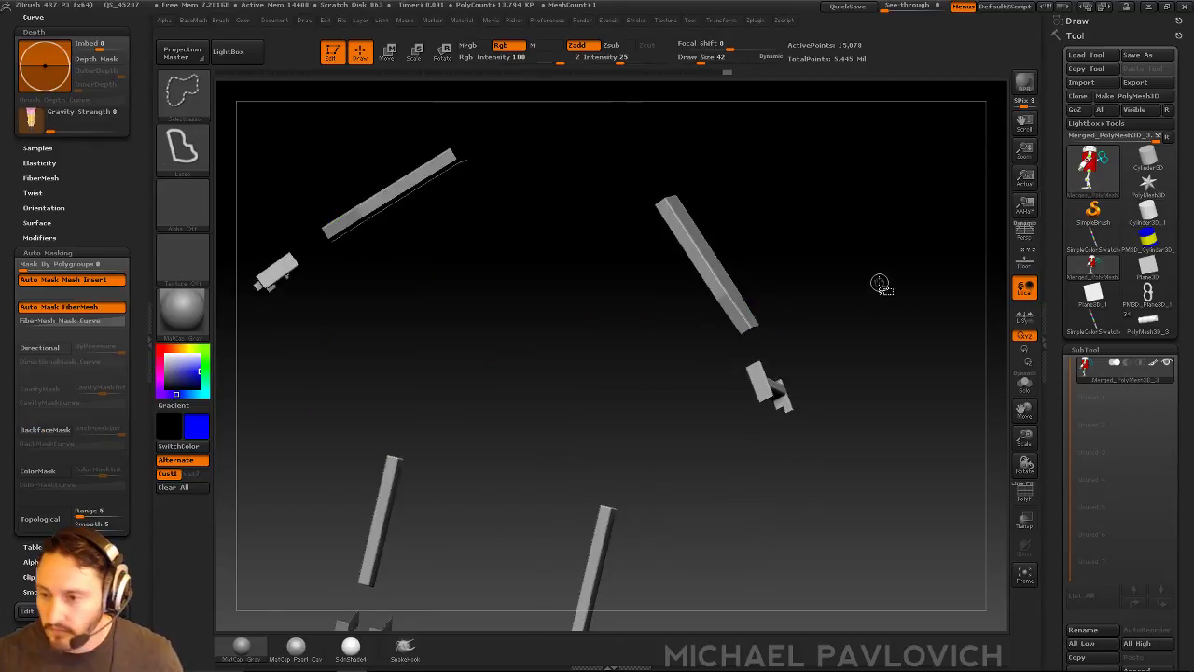
{"action": "key", "text": "ctrl+shift+a"}
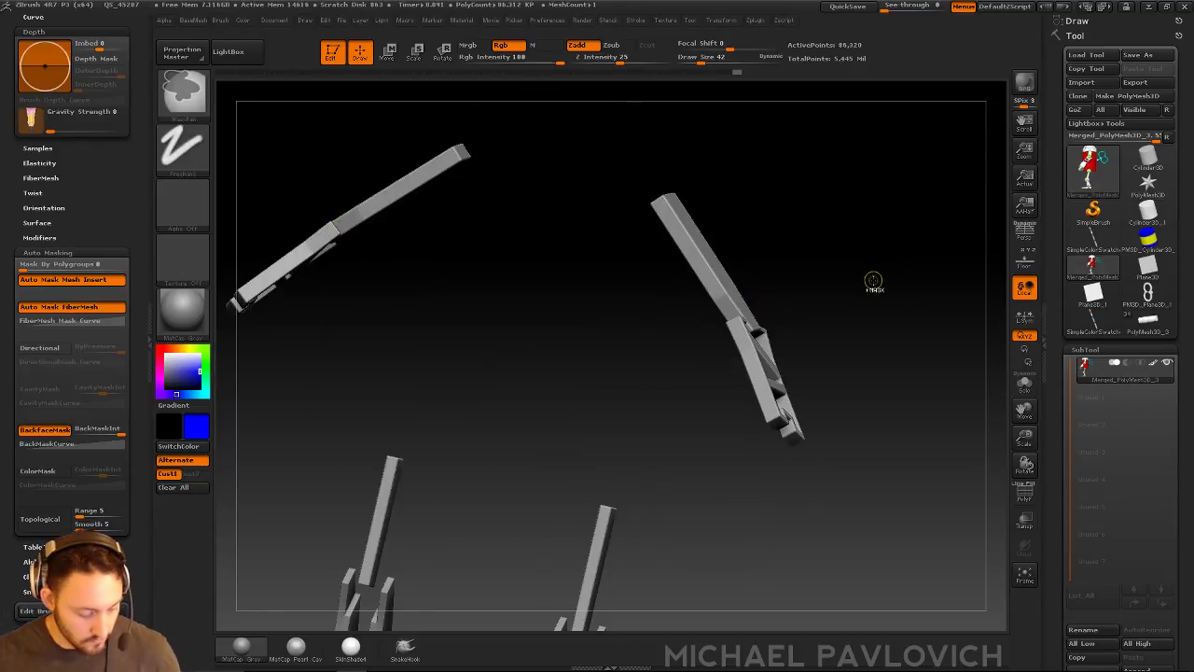
{"action": "left_click", "coordinate": [839, 168], "text": "ctrl+shift"}
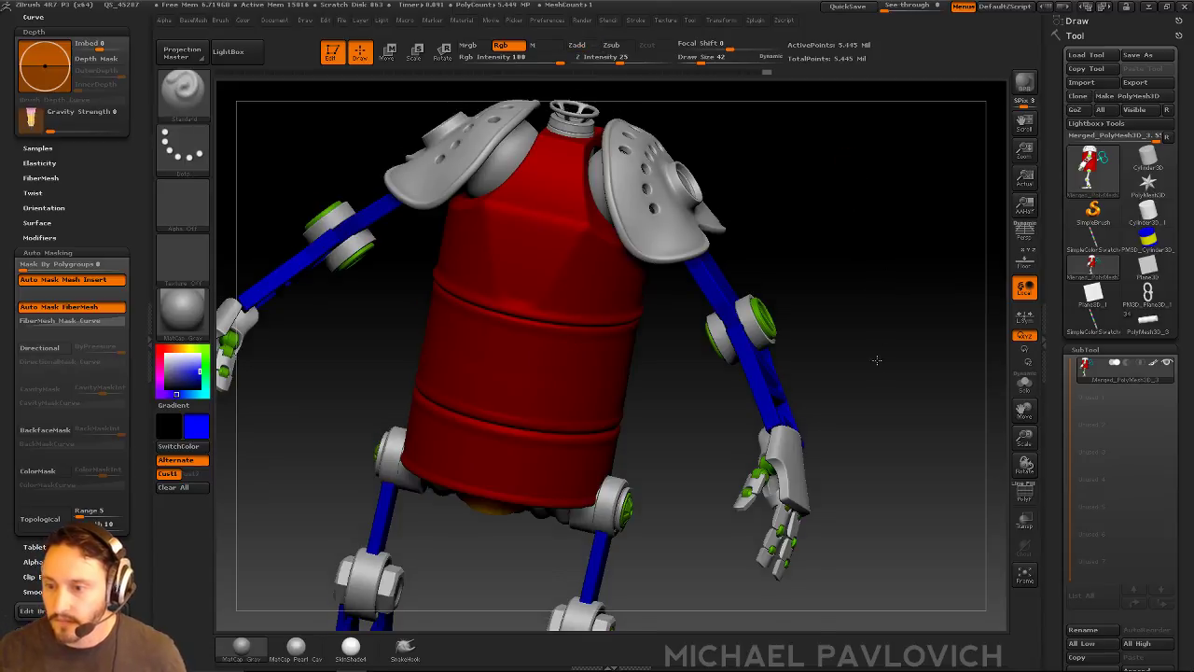
Isolate the two shoulder spheres, fill them with blue, and show the whole robot again
{"action": "mouse_move", "coordinate": [876, 340]}
{"action": "left_mouse_down", "text": "alt"}
{"action": "mouse_move", "coordinate": [893, 527]}
{"action": "mouse_move", "coordinate": [854, 518]}
{"action": "left_mouse_up", "text": "alt"}
{"action": "left_click", "coordinate": [691, 344], "text": "ctrl+shift"}
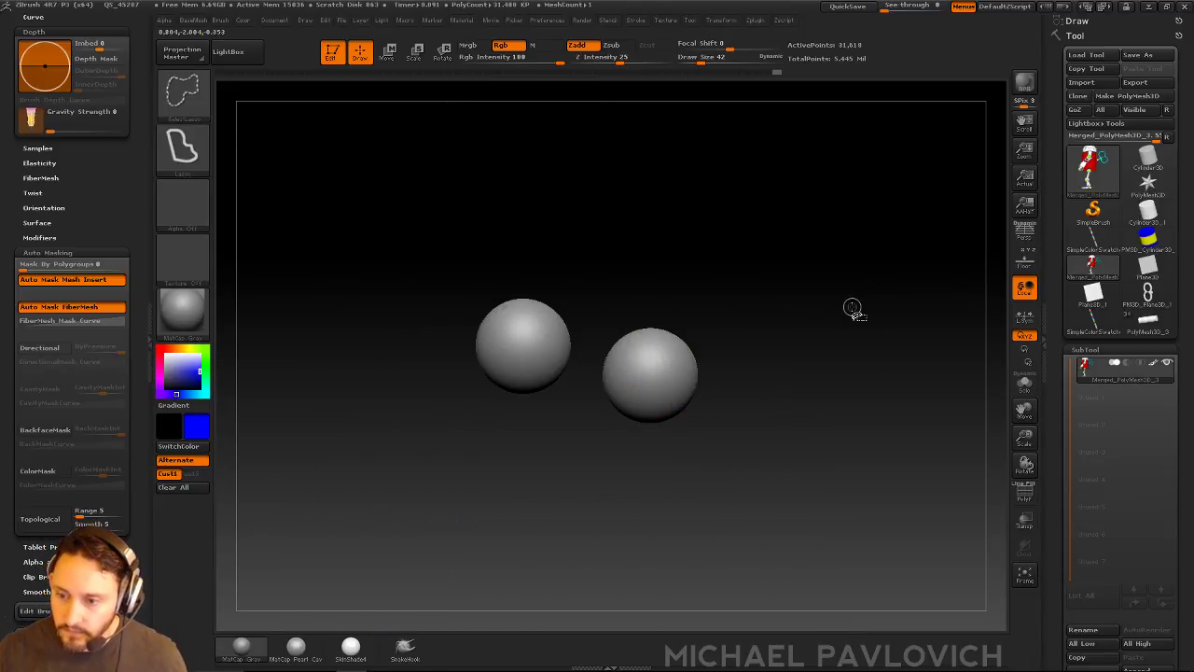
{"action": "left_click", "coordinate": [871, 261], "text": "ctrl+shift"}
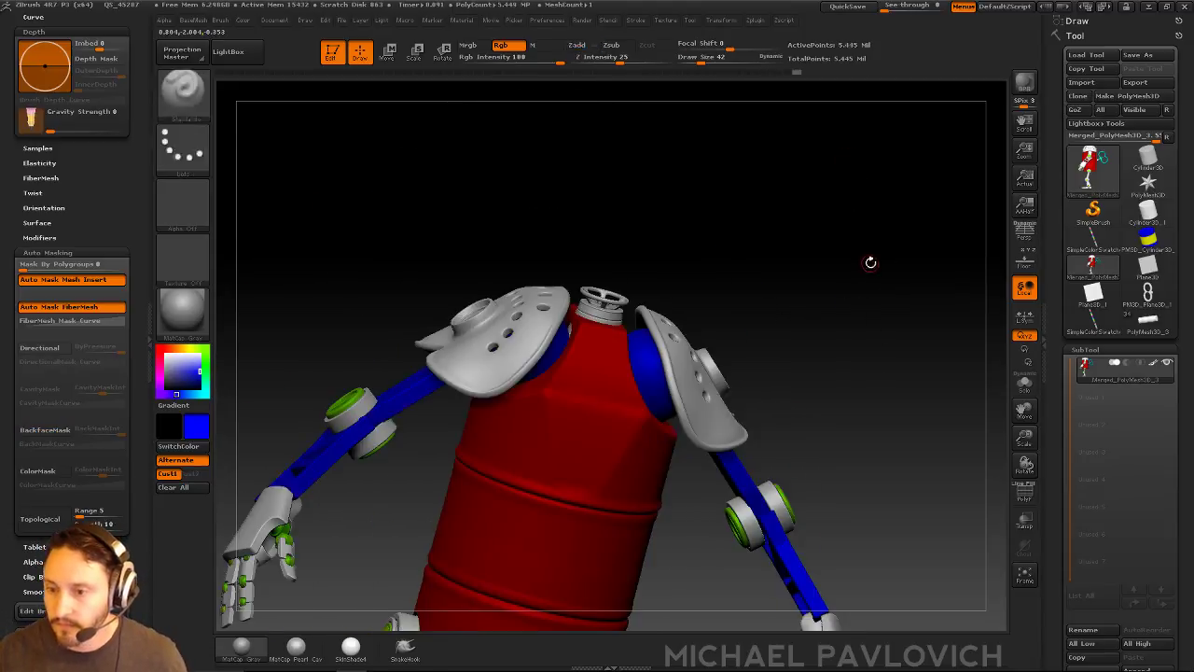
Switch the selection brush to SelectRect, isolate the neck collar below the valve wheel, and fill it with blue
{"action": "left_click_drag", "start_coordinate": [870, 261], "coordinate": [831, 254]}
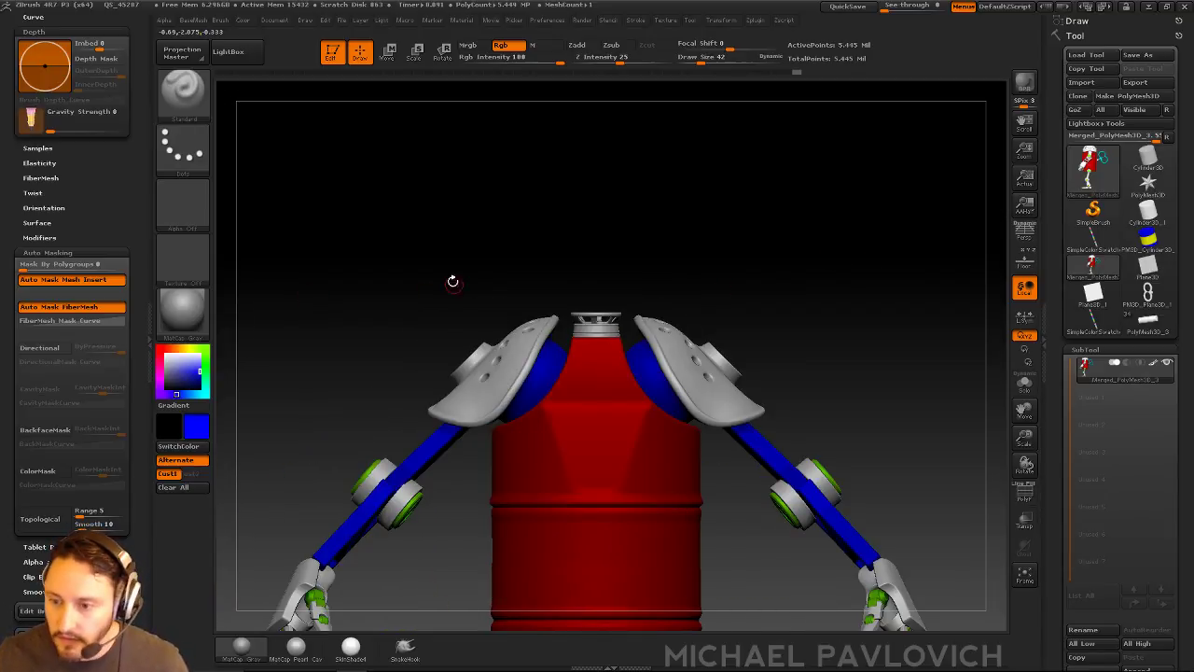
{"action": "left_click_drag", "start_coordinate": [446, 277], "coordinate": [413, 283]}
{"action": "mouse_move", "coordinate": [669, 254]}
{"action": "left_mouse_down"}
{"action": "mouse_move", "coordinate": [680, 251]}
{"action": "mouse_move", "coordinate": [726, 342]}
{"action": "left_mouse_up"}
{"action": "left_click", "coordinate": [188, 99], "text": "ctrl+shift"}
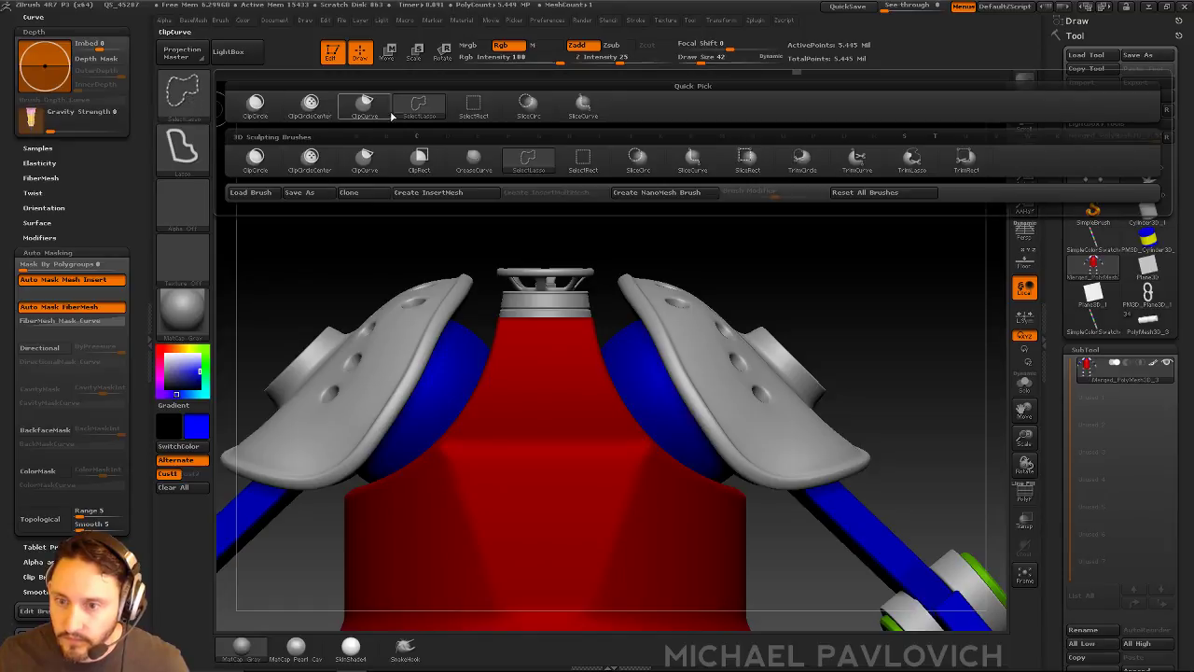
{"action": "left_click", "coordinate": [473, 105]}
{"action": "left_click_drag", "start_coordinate": [482, 296], "coordinate": [552, 308], "text": "ctrl+shift"}
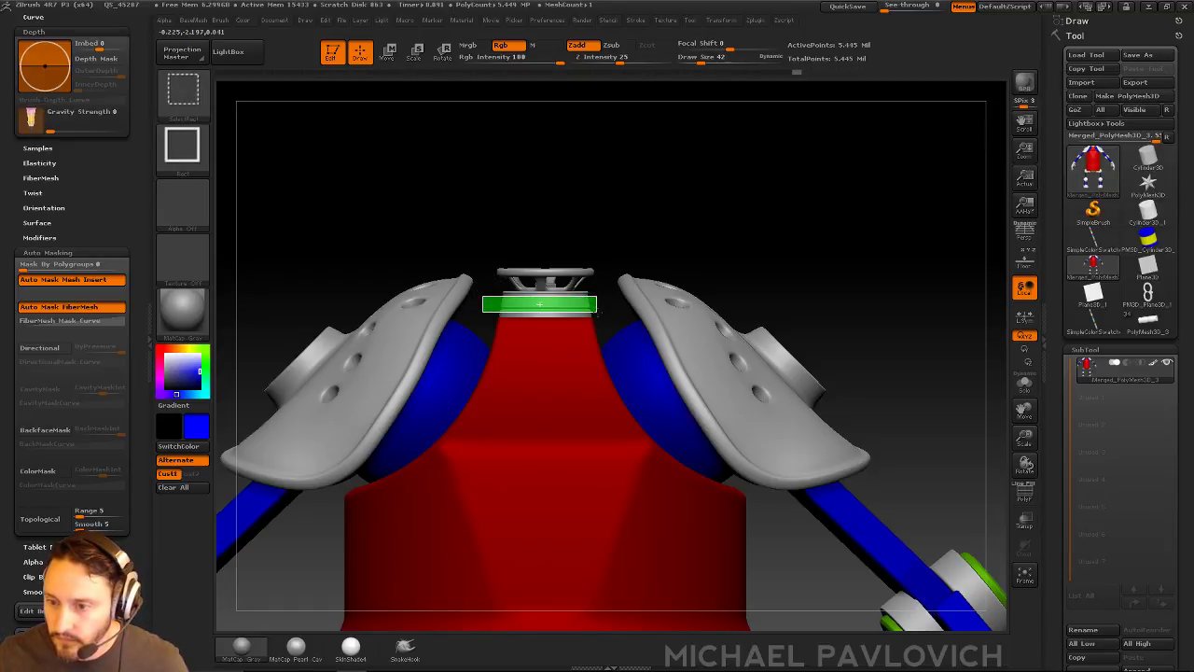
{"action": "key", "text": "ctrl+shift+a"}
{"action": "key", "text": "ctrl+f"}
{"action": "left_click", "coordinate": [789, 168], "text": "ctrl+shift"}
Isolate the sleeve and small knob at the base of the wind-up key, fill them with blue, and show everything
{"action": "left_click_drag", "start_coordinate": [790, 168], "coordinate": [844, 361]}
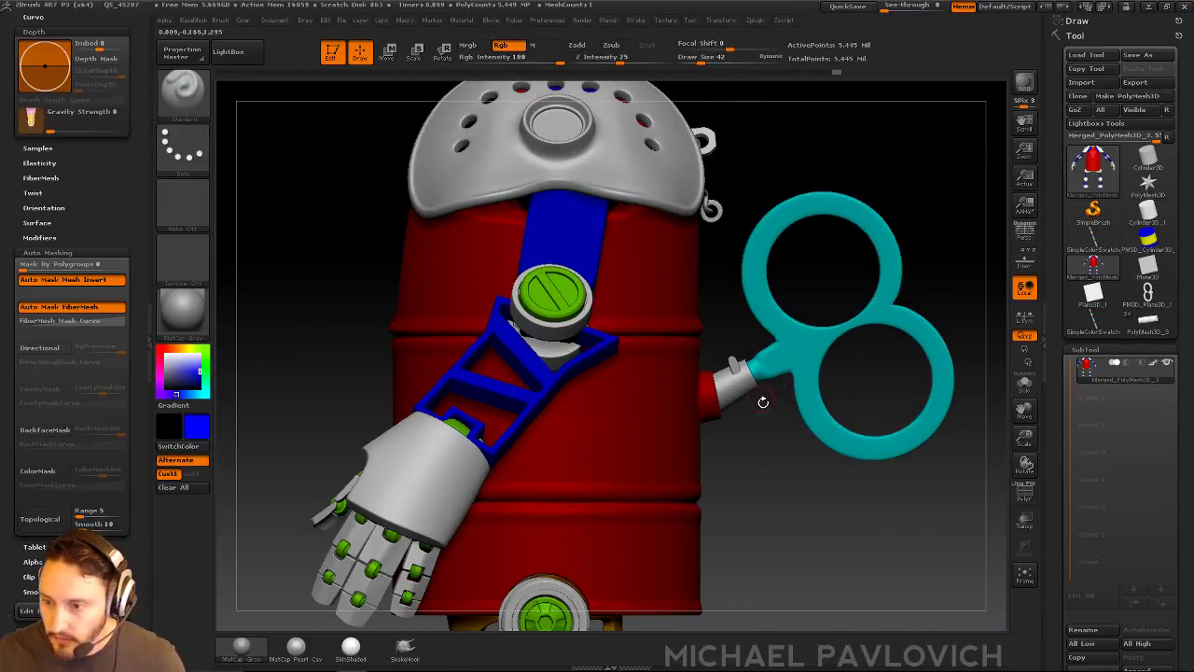
{"action": "left_click", "coordinate": [736, 386], "text": "ctrl+shift"}
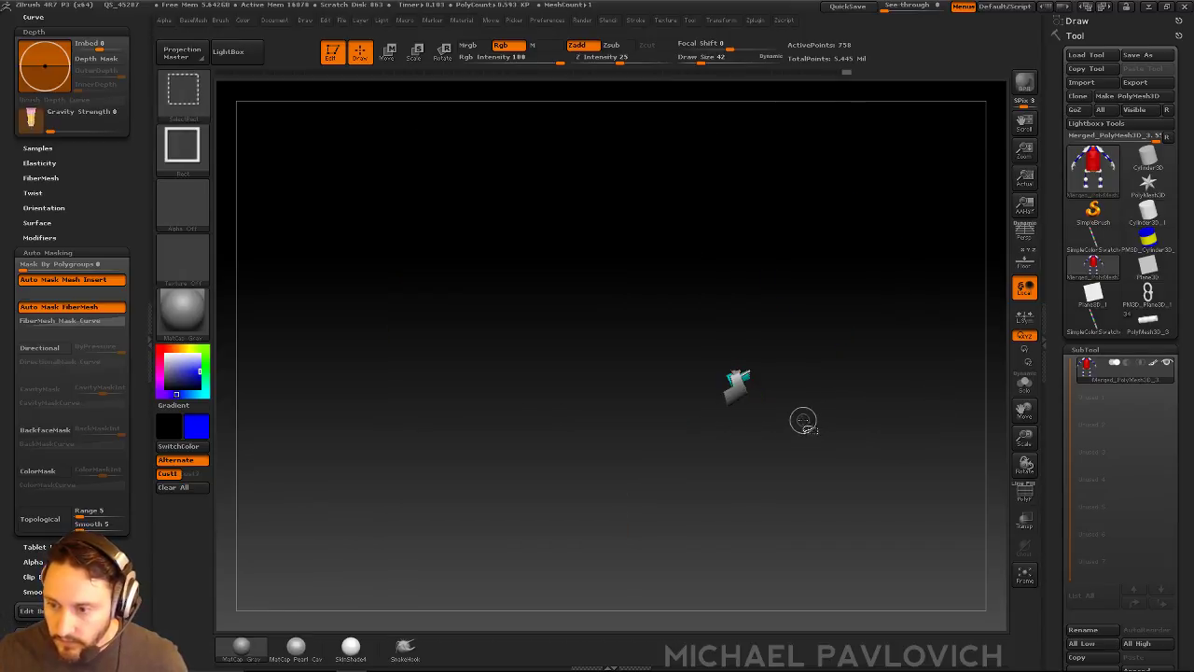
{"action": "left_click", "coordinate": [752, 403], "text": "ctrl+shift"}
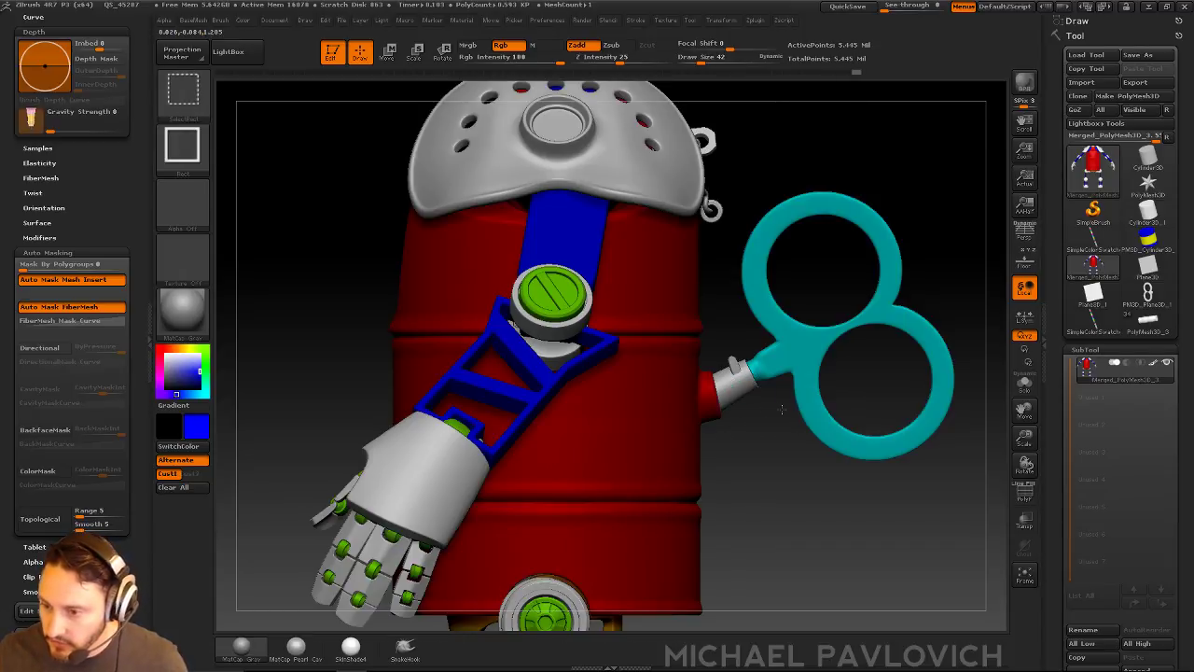
{"action": "left_click", "coordinate": [750, 392], "text": "ctrl+shift"}
{"action": "left_click_drag", "start_coordinate": [783, 413], "coordinate": [799, 453], "text": "ctrl+shift"}
{"action": "left_click", "coordinate": [730, 357], "text": "ctrl+shift"}
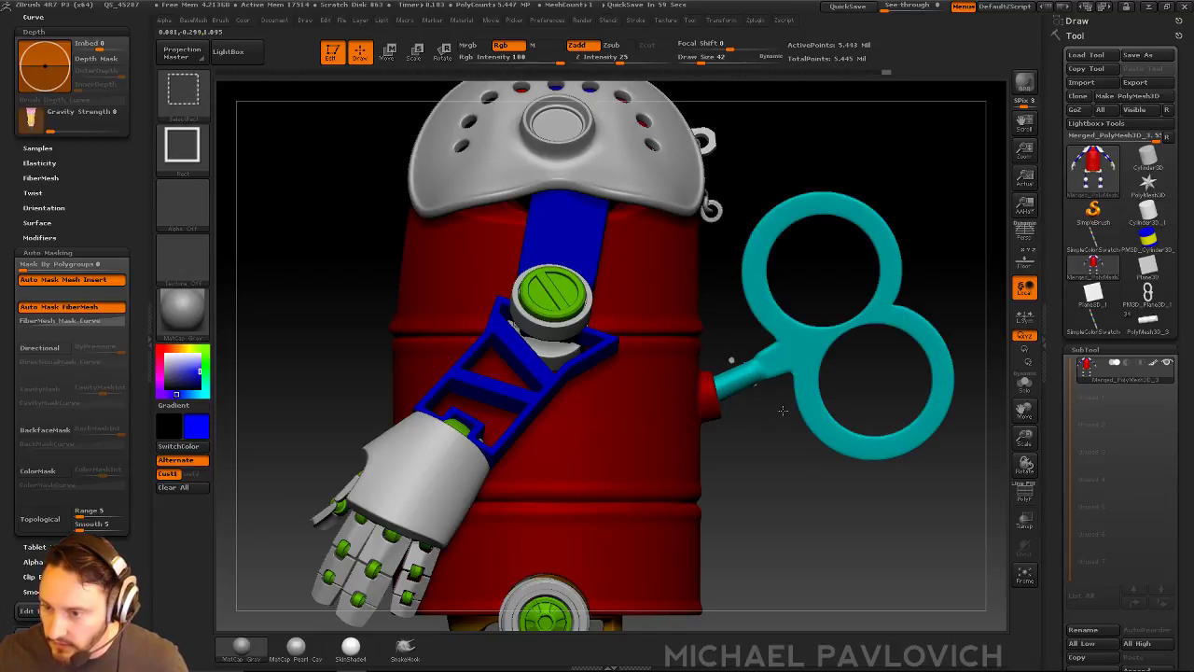
{"action": "left_click", "coordinate": [730, 357], "text": "ctrl+shift"}
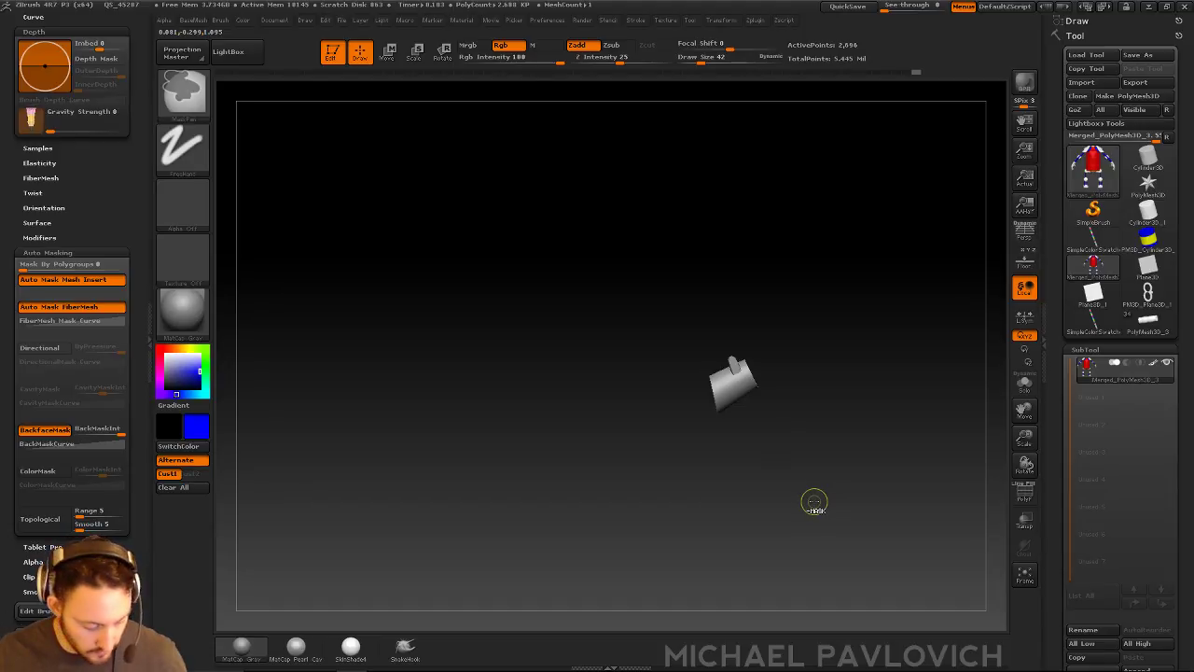
{"action": "key", "text": "ctrl+f"}
{"action": "left_click", "coordinate": [882, 523], "text": "ctrl+shift"}
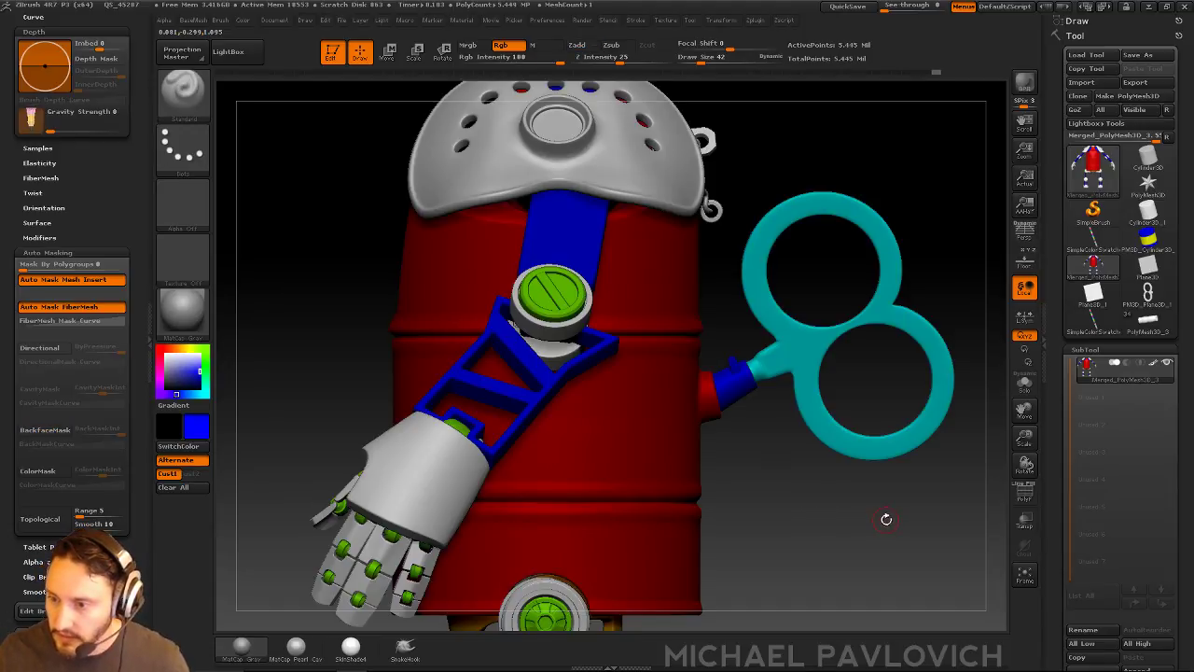
Set the active colour to purple and hide parts of the hip, knee, ankle and elbow joints
{"action": "left_click_drag", "start_coordinate": [886, 521], "coordinate": [890, 486]}
{"action": "left_click_drag", "start_coordinate": [905, 288], "coordinate": [806, 268], "text": "alt"}
{"action": "left_click", "coordinate": [160, 392]}
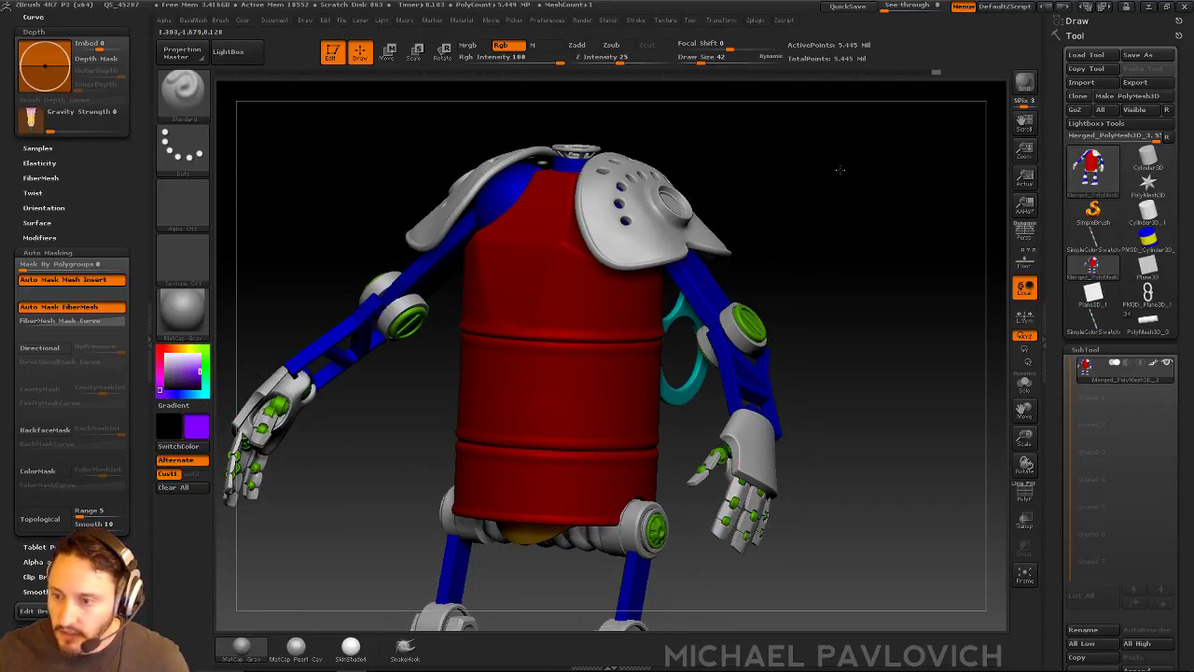
{"action": "mouse_move", "coordinate": [843, 173]}
{"action": "left_mouse_down"}
{"action": "mouse_move", "coordinate": [905, 165]}
{"action": "mouse_move", "coordinate": [924, 195]}
{"action": "mouse_move", "coordinate": [943, 178]}
{"action": "mouse_move", "coordinate": [938, 162]}
{"action": "left_mouse_up"}
{"action": "left_click_drag", "start_coordinate": [845, 330], "coordinate": [863, 330]}
{"action": "mouse_move", "coordinate": [686, 353]}
{"action": "left_mouse_down"}
{"action": "mouse_move", "coordinate": [741, 482]}
{"action": "mouse_move", "coordinate": [812, 335]}
{"action": "left_mouse_up"}
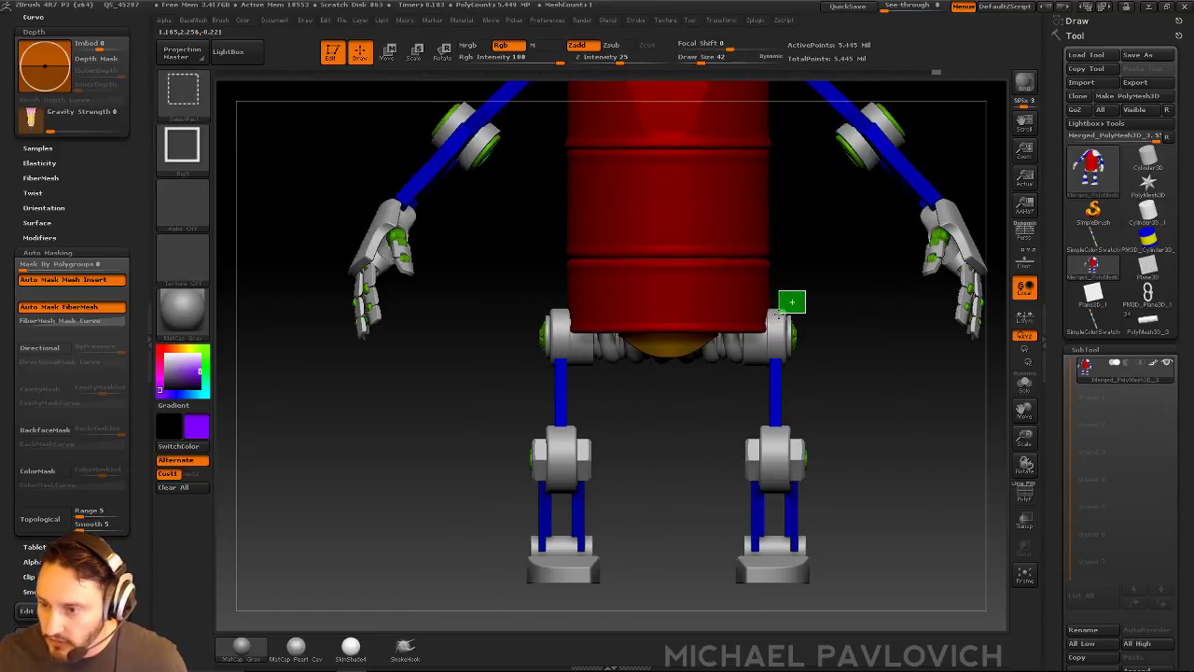
{"action": "left_click_drag", "start_coordinate": [864, 375], "coordinate": [786, 429], "text": "ctrl+shift"}
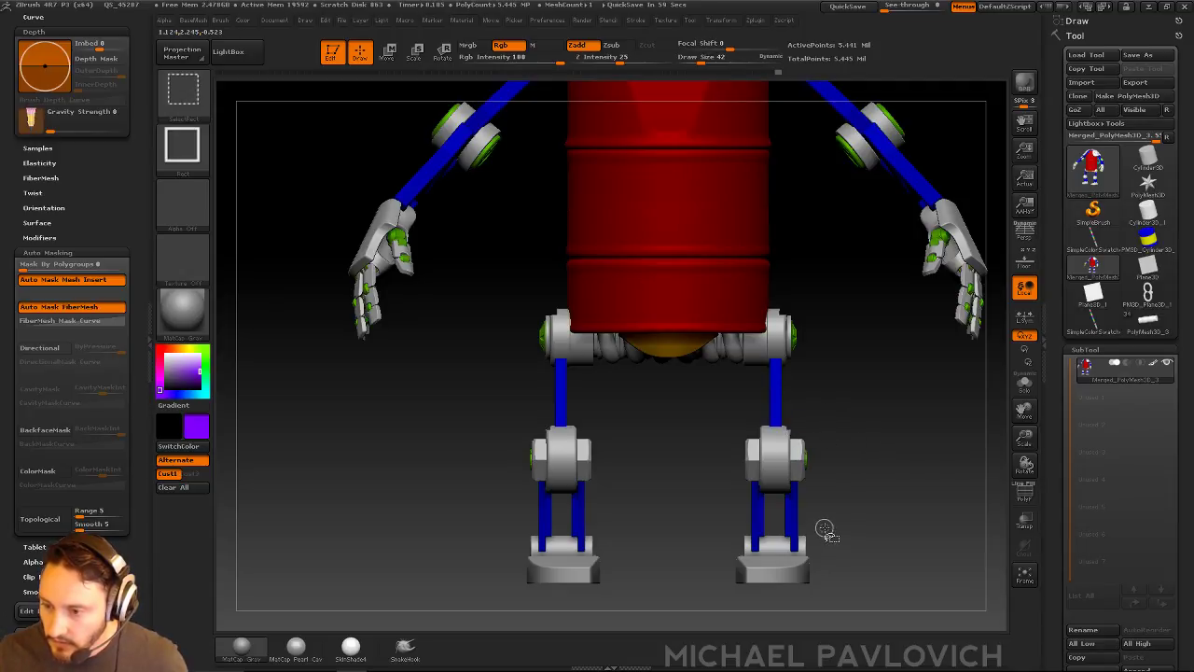
{"action": "left_click_drag", "start_coordinate": [804, 540], "coordinate": [802, 539], "text": "ctrl+alt+shift"}
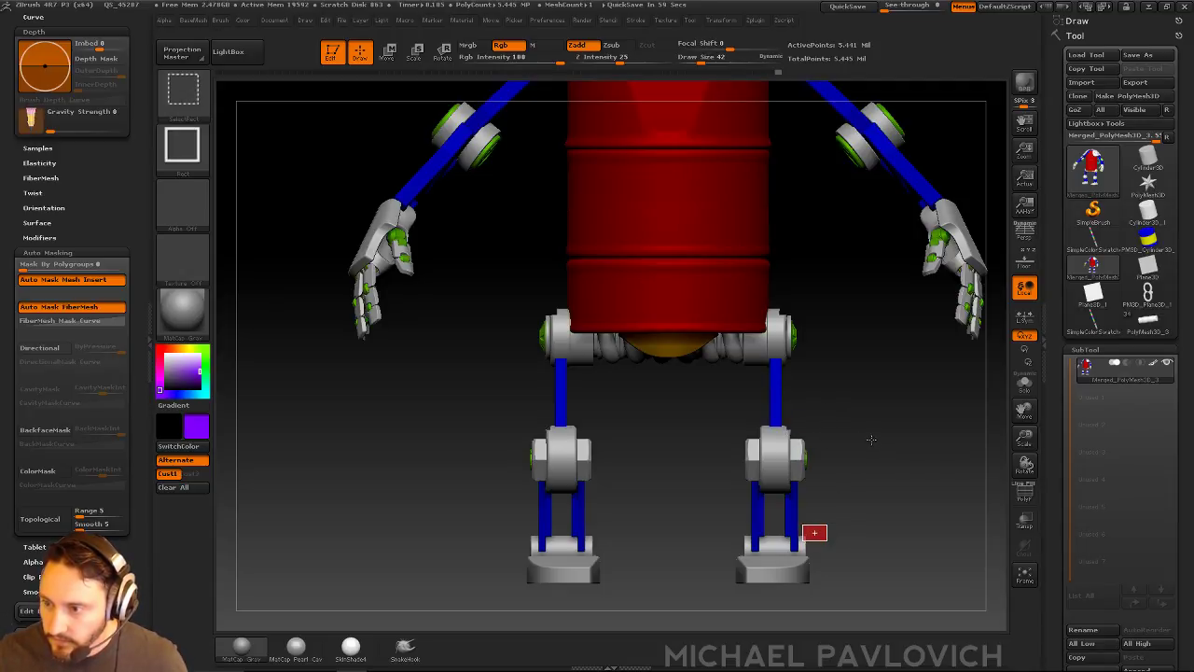
{"action": "left_click_drag", "start_coordinate": [873, 438], "coordinate": [815, 413]}
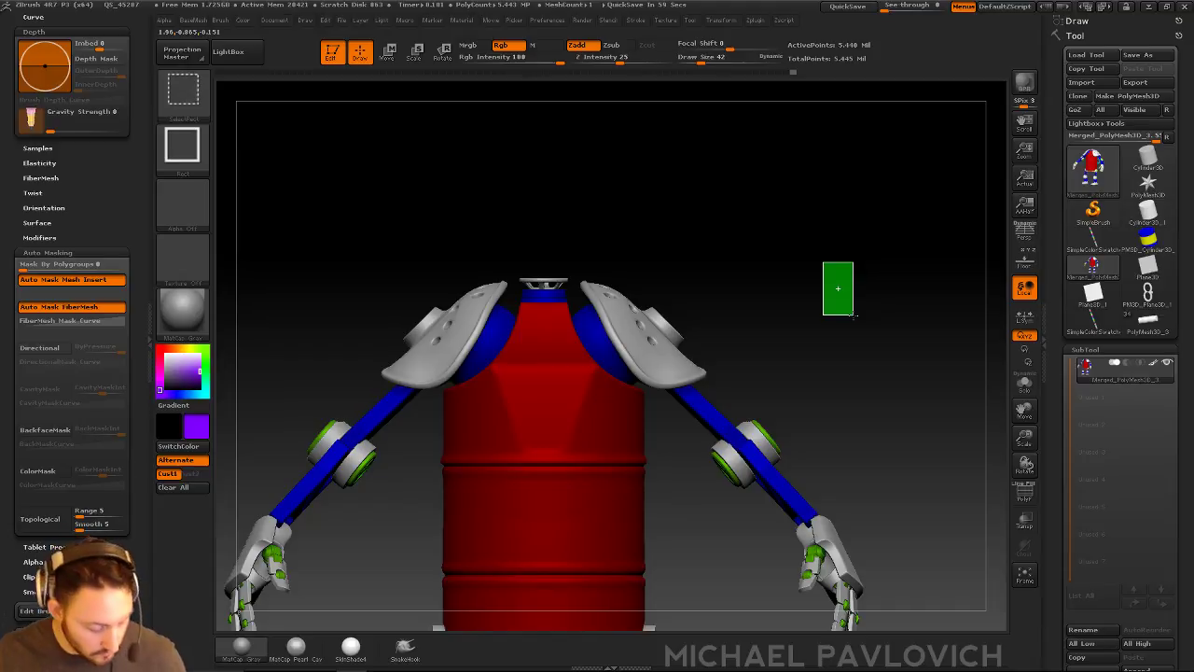
Invert and grow the visibility to isolate the complete joint pieces, fill them with purple, and show the whole robot
{"action": "left_click_drag", "start_coordinate": [852, 314], "coordinate": [822, 214], "text": "ctrl+shift"}
{"action": "key", "text": "ctrl+shift+a"}
{"action": "left_click_drag", "start_coordinate": [854, 214], "coordinate": [824, 214]}
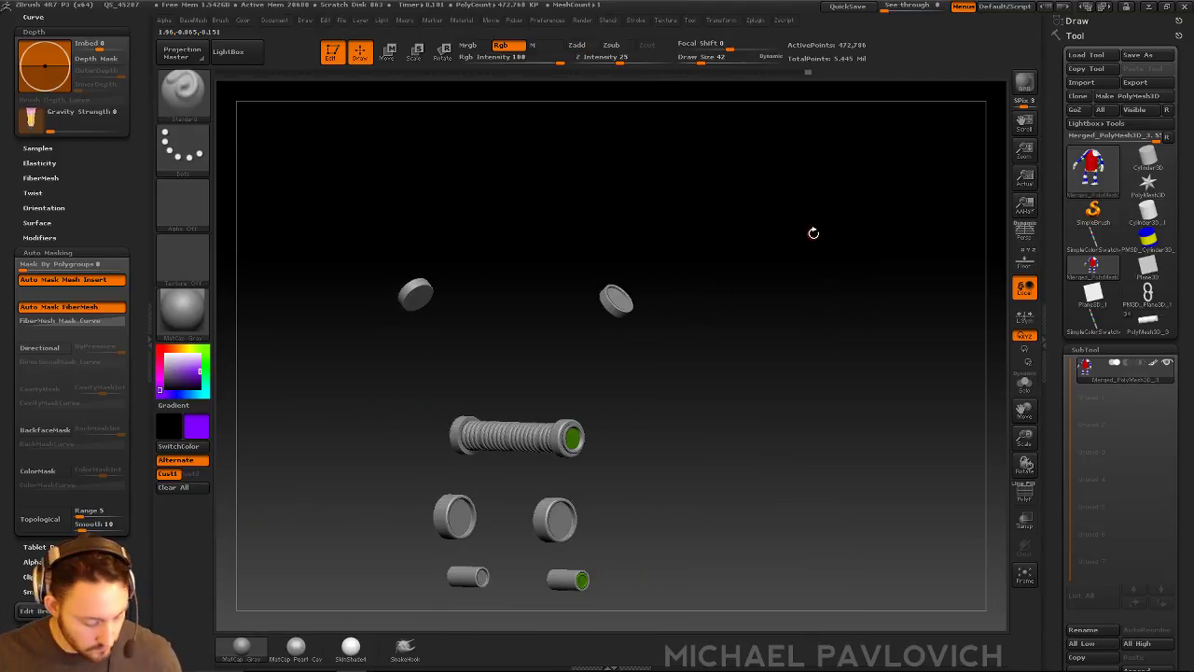
{"action": "key", "text": "ctrl"}
{"action": "key", "text": "ctrl+shift"}
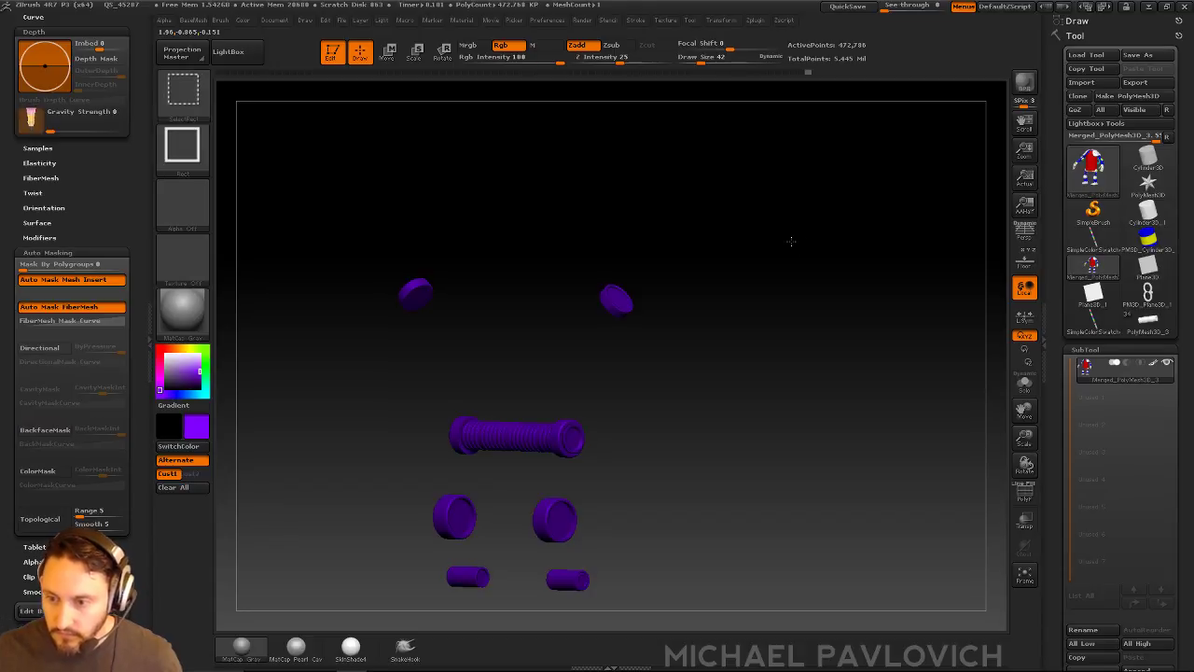
{"action": "left_click", "coordinate": [782, 241], "text": "ctrl+shift"}
{"action": "mouse_move", "coordinate": [778, 243]}
{"action": "left_mouse_down"}
{"action": "mouse_move", "coordinate": [836, 168]}
{"action": "mouse_move", "coordinate": [890, 256]}
{"action": "mouse_move", "coordinate": [890, 184]}
{"action": "mouse_move", "coordinate": [874, 211]}
{"action": "mouse_move", "coordinate": [890, 126]}
{"action": "mouse_move", "coordinate": [861, 274]}
{"action": "left_mouse_up"}
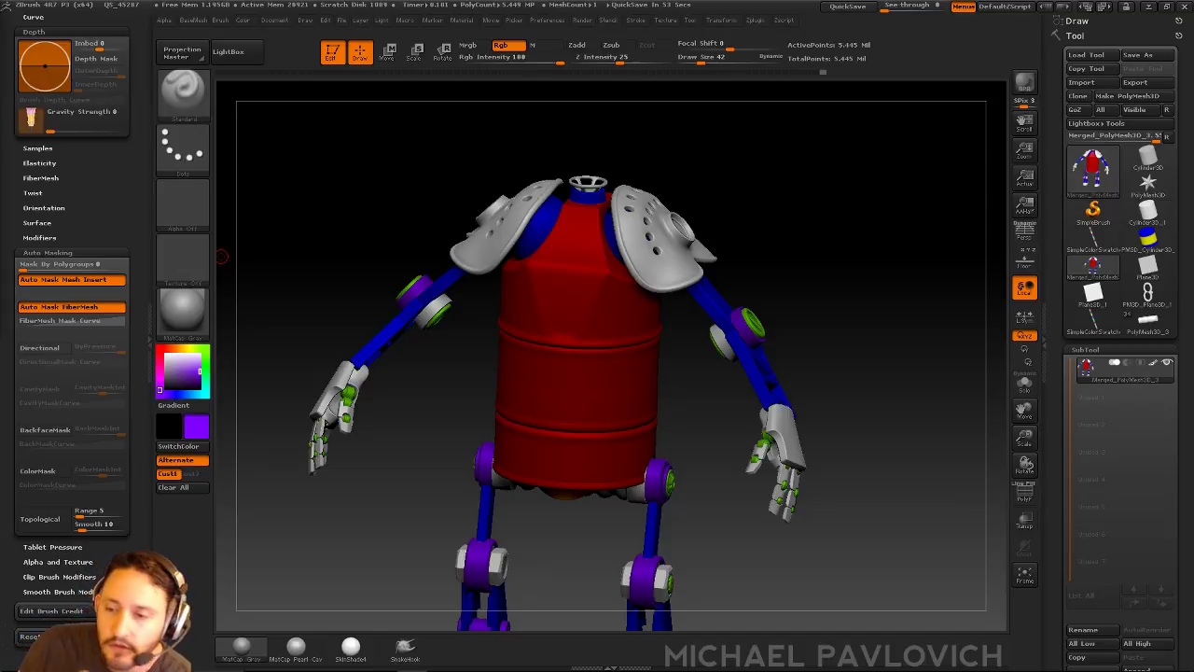
Turn on the PolyFrame display and examine the robot's polygroups
{"action": "left_click", "coordinate": [1024, 490]}
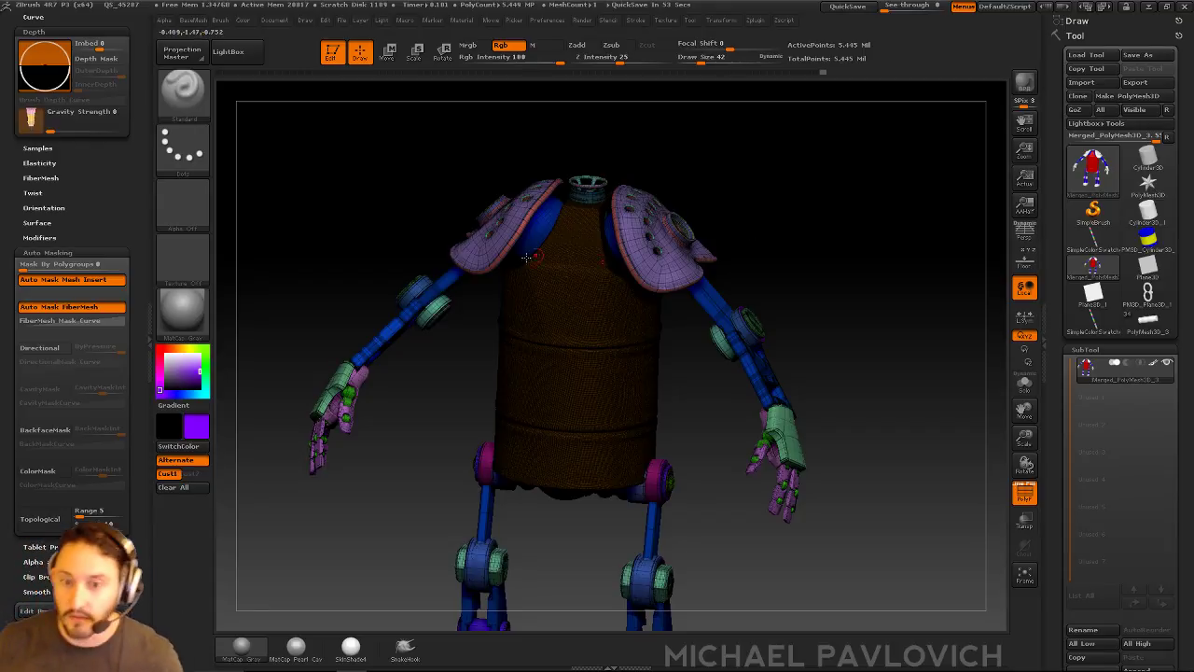
{"action": "key", "text": "comma"}
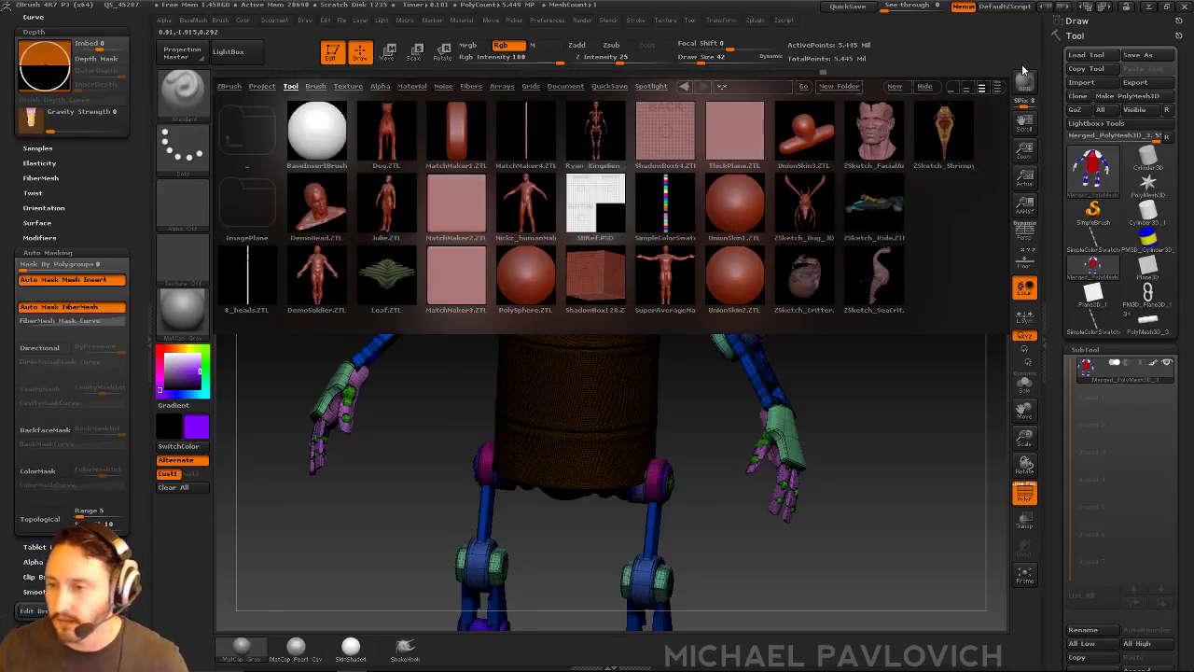
{"action": "key", "text": "comma"}
{"action": "mouse_move", "coordinate": [818, 269]}
{"action": "left_mouse_down"}
{"action": "mouse_move", "coordinate": [817, 213]}
{"action": "mouse_move", "coordinate": [851, 216]}
{"action": "mouse_move", "coordinate": [860, 174]}
{"action": "left_mouse_up"}
Set the Draw Size to 56 and turn off the PolyFrame display
{"action": "key", "text": "s"}
{"action": "left_click", "coordinate": [822, 221]}
{"action": "left_click_drag", "start_coordinate": [852, 243], "coordinate": [895, 395]}
{"action": "key", "text": "shift+f"}
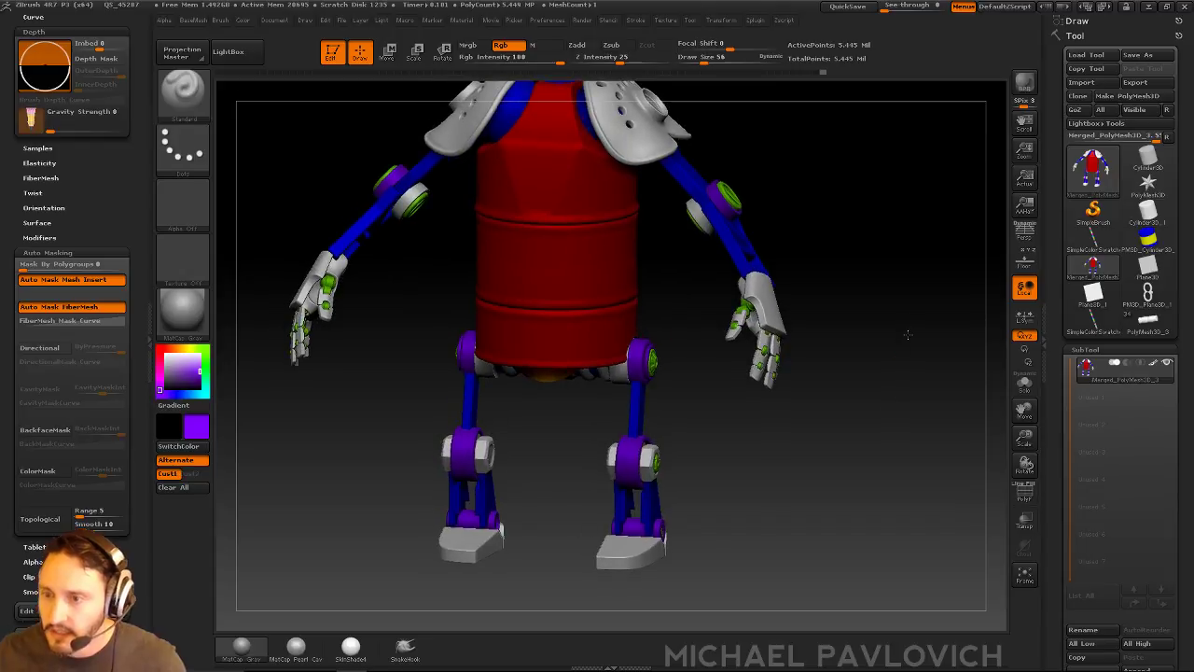
Isolate both complete shoulder pads, fill them with magenta, and show the whole robot
{"action": "left_click_drag", "start_coordinate": [909, 336], "coordinate": [930, 436], "text": "alt"}
{"action": "left_click_drag", "start_coordinate": [920, 270], "coordinate": [930, 434], "text": "alt"}
{"action": "left_click", "coordinate": [653, 296], "text": "ctrl+shift"}
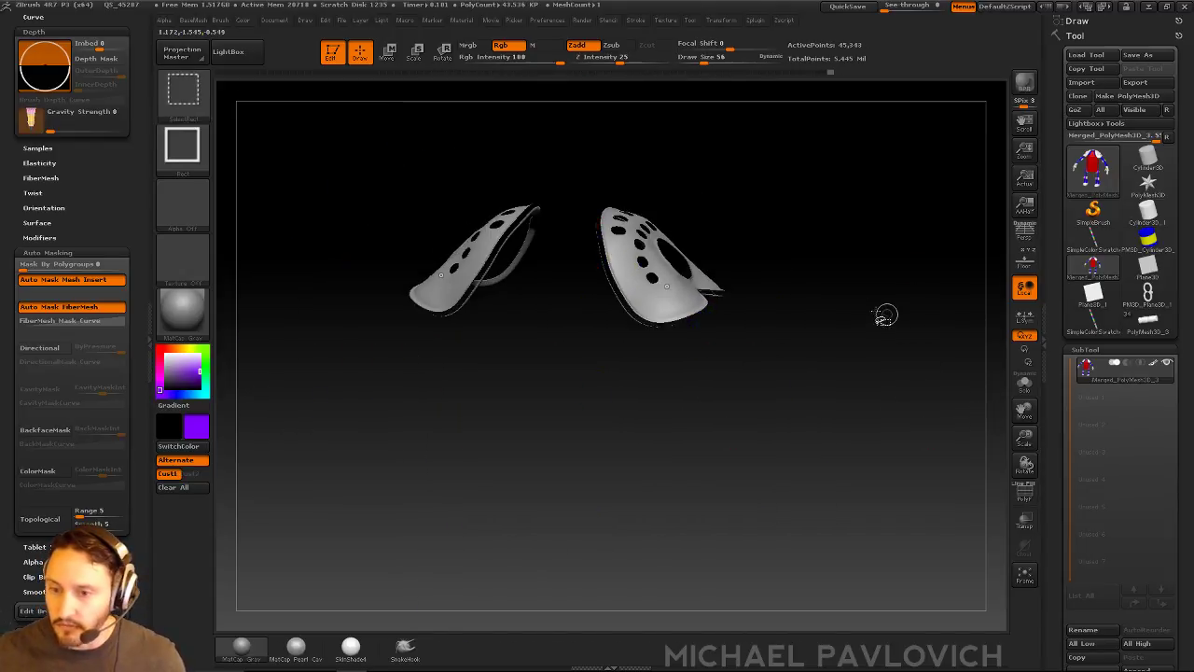
{"action": "key", "text": "ctrl+shift+a"}
{"action": "left_click", "coordinate": [161, 372]}
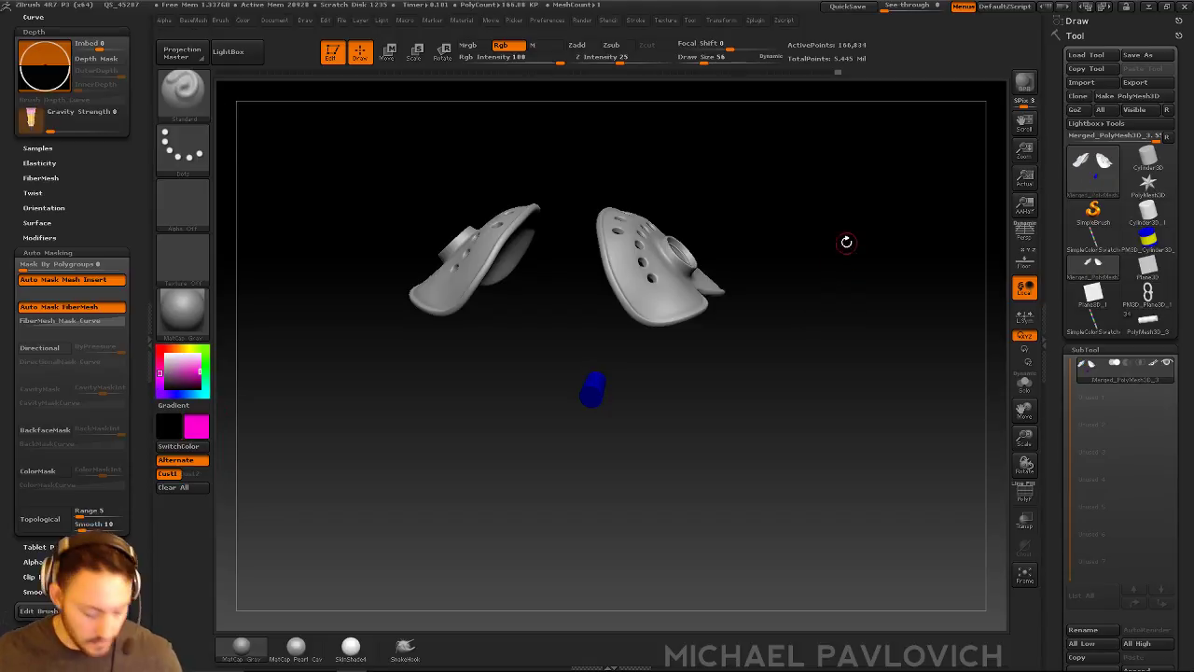
{"action": "left_click_drag", "start_coordinate": [868, 279], "coordinate": [661, 476]}
{"action": "key", "text": "ctrl+f"}
{"action": "left_click", "coordinate": [829, 191], "text": "ctrl+shift"}
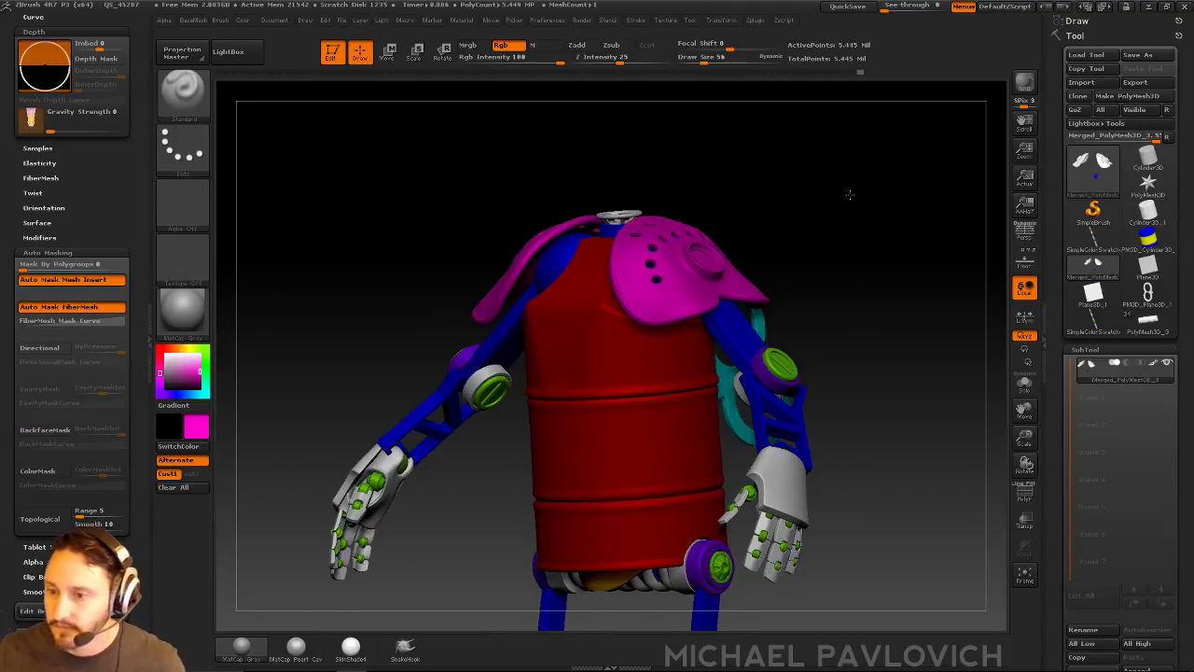
Set the active colour to dark red, fill the isolated neck ring with it, and show the whole robot
{"action": "left_click_drag", "start_coordinate": [848, 192], "coordinate": [826, 195], "text": "shift"}
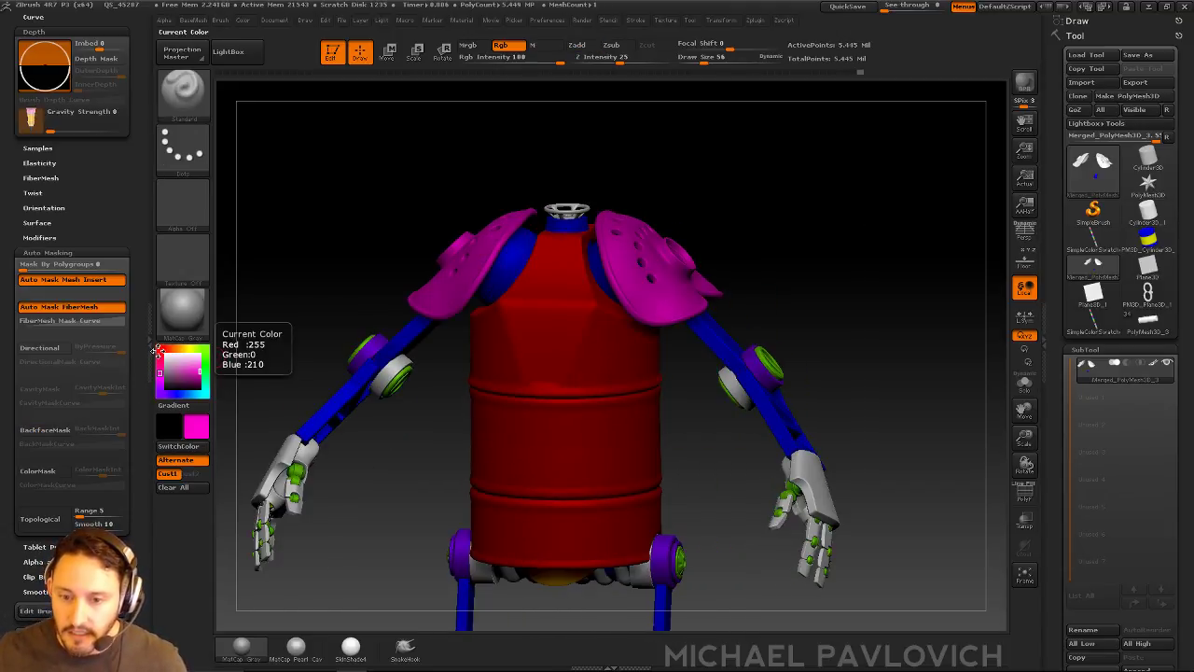
{"action": "left_click", "coordinate": [200, 368]}
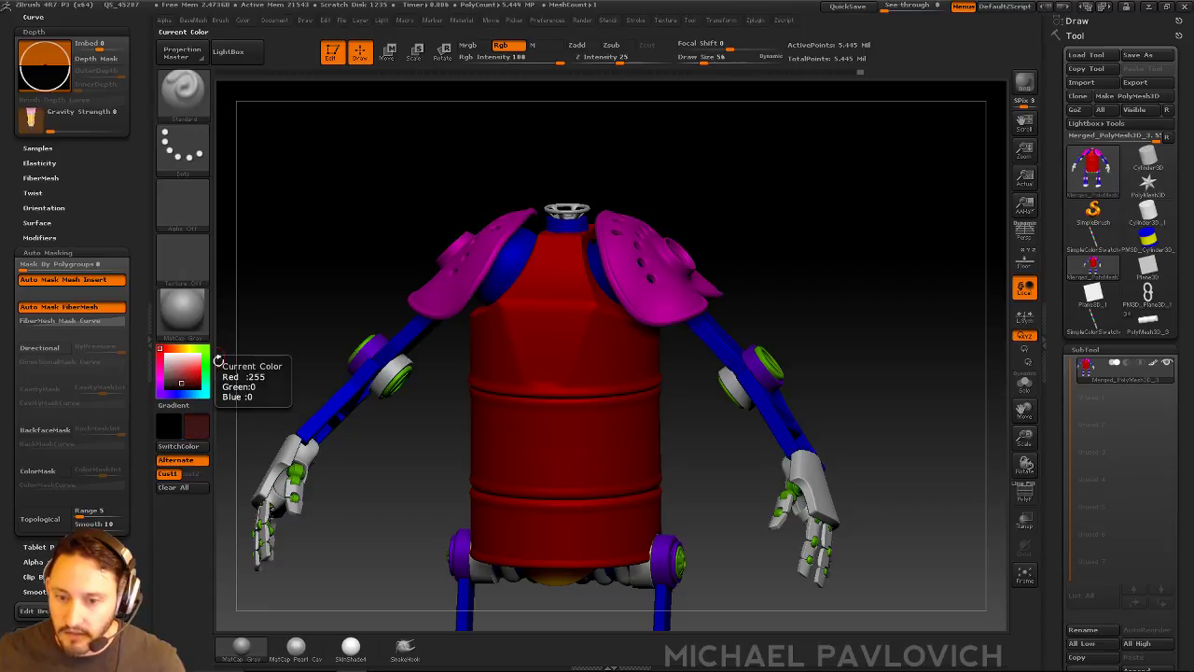
{"action": "left_click_drag", "start_coordinate": [653, 152], "coordinate": [618, 181]}
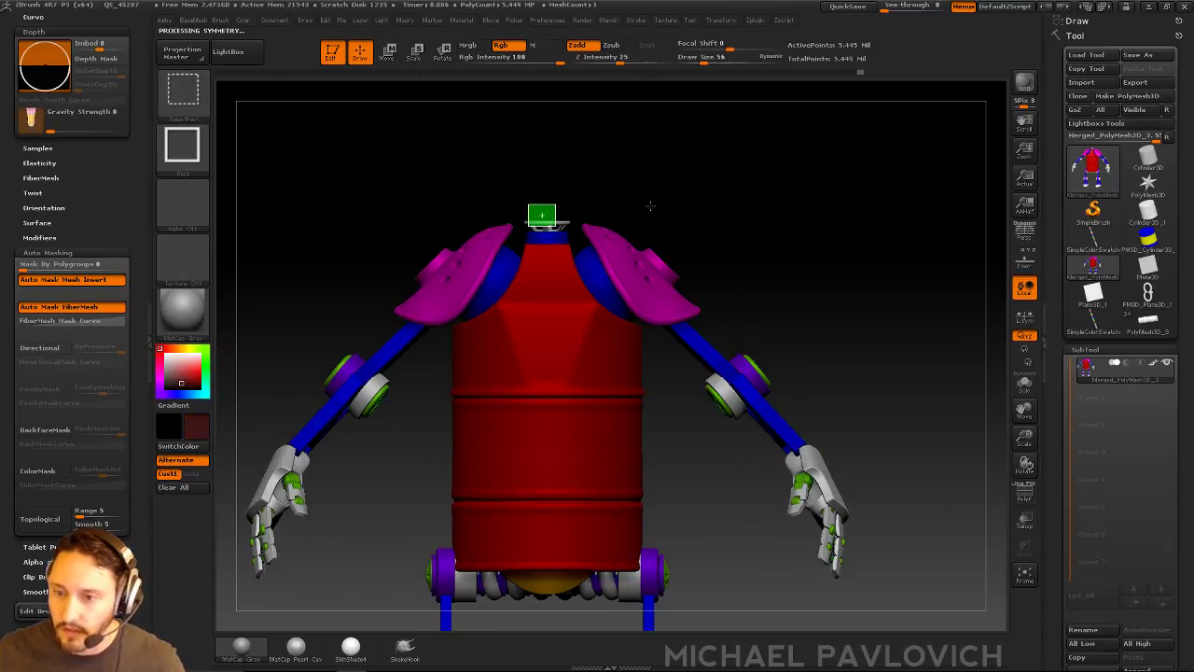
{"action": "left_click_drag", "start_coordinate": [528, 204], "coordinate": [556, 227], "text": "ctrl+shift"}
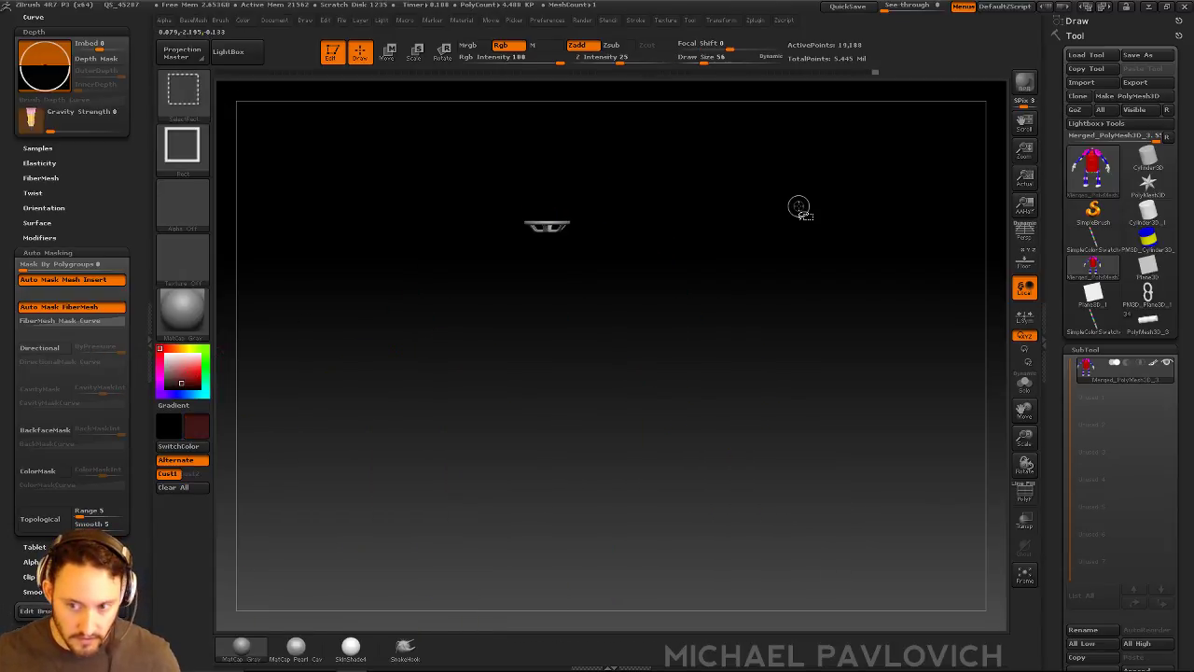
{"action": "key", "text": "ctrl+f"}
{"action": "left_click", "coordinate": [863, 221], "text": "ctrl+shift"}
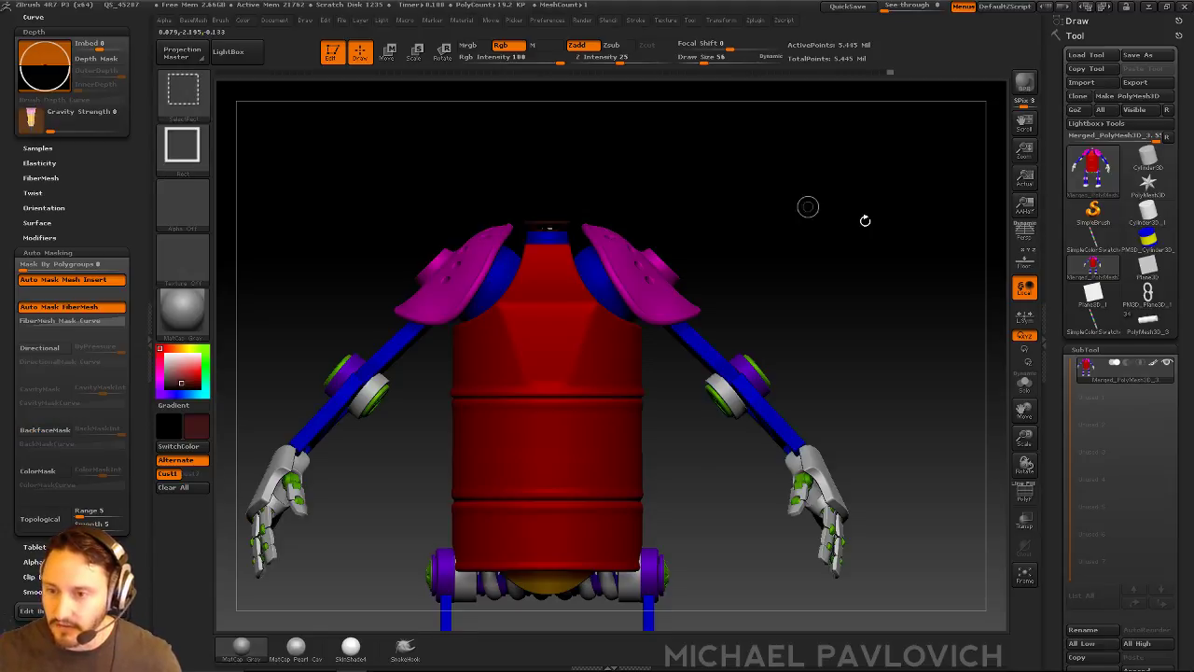
Set the Draw Size to 30 and sample the robot's bright green as the active colour
{"action": "left_click_drag", "start_coordinate": [862, 221], "coordinate": [806, 404]}
{"action": "left_click_drag", "start_coordinate": [860, 276], "coordinate": [877, 354], "text": "alt"}
{"action": "left_click_drag", "start_coordinate": [858, 270], "coordinate": [923, 345]}
{"action": "key", "text": "s"}
{"action": "left_click_drag", "start_coordinate": [842, 278], "coordinate": [833, 278]}
{"action": "mouse_move", "coordinate": [795, 259]}
{"action": "left_mouse_down", "text": "alt"}
{"action": "mouse_move", "coordinate": [833, 296]}
{"action": "mouse_move", "coordinate": [829, 174]}
{"action": "mouse_move", "coordinate": [781, 178]}
{"action": "mouse_move", "coordinate": [843, 288]}
{"action": "mouse_move", "coordinate": [788, 462]}
{"action": "left_mouse_up", "text": "alt"}
{"action": "key", "text": "c"}
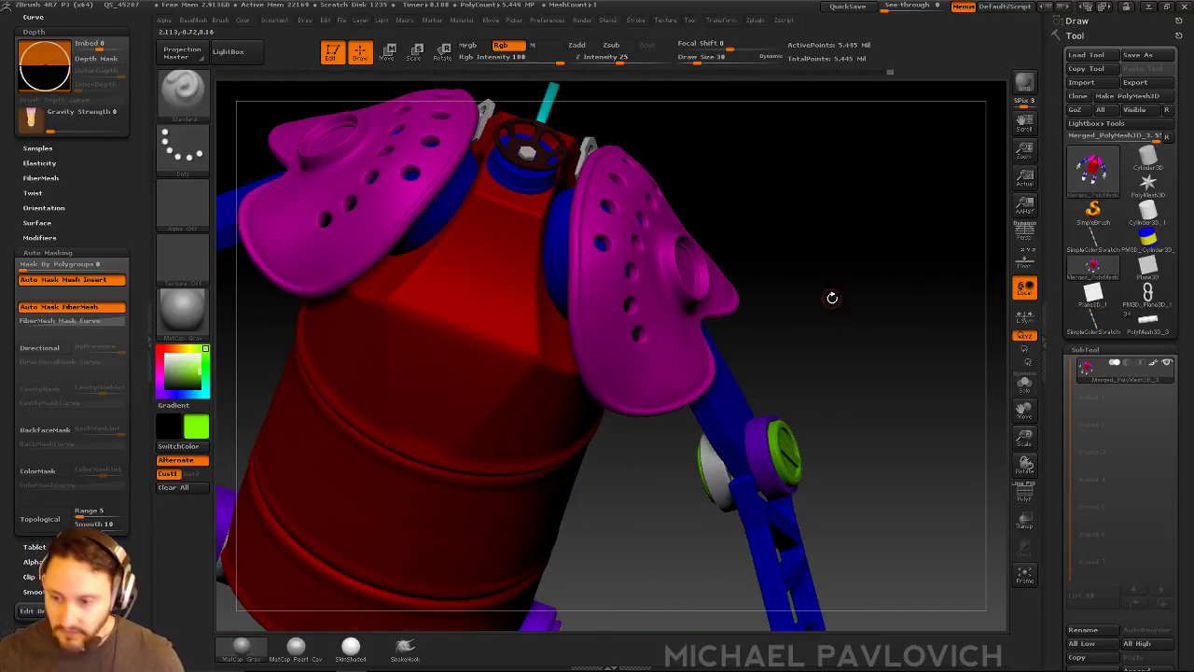
Isolate the hex nut inside the neck ring, fill it with bright green, and show the whole robot
{"action": "left_click_drag", "start_coordinate": [832, 292], "coordinate": [866, 418], "text": "alt"}
{"action": "left_click", "coordinate": [561, 279], "text": "ctrl+shift"}
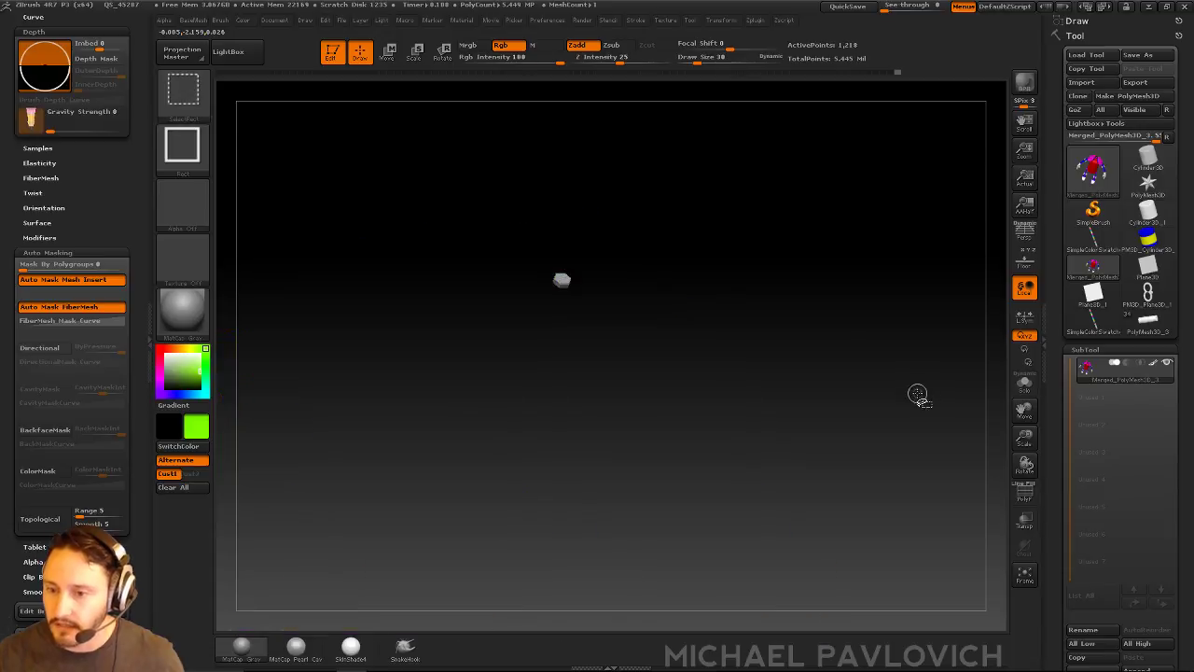
{"action": "key", "text": "ctrl+f"}
{"action": "key", "text": "ctrl+shift"}
{"action": "left_click", "coordinate": [881, 300], "text": "ctrl+shift"}
Isolate the back handle's wire, hiding the wind-up key with SelectLasso, fill the wire with bright green, and show the whole robot
{"action": "mouse_move", "coordinate": [867, 274]}
{"action": "left_mouse_down"}
{"action": "mouse_move", "coordinate": [867, 293]}
{"action": "mouse_move", "coordinate": [765, 258]}
{"action": "mouse_move", "coordinate": [831, 245]}
{"action": "mouse_move", "coordinate": [634, 353]}
{"action": "left_mouse_up"}
{"action": "key", "text": "ctrl+shift"}
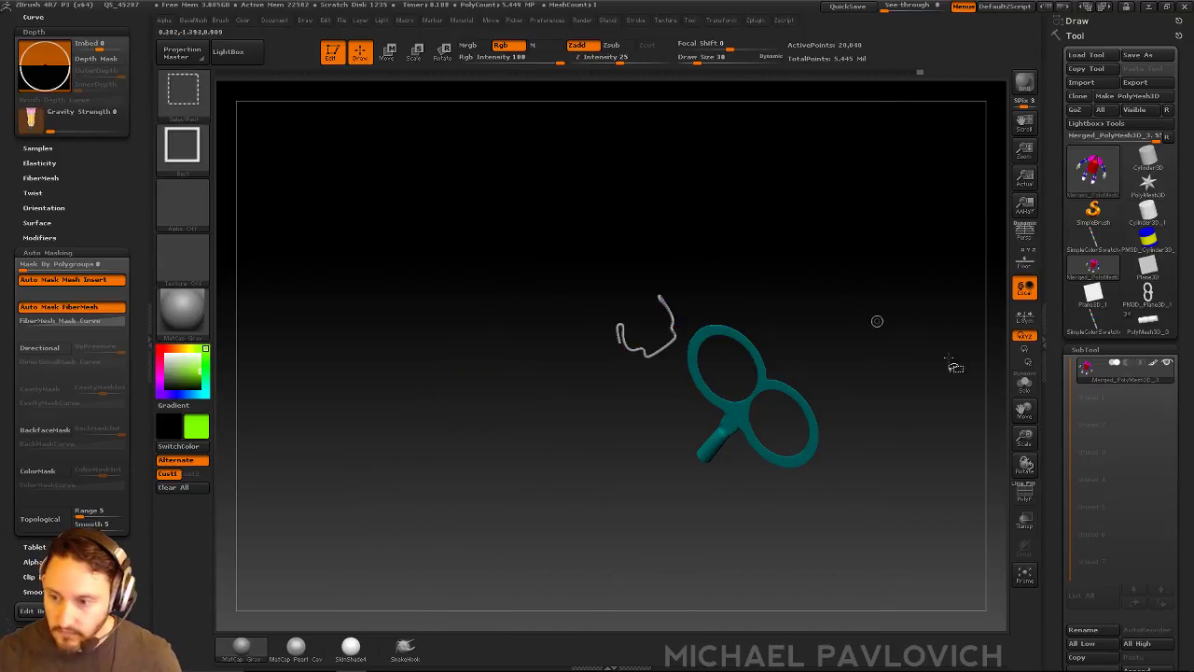
{"action": "left_click_drag", "start_coordinate": [804, 324], "coordinate": [914, 284]}
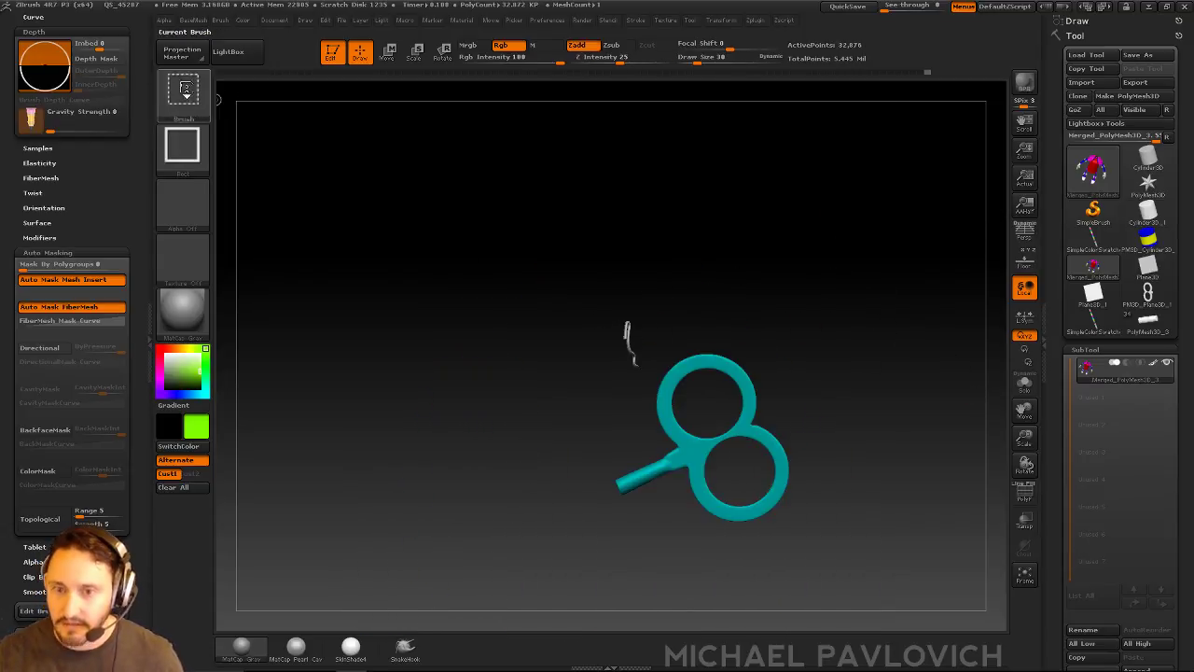
{"action": "left_click", "coordinate": [204, 100], "text": "ctrl+shift"}
{"action": "left_click", "coordinate": [418, 102]}
{"action": "mouse_move", "coordinate": [842, 450]}
{"action": "left_mouse_down", "text": "ctrl+shift"}
{"action": "mouse_move", "coordinate": [709, 300]}
{"action": "mouse_move", "coordinate": [576, 448]}
{"action": "mouse_move", "coordinate": [877, 565]}
{"action": "left_mouse_up", "text": "ctrl+shift"}
{"action": "left_click_drag", "start_coordinate": [846, 257], "coordinate": [806, 285]}
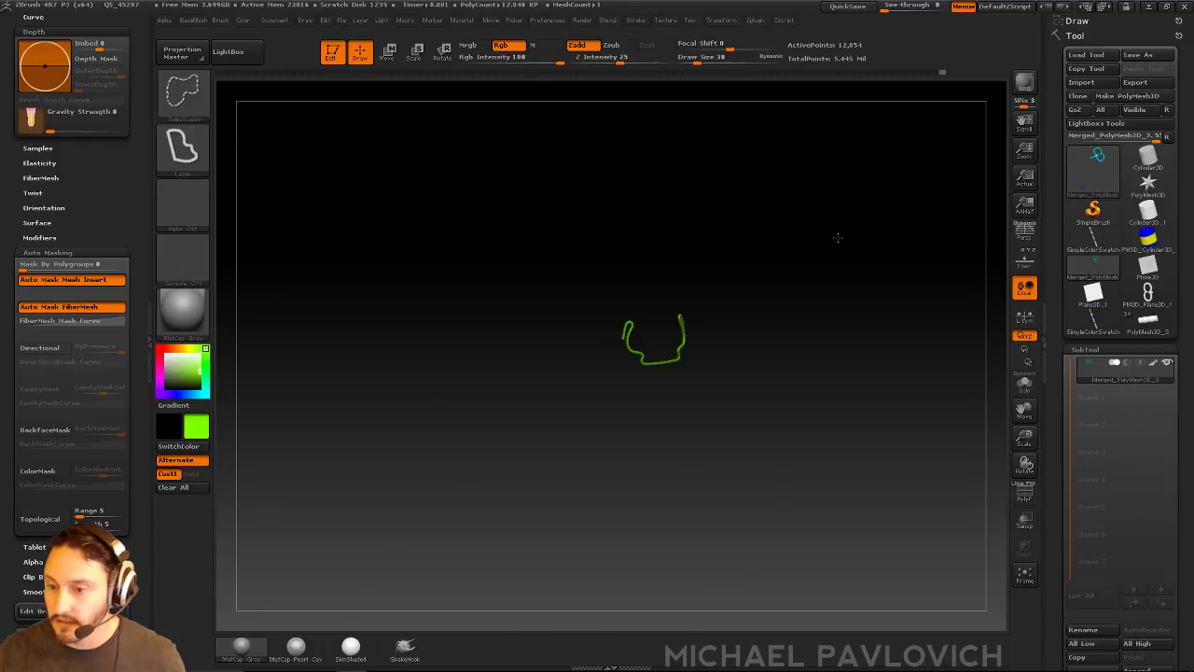
{"action": "left_click", "coordinate": [839, 238], "text": "ctrl+shift"}
Set the active colour to cyan and isolate the two complete handle brackets on the upper back, hiding the neck pieces
{"action": "mouse_move", "coordinate": [872, 230]}
{"action": "left_mouse_down", "text": "alt"}
{"action": "mouse_move", "coordinate": [892, 248]}
{"action": "mouse_move", "coordinate": [894, 280]}
{"action": "left_mouse_up", "text": "alt"}
{"action": "key", "text": "1"}
{"action": "left_click_drag", "start_coordinate": [847, 171], "coordinate": [809, 233]}
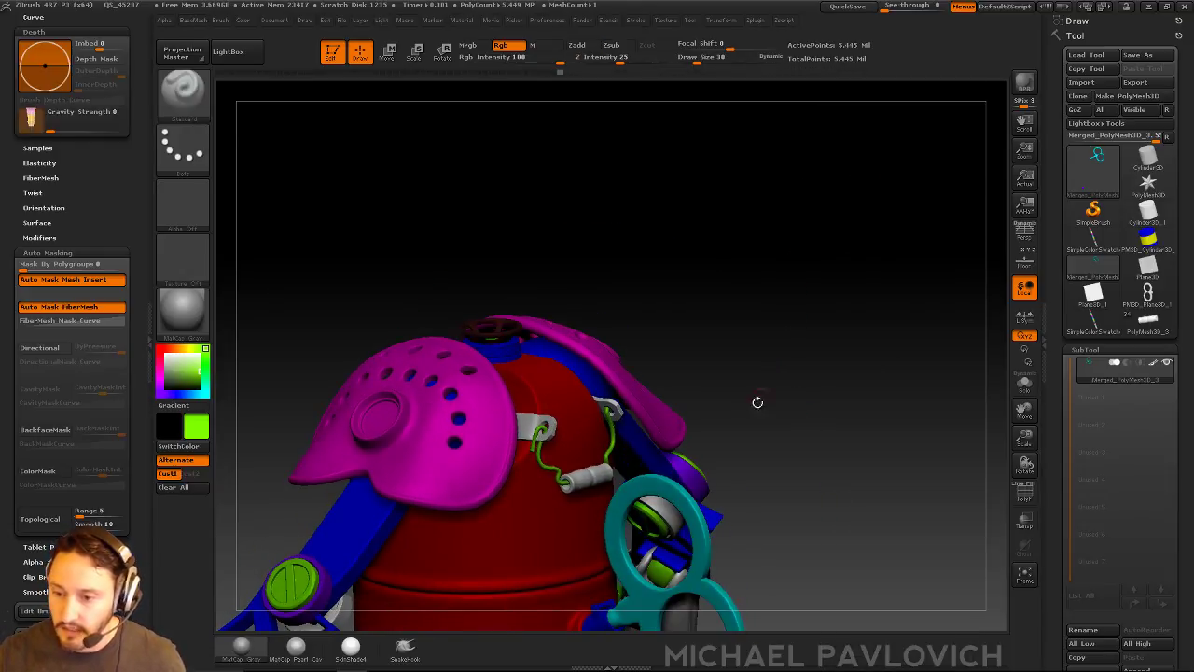
{"action": "left_click", "coordinate": [570, 417], "text": "ctrl+shift"}
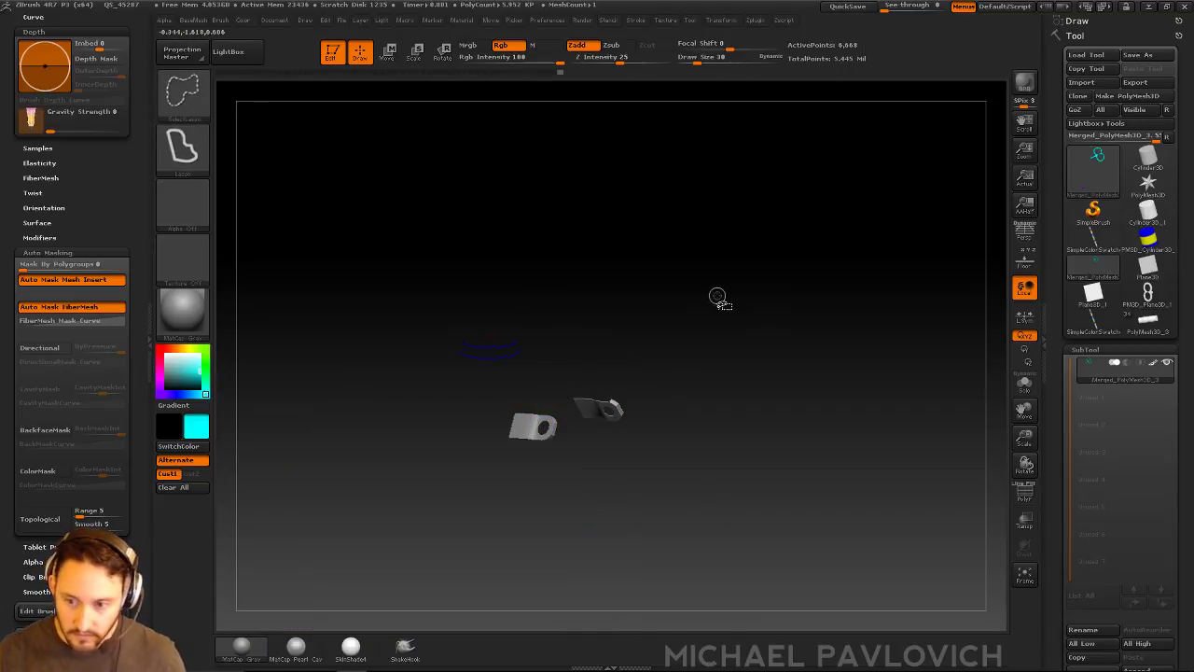
{"action": "left_click", "coordinate": [759, 308], "text": "ctrl+shift"}
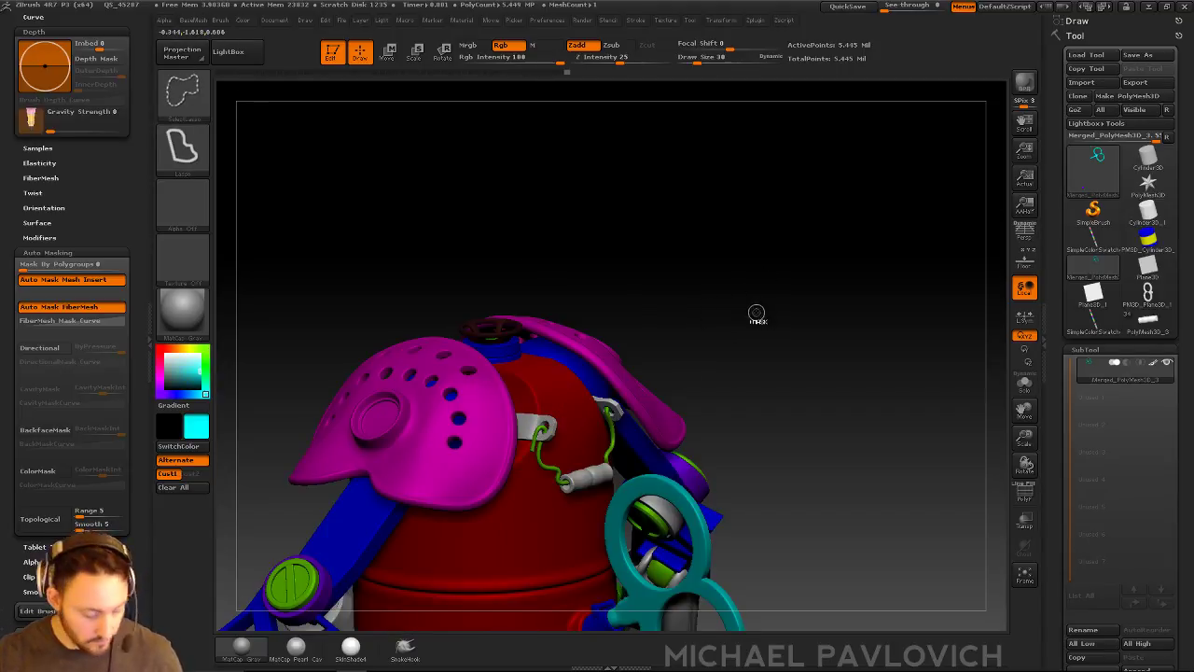
{"action": "key", "text": "ctrl+z"}
{"action": "key", "text": "ctrl+shift+a"}
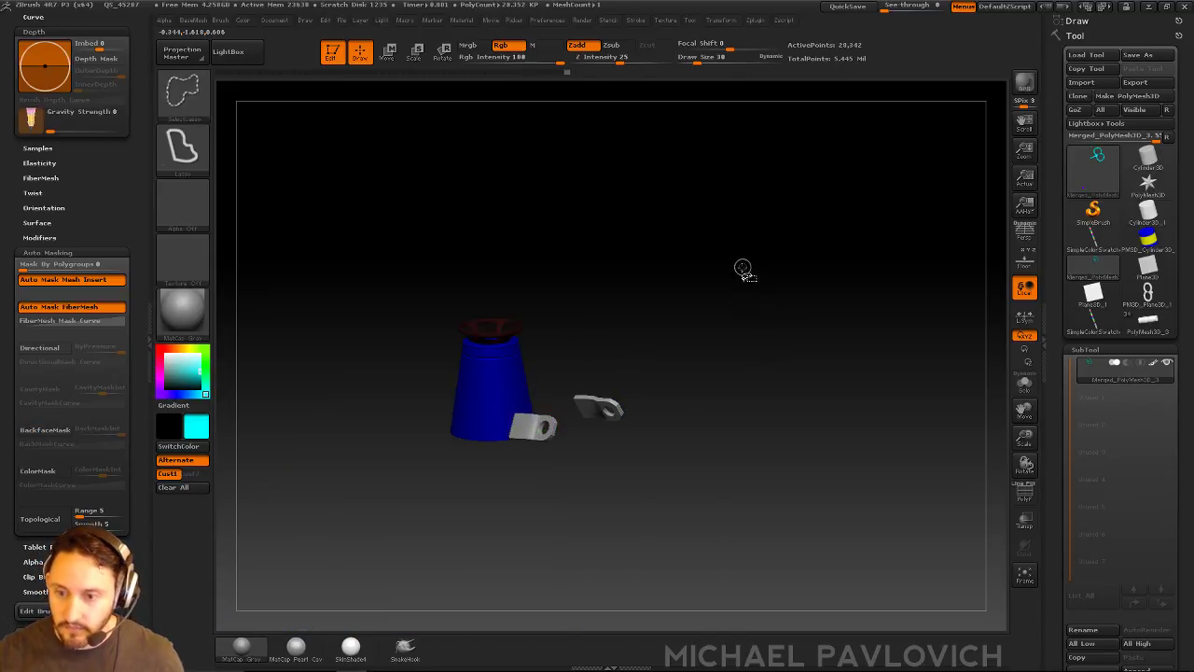
{"action": "left_click_drag", "start_coordinate": [743, 269], "coordinate": [782, 270], "text": "shift"}
{"action": "mouse_move", "coordinate": [314, 337]}
{"action": "left_mouse_down", "text": "ctrl+alt+shift"}
{"action": "mouse_move", "coordinate": [498, 270]}
{"action": "mouse_move", "coordinate": [493, 426]}
{"action": "mouse_move", "coordinate": [227, 429]}
{"action": "mouse_move", "coordinate": [233, 410]}
{"action": "left_mouse_up", "text": "ctrl+alt+shift"}
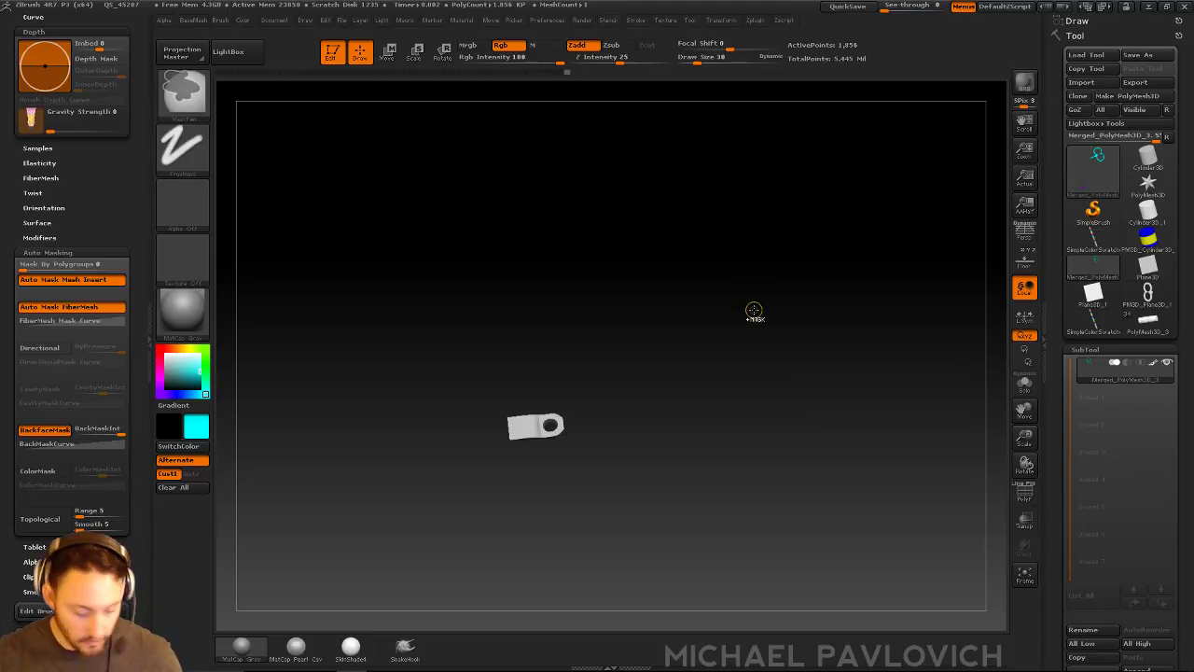
Clear the cyan-flooded canvas, redraw the bracket mesh on it, and turn Edit mode back on
{"action": "key", "text": "ctrl+f"}
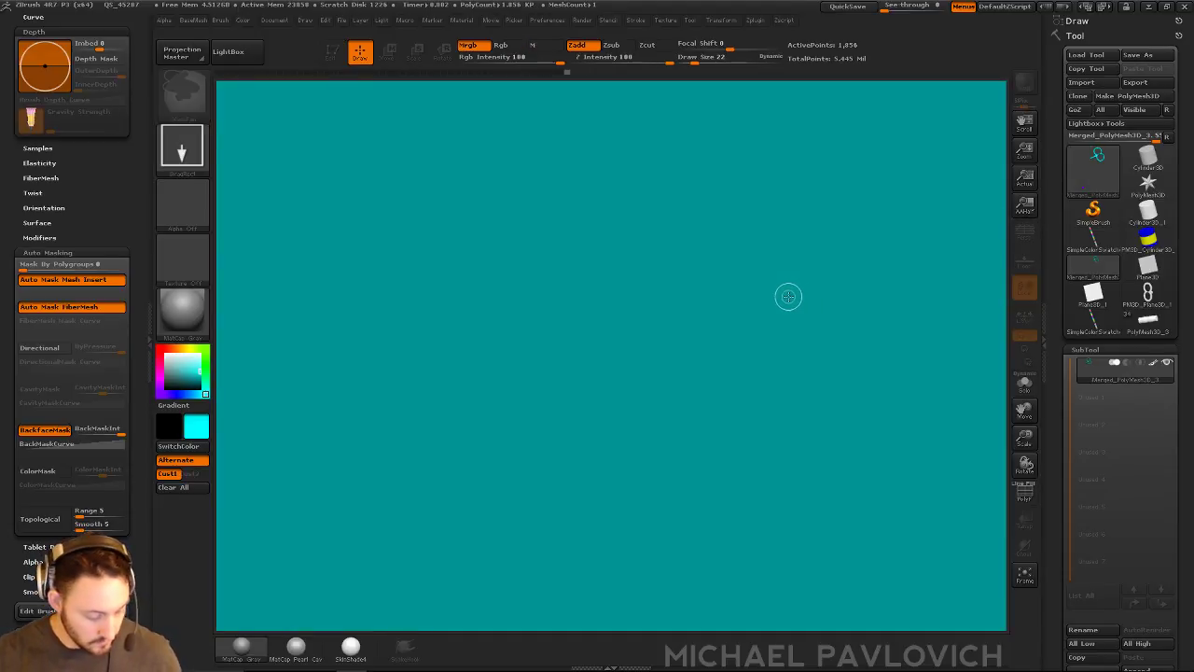
{"action": "key", "text": "ctrl+n"}
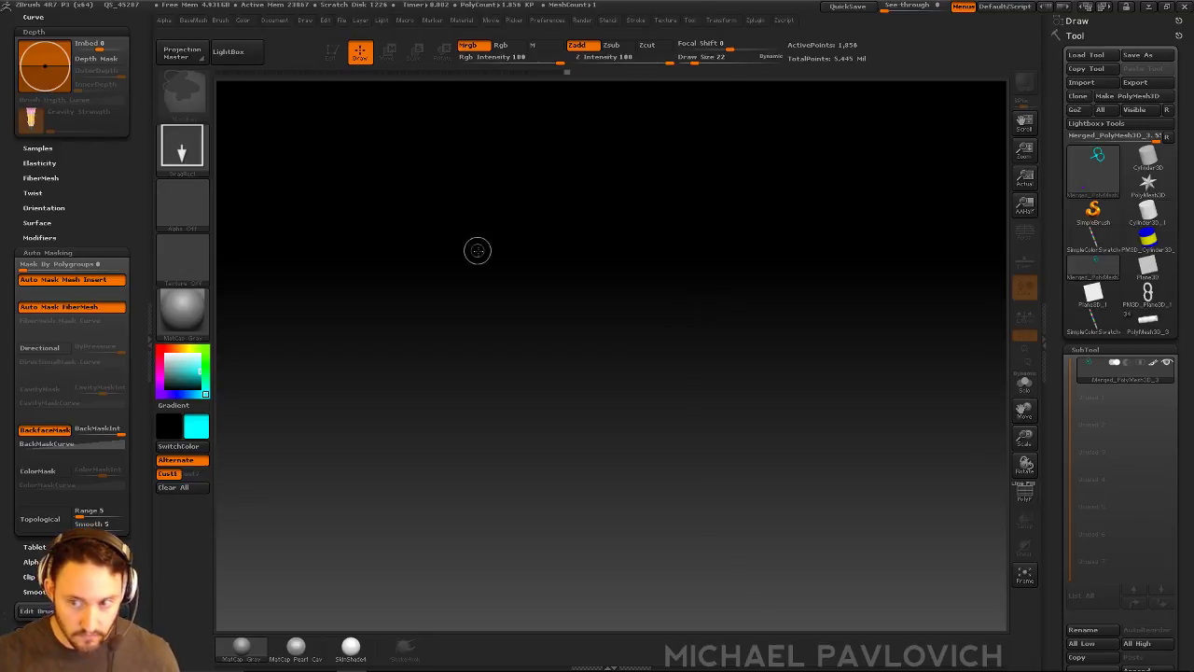
{"action": "left_click_drag", "start_coordinate": [490, 248], "coordinate": [570, 382]}
{"action": "left_click", "coordinate": [331, 51]}
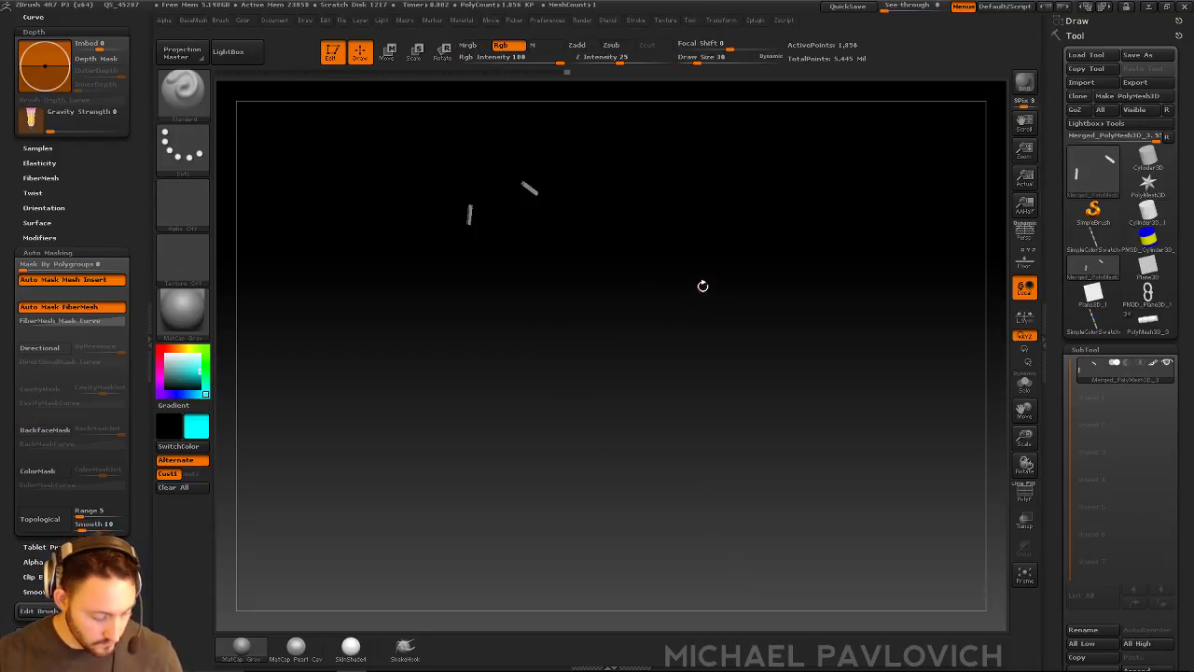
Fill the two handle brackets with cyan and show the whole robot
{"action": "key", "text": "ctrl+f"}
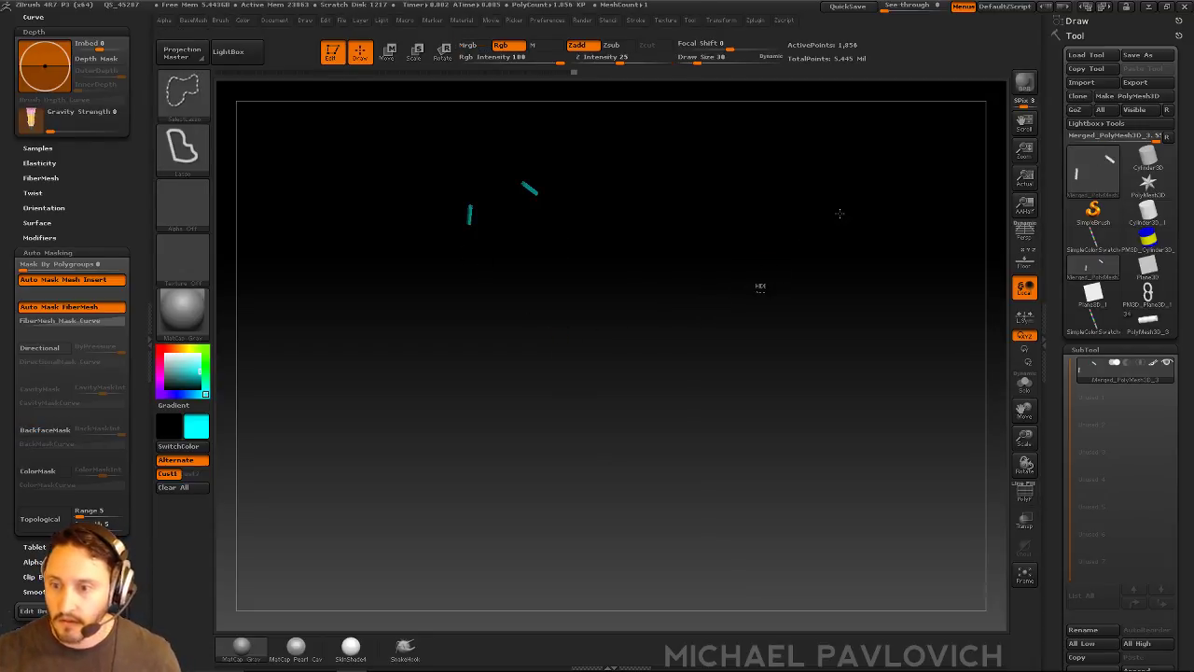
{"action": "left_click", "coordinate": [841, 216], "text": "ctrl+shift"}
Sample the shoulder pad's magenta as the active colour
{"action": "left_click_drag", "start_coordinate": [896, 209], "coordinate": [702, 277]}
{"action": "left_click_drag", "start_coordinate": [815, 201], "coordinate": [845, 200]}
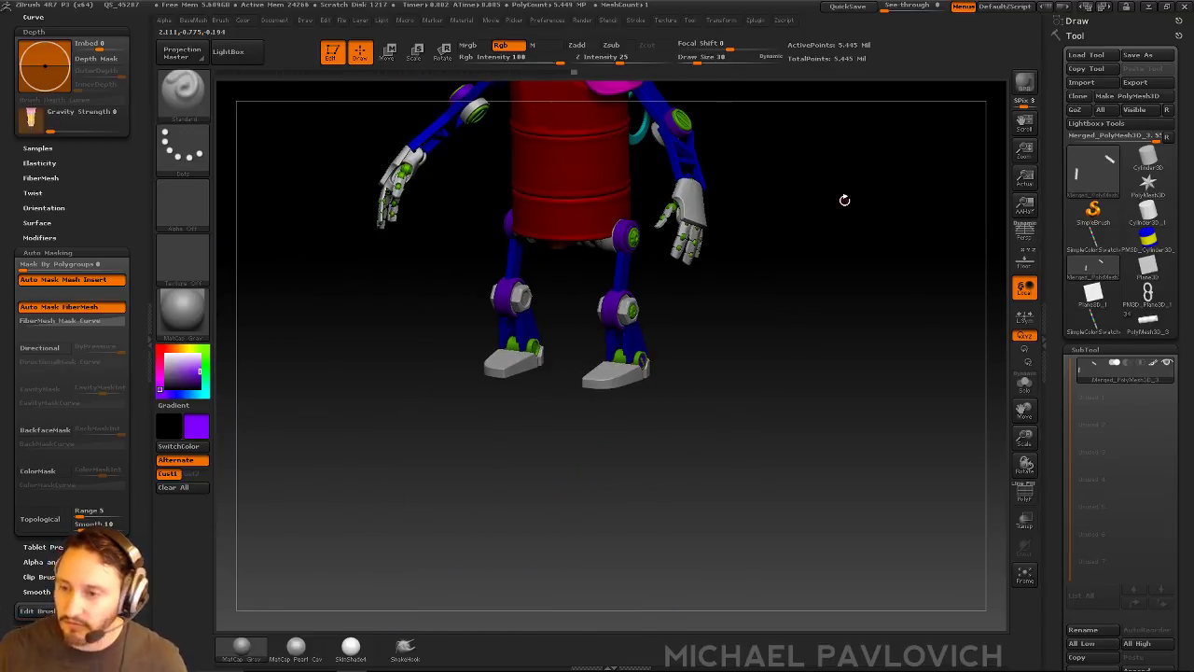
{"action": "left_click_drag", "start_coordinate": [800, 267], "coordinate": [791, 329], "text": "alt"}
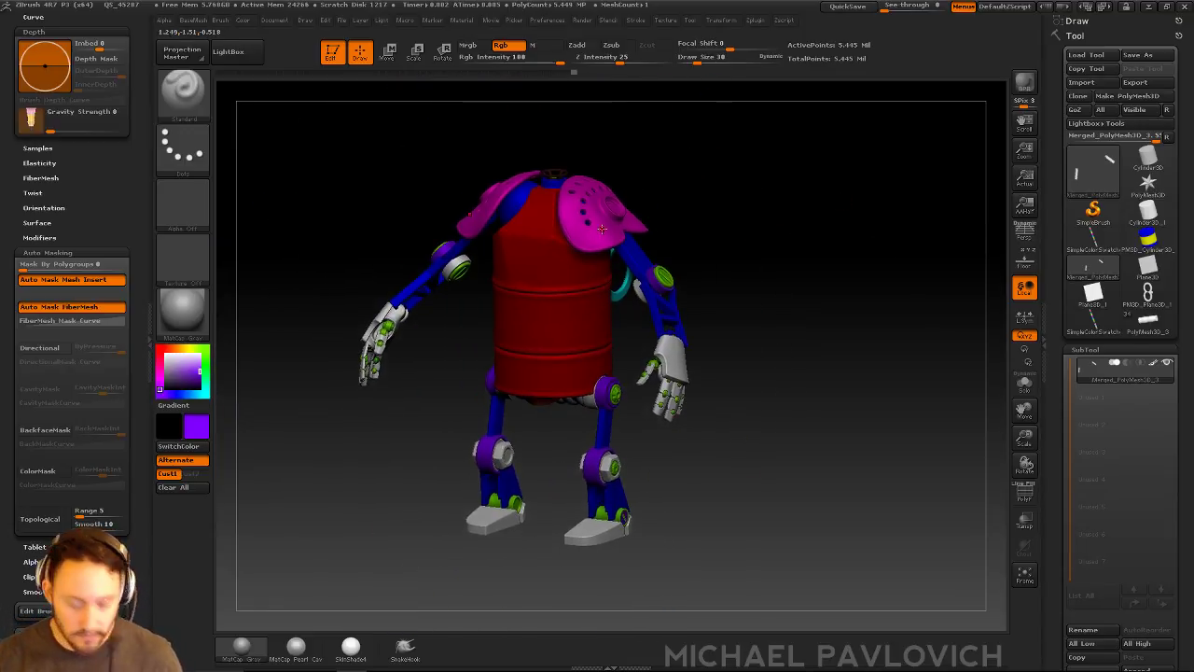
{"action": "key", "text": "c"}
{"action": "left_click_drag", "start_coordinate": [735, 375], "coordinate": [740, 376]}
{"action": "key", "text": "ctrl+shift"}
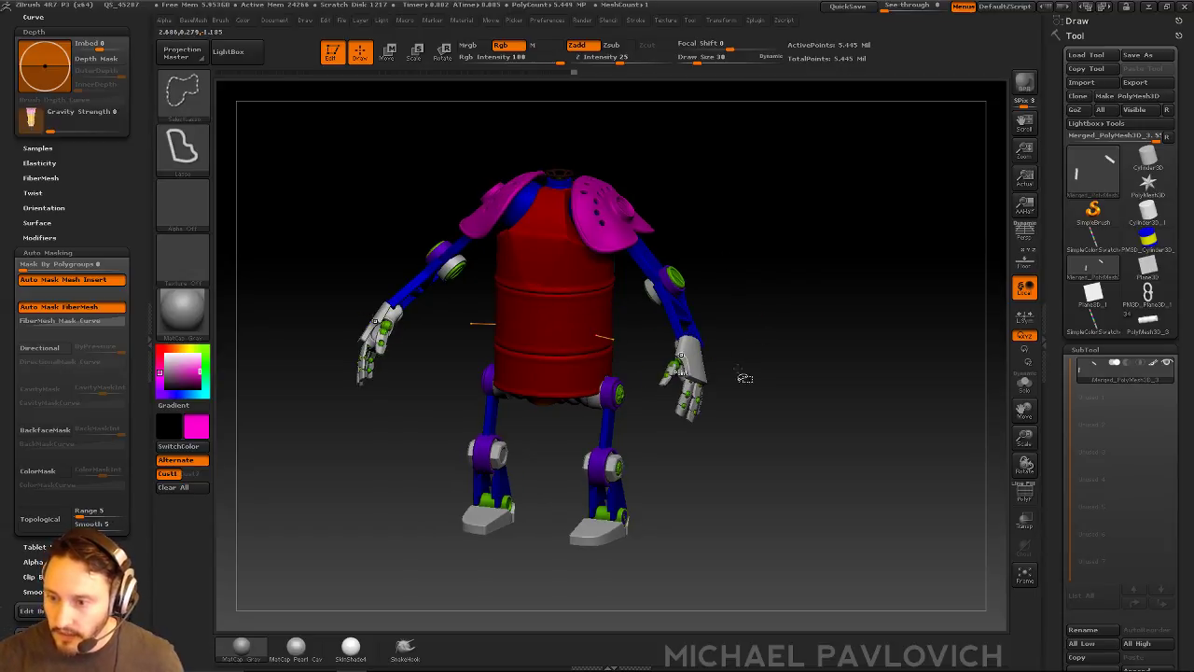
Isolate the hand covers and feet using SelectRect, fill them with magenta, and show the whole robot
{"action": "left_click", "coordinate": [700, 340], "text": "ctrl+shift"}
{"action": "left_click", "coordinate": [196, 110], "text": "ctrl+shift"}
{"action": "left_click", "coordinate": [474, 109], "text": "ctrl+shift"}
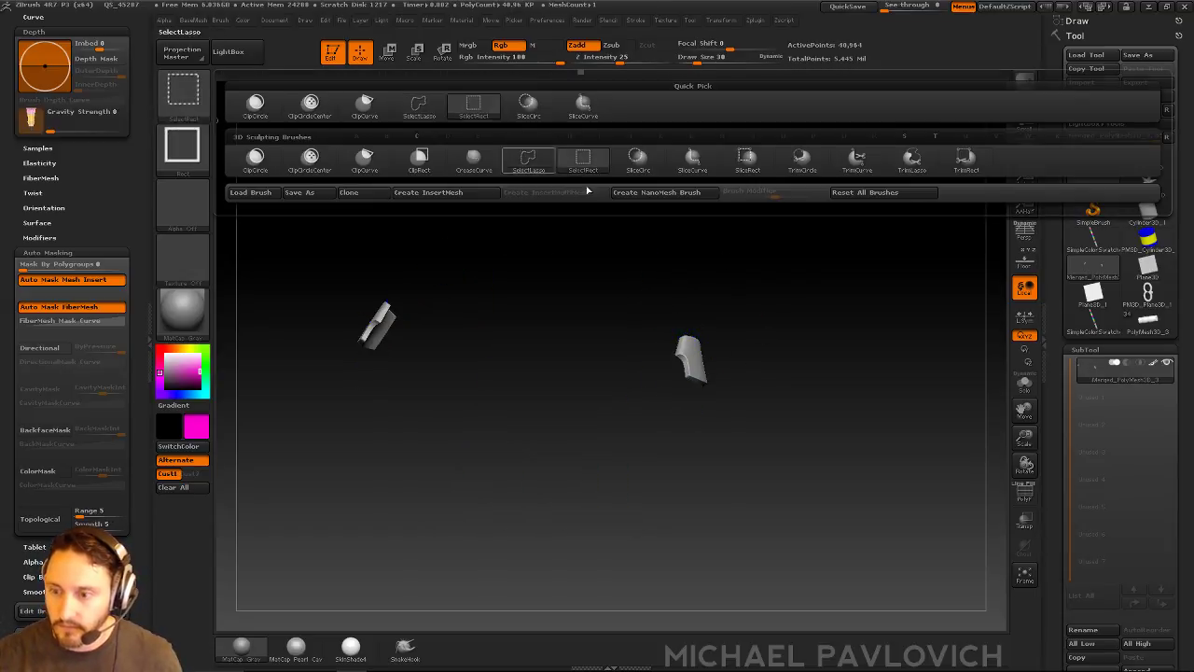
{"action": "left_click_drag", "start_coordinate": [871, 297], "coordinate": [732, 497], "text": "ctrl+shift"}
{"action": "left_click", "coordinate": [644, 425], "text": "ctrl+shift"}
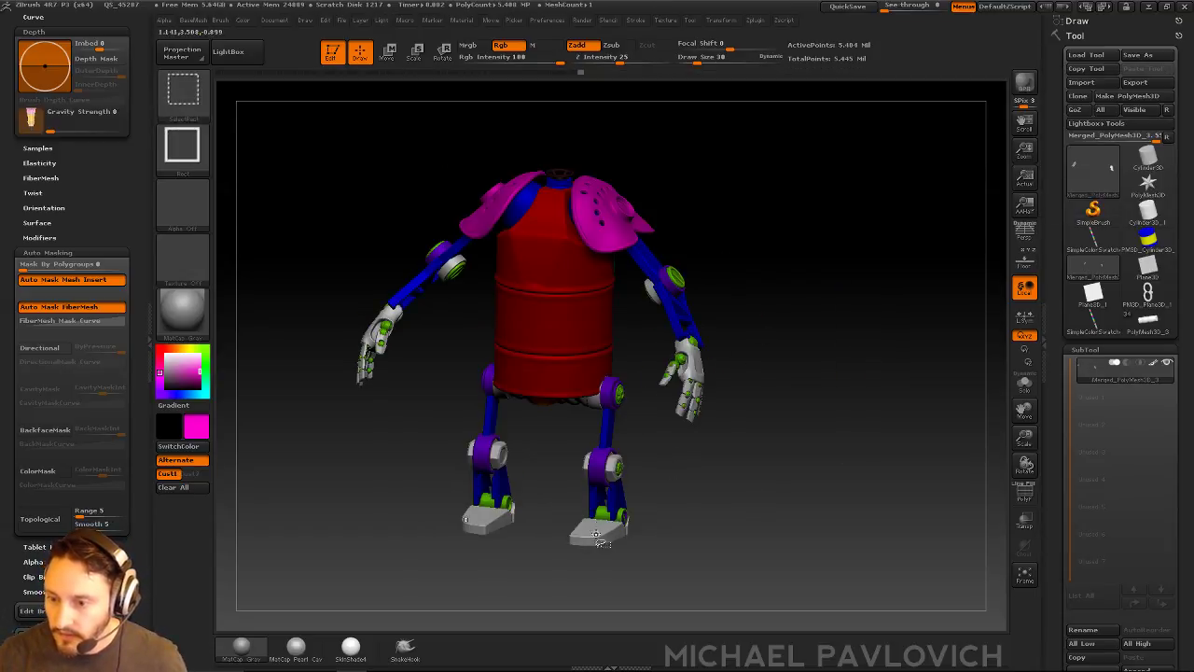
{"action": "left_click_drag", "start_coordinate": [720, 506], "coordinate": [675, 519]}
{"action": "left_click_drag", "start_coordinate": [806, 451], "coordinate": [833, 511], "text": "ctrl+shift"}
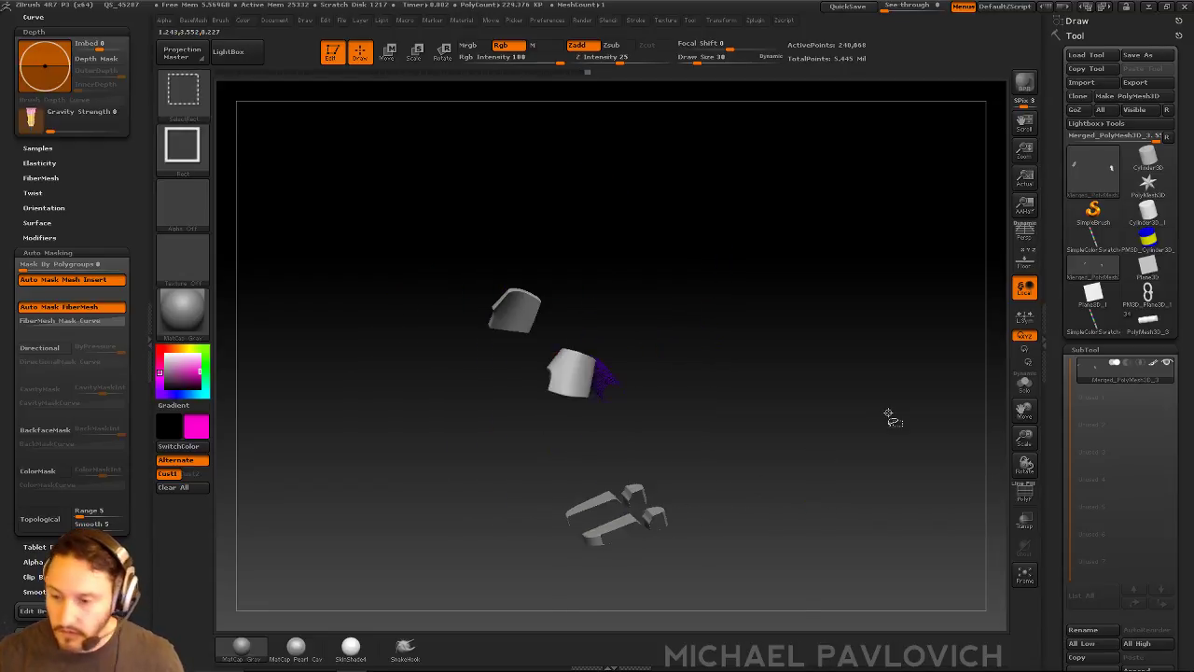
{"action": "mouse_move", "coordinate": [889, 414]}
{"action": "left_mouse_down"}
{"action": "mouse_move", "coordinate": [820, 342]}
{"action": "mouse_move", "coordinate": [674, 397]}
{"action": "mouse_move", "coordinate": [631, 385]}
{"action": "mouse_move", "coordinate": [669, 434]}
{"action": "left_mouse_up"}
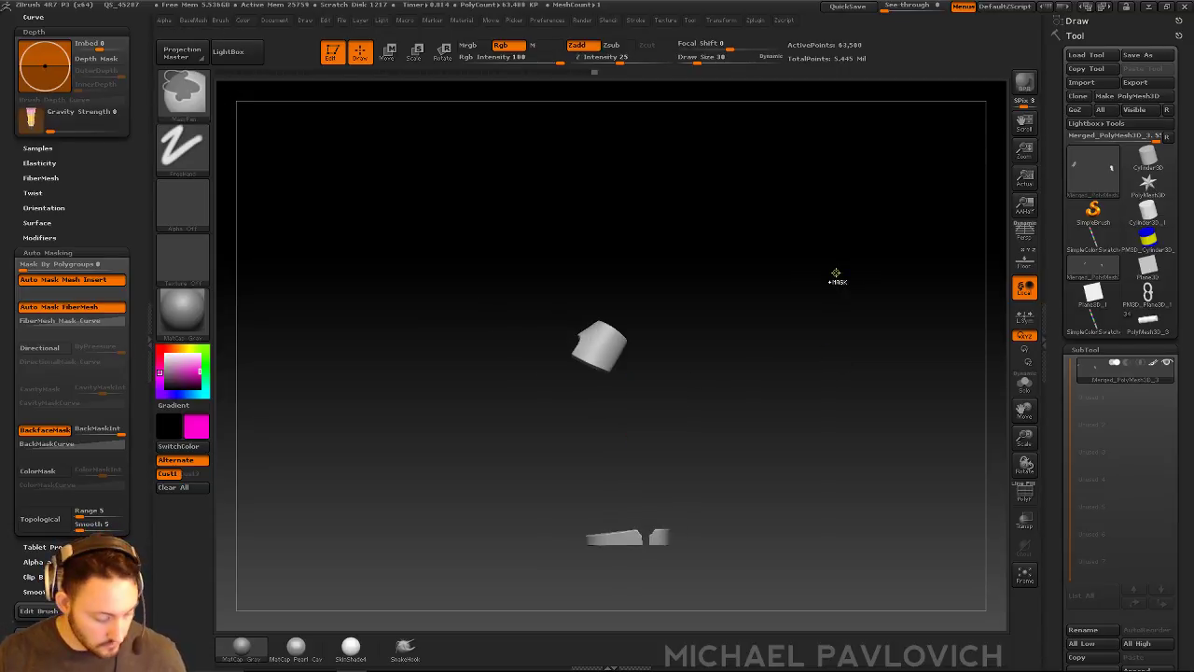
{"action": "key", "text": "ctrl+f"}
{"action": "left_click", "coordinate": [834, 362], "text": "ctrl+shift"}
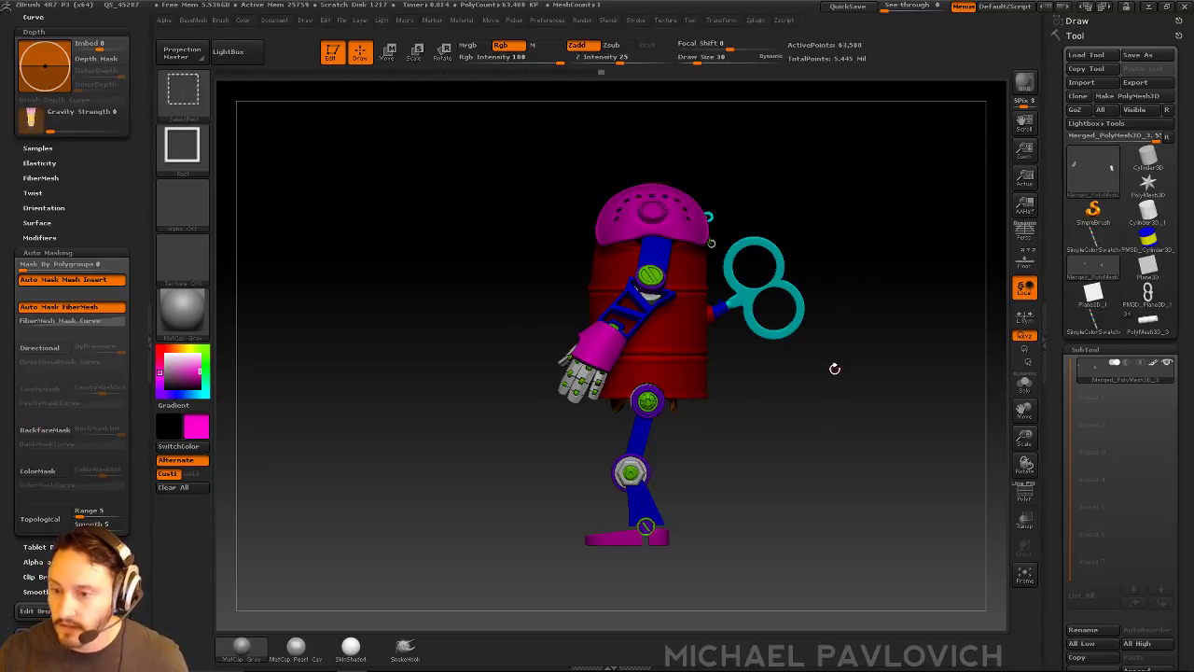
Set the active colour to purple and hide the grey cylinders and springs at both hips
{"action": "left_click_drag", "start_coordinate": [832, 371], "coordinate": [877, 395]}
{"action": "key", "text": "c"}
{"action": "mouse_move", "coordinate": [701, 435]}
{"action": "left_mouse_down", "text": "alt"}
{"action": "mouse_move", "coordinate": [800, 458]}
{"action": "mouse_move", "coordinate": [717, 405]}
{"action": "left_mouse_up", "text": "alt"}
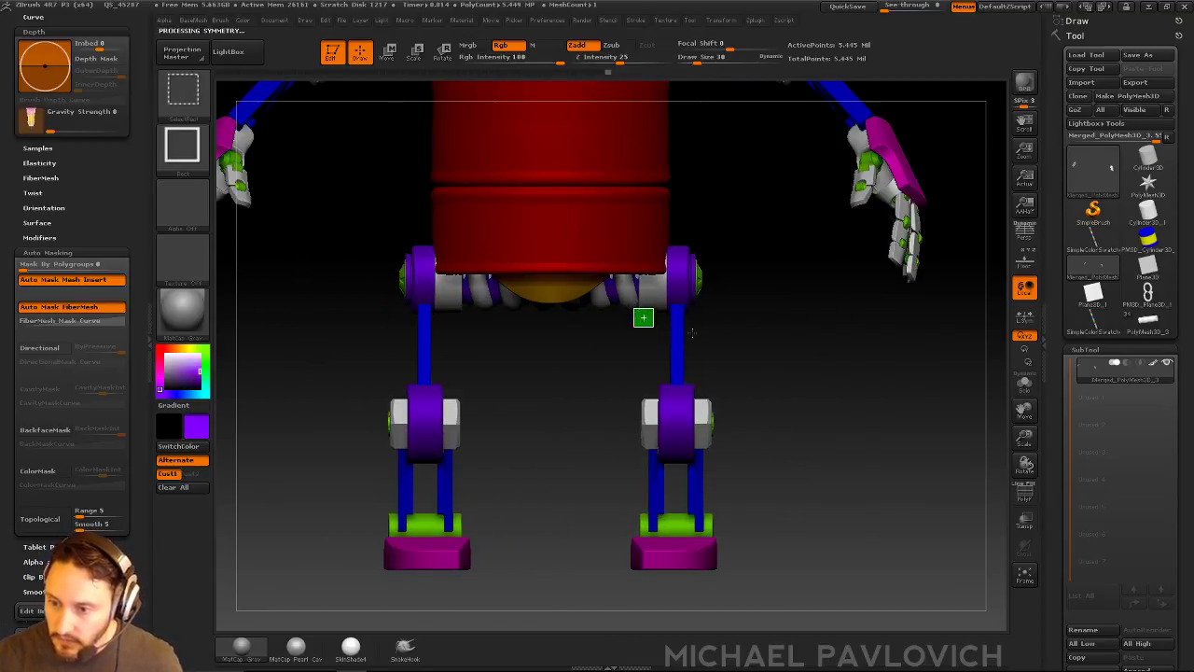
{"action": "left_click", "coordinate": [834, 378], "text": "ctrl+shift"}
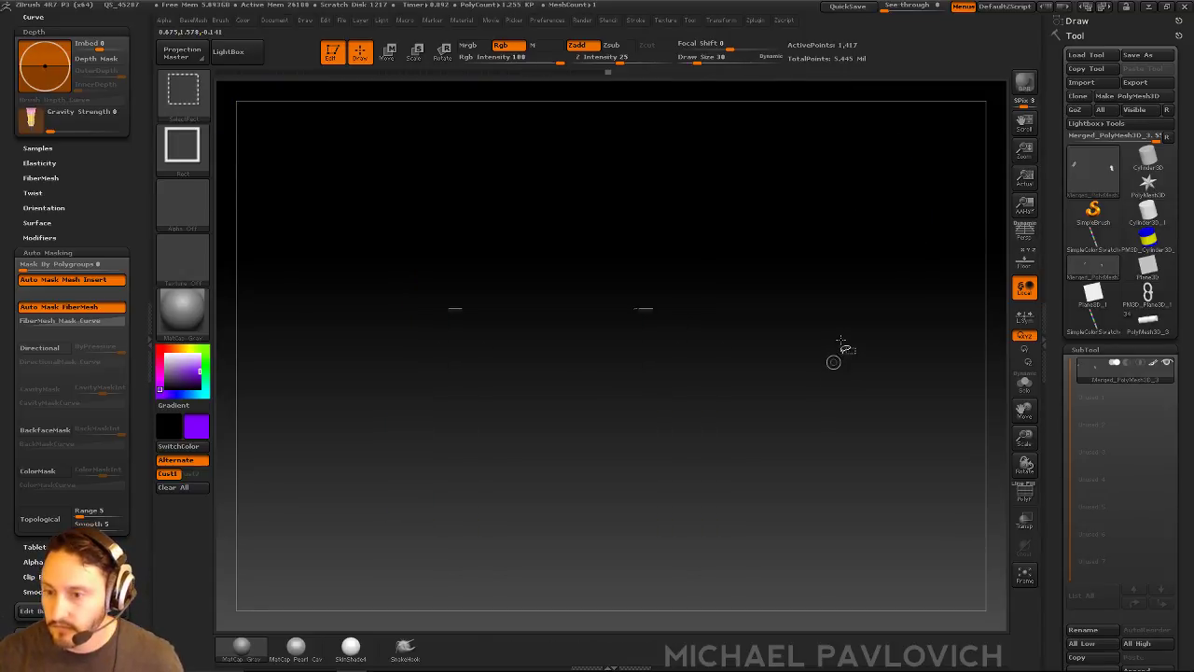
{"action": "key", "text": "ctrl+shift+a"}
{"action": "left_click_drag", "start_coordinate": [846, 339], "coordinate": [867, 435], "text": "ctrl+shift"}
{"action": "mouse_move", "coordinate": [625, 389]}
{"action": "left_mouse_down", "text": "ctrl+alt+shift"}
{"action": "mouse_move", "coordinate": [645, 405]}
{"action": "mouse_move", "coordinate": [725, 404]}
{"action": "left_mouse_up", "text": "ctrl+alt+shift"}
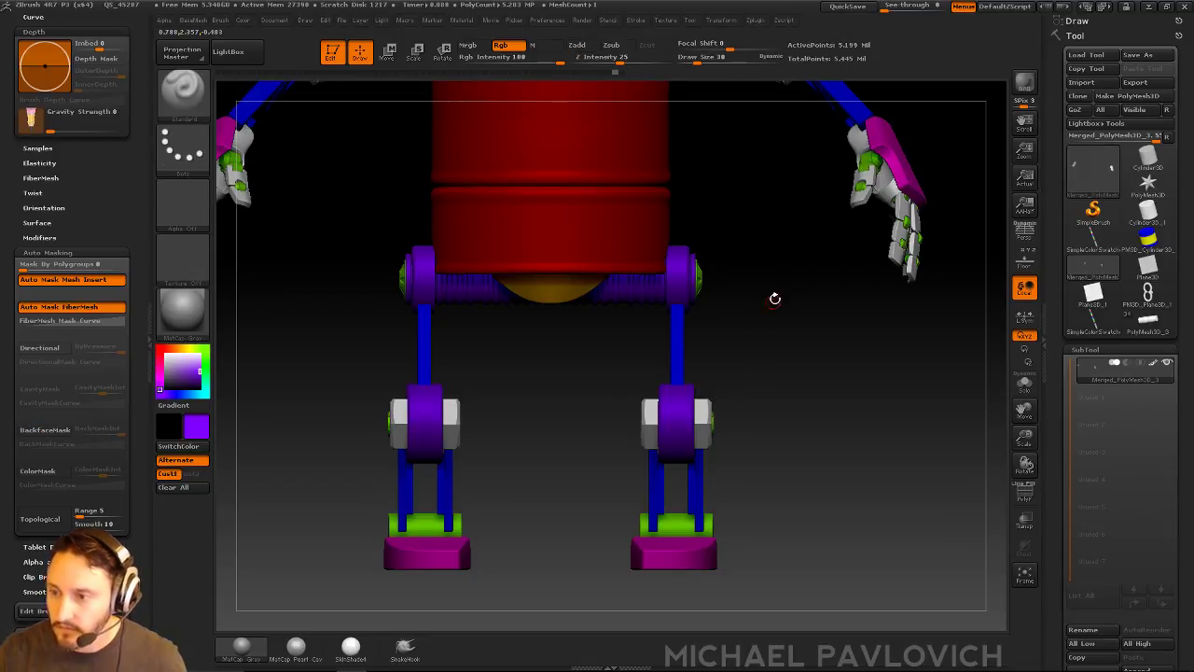
Isolate the grey palm pieces of both hands, fill them with purple, and show the whole robot
{"action": "left_click_drag", "start_coordinate": [776, 295], "coordinate": [698, 498], "text": "alt"}
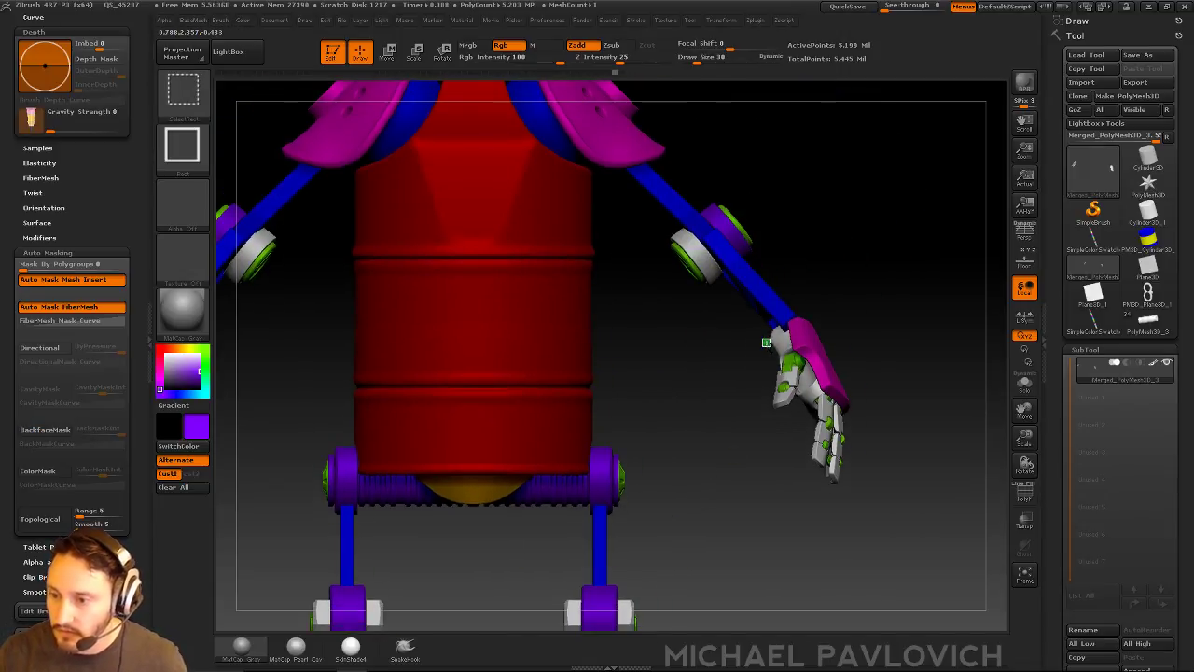
{"action": "left_click", "coordinate": [767, 343], "text": "ctrl+shift"}
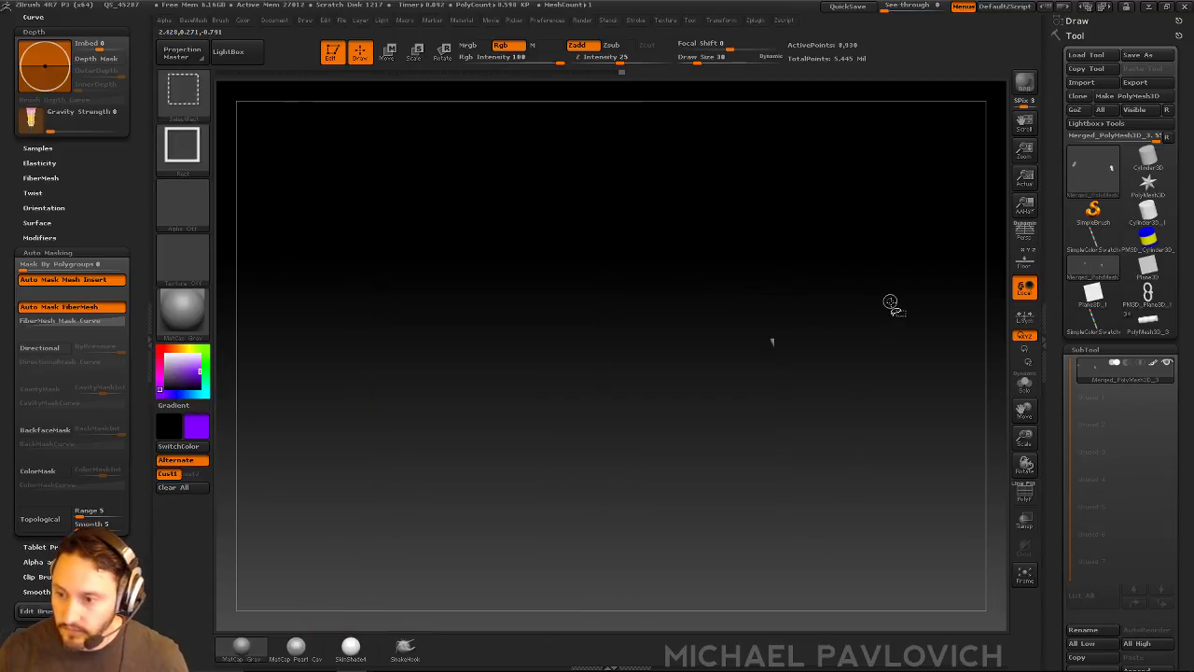
{"action": "key", "text": "ctrl+shift+a"}
{"action": "key", "text": "ctrl+f"}
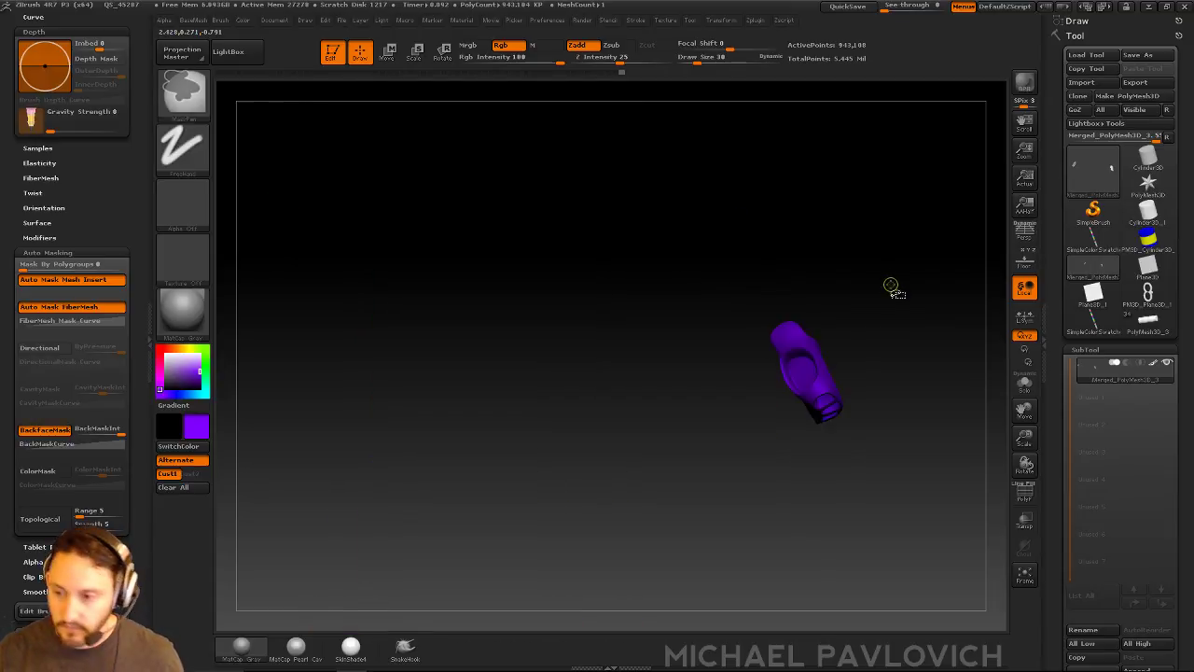
{"action": "left_click", "coordinate": [867, 318], "text": "ctrl+shift"}
Isolate the grey shaft and spring assembly between the hips by growing its visibility, and turn on its polyframe display
{"action": "left_click_drag", "start_coordinate": [717, 520], "coordinate": [770, 311], "text": "alt"}
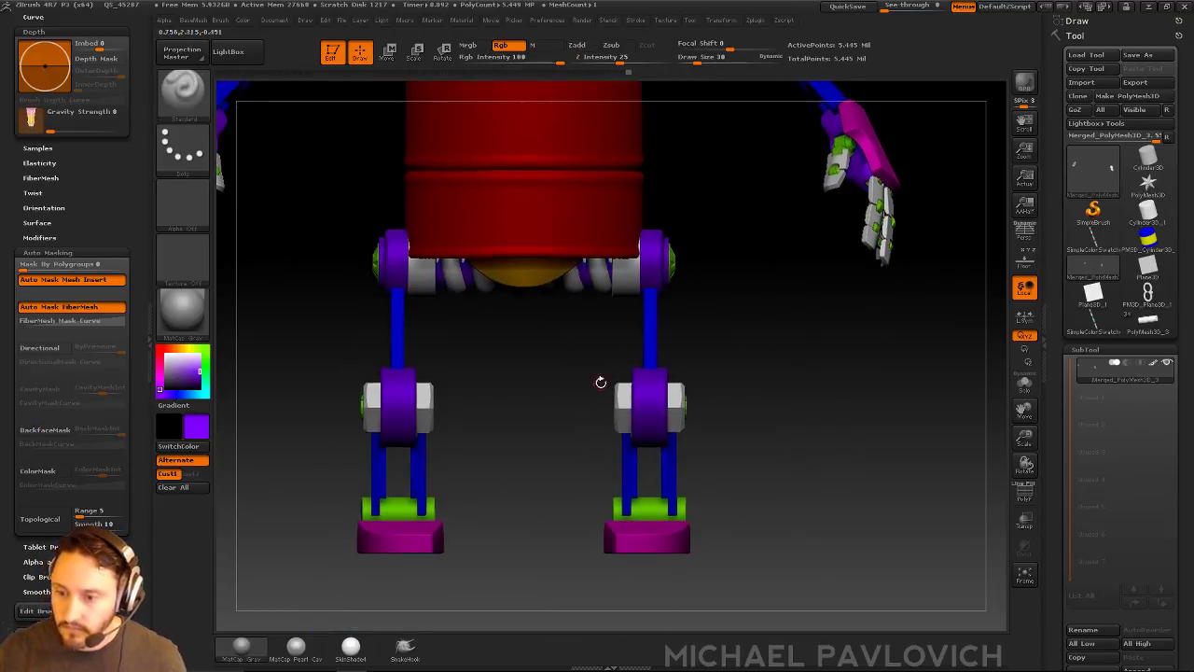
{"action": "left_click", "coordinate": [611, 299], "text": "ctrl+shift"}
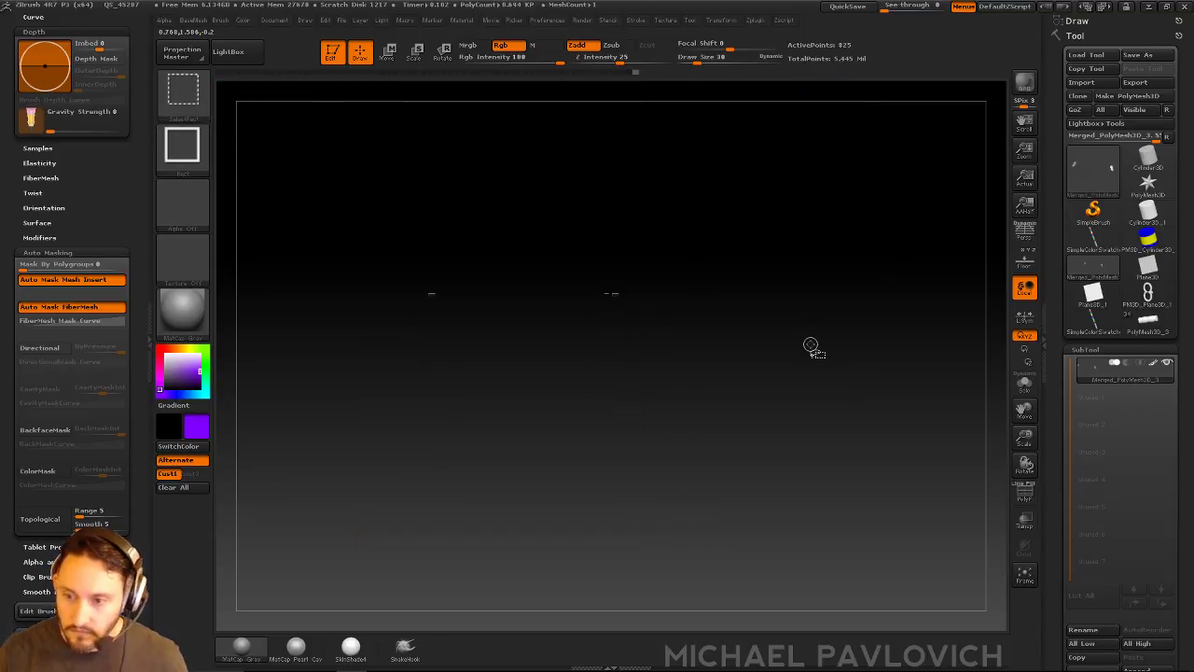
{"action": "left_click", "coordinate": [817, 350], "text": "ctrl+shift"}
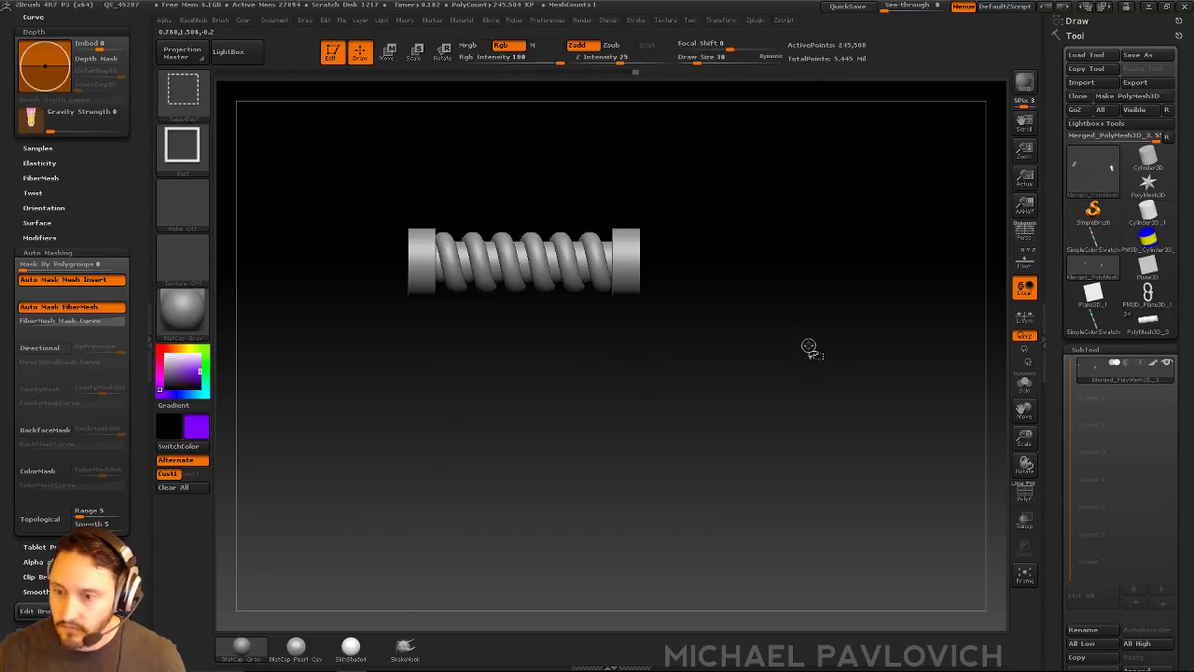
{"action": "key", "text": "shift+f"}
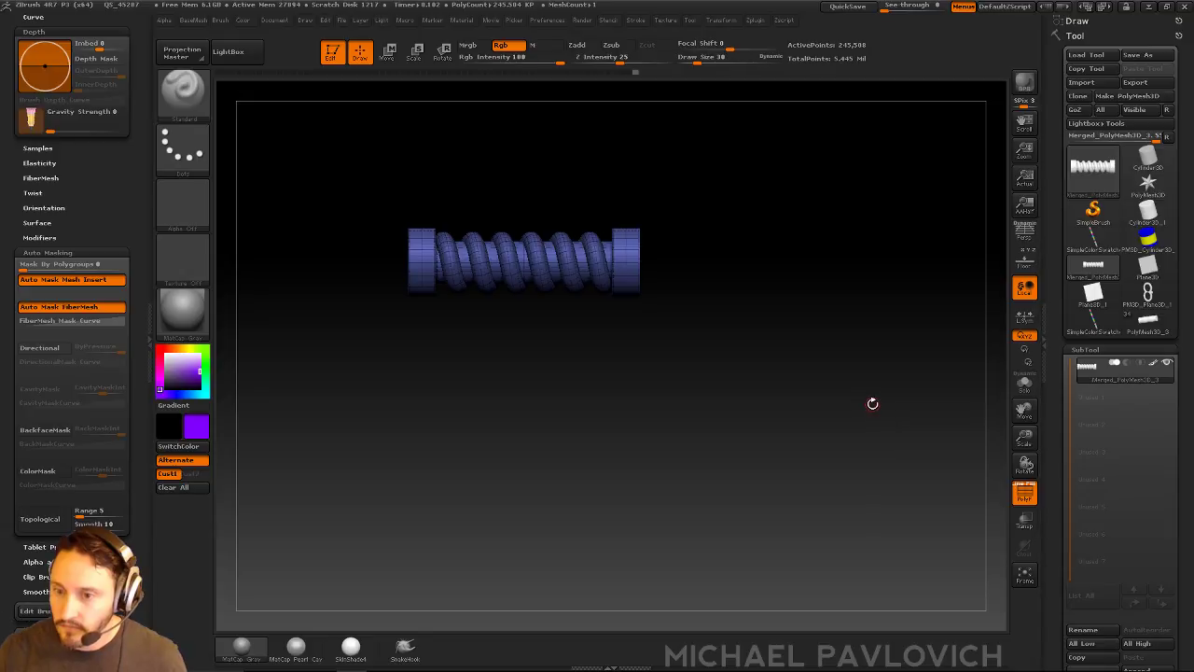
Separate the hip assembly into polygroups, fill its shaft and end collars with purple, and show the whole robot without polyframe
{"action": "left_click_drag", "start_coordinate": [763, 326], "coordinate": [859, 462], "text": "alt"}
{"action": "key", "text": "space"}
{"action": "left_click", "coordinate": [837, 374]}
{"action": "left_click_drag", "start_coordinate": [742, 229], "coordinate": [848, 328], "text": "alt"}
{"action": "left_click", "coordinate": [663, 295], "text": "ctrl+shift"}
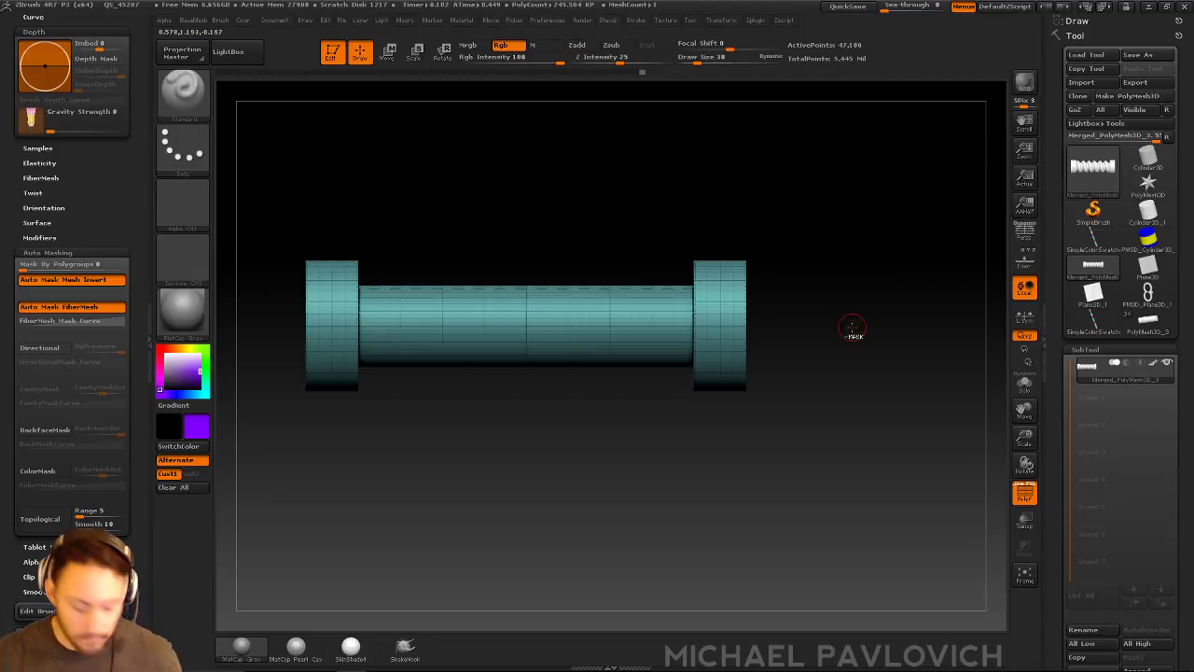
{"action": "left_click", "coordinate": [853, 341], "text": "ctrl+shift"}
{"action": "left_click", "coordinate": [1029, 489]}
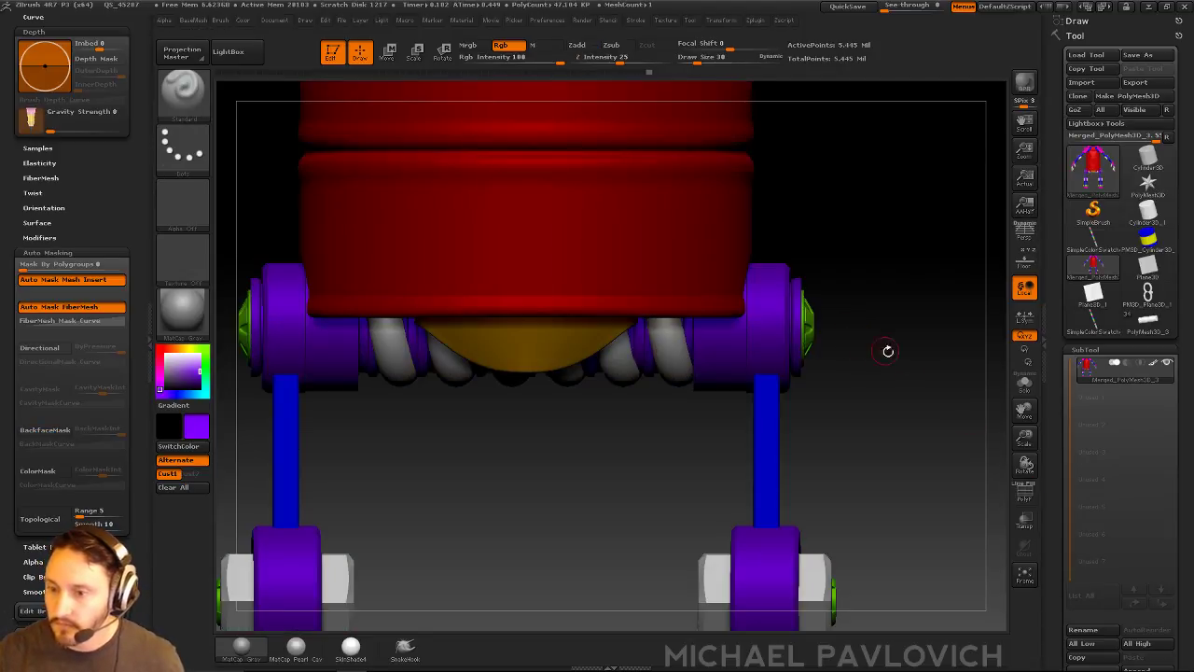
Sample cyan from the robot, isolate the hip spring coil, fill it with cyan, and show the whole robot
{"action": "mouse_move", "coordinate": [865, 319]}
{"action": "left_mouse_down", "text": "alt"}
{"action": "mouse_move", "coordinate": [850, 298]}
{"action": "mouse_move", "coordinate": [836, 476]}
{"action": "left_mouse_up", "text": "alt"}
{"action": "left_click_drag", "start_coordinate": [861, 192], "coordinate": [717, 213]}
{"action": "key", "text": "c"}
{"action": "left_click_drag", "start_coordinate": [910, 163], "coordinate": [991, 166]}
{"action": "left_click", "coordinate": [667, 423], "text": "ctrl+shift"}
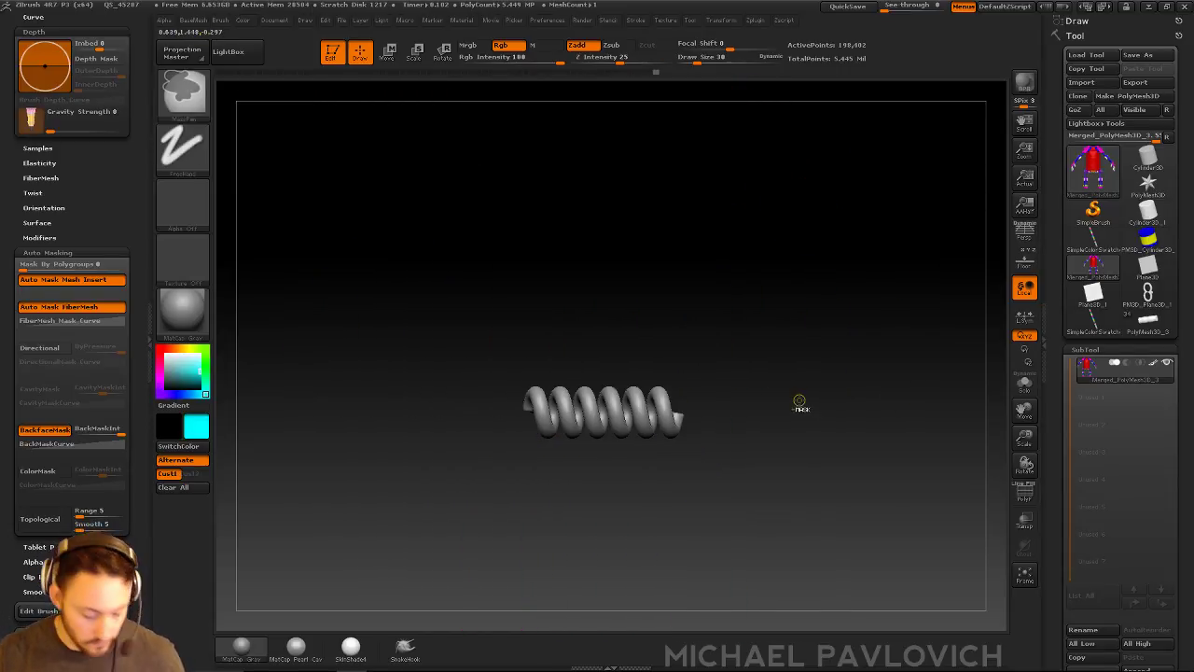
{"action": "key", "text": "ctrl+f"}
{"action": "left_click", "coordinate": [843, 404], "text": "ctrl+shift"}
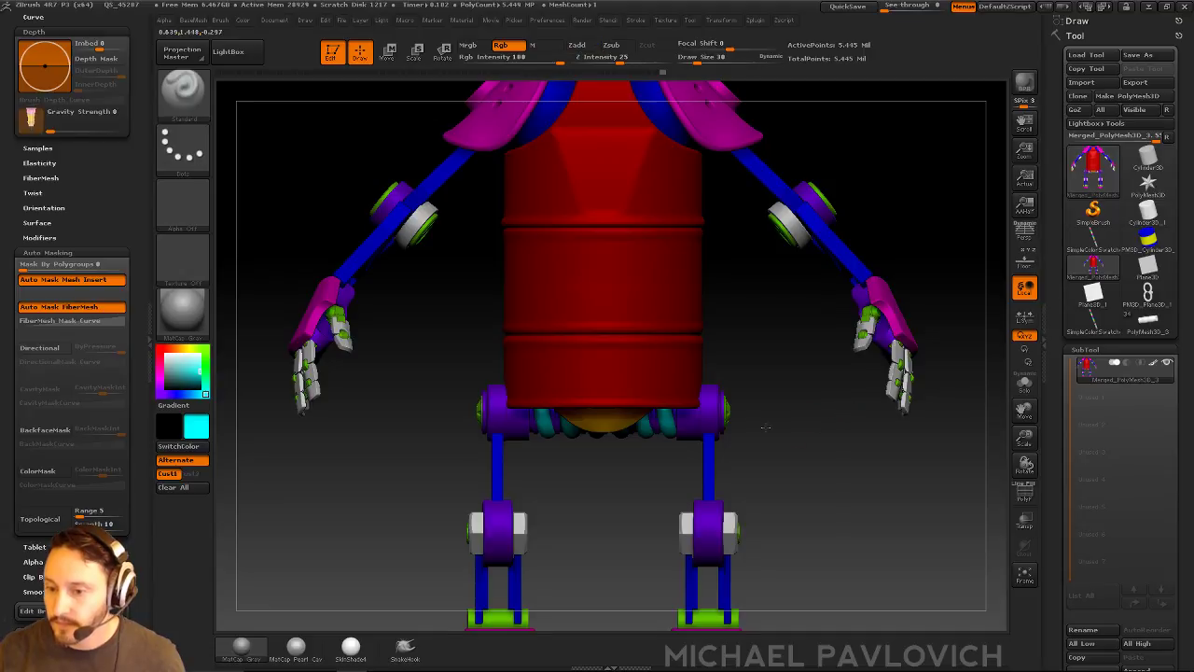
Sample purple, isolate the elbow rings on both arms, fill them with purple, and show the whole robot
{"action": "right_click_drag", "start_coordinate": [751, 420], "coordinate": [735, 344]}
{"action": "key", "text": "c"}
{"action": "right_click_drag", "start_coordinate": [786, 301], "coordinate": [811, 354]}
{"action": "key", "text": "ctrl+shift"}
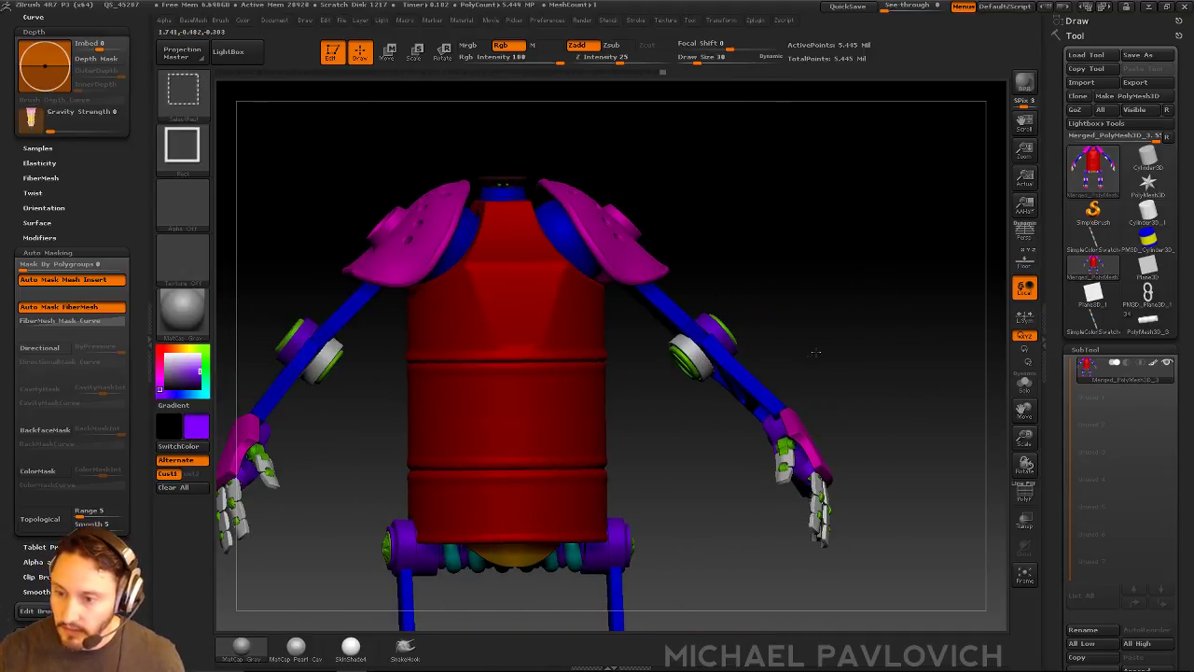
{"action": "left_click", "coordinate": [810, 354], "text": "ctrl+shift"}
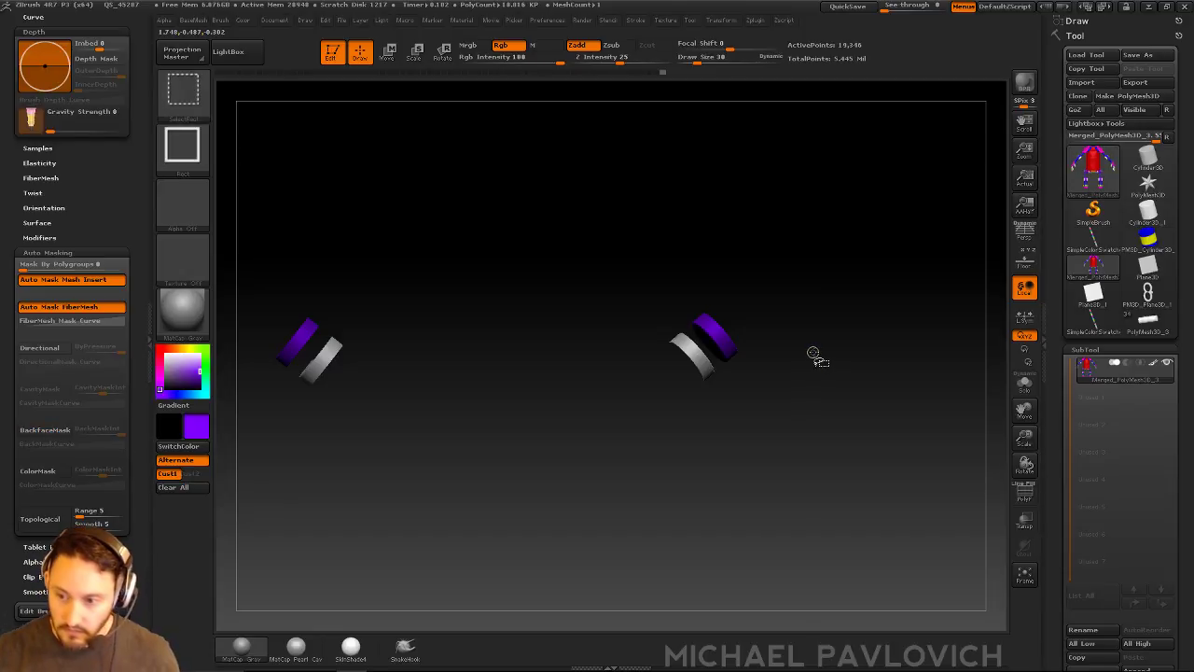
{"action": "key", "text": "ctrl+f"}
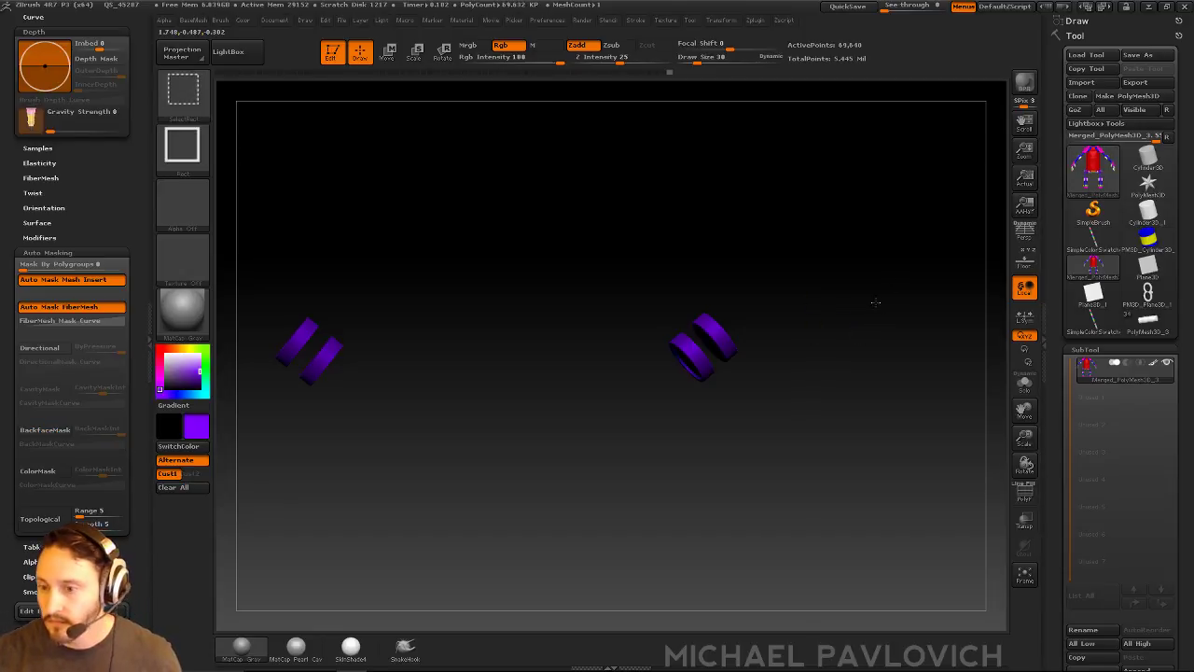
{"action": "left_click", "coordinate": [878, 303], "text": "ctrl+shift"}
Sample the hand cover's magenta, isolate the grey finger and thumb segments, fill them with magenta, and show the whole robot
{"action": "mouse_move", "coordinate": [861, 314]}
{"action": "right_mouse_down"}
{"action": "mouse_move", "coordinate": [858, 352]}
{"action": "mouse_move", "coordinate": [904, 317]}
{"action": "mouse_move", "coordinate": [831, 327]}
{"action": "mouse_move", "coordinate": [811, 312]}
{"action": "mouse_move", "coordinate": [834, 341]}
{"action": "right_mouse_up"}
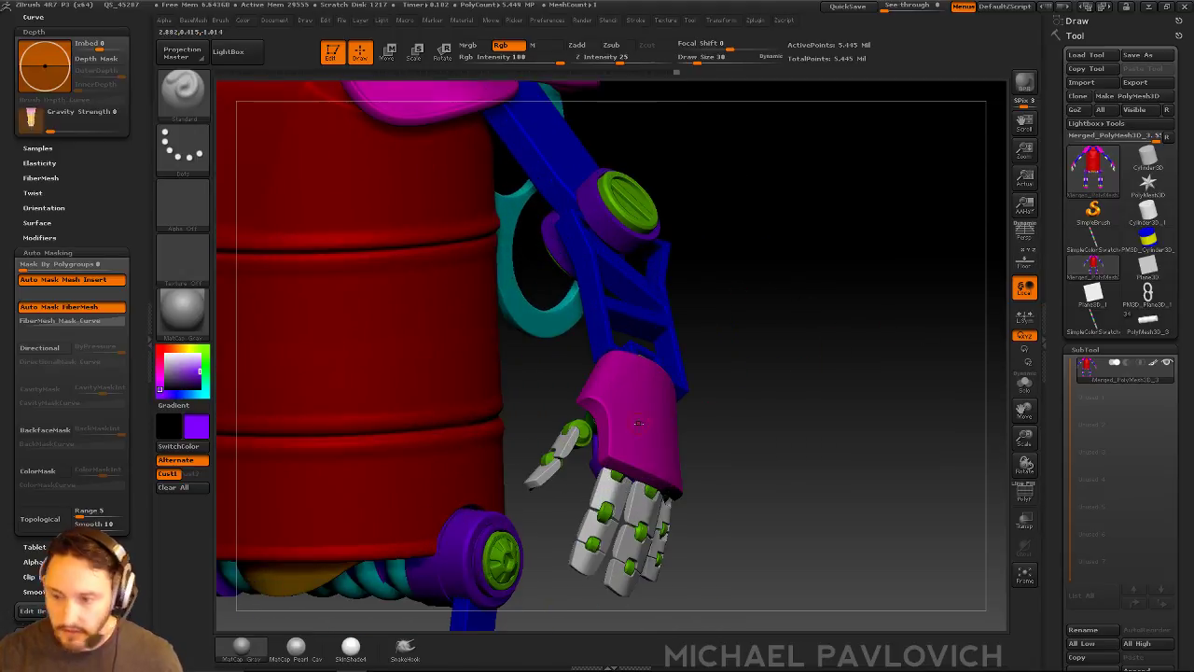
{"action": "key", "text": "c"}
{"action": "right_click_drag", "start_coordinate": [767, 384], "coordinate": [821, 381]}
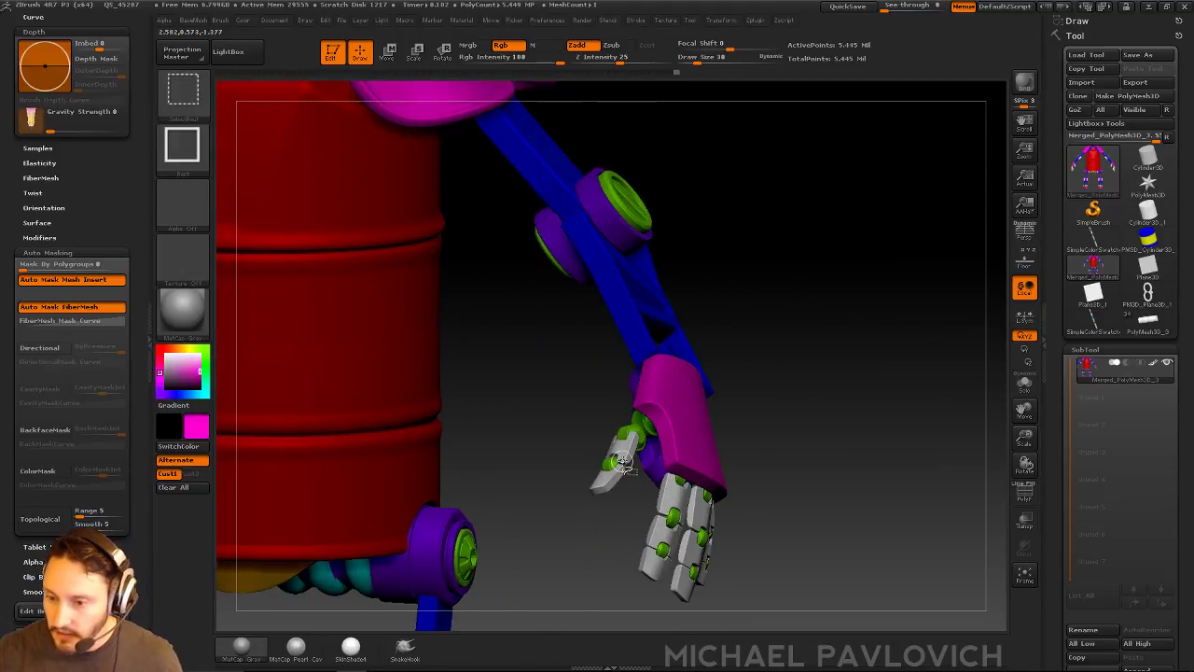
{"action": "left_click", "coordinate": [873, 374], "text": "ctrl+shift"}
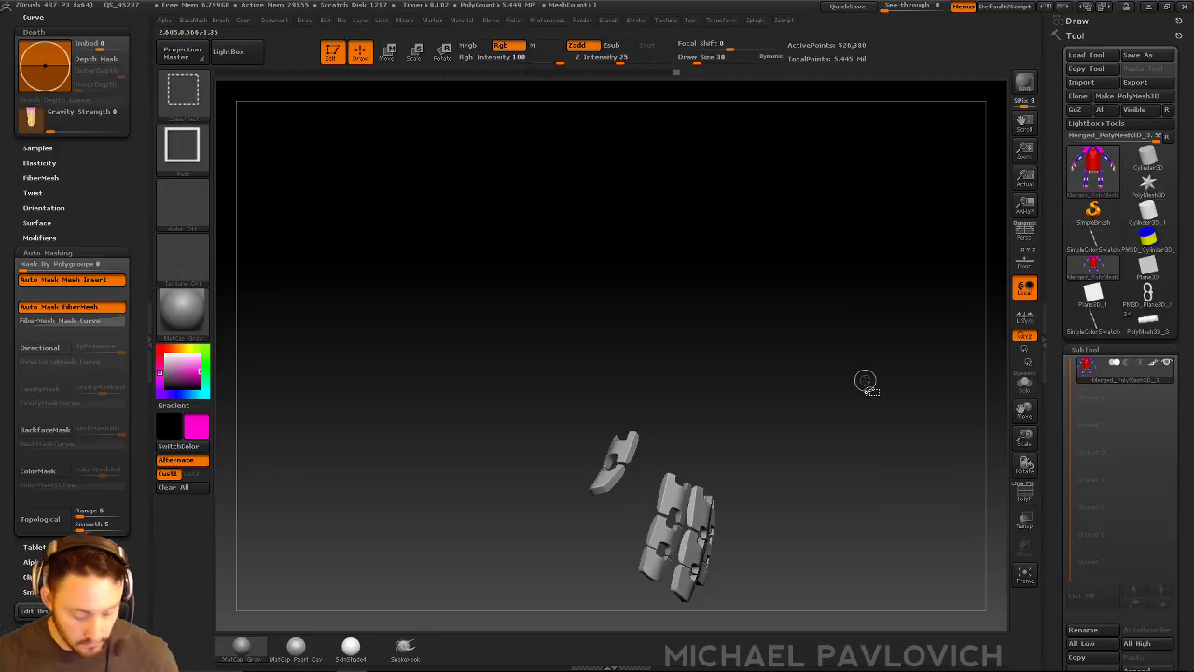
{"action": "key", "text": "ctrl+f"}
{"action": "left_click", "coordinate": [879, 320], "text": "ctrl+shift"}
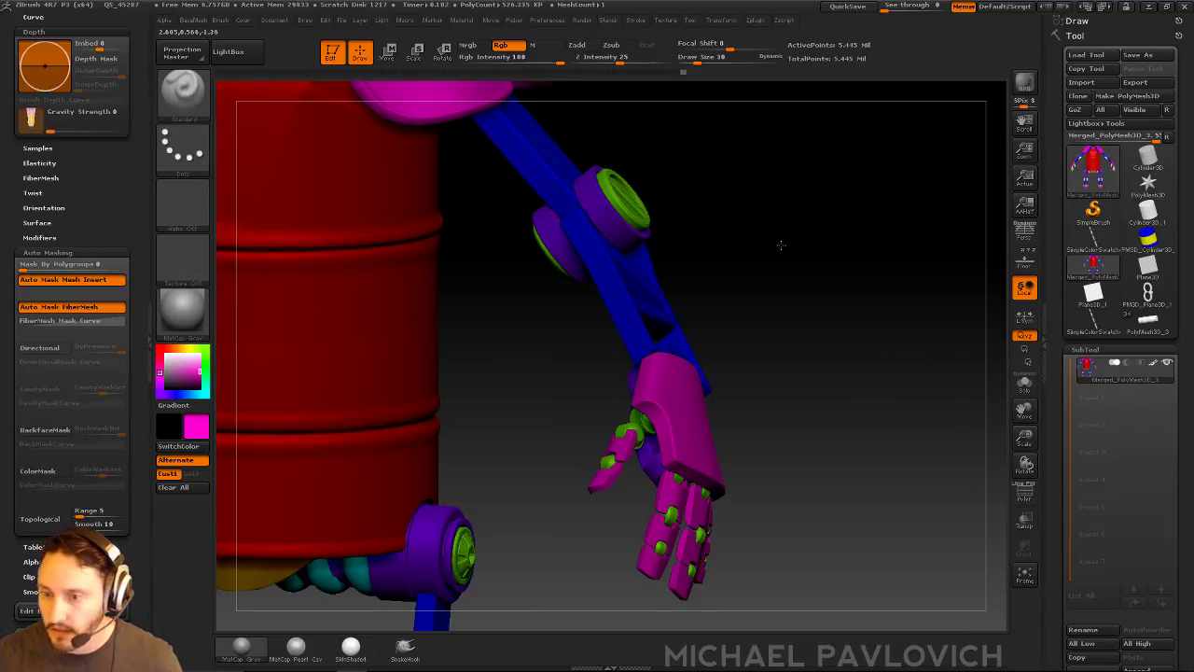
Sample purple, isolate the green ankle cylinders, fill them with purple, and show the whole robot
{"action": "right_click_drag", "start_coordinate": [792, 256], "coordinate": [863, 397], "text": "ctrl"}
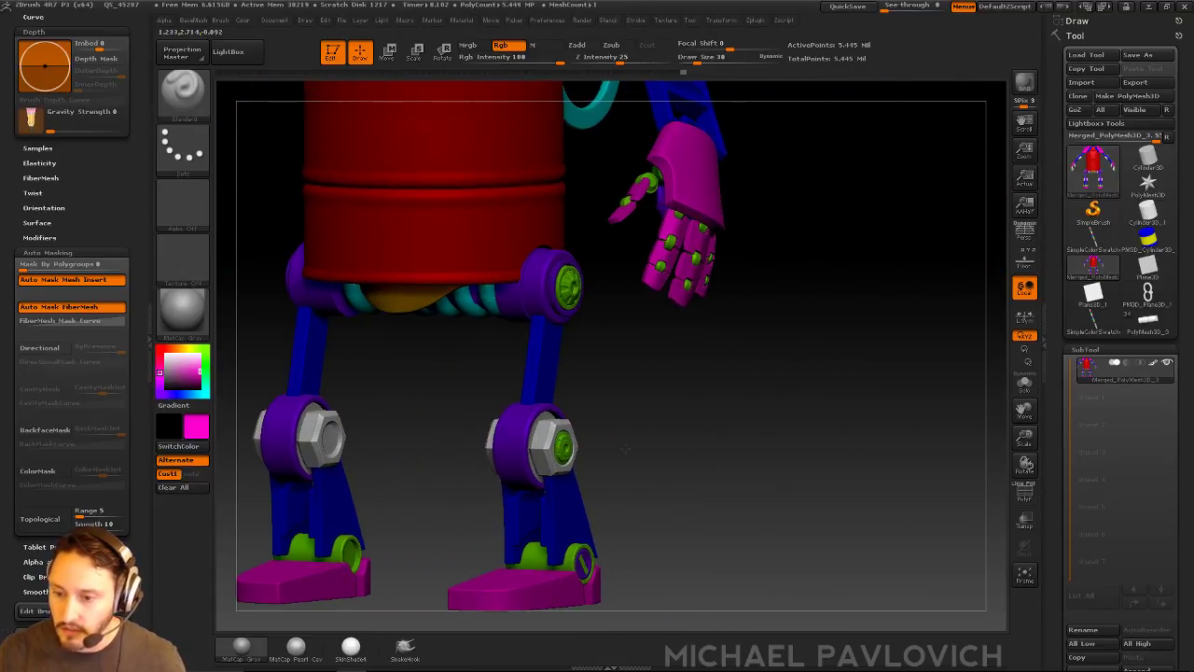
{"action": "right_click_drag", "start_coordinate": [626, 450], "coordinate": [570, 371], "text": "alt"}
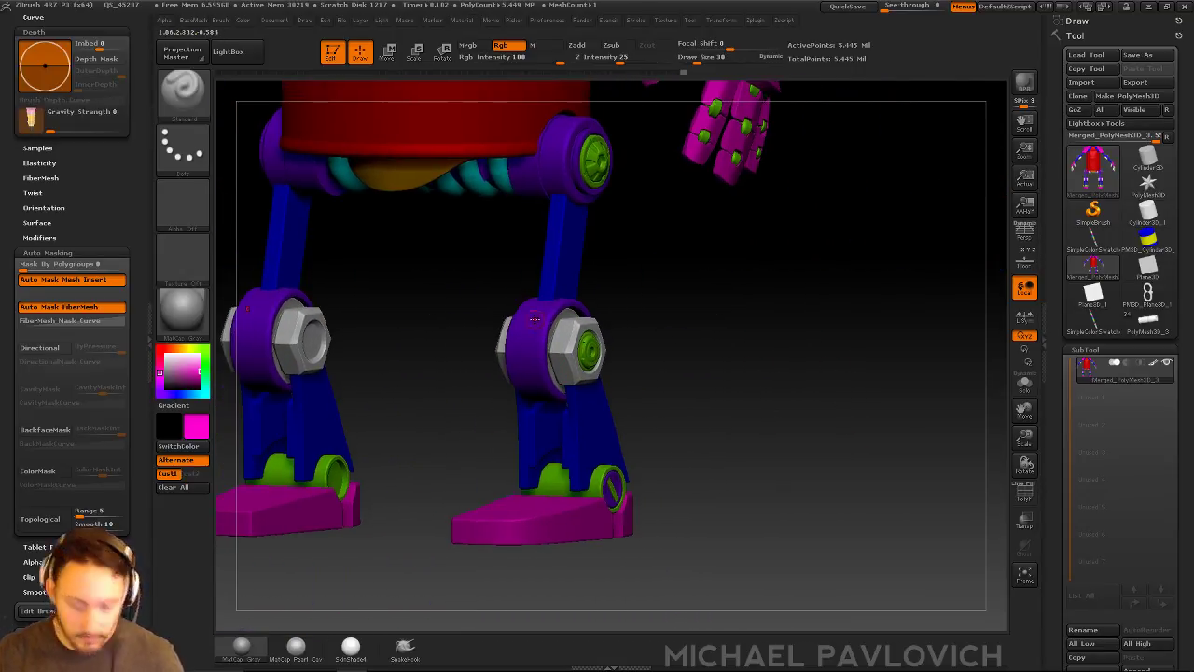
{"action": "left_click", "coordinate": [611, 480], "text": "ctrl+shift"}
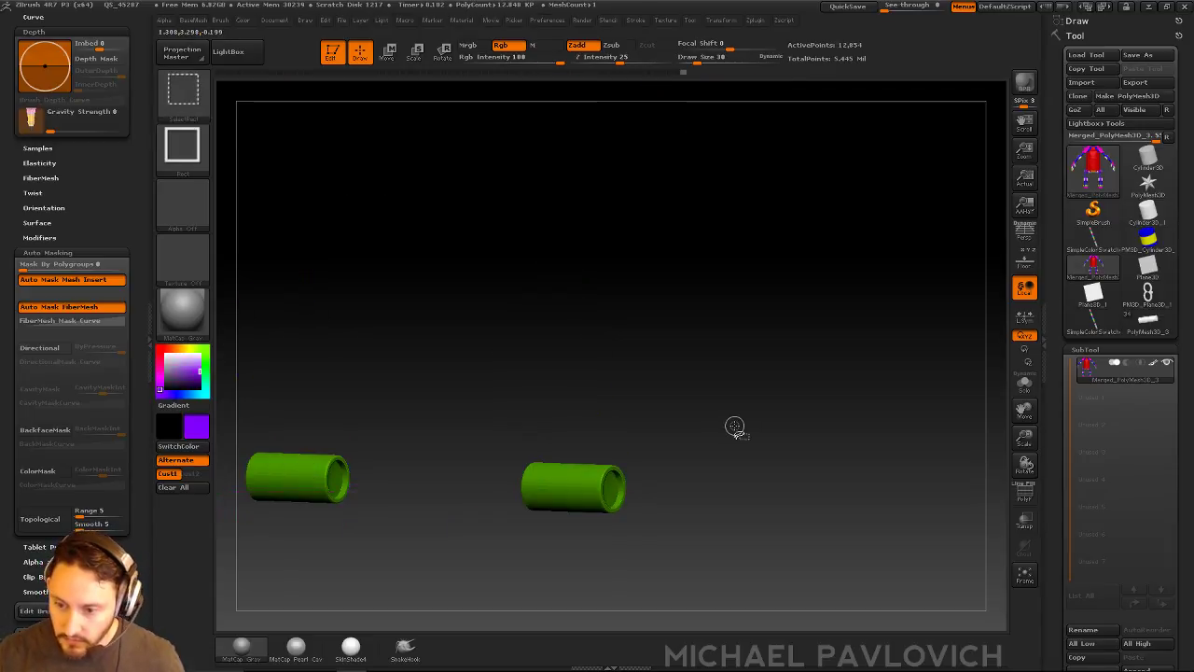
{"action": "left_click", "coordinate": [727, 431], "text": "ctrl+shift"}
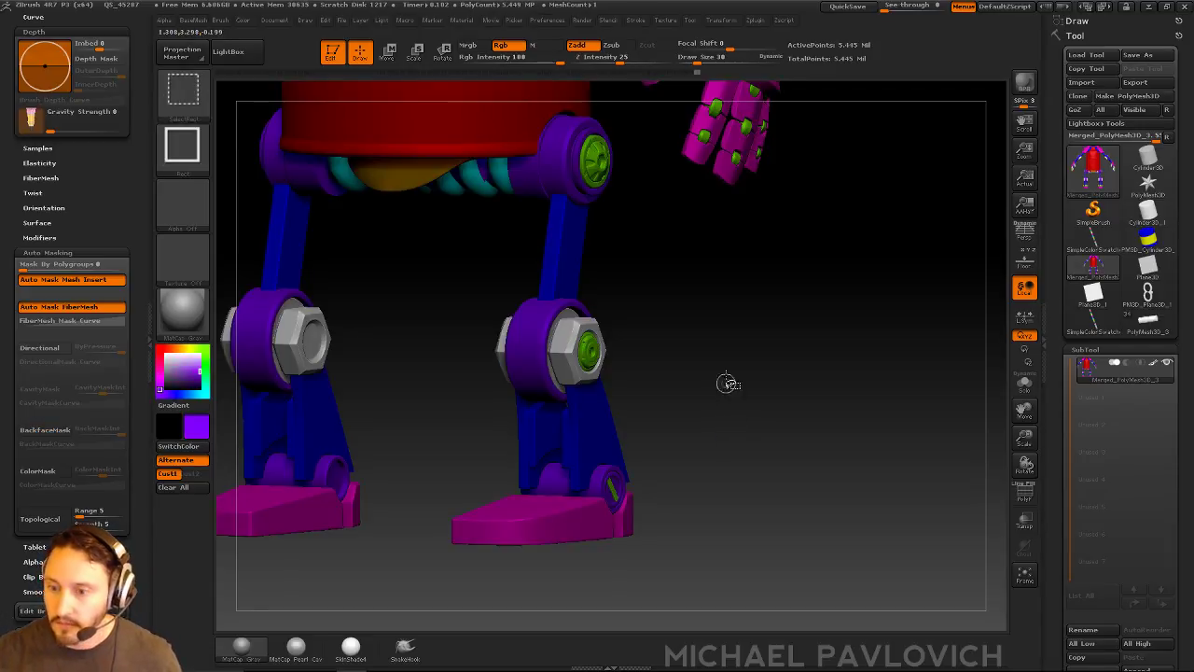
Sample green, isolate the slotted end caps at the ankles, fill them with green, and show the whole robot
{"action": "key", "text": "c"}
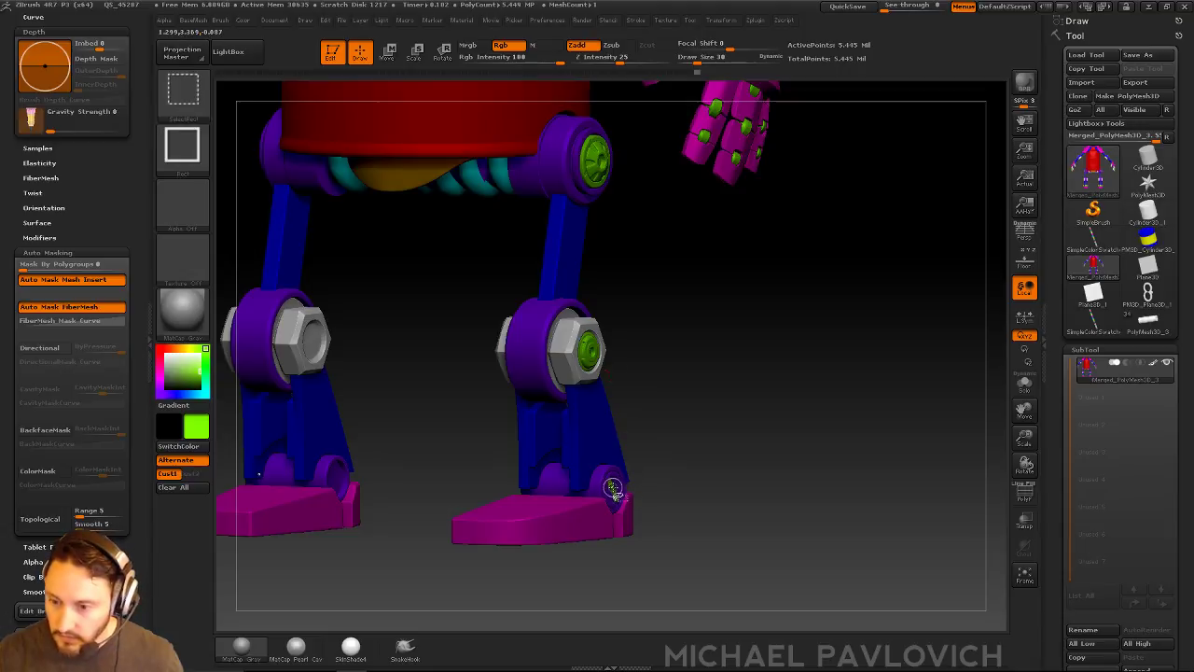
{"action": "left_click", "coordinate": [616, 487], "text": "ctrl+shift"}
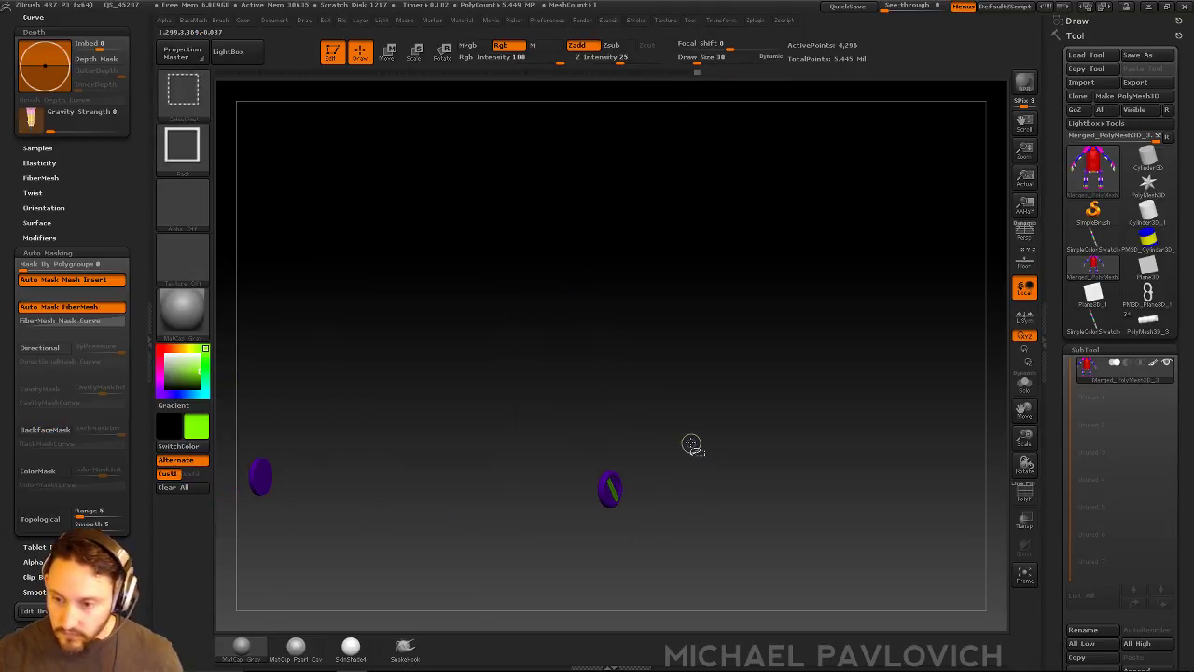
{"action": "key", "text": "ctrl+w"}
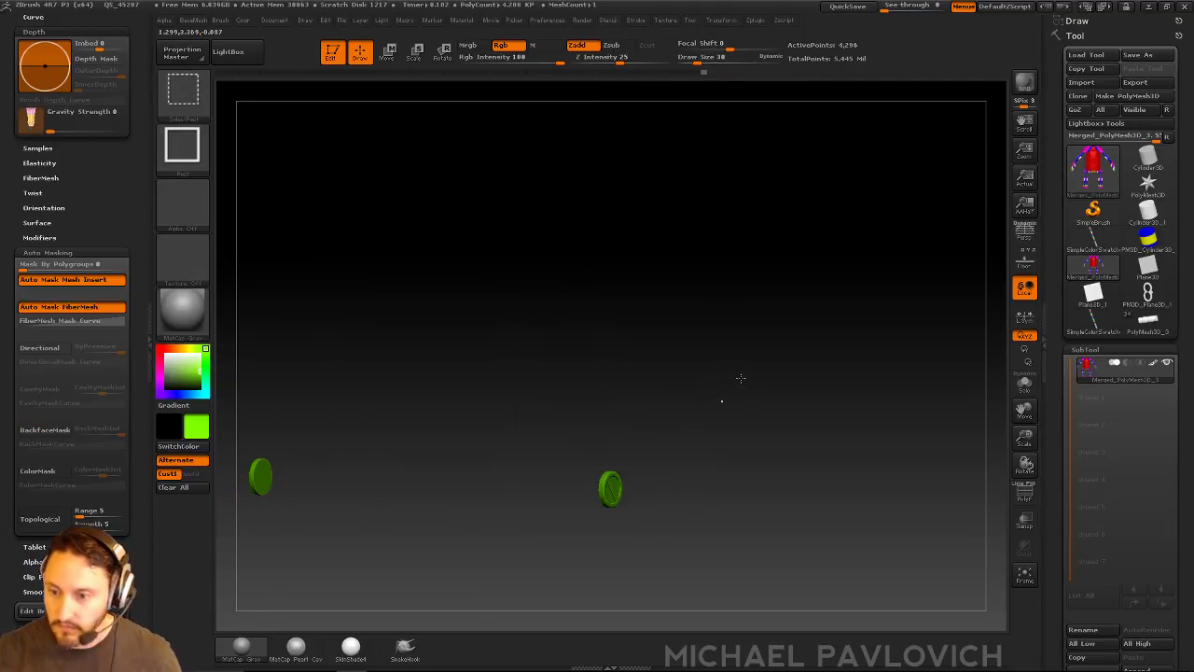
{"action": "left_click", "coordinate": [721, 401], "text": "ctrl+shift"}
Sample purple, isolate the grey hex nuts and washers at both knees, fill them with purple, and show the whole robot
{"action": "left_click_drag", "start_coordinate": [728, 342], "coordinate": [648, 336]}
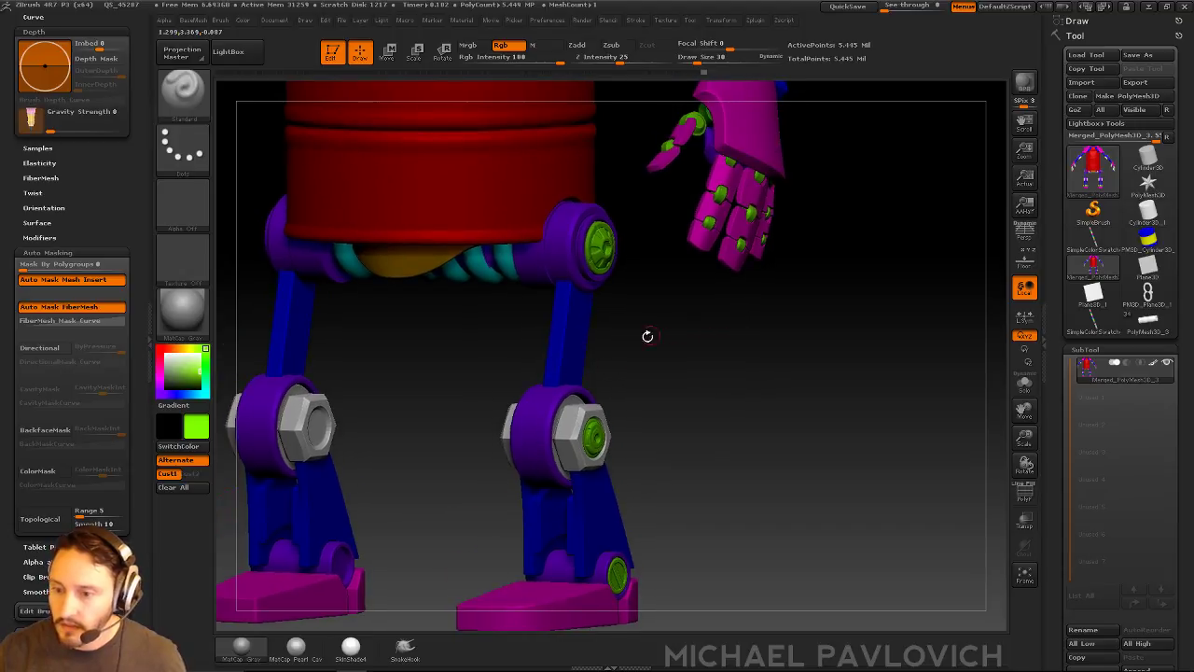
{"action": "key", "text": "c"}
{"action": "left_click", "coordinate": [596, 407], "text": "ctrl+shift"}
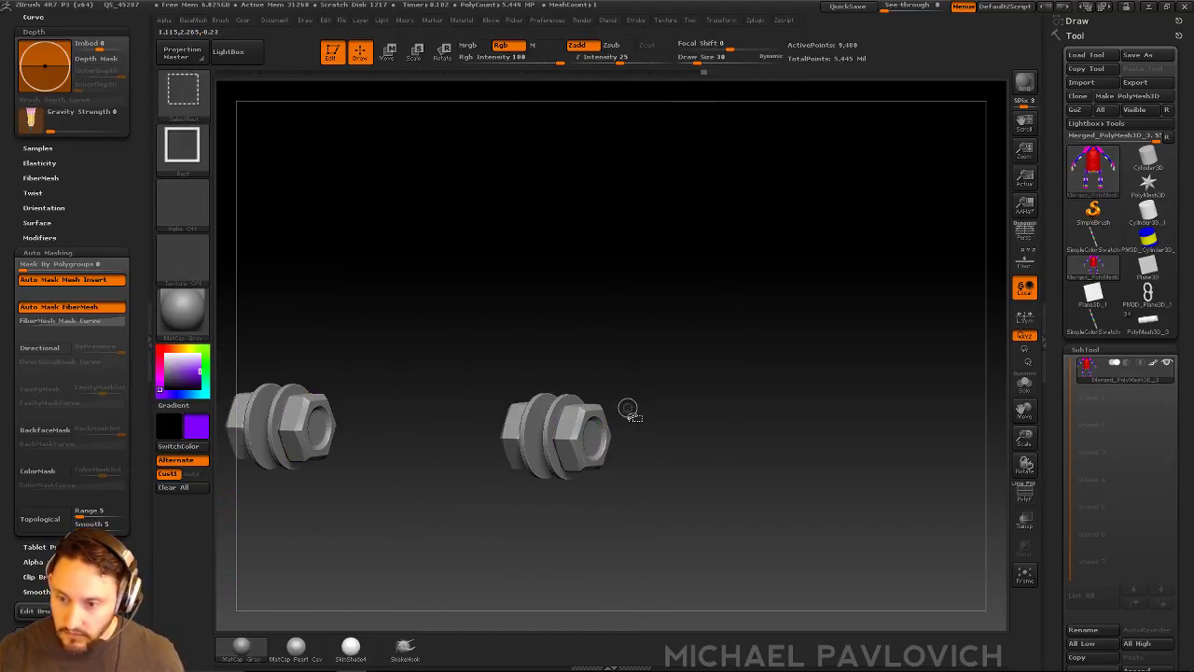
{"action": "left_click_drag", "start_coordinate": [718, 395], "coordinate": [813, 235]}
{"action": "key", "text": "ctrl+f"}
{"action": "left_click", "coordinate": [725, 397], "text": "ctrl+shift"}
Choose a mid grey, isolate the small cylinder hanging from the back chain, fill it grey, and show the whole robot
{"action": "left_click", "coordinate": [180, 358]}
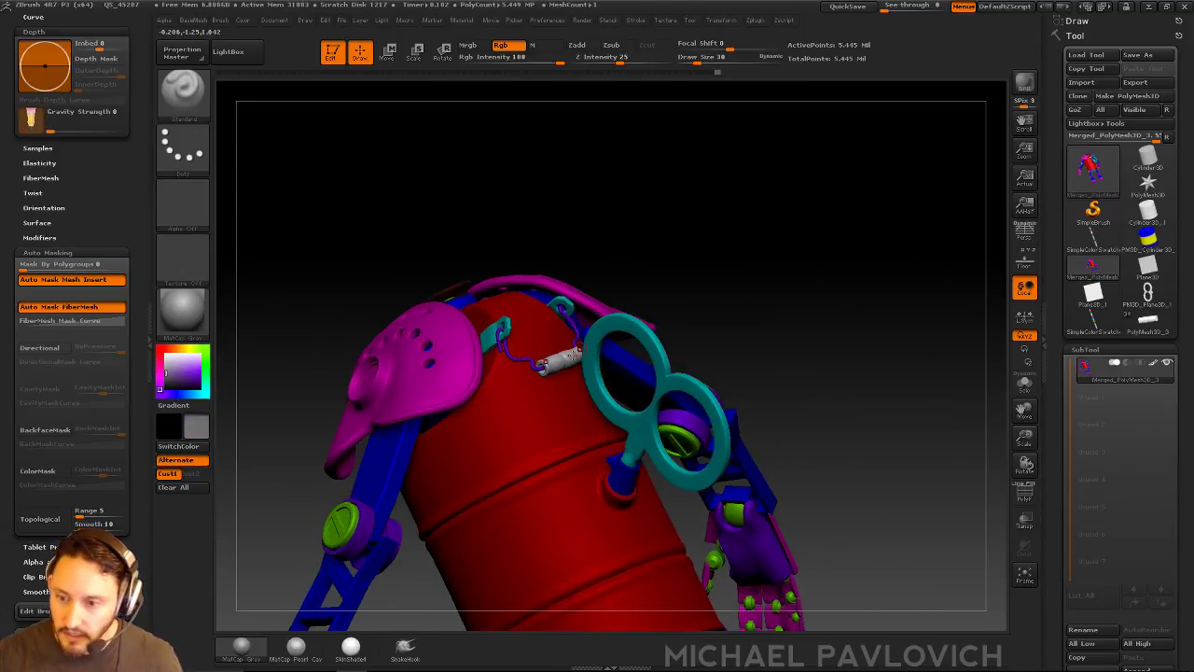
{"action": "left_click", "coordinate": [551, 367], "text": "ctrl+shift"}
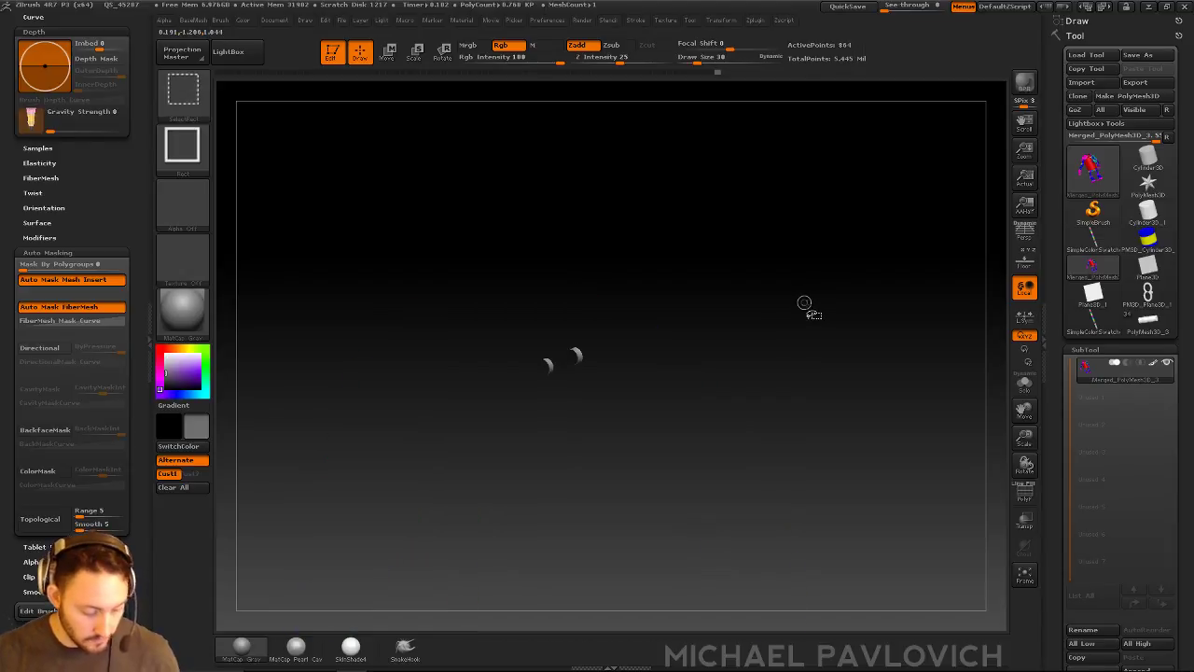
{"action": "left_click", "coordinate": [806, 304], "text": "ctrl+shift"}
{"action": "left_click", "coordinate": [820, 271], "text": "ctrl+shift"}
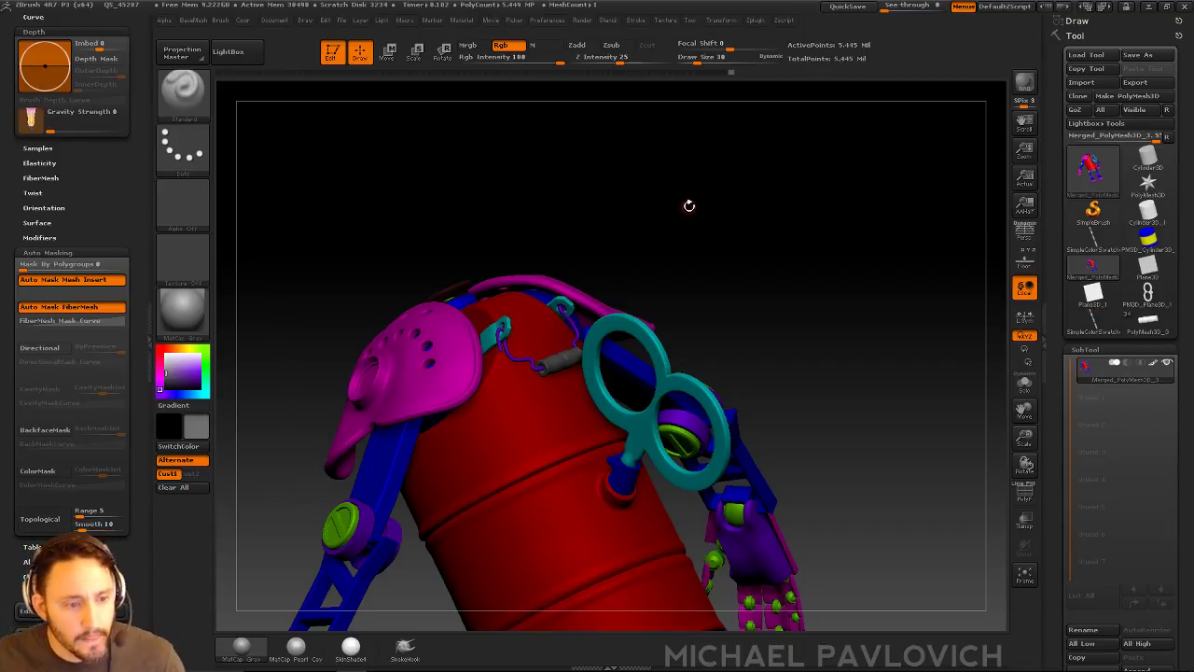
Inspect the coloured robot from the shoulder, side and front for parts that still lack a flat colour
{"action": "left_click_drag", "start_coordinate": [689, 206], "coordinate": [733, 199]}
{"action": "key", "text": "super"}
{"action": "key", "text": "super"}
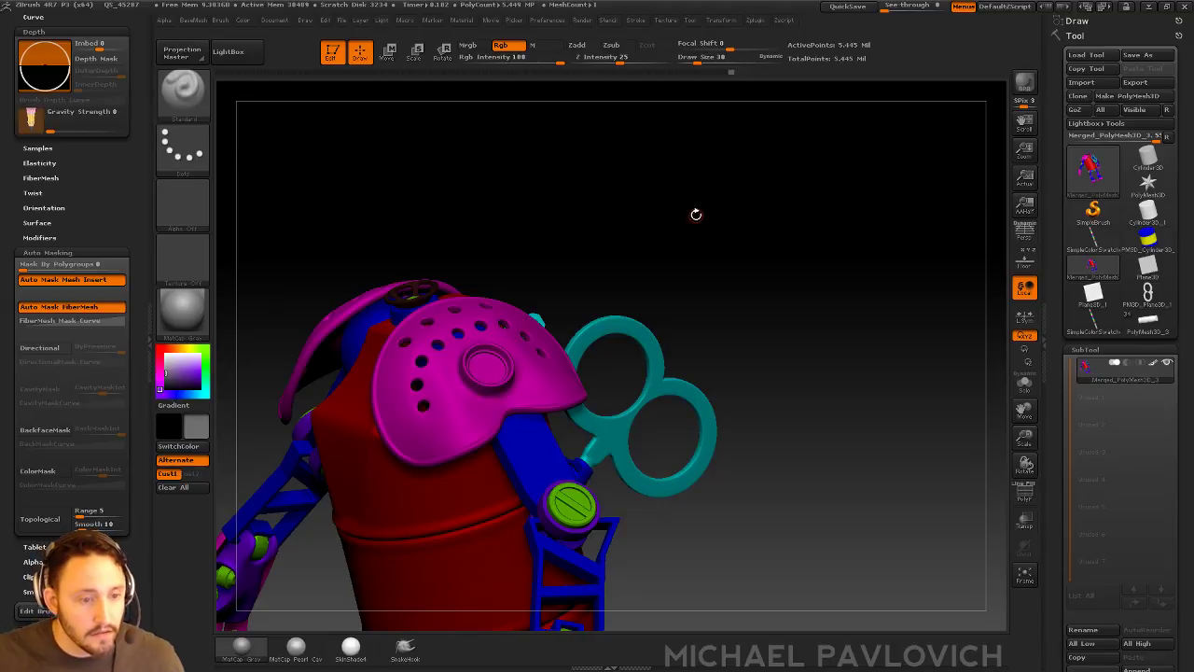
{"action": "left_click_drag", "start_coordinate": [721, 222], "coordinate": [837, 192]}
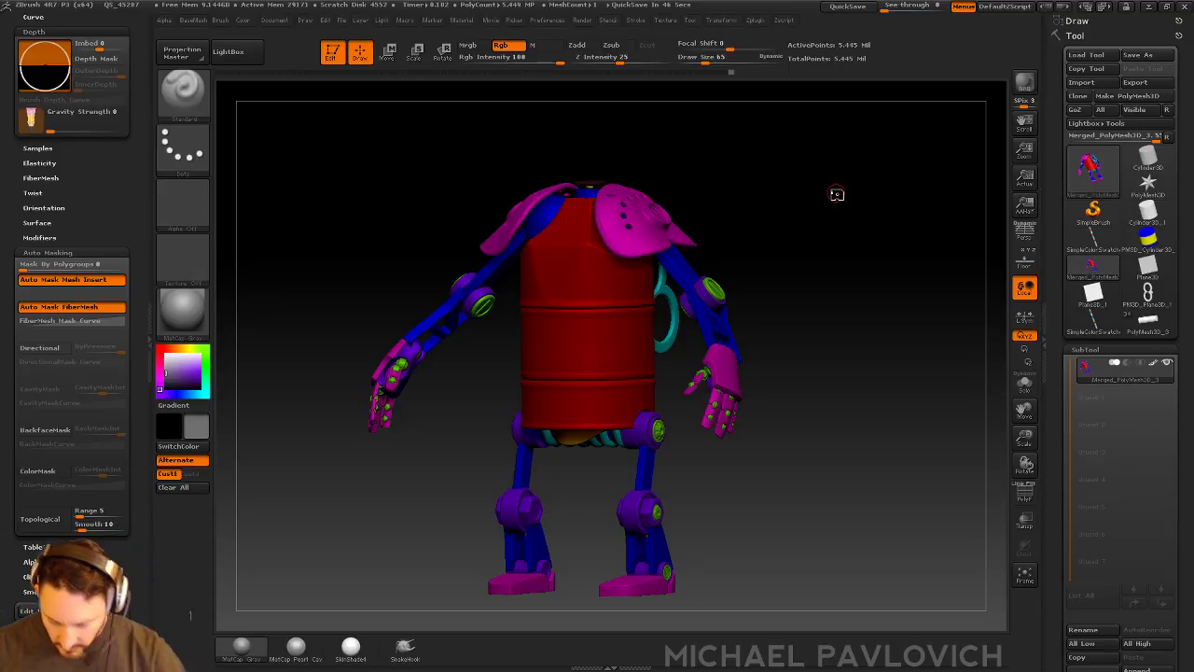
{"action": "left_click_drag", "start_coordinate": [790, 216], "coordinate": [839, 218]}
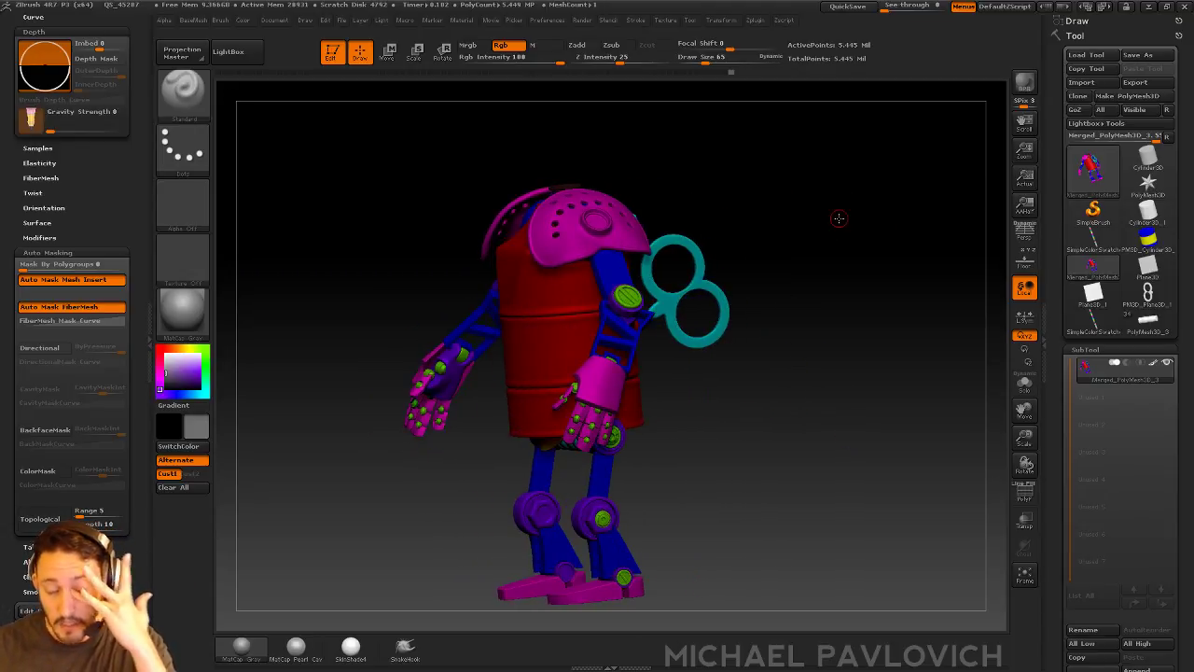
{"action": "mouse_move", "coordinate": [827, 189]}
{"action": "left_mouse_down"}
{"action": "mouse_move", "coordinate": [845, 190]}
{"action": "mouse_move", "coordinate": [815, 182]}
{"action": "mouse_move", "coordinate": [851, 197]}
{"action": "left_mouse_up"}
{"action": "key", "text": "s"}
{"action": "key", "text": "b"}
{"action": "key", "text": "z"}
{"action": "key", "text": "m"}
{"action": "key", "text": "b"}
{"action": "key", "text": "s"}
{"action": "key", "text": "t"}
{"action": "key", "text": "s"}
{"action": "left_click_drag", "start_coordinate": [843, 194], "coordinate": [842, 193]}
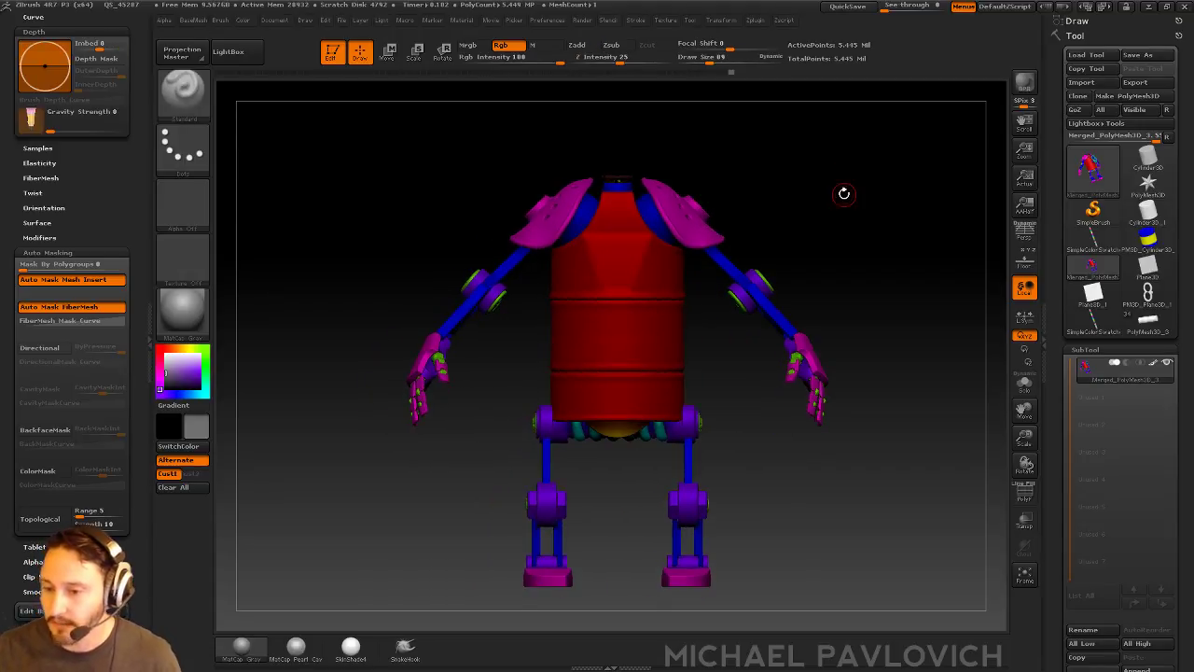
Frame the robot's upper body, set the draw size to 47, and choose a selection brush for isolating parts
{"action": "mouse_move", "coordinate": [923, 234]}
{"action": "left_mouse_down"}
{"action": "mouse_move", "coordinate": [887, 207]}
{"action": "mouse_move", "coordinate": [901, 240]}
{"action": "mouse_move", "coordinate": [880, 241]}
{"action": "mouse_move", "coordinate": [906, 290]}
{"action": "mouse_move", "coordinate": [905, 327]}
{"action": "left_mouse_up"}
{"action": "key", "text": "s"}
{"action": "left_click", "coordinate": [183, 94], "text": "ctrl+shift"}
{"action": "left_click", "coordinate": [420, 112], "text": "ctrl+shift"}
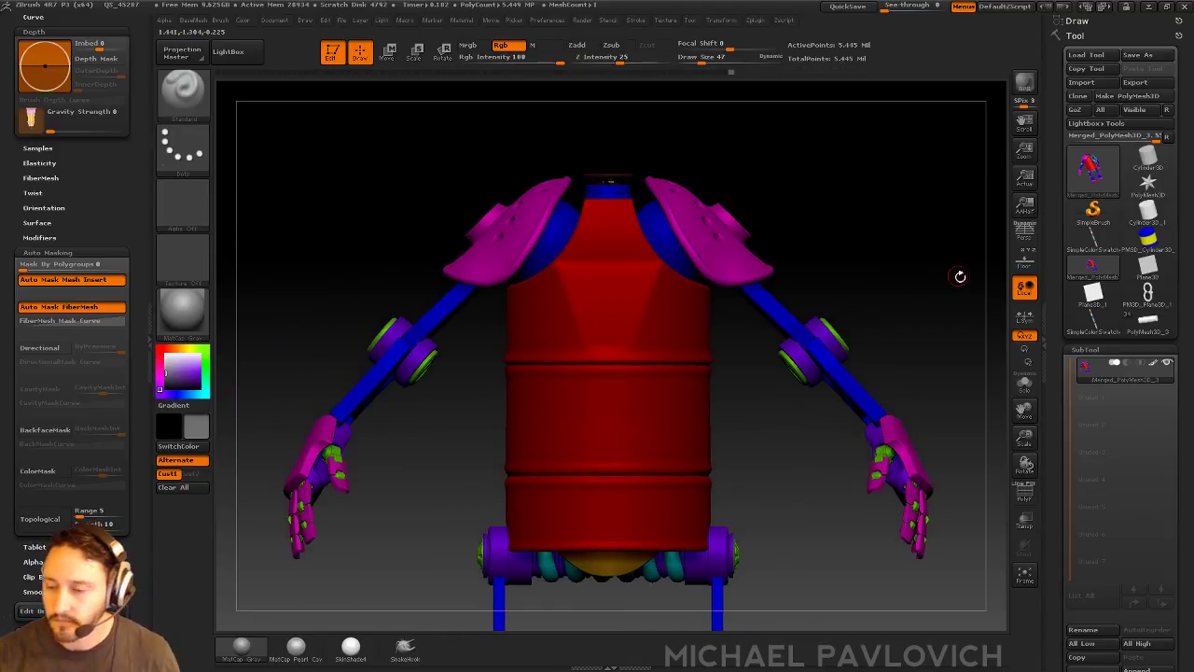
Activate the Standard brush, set the draw size to 26, and examine the robot's forearm, hand and hip joints from several angles
{"action": "left_click_drag", "start_coordinate": [954, 275], "coordinate": [860, 238], "text": "alt"}
{"action": "left_click_drag", "start_coordinate": [903, 314], "coordinate": [851, 207]}
{"action": "mouse_move", "coordinate": [818, 338]}
{"action": "left_mouse_down"}
{"action": "mouse_move", "coordinate": [841, 368]}
{"action": "mouse_move", "coordinate": [920, 398]}
{"action": "mouse_move", "coordinate": [876, 186]}
{"action": "left_mouse_up"}
{"action": "key", "text": "b"}
{"action": "key", "text": "s"}
{"action": "key", "text": "t"}
{"action": "key", "text": "s"}
{"action": "key", "text": "s"}
{"action": "left_click_drag", "start_coordinate": [803, 460], "coordinate": [800, 461]}
{"action": "mouse_move", "coordinate": [873, 448]}
{"action": "left_mouse_down"}
{"action": "mouse_move", "coordinate": [893, 440]}
{"action": "mouse_move", "coordinate": [853, 461]}
{"action": "left_mouse_up"}
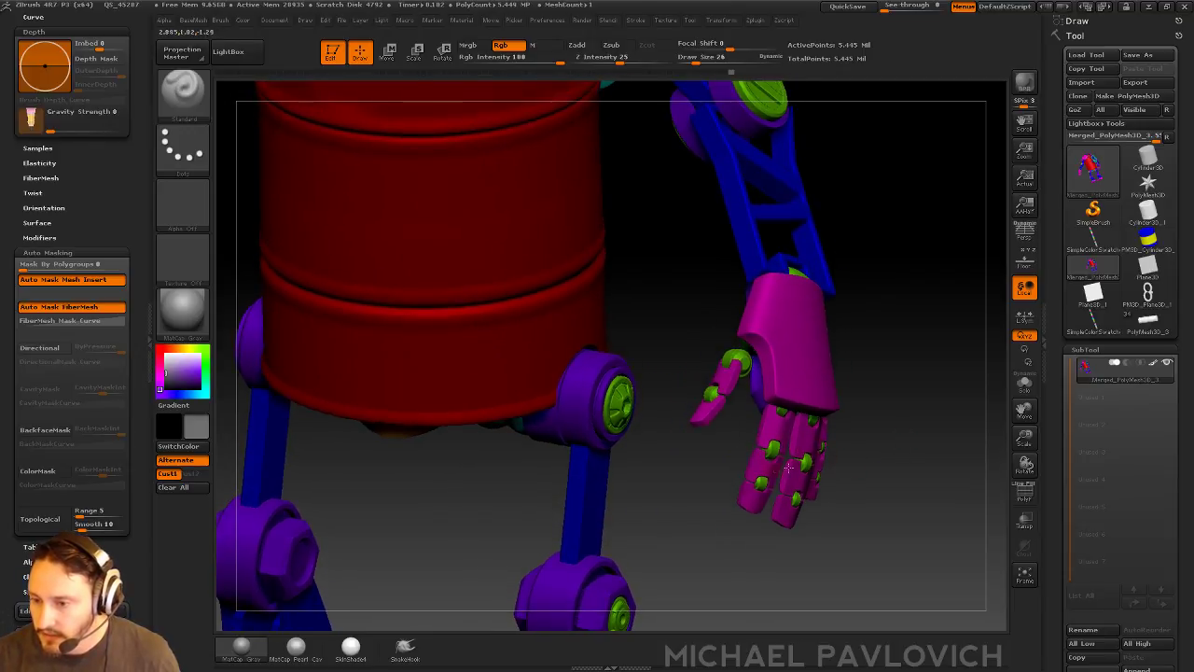
{"action": "left_click_drag", "start_coordinate": [910, 350], "coordinate": [919, 377]}
{"action": "mouse_move", "coordinate": [871, 314]}
{"action": "left_mouse_down"}
{"action": "mouse_move", "coordinate": [866, 354]}
{"action": "mouse_move", "coordinate": [897, 370]}
{"action": "mouse_move", "coordinate": [872, 317]}
{"action": "left_mouse_up"}
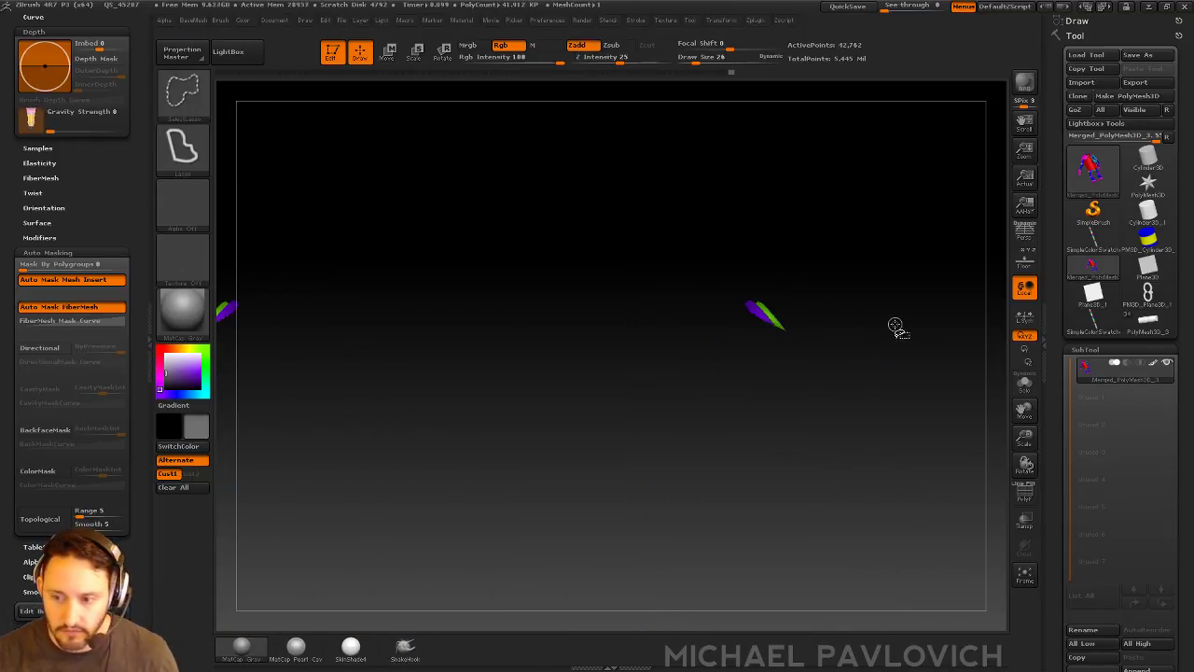
Isolate the complete purple-and-green discs on both sides of each elbow, hiding the rest of the robot
{"action": "key", "text": "ctrl+shift+a"}
{"action": "key", "text": "space"}
{"action": "left_click", "coordinate": [902, 303]}
{"action": "left_click_drag", "start_coordinate": [874, 380], "coordinate": [900, 356], "text": "ctrl+shift"}
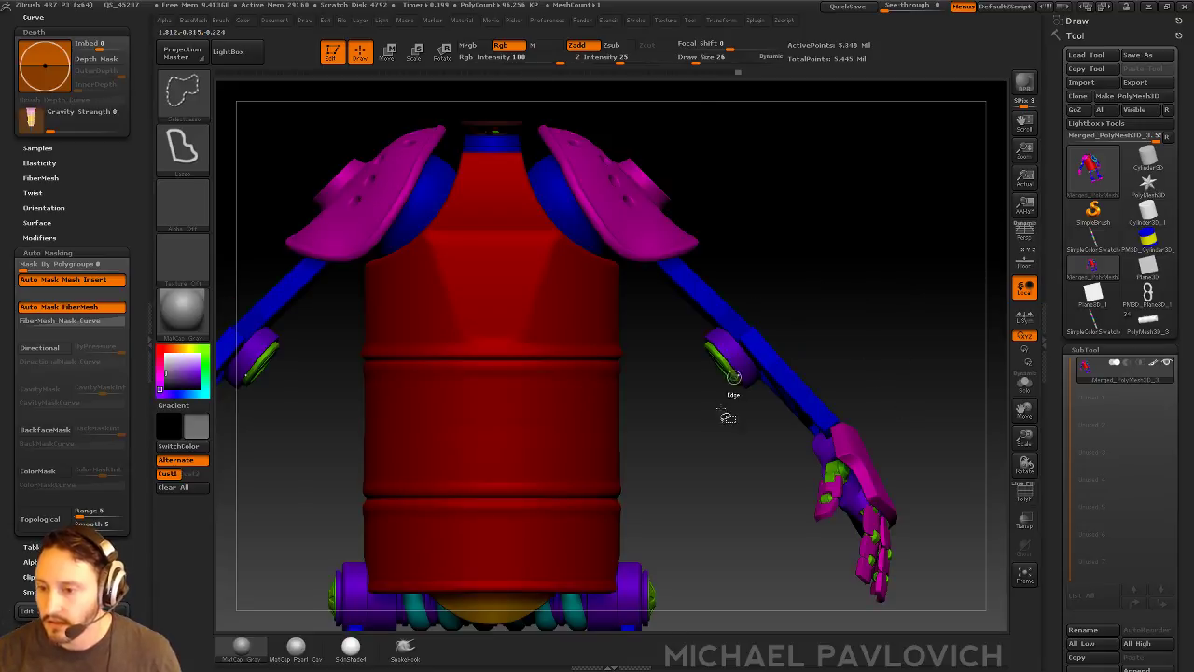
{"action": "left_click_drag", "start_coordinate": [713, 400], "coordinate": [712, 334], "text": "ctrl+alt+shift"}
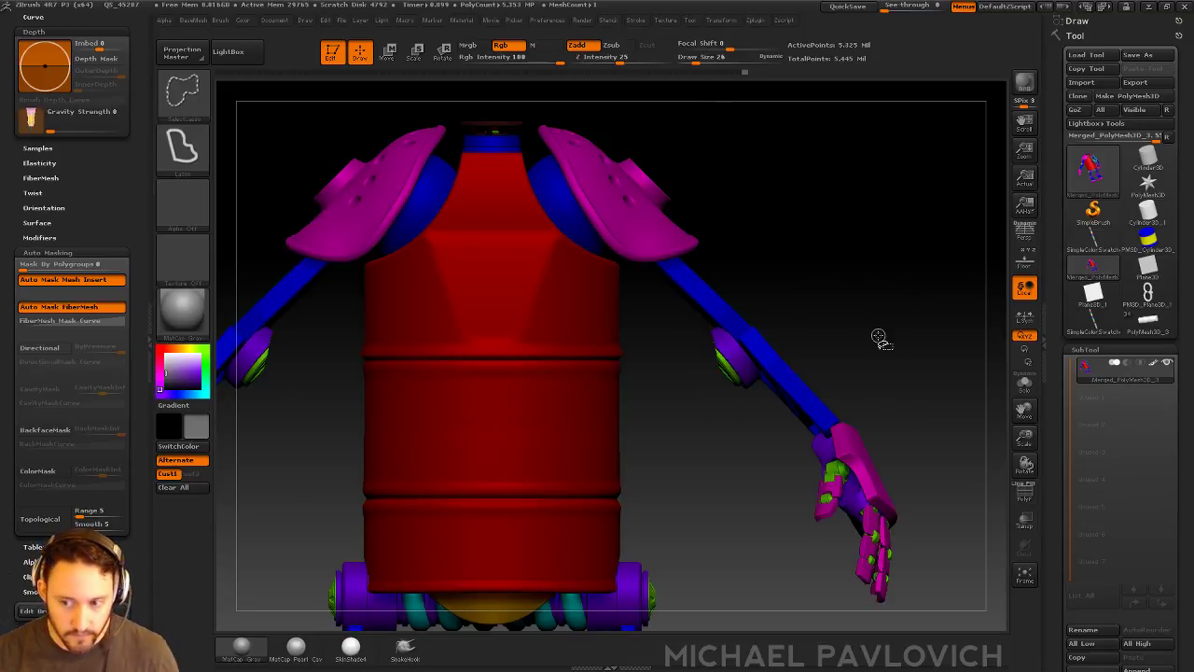
{"action": "left_click_drag", "start_coordinate": [927, 360], "coordinate": [929, 358], "text": "ctrl+shift"}
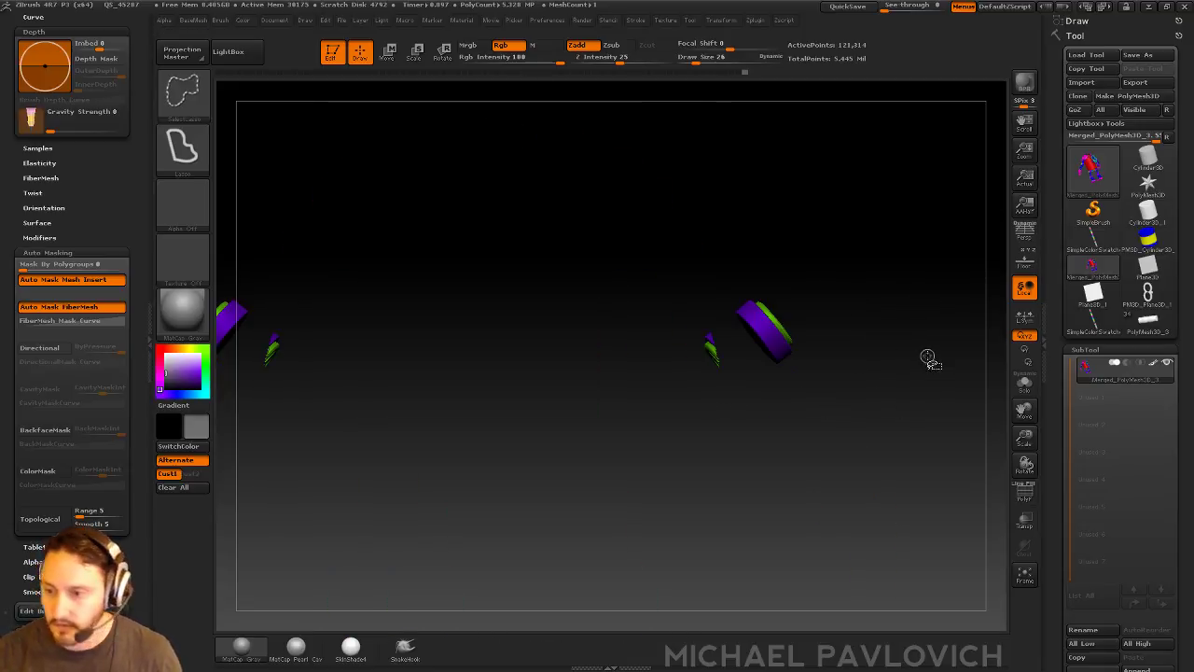
{"action": "key", "text": "ctrl+shift+a"}
Split the isolated elbow discs into their own subtool, hide it, and make the remaining robot body active
{"action": "key", "text": "3"}
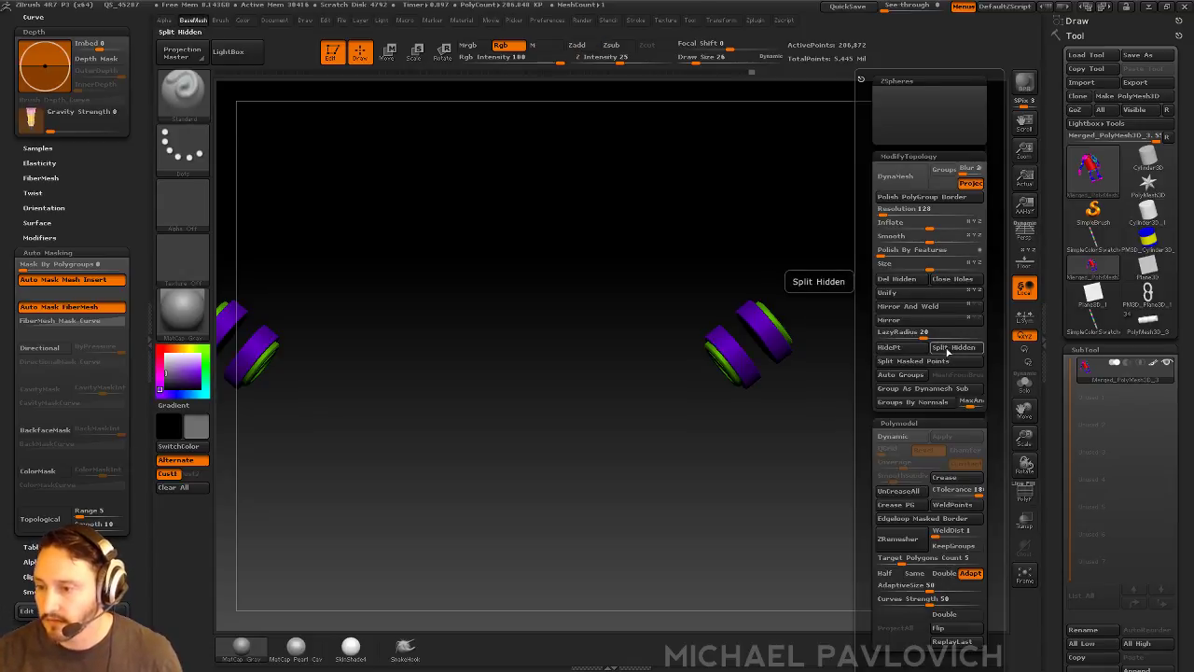
{"action": "left_click", "coordinate": [953, 347]}
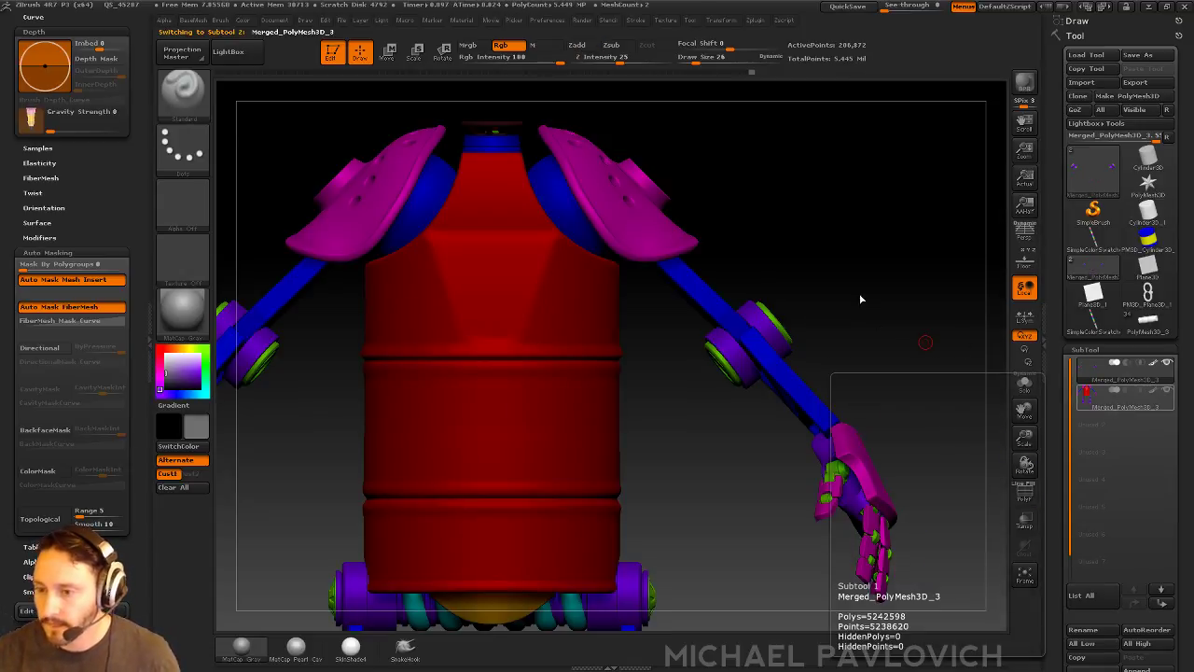
{"action": "left_click", "coordinate": [1167, 362]}
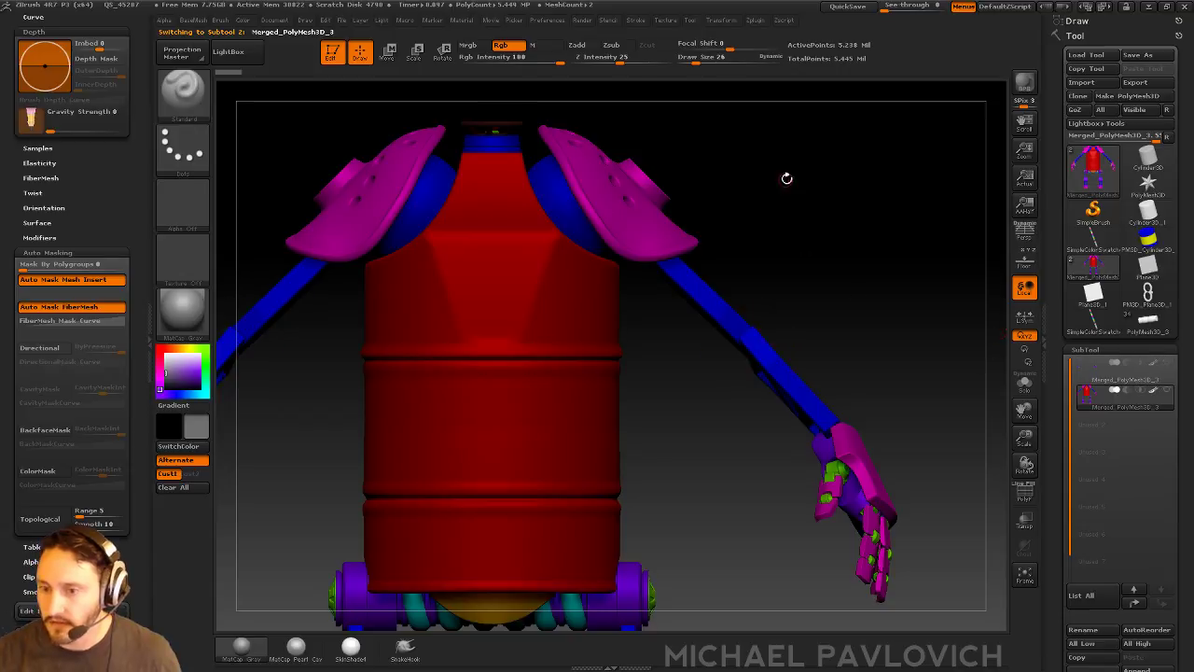
Activate the ZModeler brush, isolate both magenta shoulder plates, split them into their own subtool, and make the remaining body active
{"action": "left_click_drag", "start_coordinate": [775, 144], "coordinate": [877, 299], "text": "alt"}
{"action": "key", "text": "b"}
{"action": "key", "text": "z"}
{"action": "key", "text": "m"}
{"action": "mouse_move", "coordinate": [838, 249]}
{"action": "left_mouse_down", "text": "alt"}
{"action": "mouse_move", "coordinate": [803, 209]}
{"action": "mouse_move", "coordinate": [848, 301]}
{"action": "mouse_move", "coordinate": [848, 267]}
{"action": "mouse_move", "coordinate": [858, 319]}
{"action": "mouse_move", "coordinate": [861, 288]}
{"action": "mouse_move", "coordinate": [699, 286]}
{"action": "left_mouse_up", "text": "alt"}
{"action": "left_click_drag", "start_coordinate": [777, 301], "coordinate": [704, 248]}
{"action": "key", "text": "ctrl+shift"}
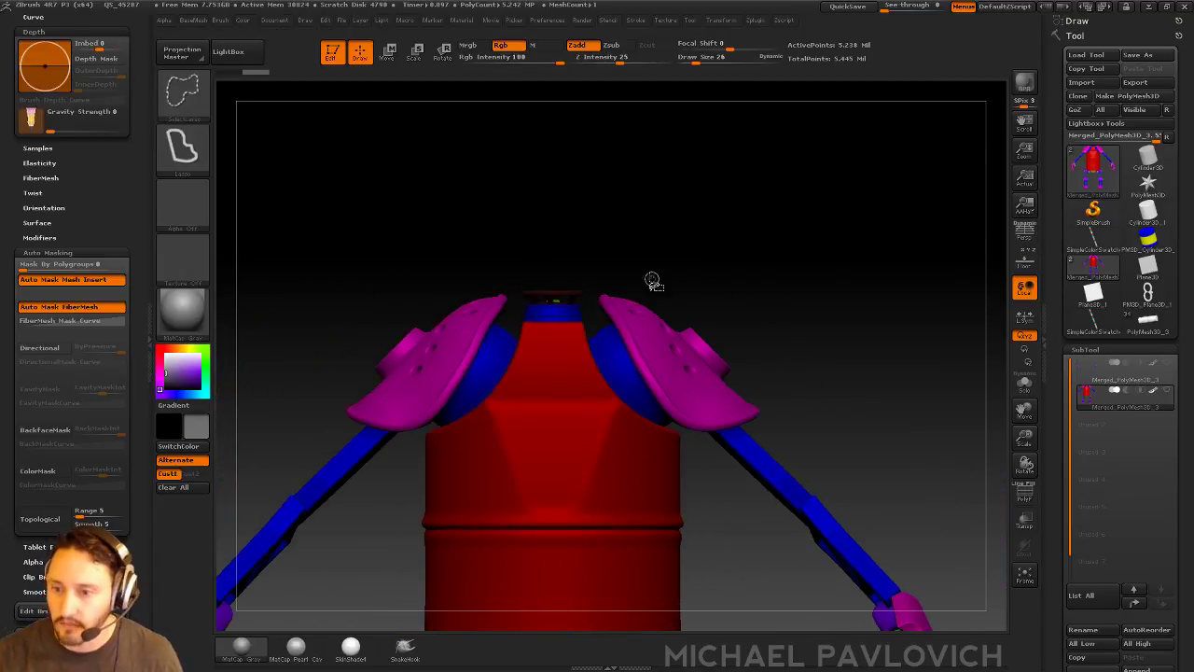
{"action": "mouse_move", "coordinate": [637, 270]}
{"action": "left_mouse_down", "text": "ctrl+shift"}
{"action": "mouse_move", "coordinate": [597, 306]}
{"action": "mouse_move", "coordinate": [644, 279]}
{"action": "left_mouse_up", "text": "ctrl+shift"}
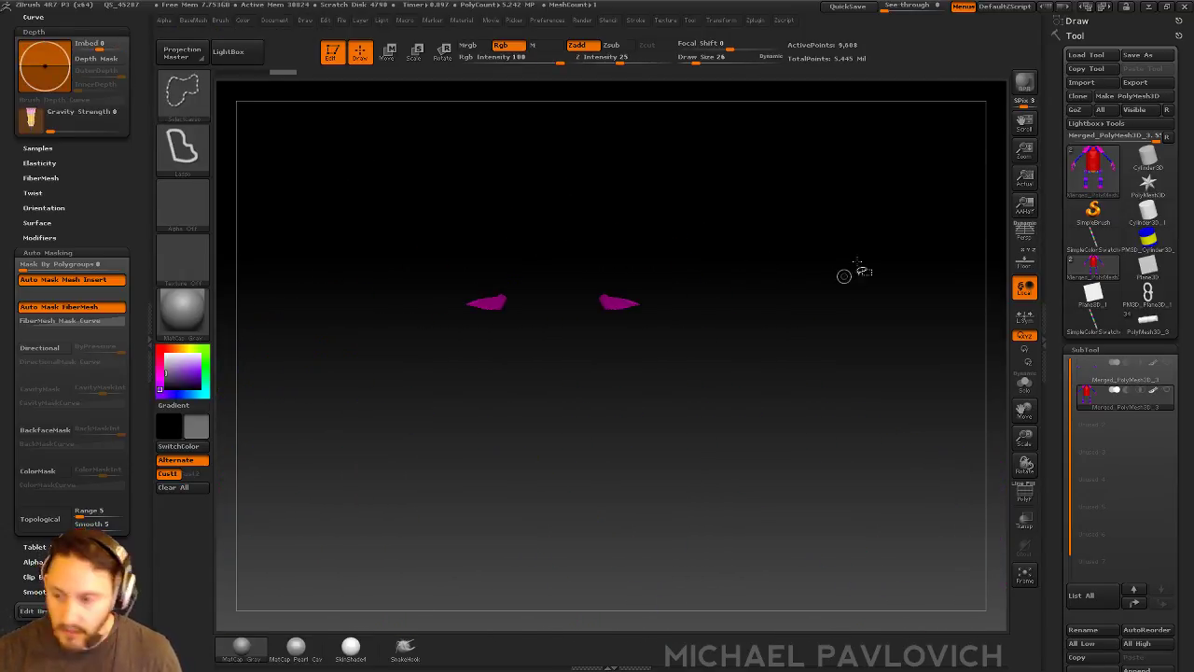
{"action": "key", "text": "ctrl+shift+a"}
{"action": "key", "text": "1"}
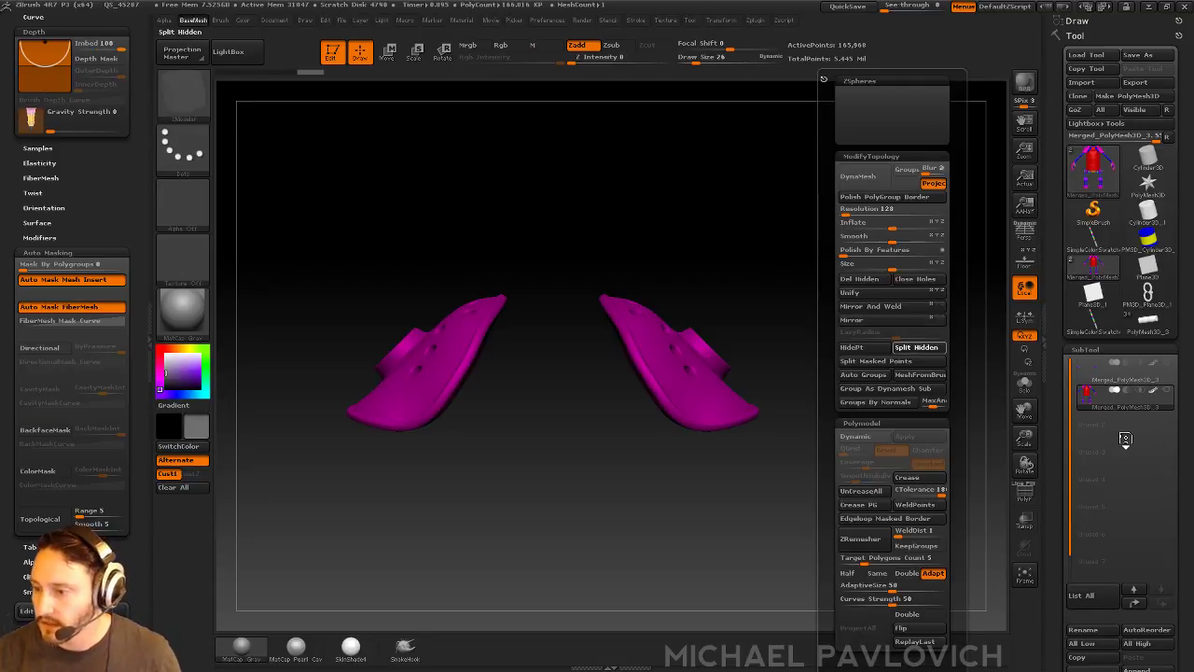
{"action": "left_click", "coordinate": [1119, 418]}
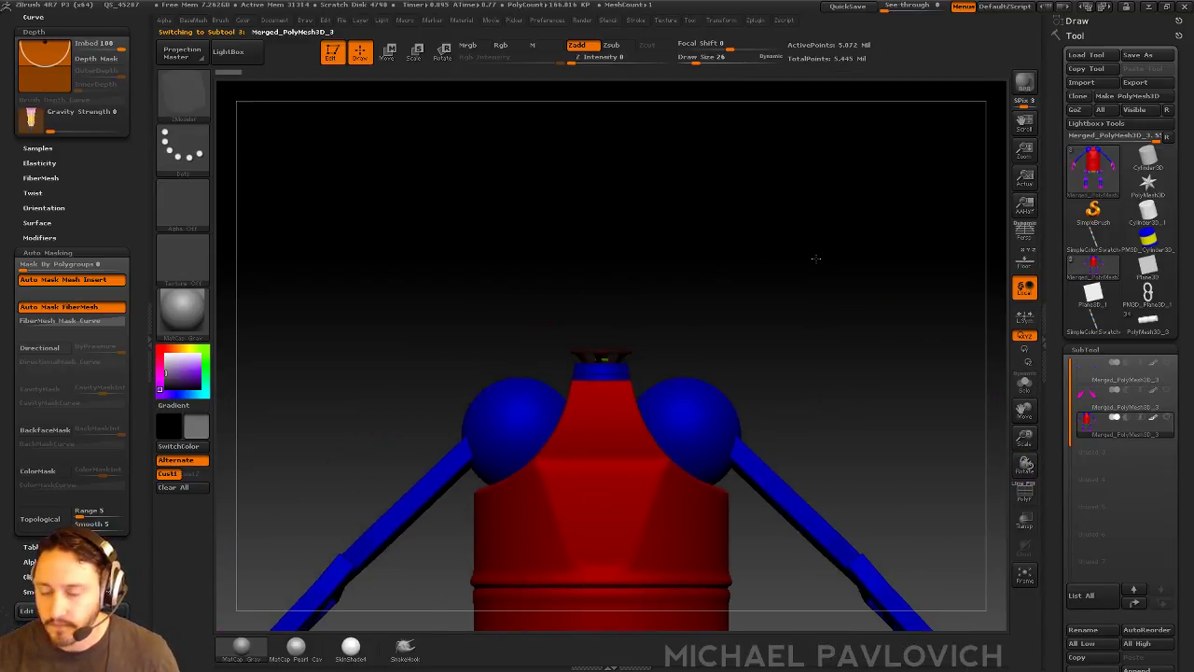
Isolate the dark red collar piece around the neck, split it into its own subtool, and make the remaining body active
{"action": "mouse_move", "coordinate": [820, 258]}
{"action": "left_mouse_down"}
{"action": "mouse_move", "coordinate": [821, 317]}
{"action": "mouse_move", "coordinate": [831, 317]}
{"action": "mouse_move", "coordinate": [816, 285]}
{"action": "left_mouse_up"}
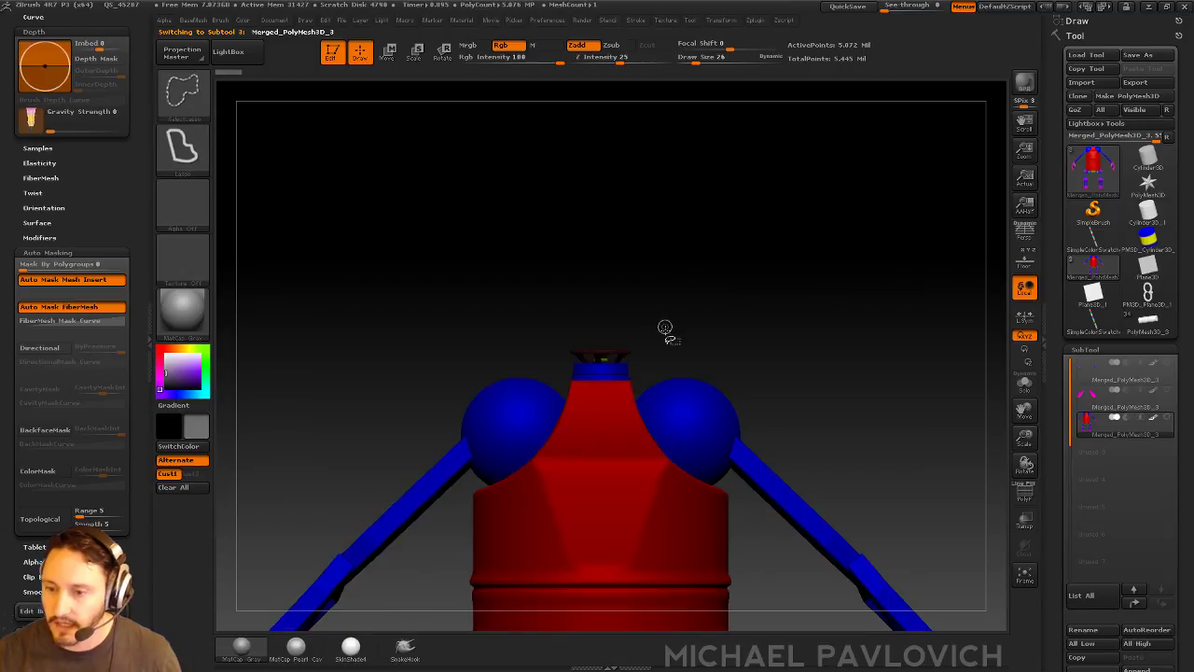
{"action": "left_click", "coordinate": [835, 308], "text": "ctrl+shift"}
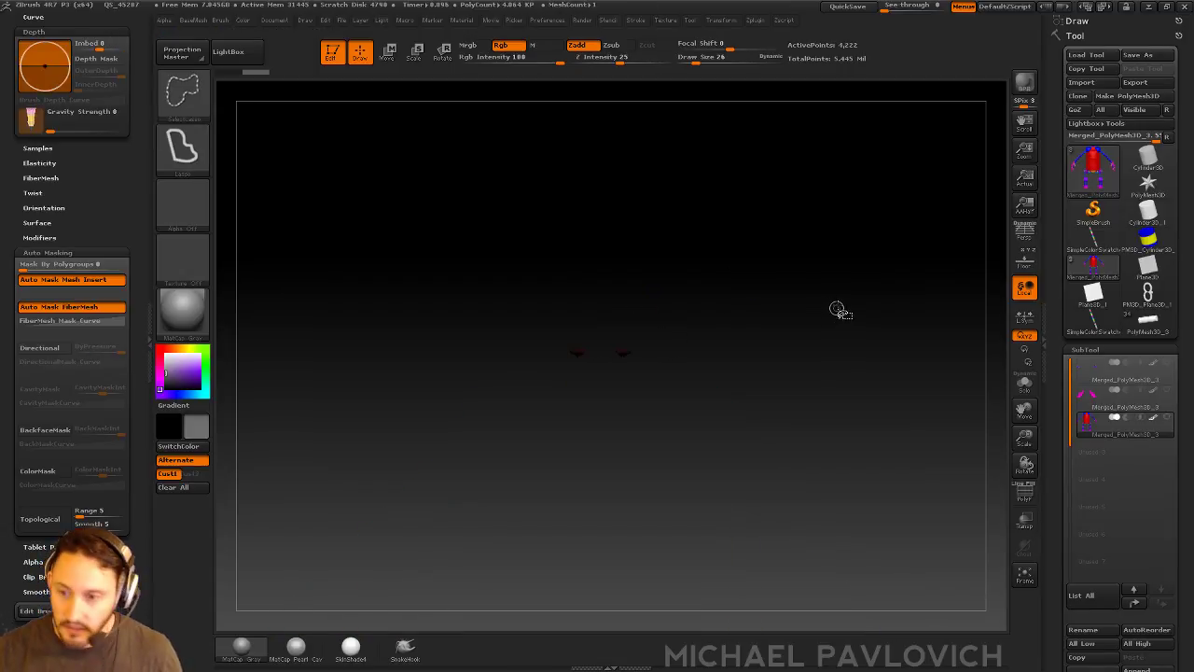
{"action": "key", "text": "ctrl+shift+a"}
{"action": "key", "text": "2"}
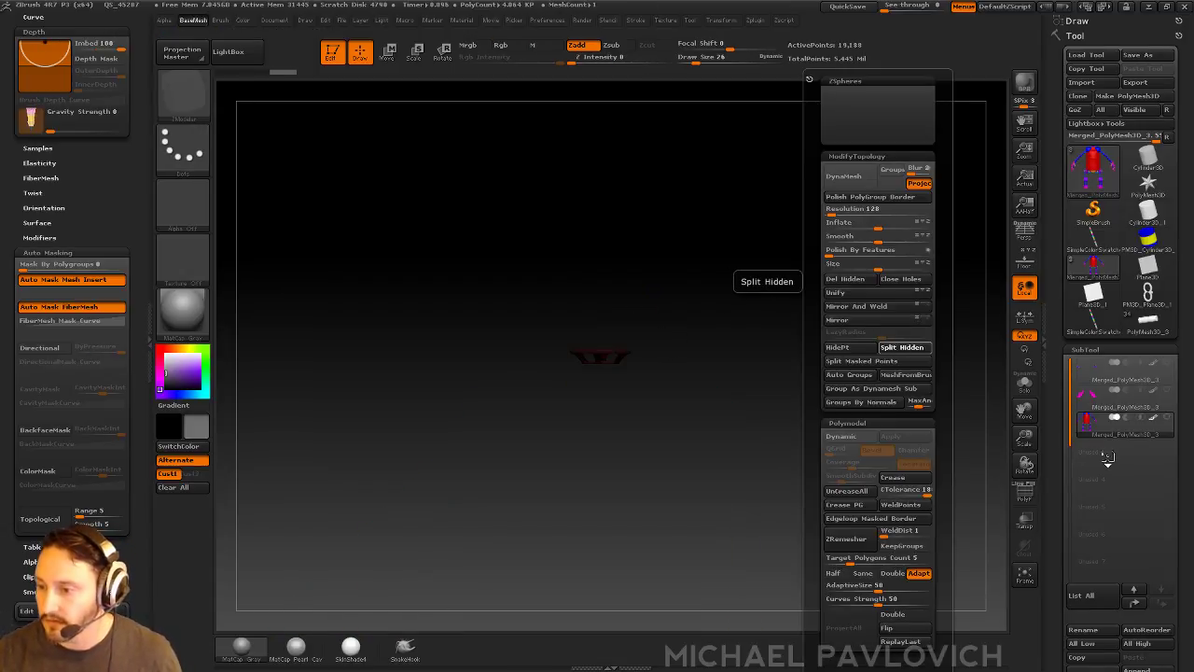
{"action": "left_click", "coordinate": [1110, 452]}
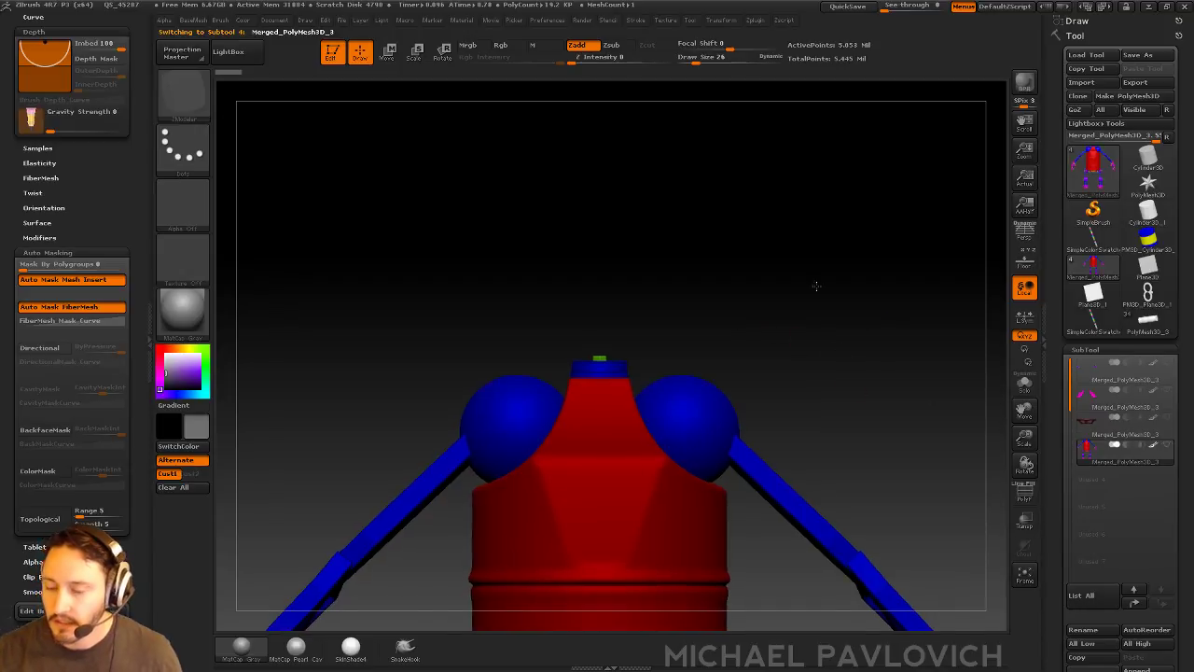
Isolate the hip axle with its purple end caps and teal coil, split it into its own subtool, and make the remaining body active
{"action": "left_click_drag", "start_coordinate": [805, 248], "coordinate": [755, 359], "text": "alt"}
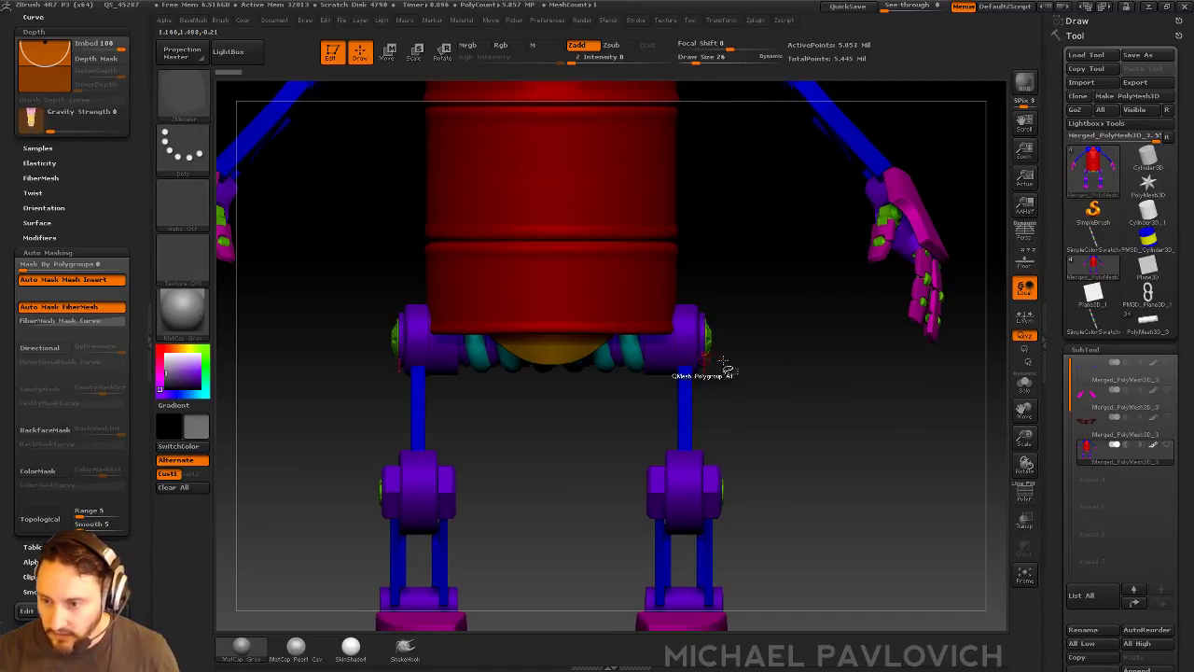
{"action": "key", "text": "ctrl+shift"}
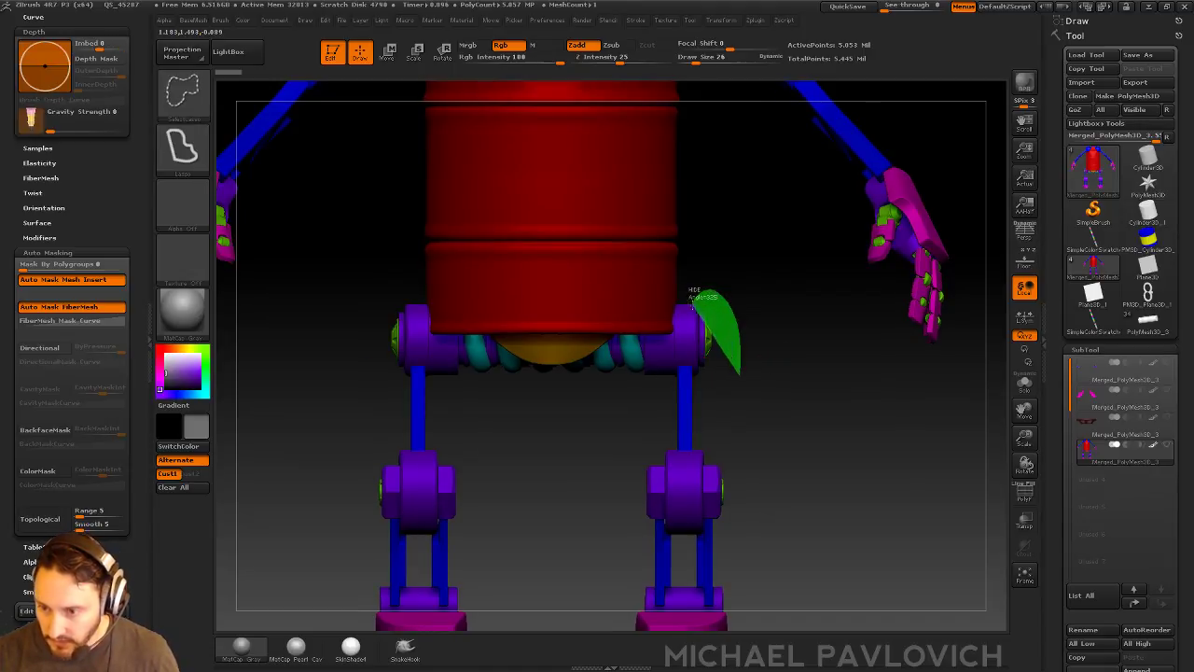
{"action": "left_click", "coordinate": [746, 369], "text": "ctrl+shift"}
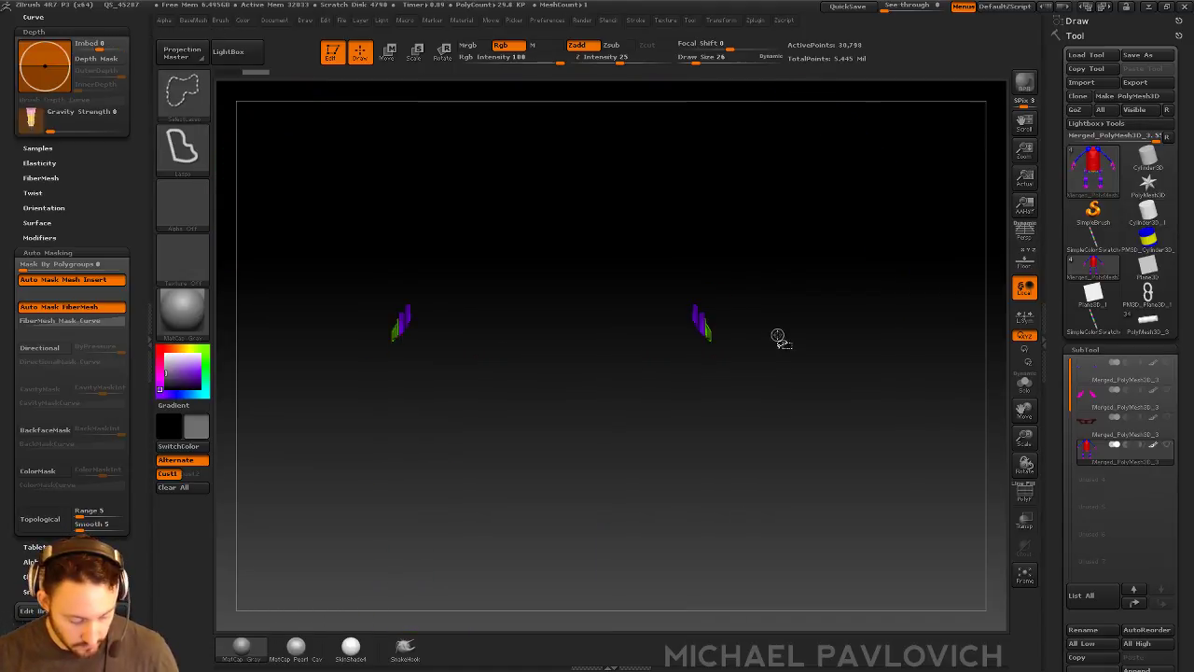
{"action": "left_click", "coordinate": [581, 372], "text": "ctrl+shift"}
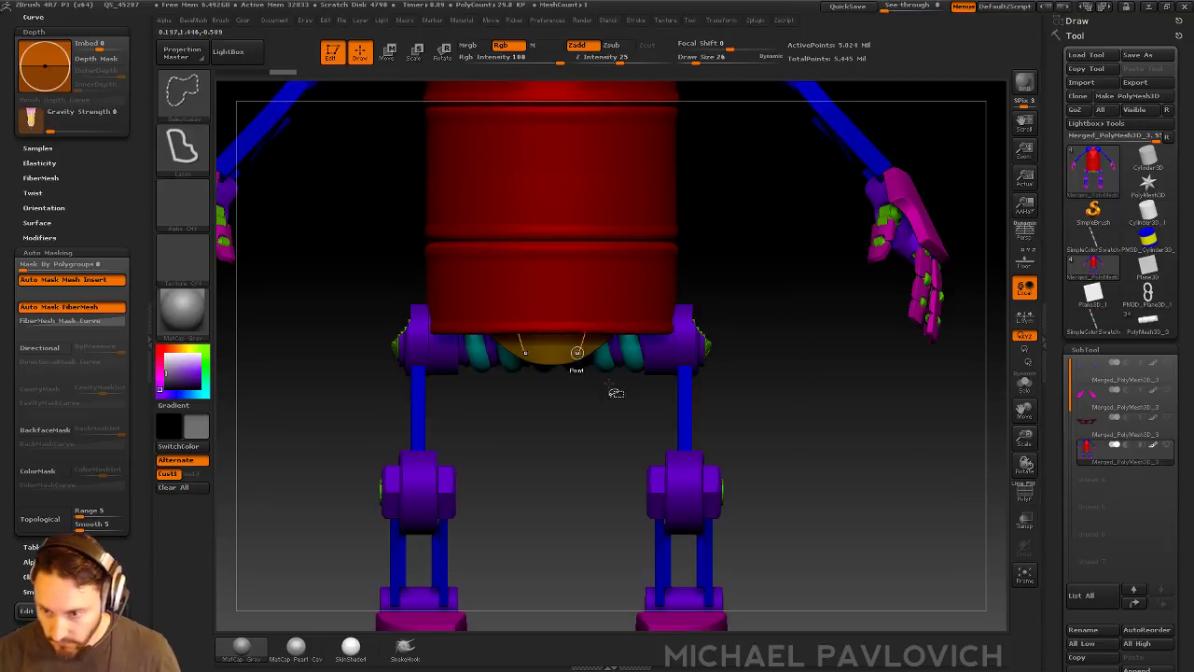
{"action": "mouse_move", "coordinate": [659, 372]}
{"action": "left_mouse_down", "text": "ctrl+alt+shift"}
{"action": "mouse_move", "coordinate": [644, 350]}
{"action": "mouse_move", "coordinate": [509, 395]}
{"action": "left_mouse_up", "text": "ctrl+alt+shift"}
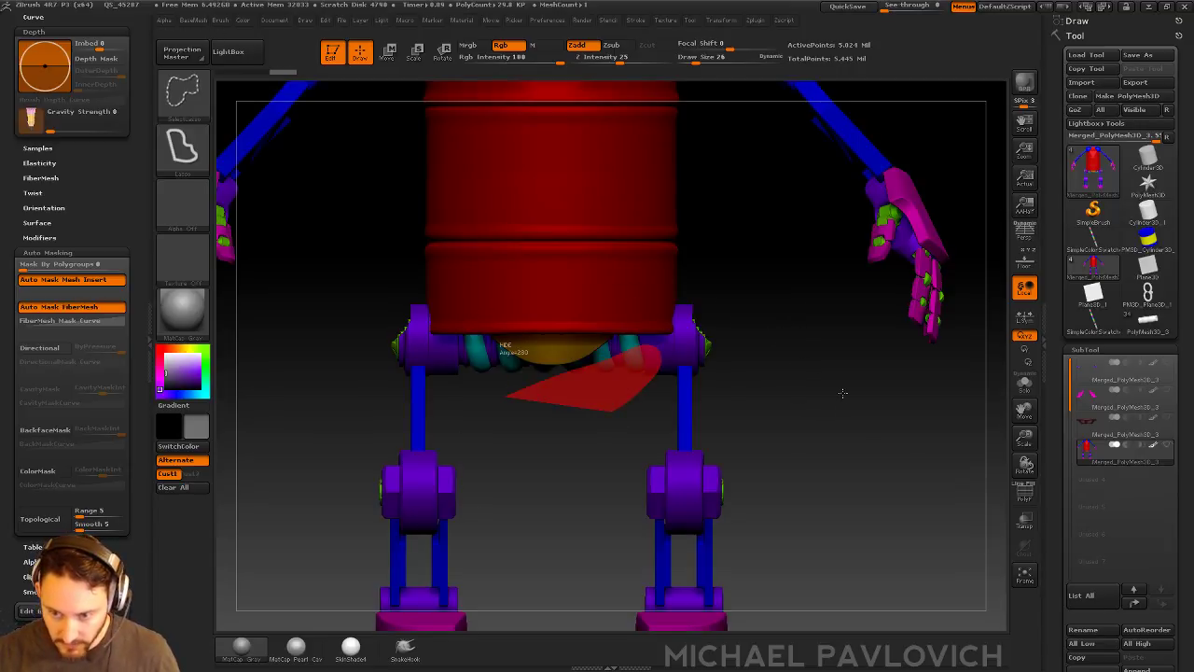
{"action": "left_click", "coordinate": [897, 443], "text": "ctrl+shift"}
{"action": "key", "text": "ctrl+shift+a"}
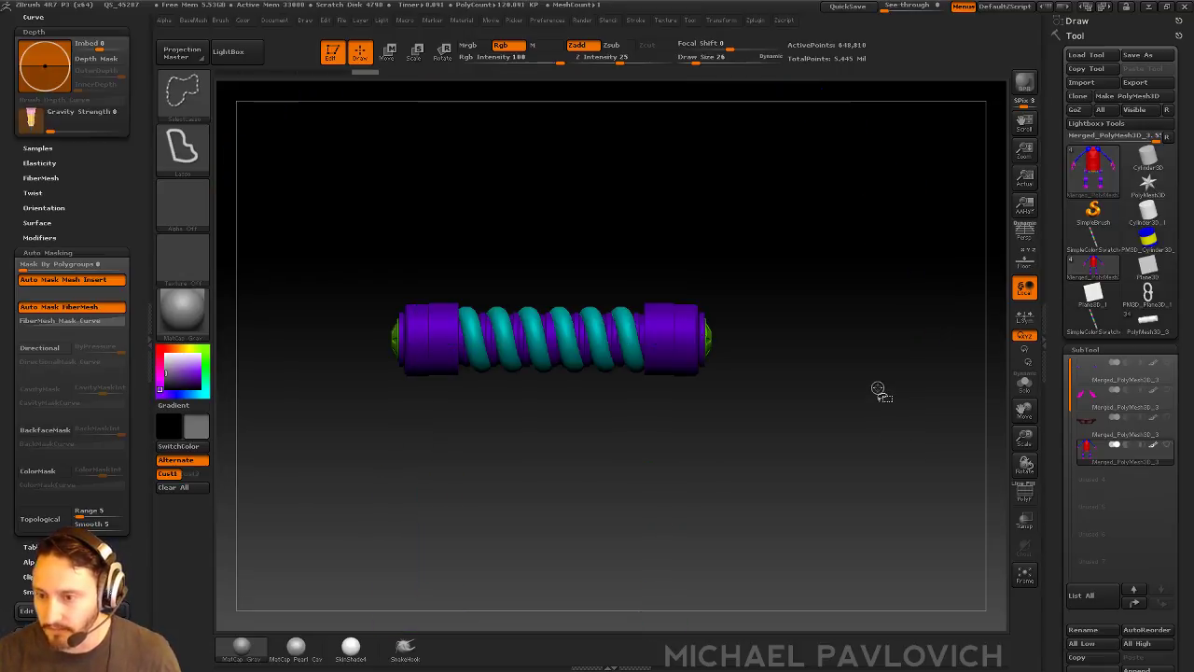
{"action": "key", "text": "2"}
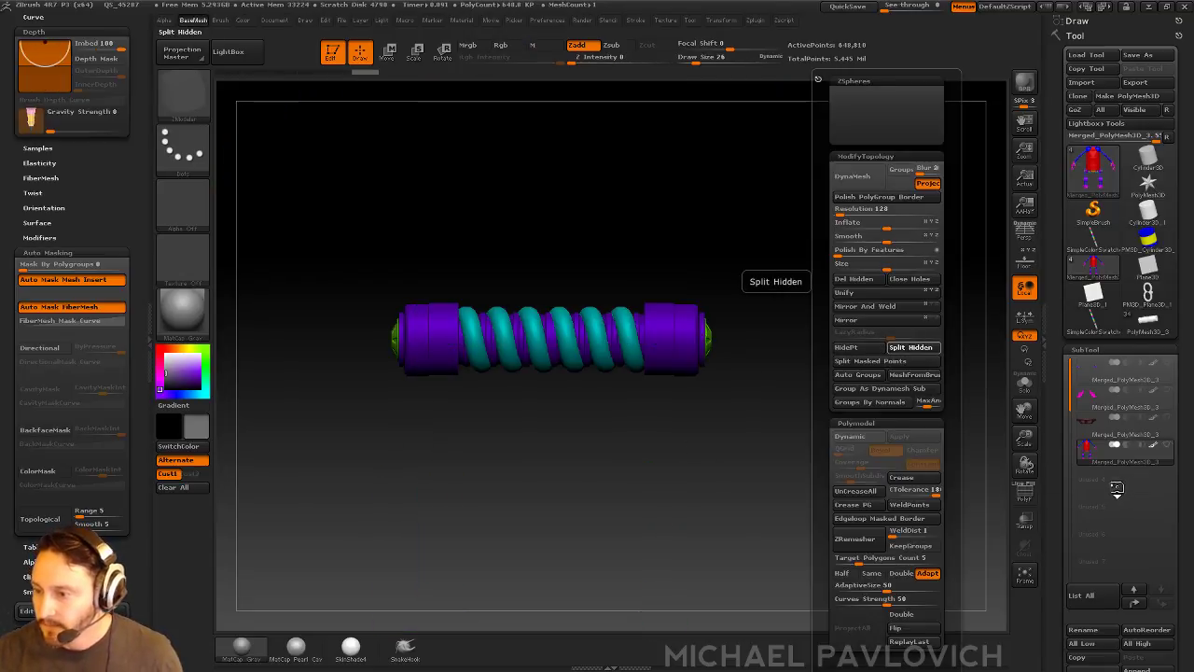
{"action": "left_click", "coordinate": [1117, 483]}
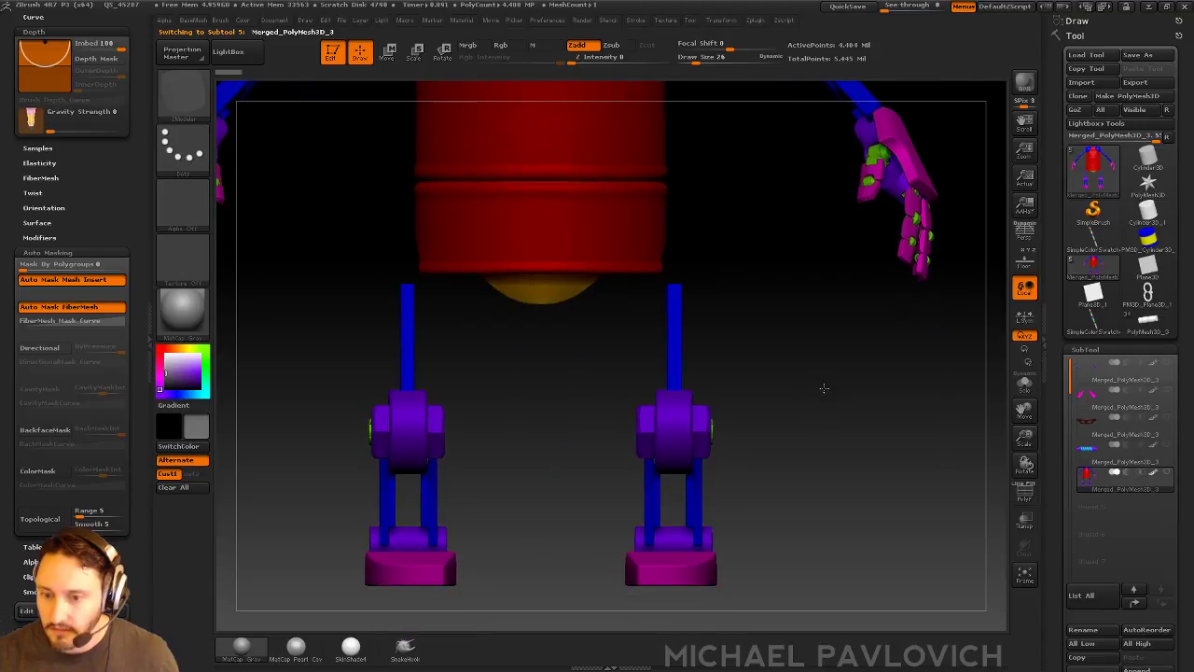
Isolate the purple discs and hex nuts of both knee joints, split them into their own subtool, and make the remaining body active
{"action": "mouse_move", "coordinate": [820, 384]}
{"action": "left_mouse_down", "text": "alt"}
{"action": "mouse_move", "coordinate": [800, 389]}
{"action": "mouse_move", "coordinate": [819, 432]}
{"action": "mouse_move", "coordinate": [775, 444]}
{"action": "mouse_move", "coordinate": [725, 419]}
{"action": "left_mouse_up", "text": "alt"}
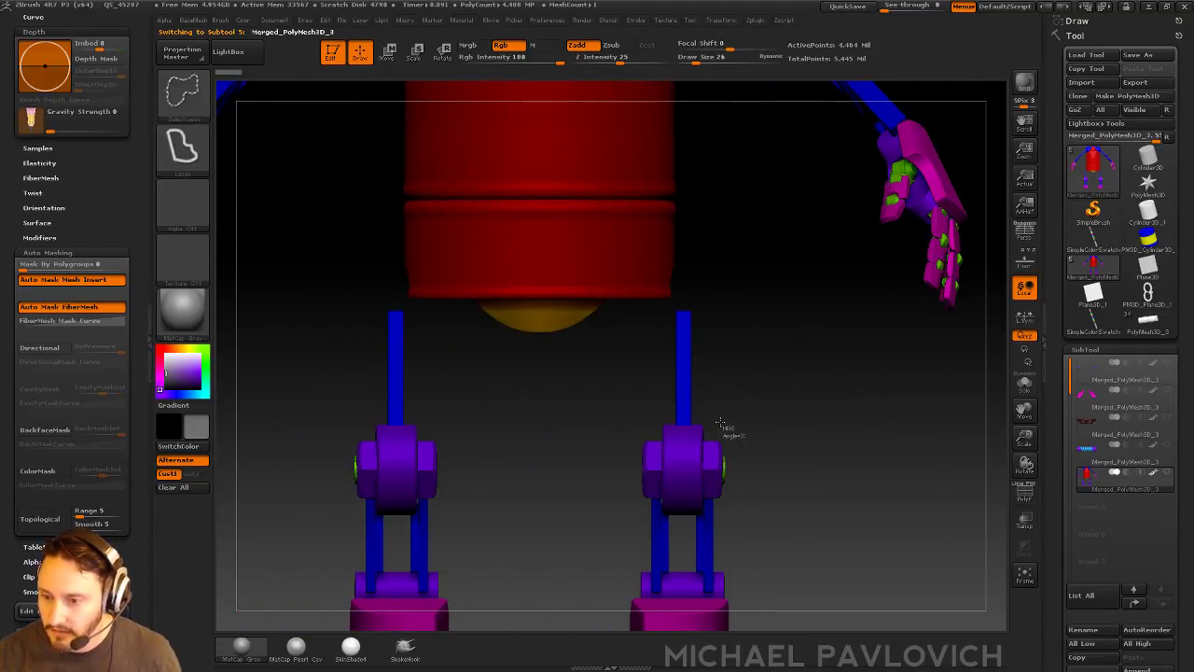
{"action": "left_click_drag", "start_coordinate": [743, 476], "coordinate": [751, 480], "text": "ctrl+shift"}
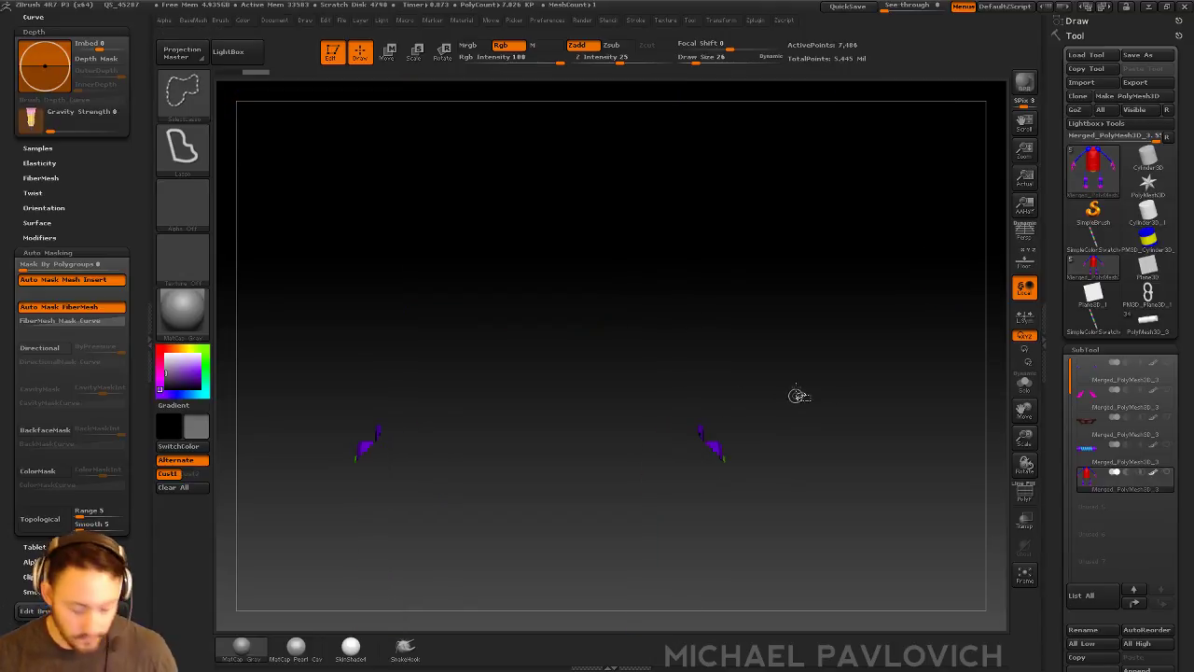
{"action": "key", "text": "ctrl+shift+a"}
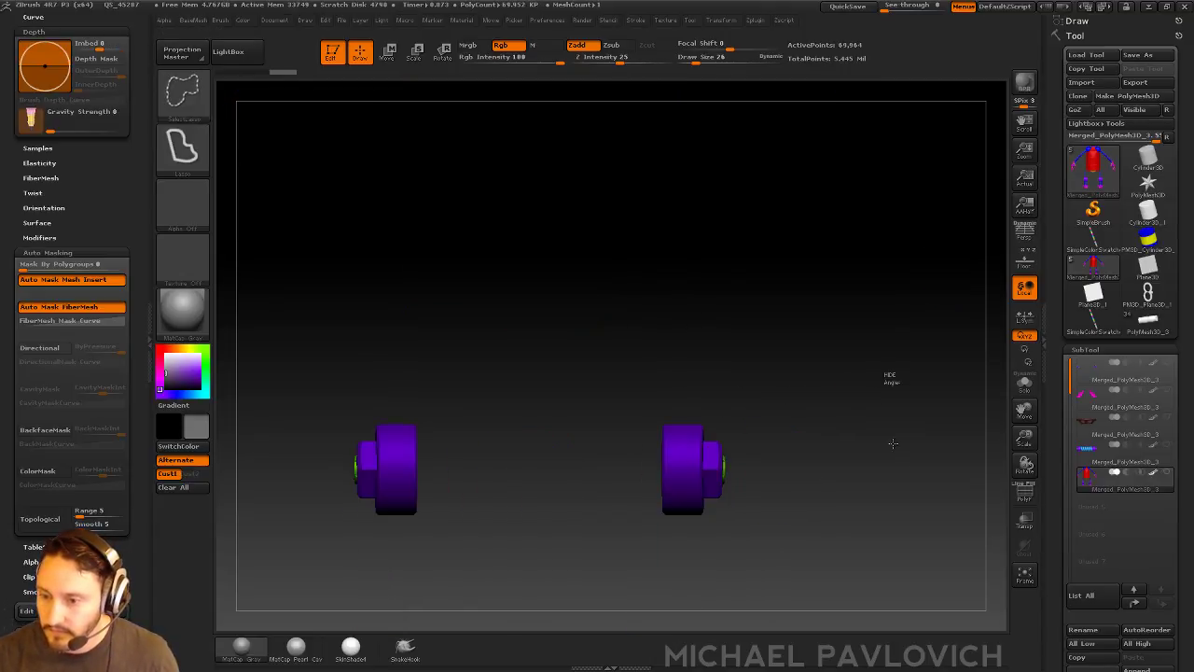
{"action": "mouse_move", "coordinate": [892, 439]}
{"action": "left_mouse_down", "text": "ctrl+shift"}
{"action": "mouse_move", "coordinate": [880, 410]}
{"action": "mouse_move", "coordinate": [896, 405]}
{"action": "mouse_move", "coordinate": [879, 402]}
{"action": "left_mouse_up", "text": "ctrl+shift"}
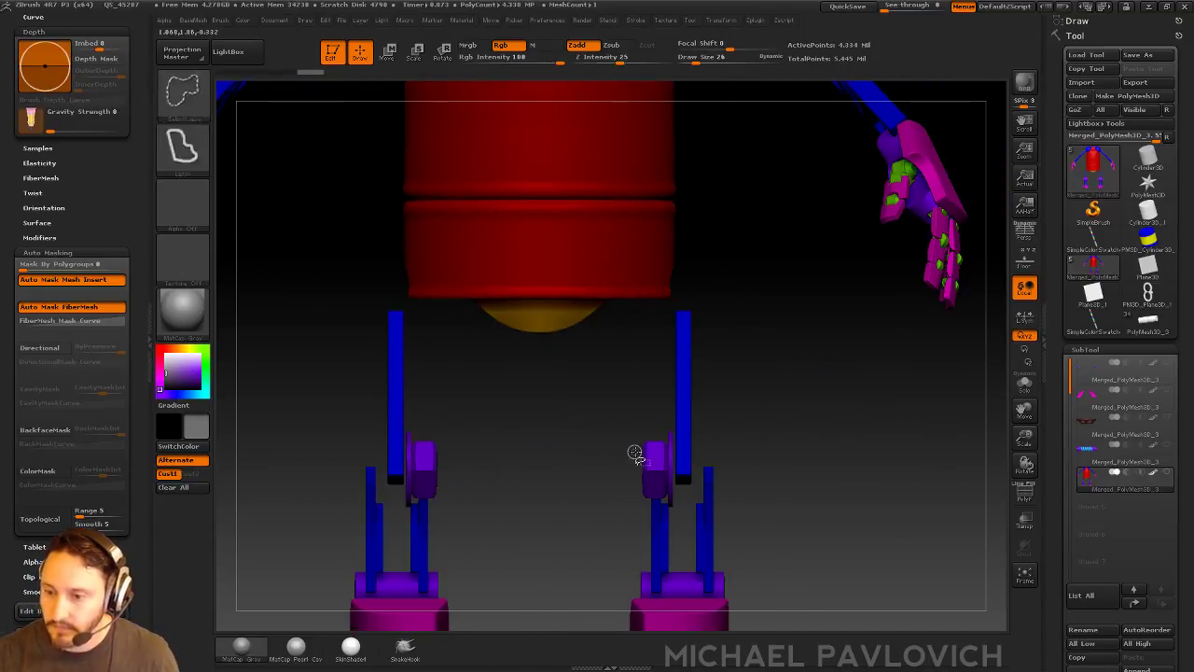
{"action": "left_click_drag", "start_coordinate": [637, 452], "coordinate": [605, 464], "text": "ctrl+alt+shift"}
{"action": "left_click_drag", "start_coordinate": [833, 371], "coordinate": [833, 370], "text": "ctrl+alt+shift"}
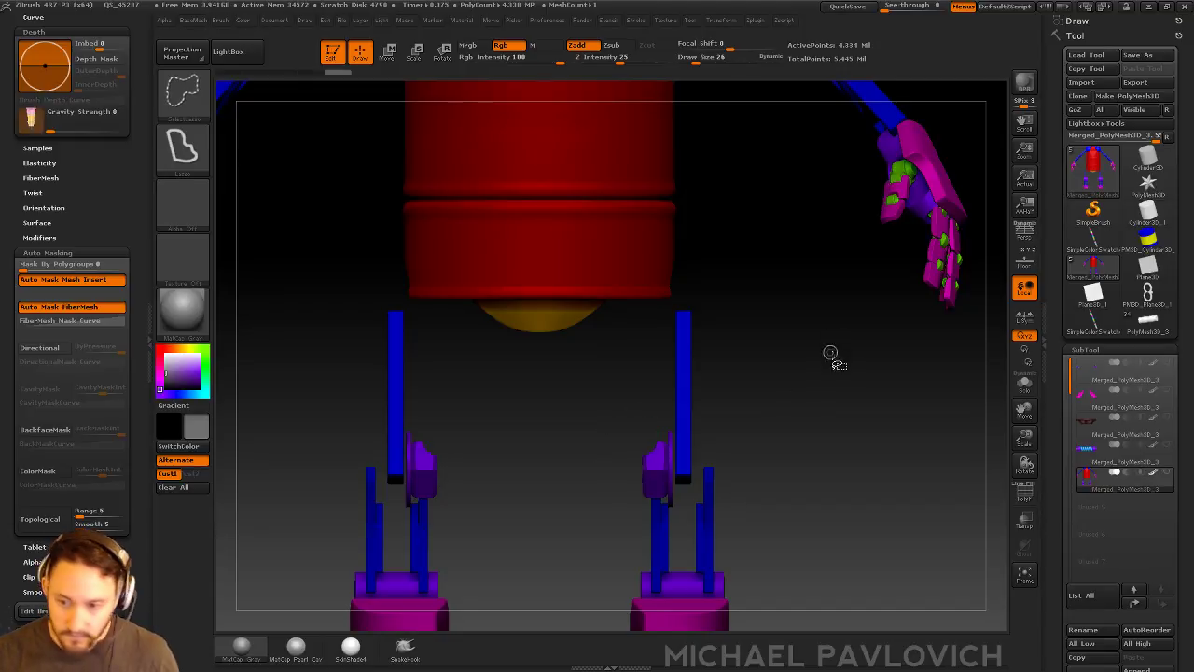
{"action": "left_click", "coordinate": [871, 411], "text": "ctrl+shift"}
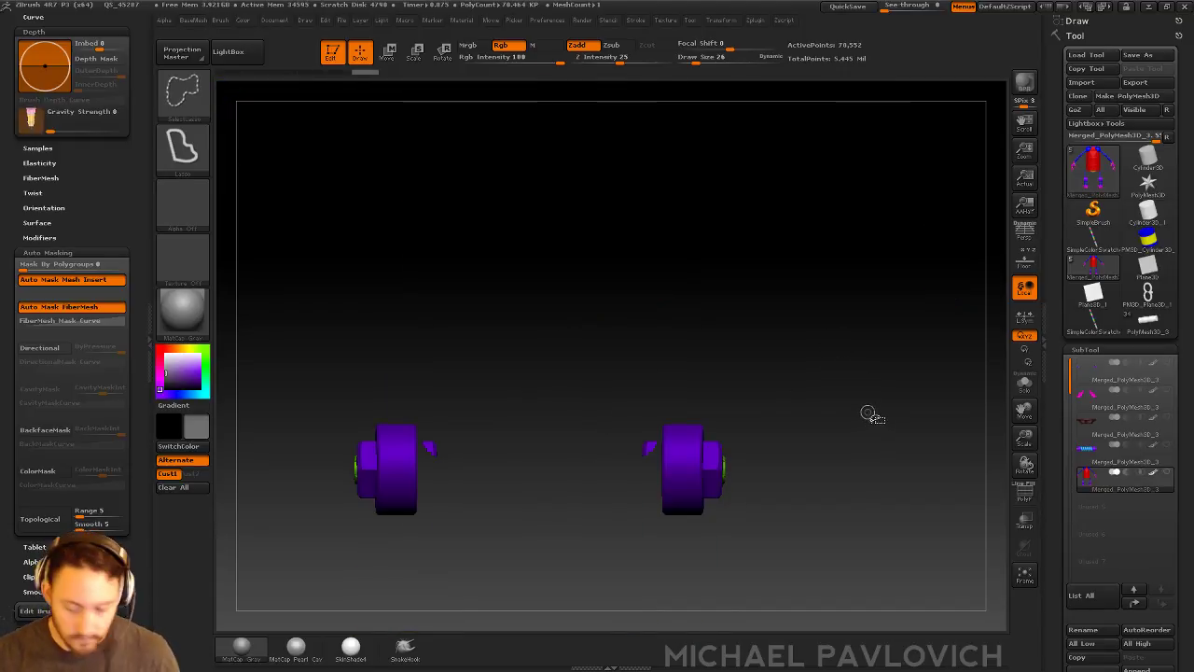
{"action": "key", "text": "ctrl+shift+a"}
{"action": "key", "text": "2"}
{"action": "left_click", "coordinate": [911, 348]}
{"action": "left_click", "coordinate": [1118, 511]}
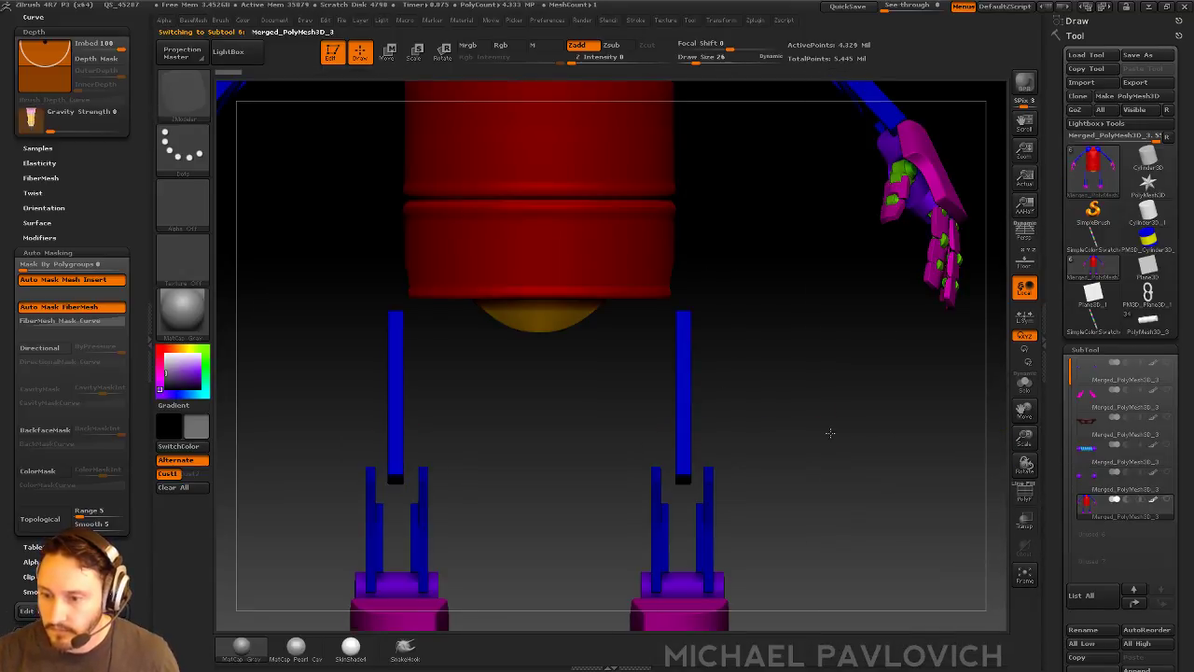
Isolate the round green-and-purple ankle joint parts in side view, split them into their own subtool, and make the remaining body active
{"action": "mouse_move", "coordinate": [825, 396]}
{"action": "left_mouse_down", "text": "alt"}
{"action": "mouse_move", "coordinate": [818, 372]}
{"action": "mouse_move", "coordinate": [842, 265]}
{"action": "mouse_move", "coordinate": [631, 370]}
{"action": "left_mouse_up", "text": "alt"}
{"action": "key", "text": "ctrl+shift"}
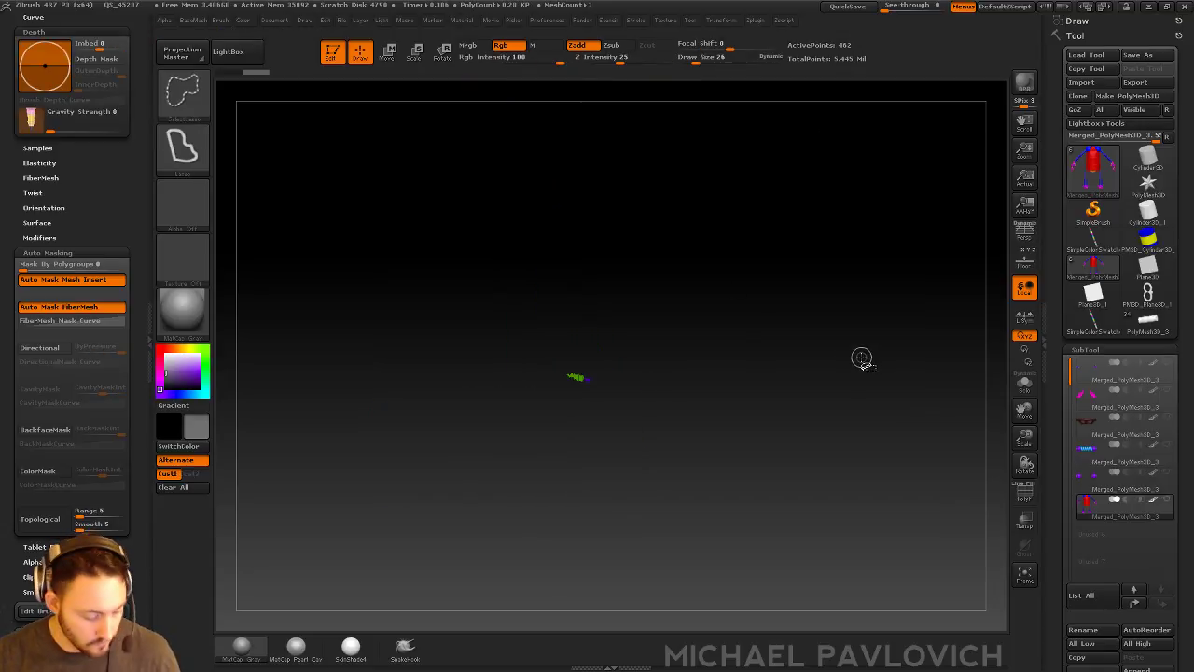
{"action": "key", "text": "ctrl+shift+a"}
{"action": "key", "text": "2"}
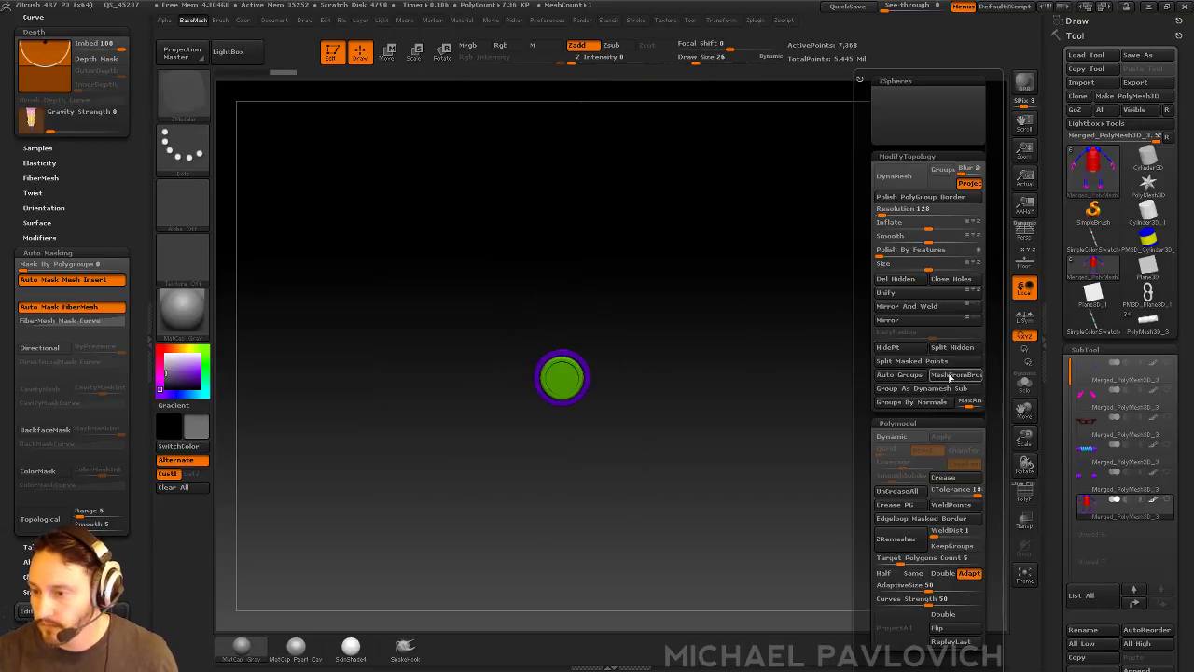
{"action": "left_click", "coordinate": [1124, 527]}
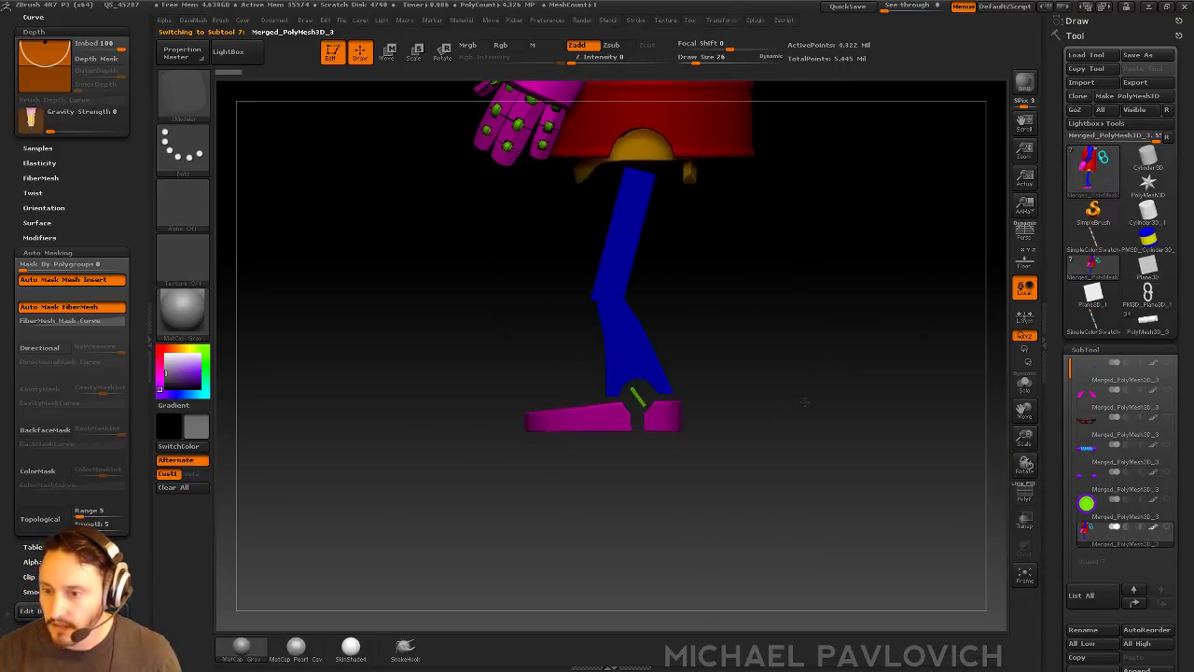
{"action": "left_click_drag", "start_coordinate": [807, 407], "coordinate": [835, 279], "text": "alt"}
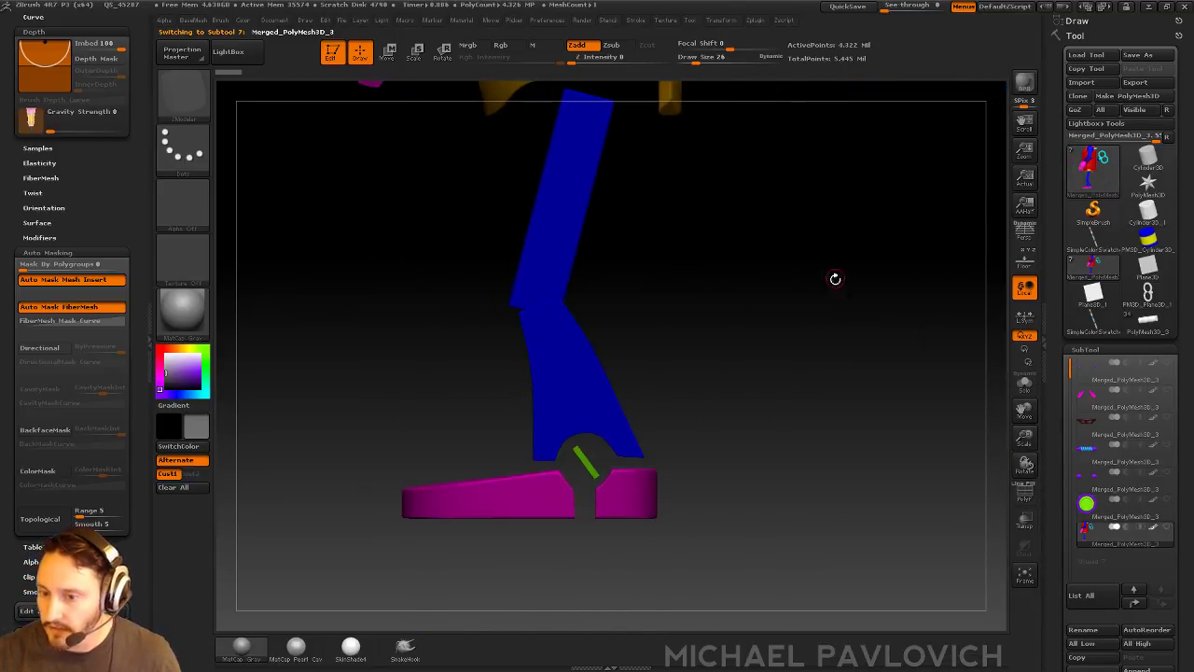
Split the small green bar at the ankle into its own subtool and merge it with the round ankle joint subtool
{"action": "left_click", "coordinate": [580, 456], "text": "ctrl+shift"}
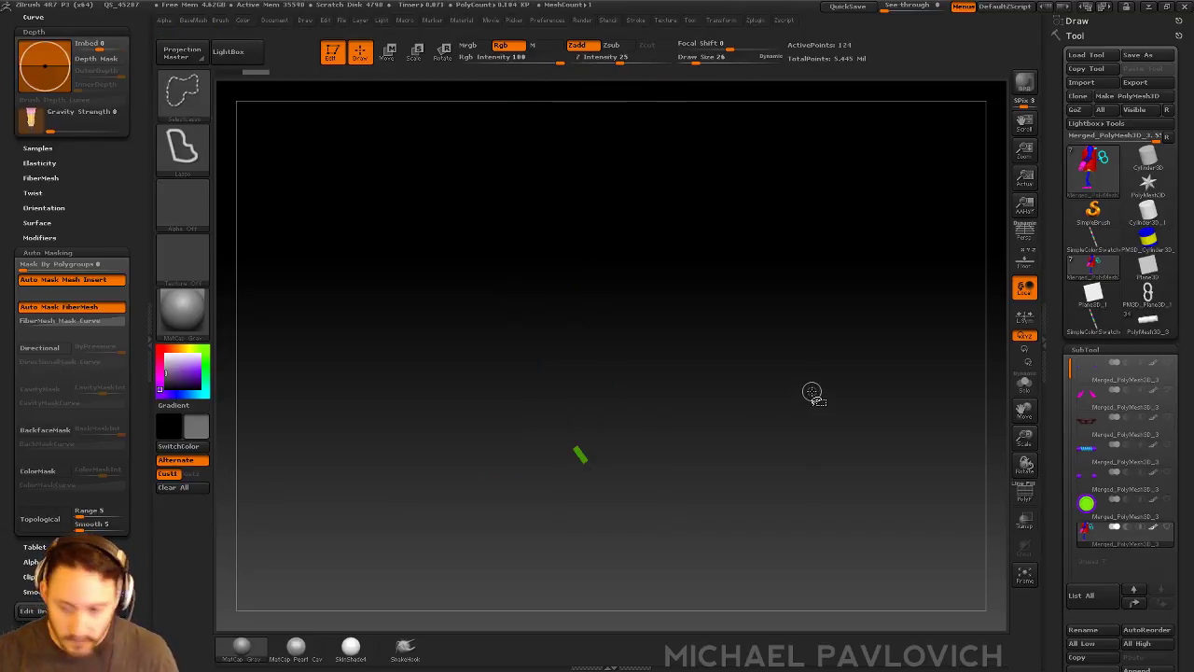
{"action": "key", "text": "1"}
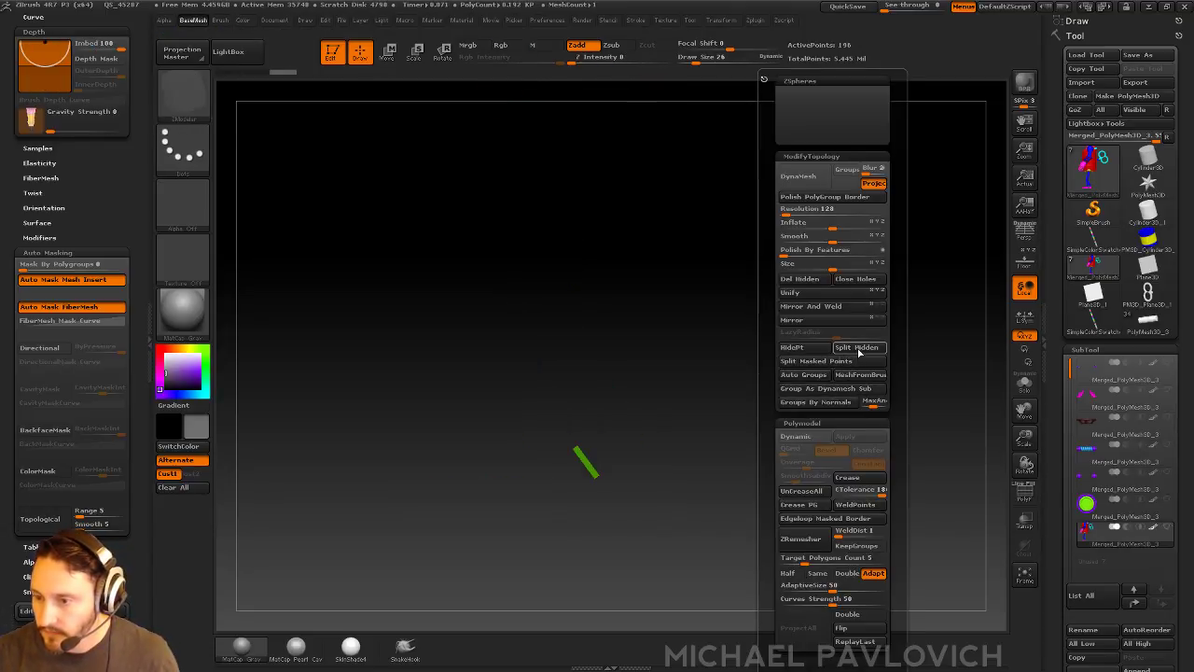
{"action": "left_click", "coordinate": [1107, 510]}
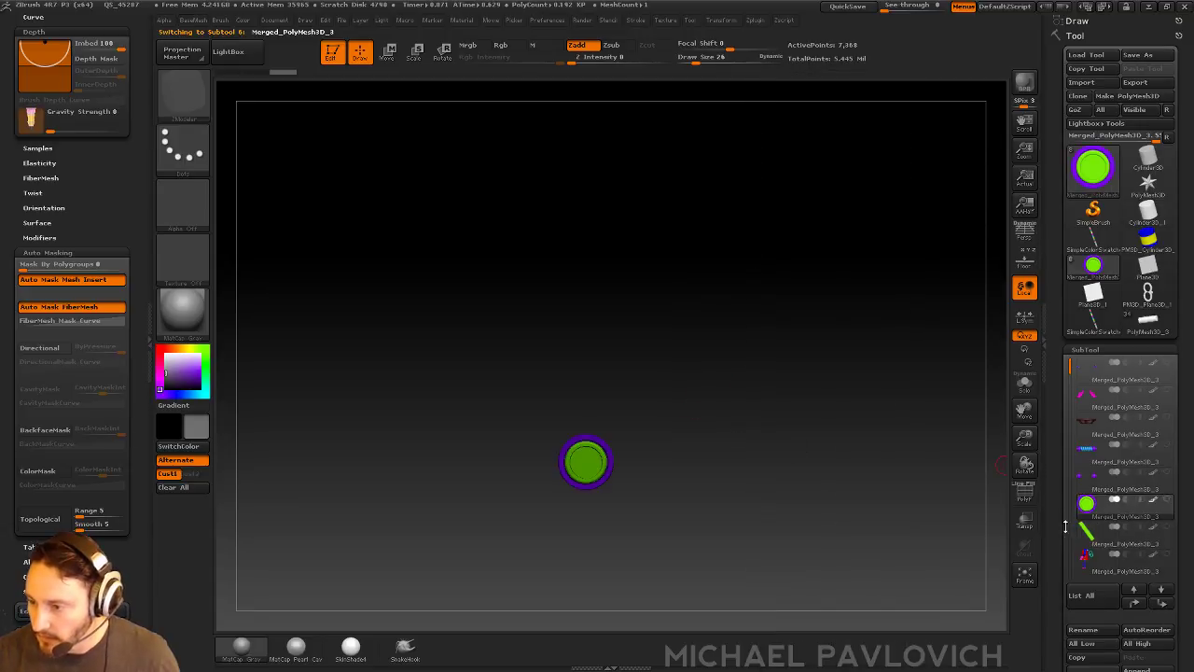
{"action": "scroll", "coordinate": [1054, 430], "scroll_direction": "down", "scroll_amount": 5}
{"action": "key", "text": "shift"}
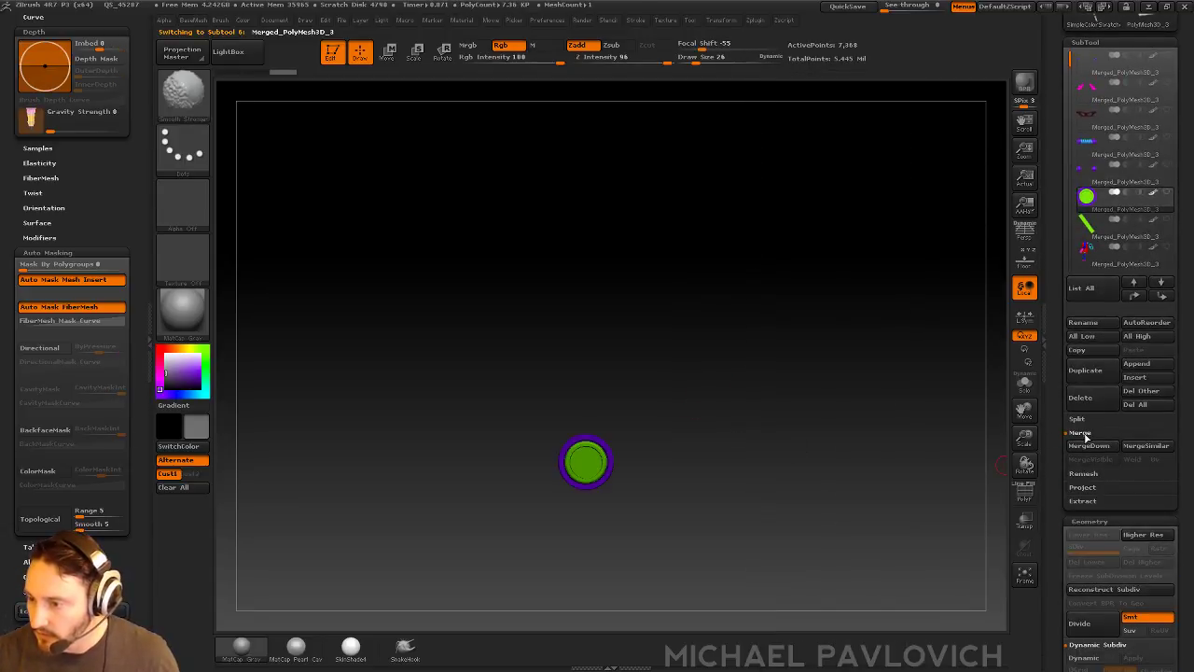
{"action": "left_click", "coordinate": [1090, 445]}
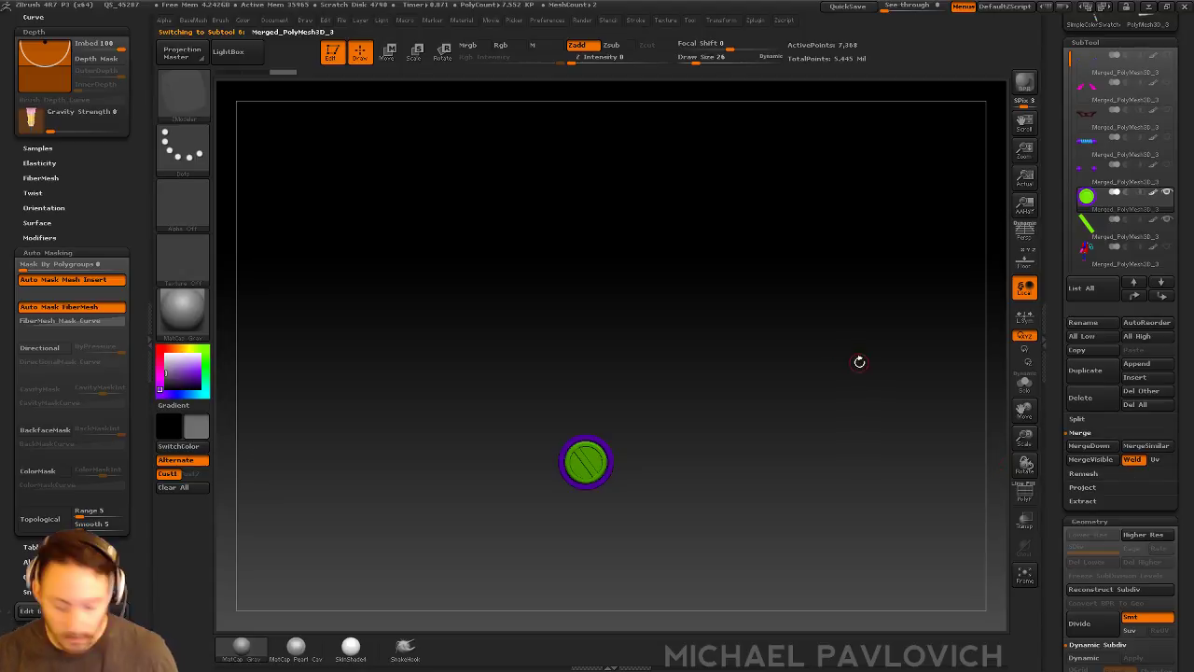
{"action": "key", "text": "ctrl+e"}
{"action": "left_click", "coordinate": [852, 394]}
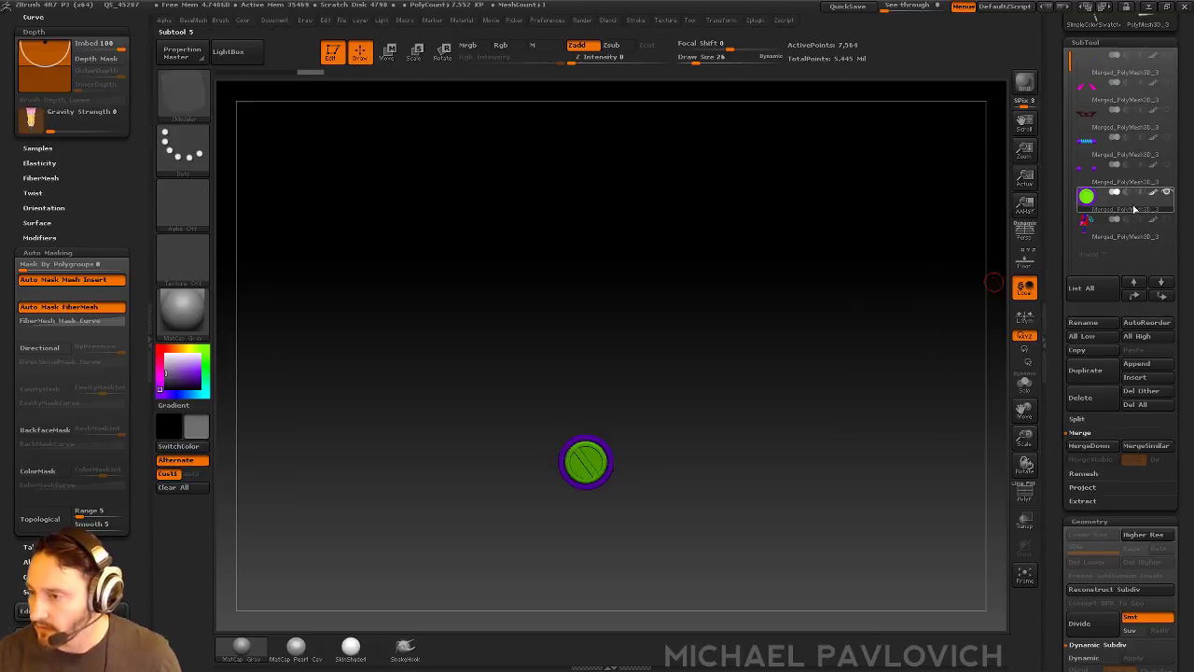
Isolate the blue shoulder balls with their upper arm rods in the remaining body and split them into their own subtool
{"action": "mouse_move", "coordinate": [902, 282]}
{"action": "left_mouse_down"}
{"action": "mouse_move", "coordinate": [765, 342]}
{"action": "mouse_move", "coordinate": [726, 302]}
{"action": "mouse_move", "coordinate": [784, 280]}
{"action": "mouse_move", "coordinate": [829, 296]}
{"action": "mouse_move", "coordinate": [906, 255]}
{"action": "mouse_move", "coordinate": [897, 238]}
{"action": "mouse_move", "coordinate": [882, 277]}
{"action": "mouse_move", "coordinate": [931, 285]}
{"action": "mouse_move", "coordinate": [930, 333]}
{"action": "mouse_move", "coordinate": [898, 219]}
{"action": "left_mouse_up"}
{"action": "key", "text": "s"}
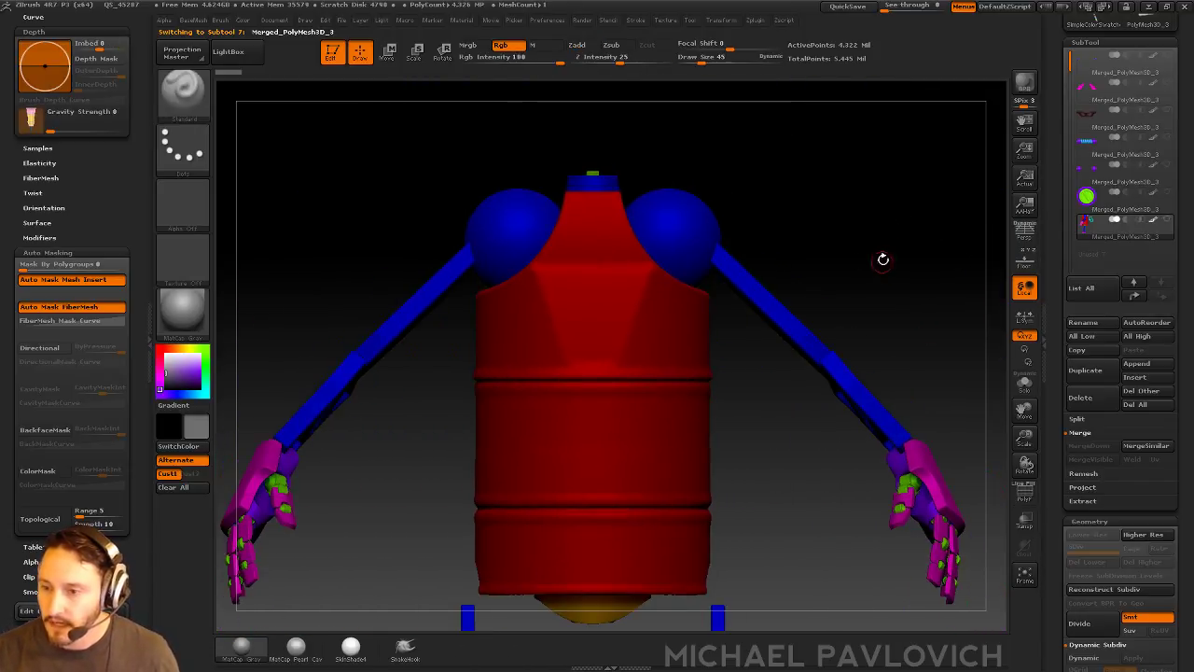
{"action": "key", "text": "ctrl+shift"}
{"action": "mouse_move", "coordinate": [770, 247]}
{"action": "left_mouse_down", "text": "ctrl+shift"}
{"action": "mouse_move", "coordinate": [723, 271]}
{"action": "mouse_move", "coordinate": [767, 245]}
{"action": "left_mouse_up", "text": "ctrl+shift"}
{"action": "key", "text": "ctrl+shift+a"}
{"action": "key", "text": "1"}
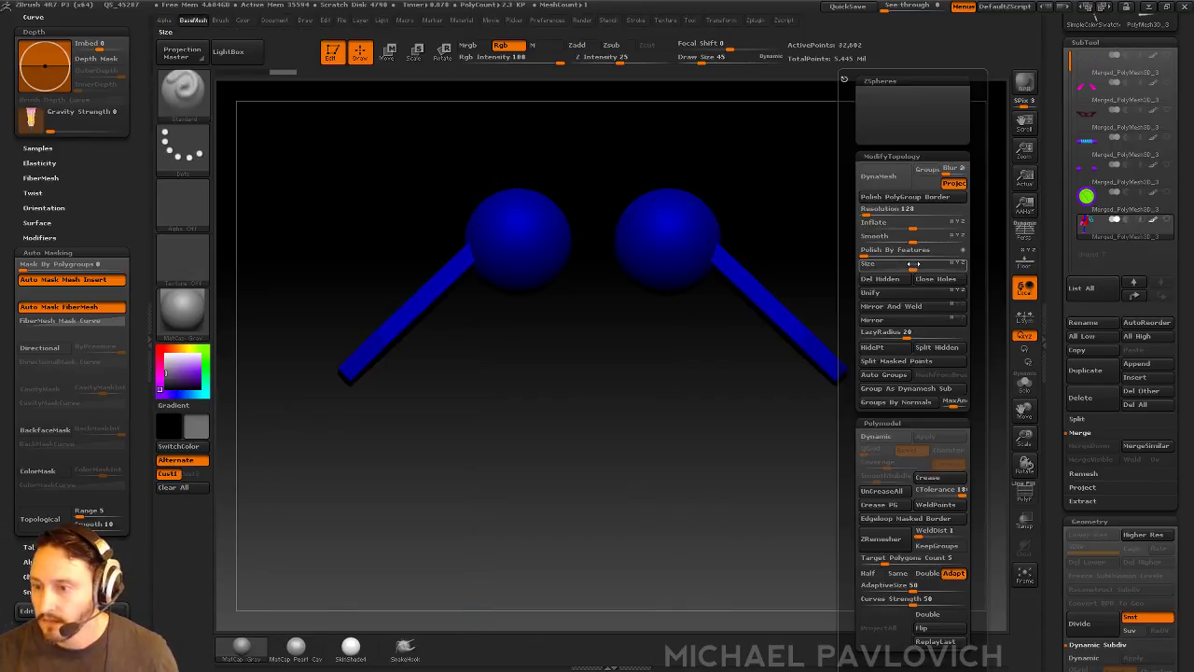
{"action": "left_click", "coordinate": [936, 346]}
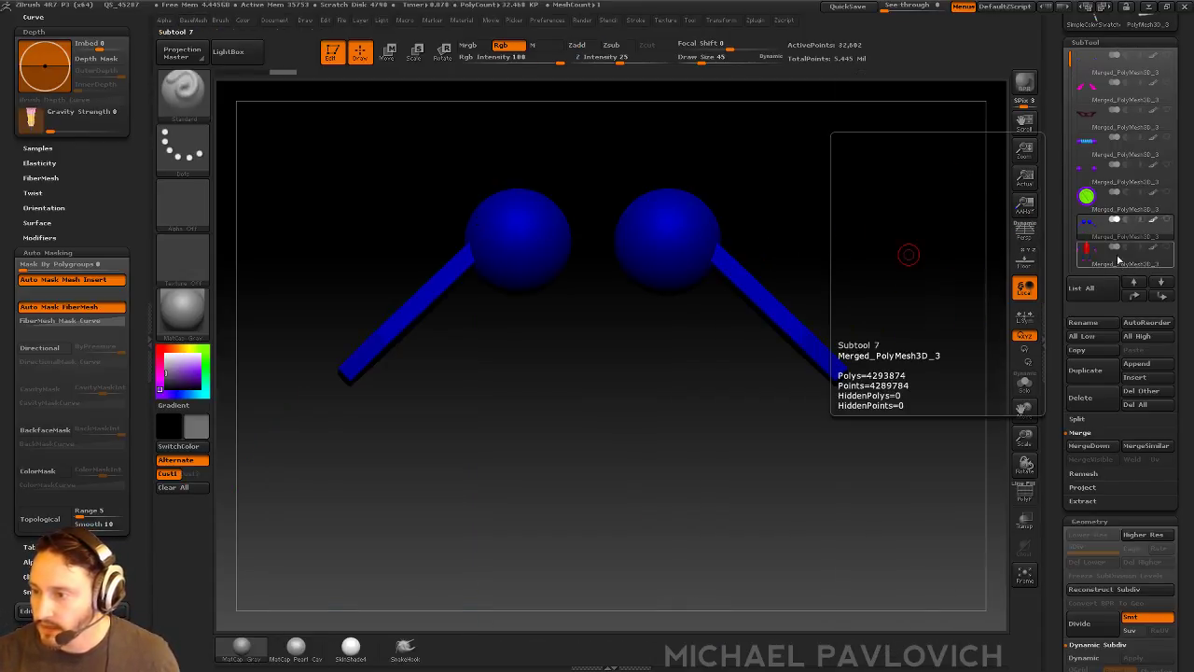
Isolate the curved purple hose with its grey ring in the remaining body and split it into its own subtool
{"action": "left_click_drag", "start_coordinate": [835, 228], "coordinate": [852, 248]}
{"action": "mouse_move", "coordinate": [632, 349]}
{"action": "left_mouse_down", "text": "ctrl+shift"}
{"action": "mouse_move", "coordinate": [608, 315]}
{"action": "mouse_move", "coordinate": [623, 372]}
{"action": "mouse_move", "coordinate": [635, 347]}
{"action": "left_mouse_up", "text": "ctrl+shift"}
{"action": "key", "text": "ctrl+shift+a"}
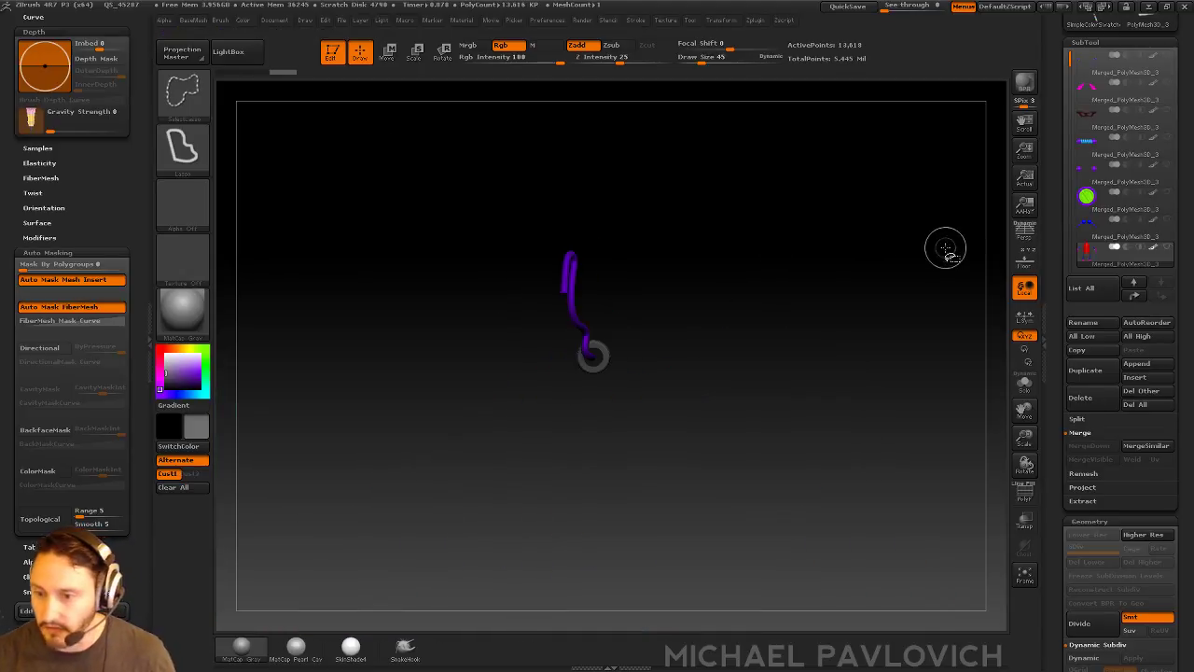
{"action": "key", "text": "1"}
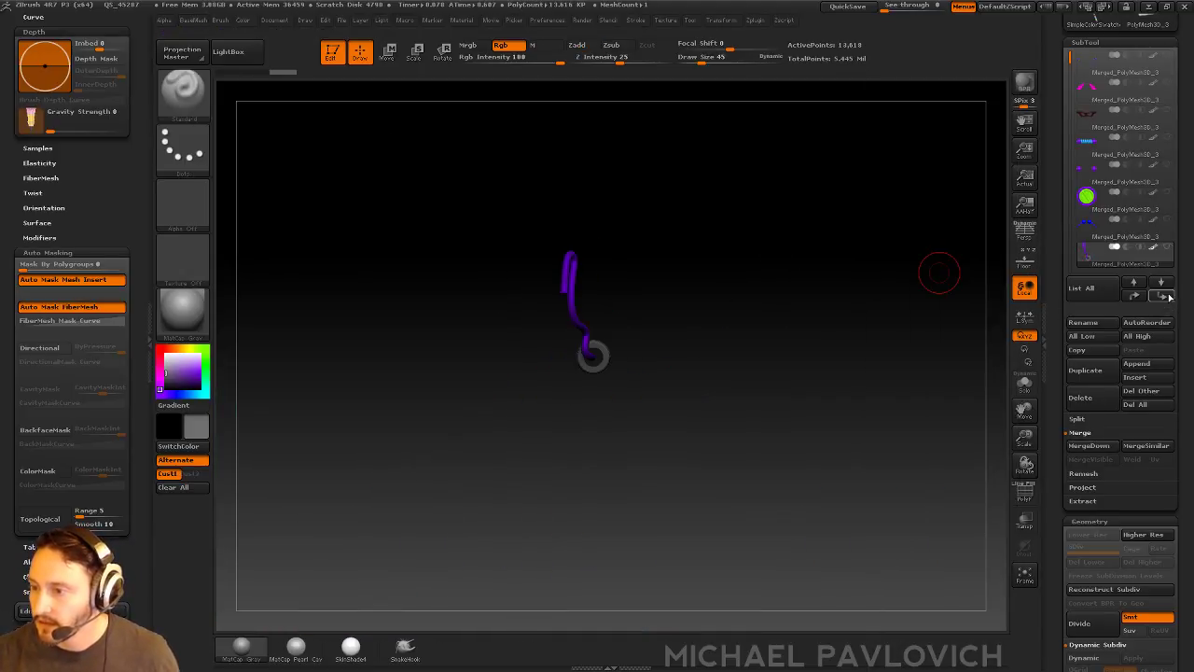
Isolate the red torso with its blue neck, teal brackets and gold base, split it into its own subtool, and make the remaining body active
{"action": "mouse_move", "coordinate": [874, 293]}
{"action": "left_mouse_down", "text": "alt"}
{"action": "mouse_move", "coordinate": [805, 246]}
{"action": "mouse_move", "coordinate": [886, 282]}
{"action": "mouse_move", "coordinate": [811, 271]}
{"action": "mouse_move", "coordinate": [829, 280]}
{"action": "mouse_move", "coordinate": [802, 254]}
{"action": "mouse_move", "coordinate": [832, 272]}
{"action": "mouse_move", "coordinate": [890, 277]}
{"action": "left_mouse_up", "text": "alt"}
{"action": "left_click_drag", "start_coordinate": [779, 336], "coordinate": [707, 306], "text": "shift"}
{"action": "mouse_move", "coordinate": [618, 298]}
{"action": "left_mouse_down", "text": "ctrl+shift"}
{"action": "mouse_move", "coordinate": [571, 346]}
{"action": "mouse_move", "coordinate": [627, 326]}
{"action": "left_mouse_up", "text": "ctrl+shift"}
{"action": "mouse_move", "coordinate": [818, 333]}
{"action": "left_mouse_down", "text": "alt"}
{"action": "mouse_move", "coordinate": [829, 267]}
{"action": "mouse_move", "coordinate": [901, 277]}
{"action": "left_mouse_up", "text": "alt"}
{"action": "mouse_move", "coordinate": [613, 543]}
{"action": "left_mouse_down", "text": "ctrl+shift"}
{"action": "mouse_move", "coordinate": [576, 464]}
{"action": "mouse_move", "coordinate": [575, 519]}
{"action": "left_mouse_up", "text": "ctrl+shift"}
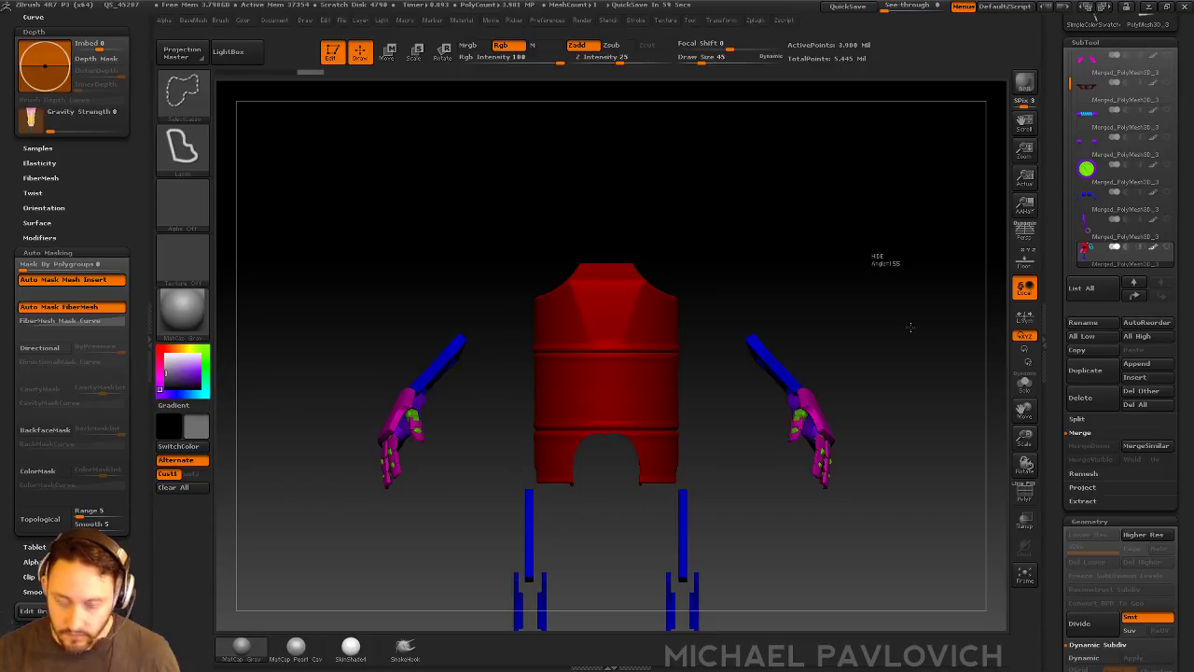
{"action": "left_click_drag", "start_coordinate": [907, 326], "coordinate": [899, 313], "text": "ctrl+shift"}
{"action": "key", "text": "ctrl+shift+a"}
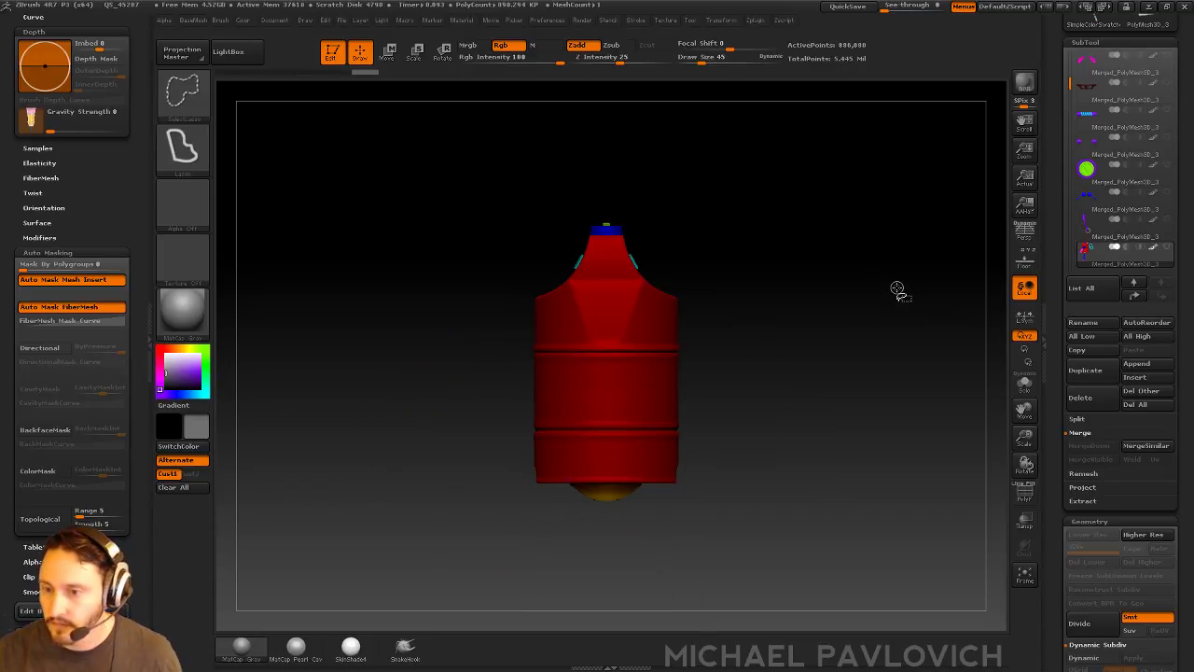
{"action": "key", "text": "2"}
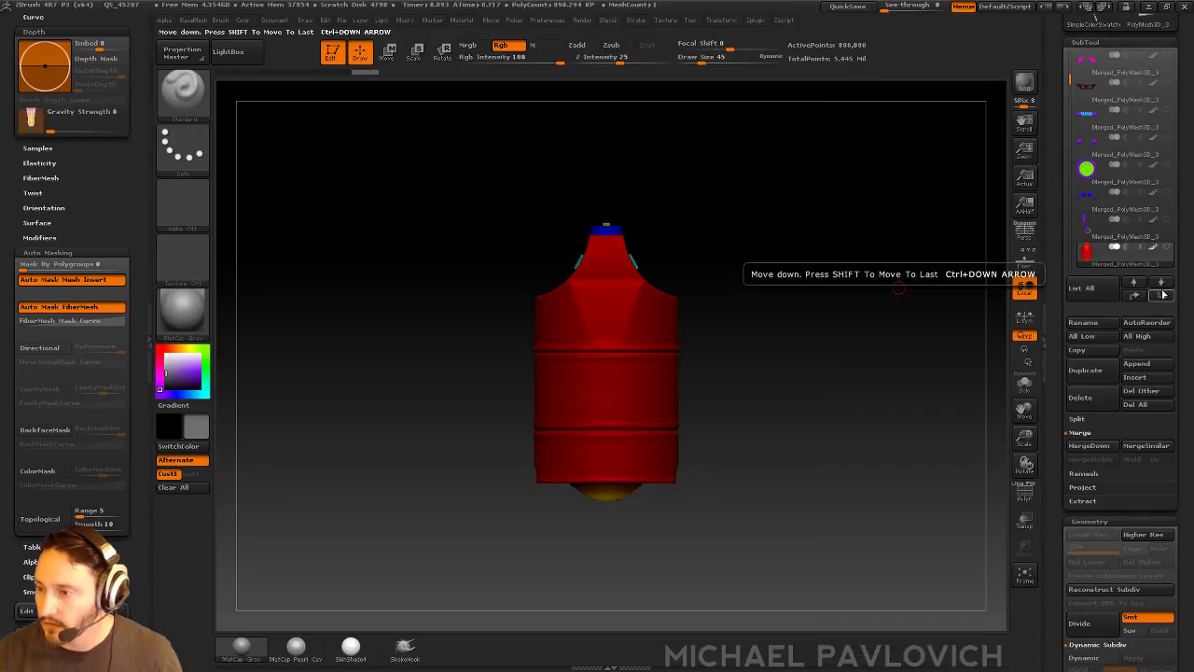
{"action": "left_click", "coordinate": [1161, 282]}
Split the small blue collar around the teal wind-up key's shaft off the remaining body and merge it into the red torso subtool
{"action": "mouse_move", "coordinate": [877, 295]}
{"action": "left_mouse_down"}
{"action": "mouse_move", "coordinate": [834, 293]}
{"action": "mouse_move", "coordinate": [847, 280]}
{"action": "mouse_move", "coordinate": [883, 382]}
{"action": "mouse_move", "coordinate": [900, 343]}
{"action": "mouse_move", "coordinate": [867, 364]}
{"action": "left_mouse_up"}
{"action": "mouse_move", "coordinate": [551, 453]}
{"action": "left_mouse_down", "text": "ctrl+shift"}
{"action": "mouse_move", "coordinate": [568, 427]}
{"action": "mouse_move", "coordinate": [560, 448]}
{"action": "mouse_move", "coordinate": [552, 431]}
{"action": "left_mouse_up", "text": "ctrl+shift"}
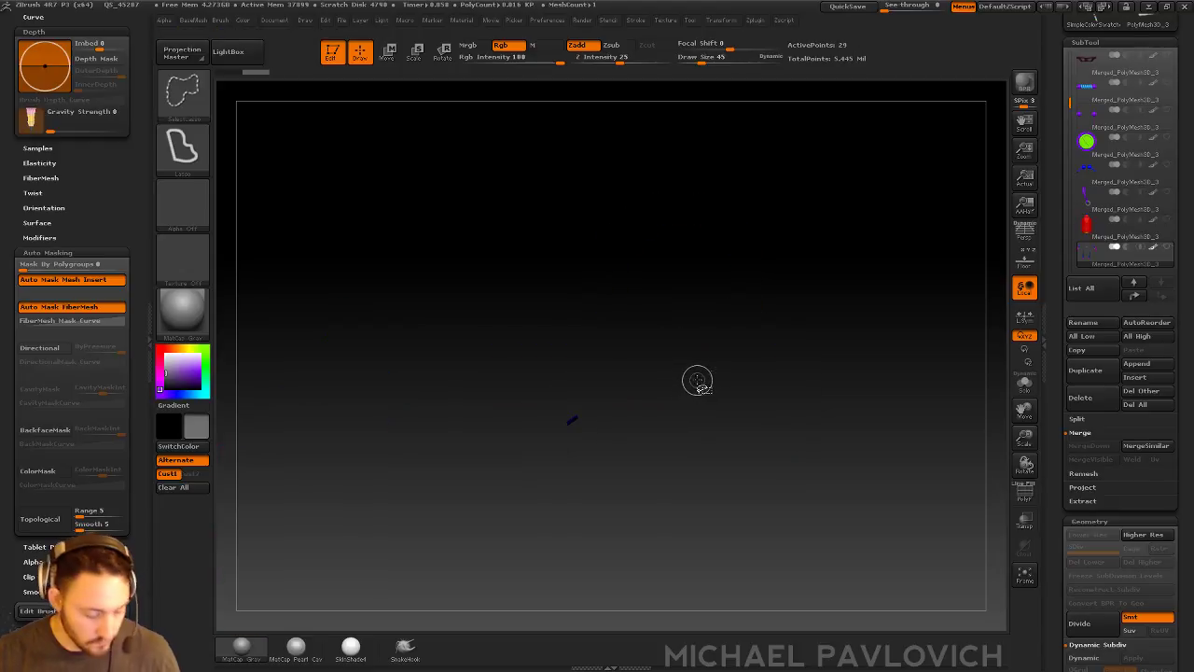
{"action": "key", "text": "ctrl+shift+a"}
{"action": "key", "text": "1"}
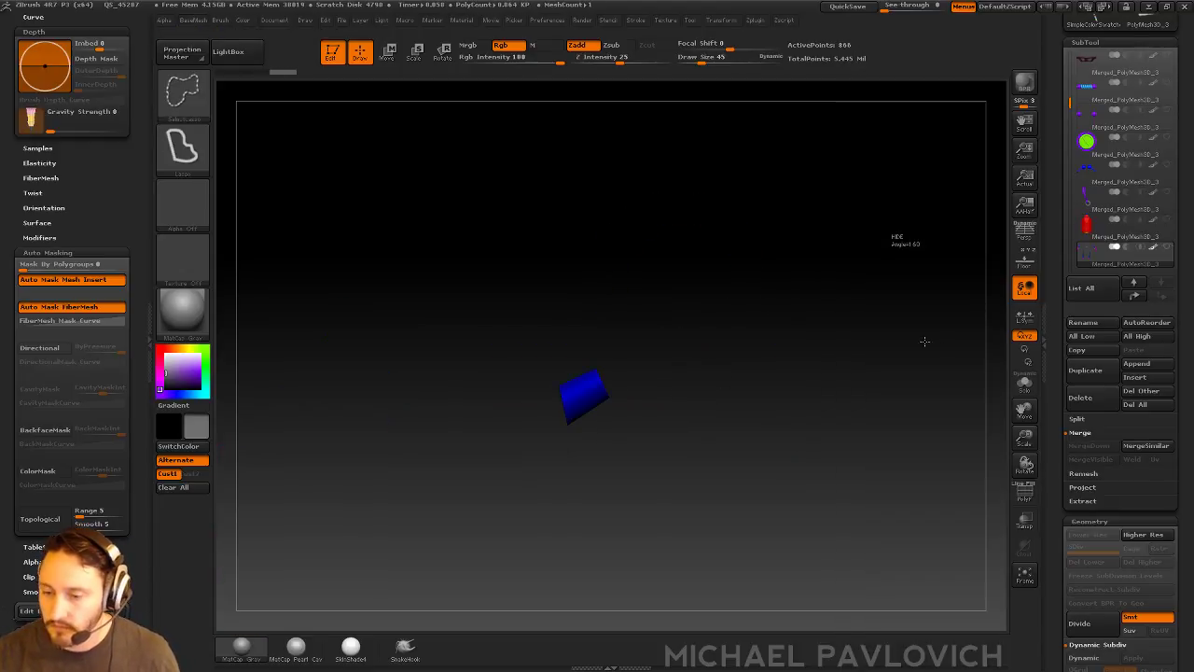
{"action": "left_click_drag", "start_coordinate": [920, 340], "coordinate": [916, 358], "text": "ctrl+shift"}
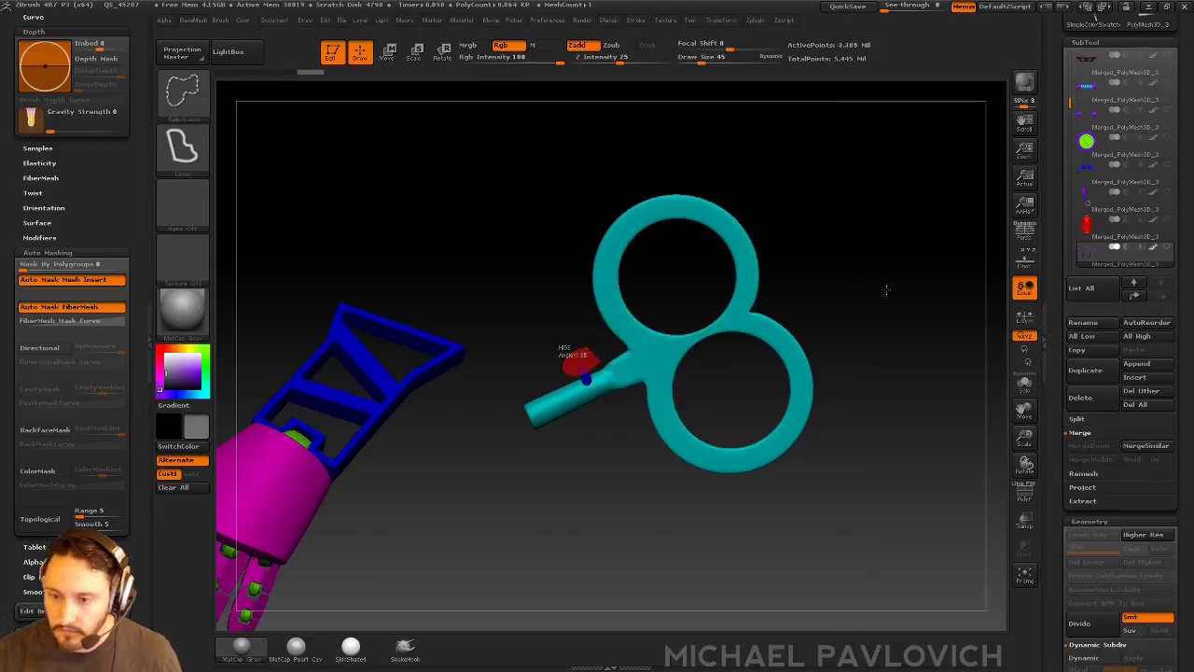
{"action": "left_click_drag", "start_coordinate": [916, 319], "coordinate": [917, 319], "text": "ctrl+shift"}
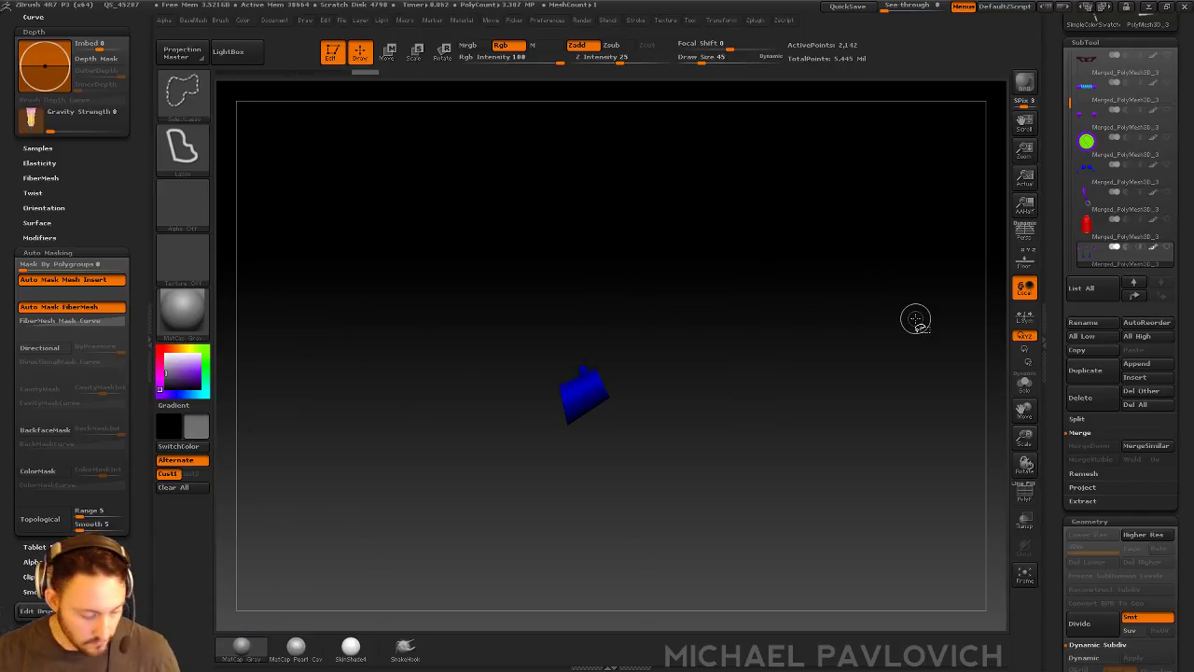
{"action": "key", "text": "space"}
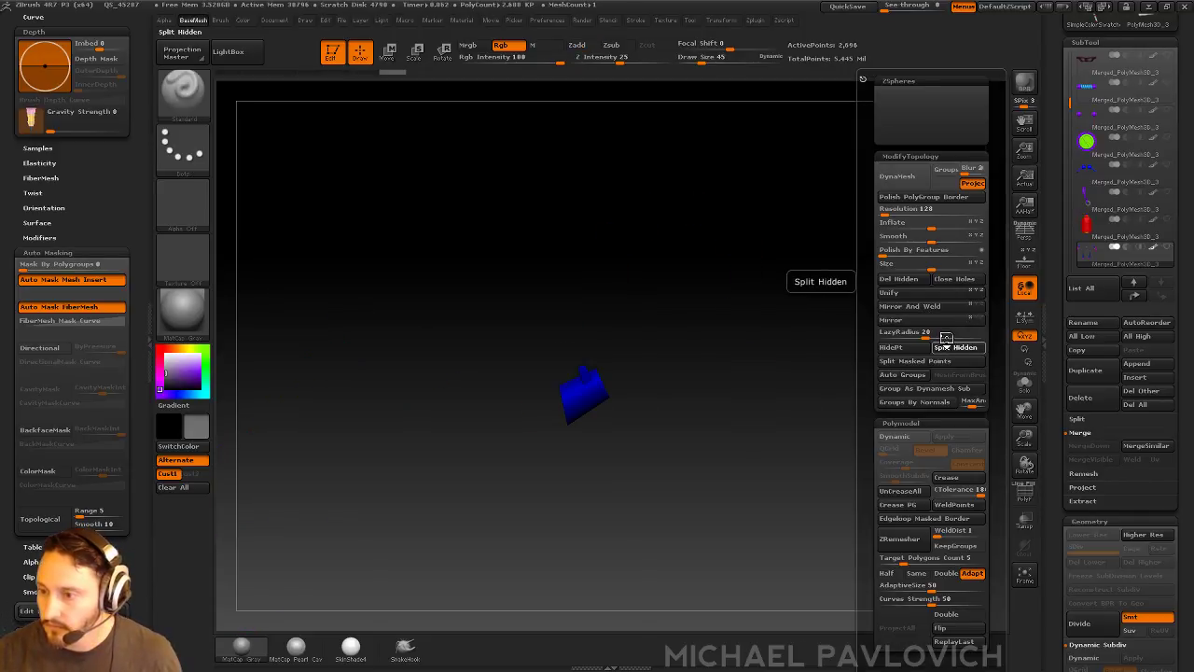
{"action": "left_click", "coordinate": [947, 343]}
{"action": "left_click", "coordinate": [1082, 235]}
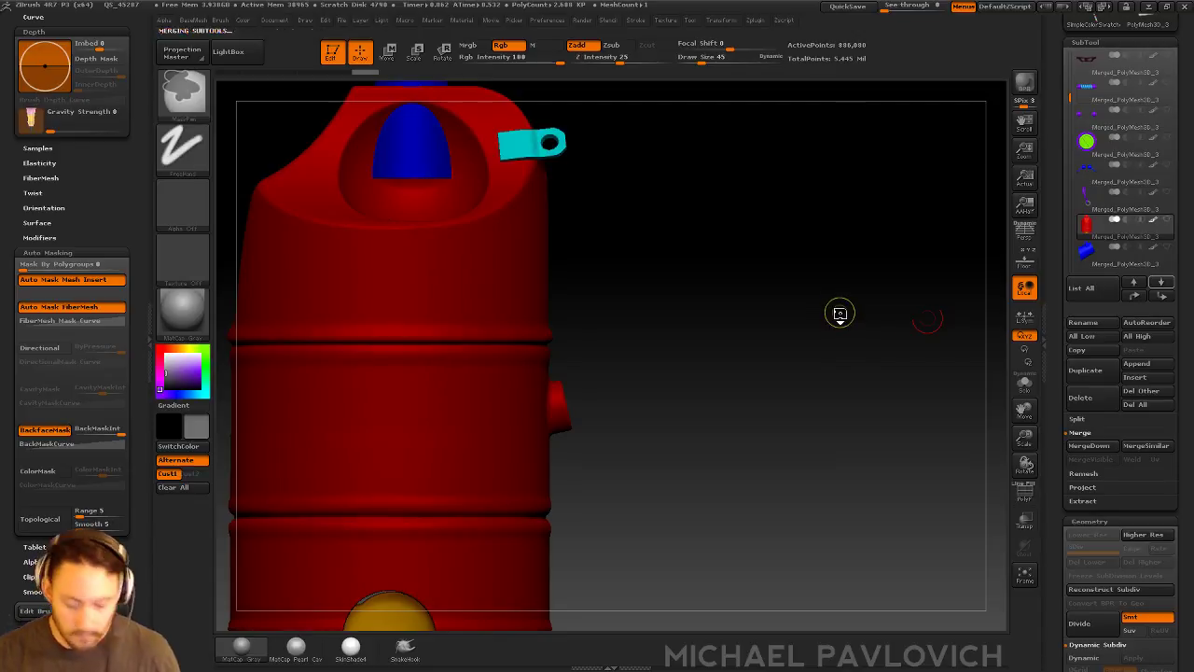
{"action": "key", "text": "ctrl+shift+m"}
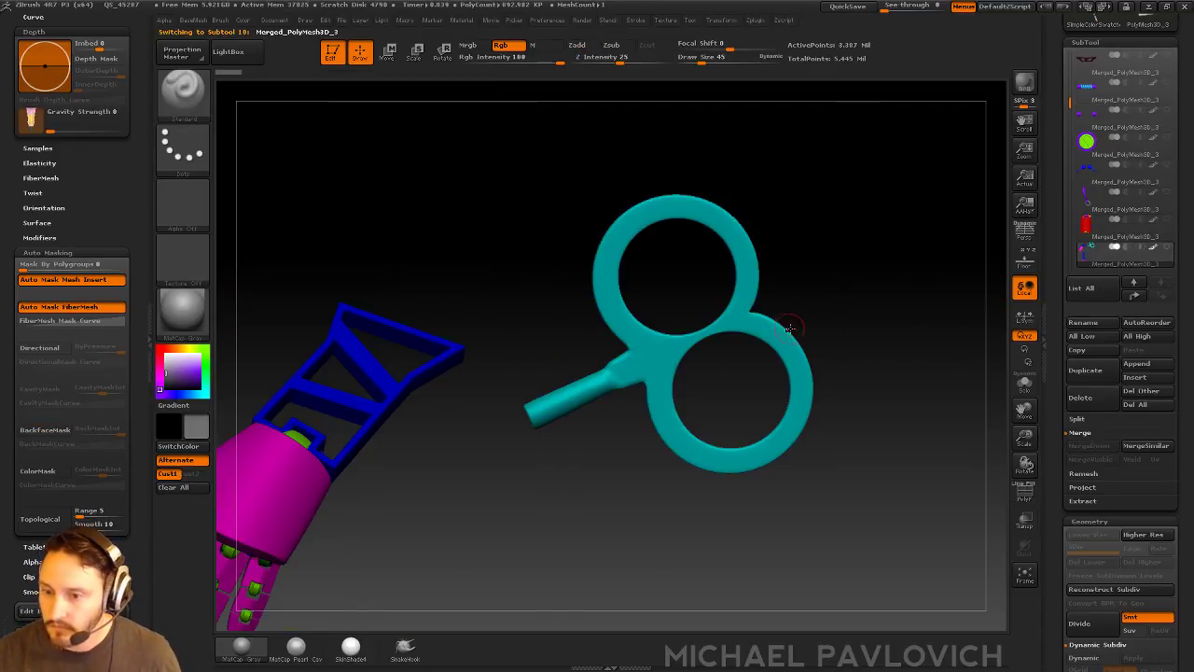
Isolate the teal double-ring wind-up key, split it into its own subtool, and make the remaining body active
{"action": "mouse_move", "coordinate": [821, 293]}
{"action": "left_mouse_down", "text": "alt"}
{"action": "mouse_move", "coordinate": [824, 334]}
{"action": "mouse_move", "coordinate": [574, 210]}
{"action": "mouse_move", "coordinate": [607, 528]}
{"action": "mouse_move", "coordinate": [821, 332]}
{"action": "left_mouse_up", "text": "alt"}
{"action": "key", "text": "space"}
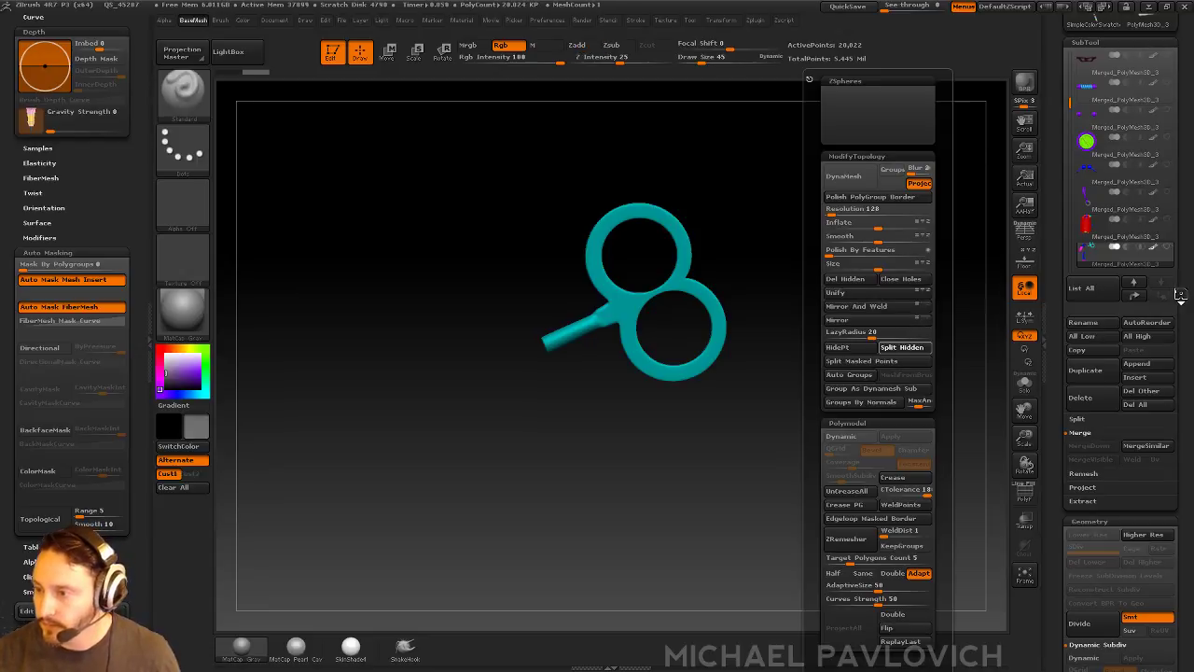
{"action": "left_click", "coordinate": [1162, 282]}
Isolate the two blue upper leg bars, split them into their own subtool, and make the remaining body active
{"action": "mouse_move", "coordinate": [829, 292]}
{"action": "left_mouse_down", "text": "shift"}
{"action": "mouse_move", "coordinate": [871, 295]}
{"action": "mouse_move", "coordinate": [918, 264]}
{"action": "mouse_move", "coordinate": [752, 382]}
{"action": "left_mouse_up", "text": "shift"}
{"action": "mouse_move", "coordinate": [715, 255]}
{"action": "left_mouse_down", "text": "ctrl+shift"}
{"action": "mouse_move", "coordinate": [733, 342]}
{"action": "mouse_move", "coordinate": [857, 361]}
{"action": "left_mouse_up", "text": "ctrl+shift"}
{"action": "key", "text": "space"}
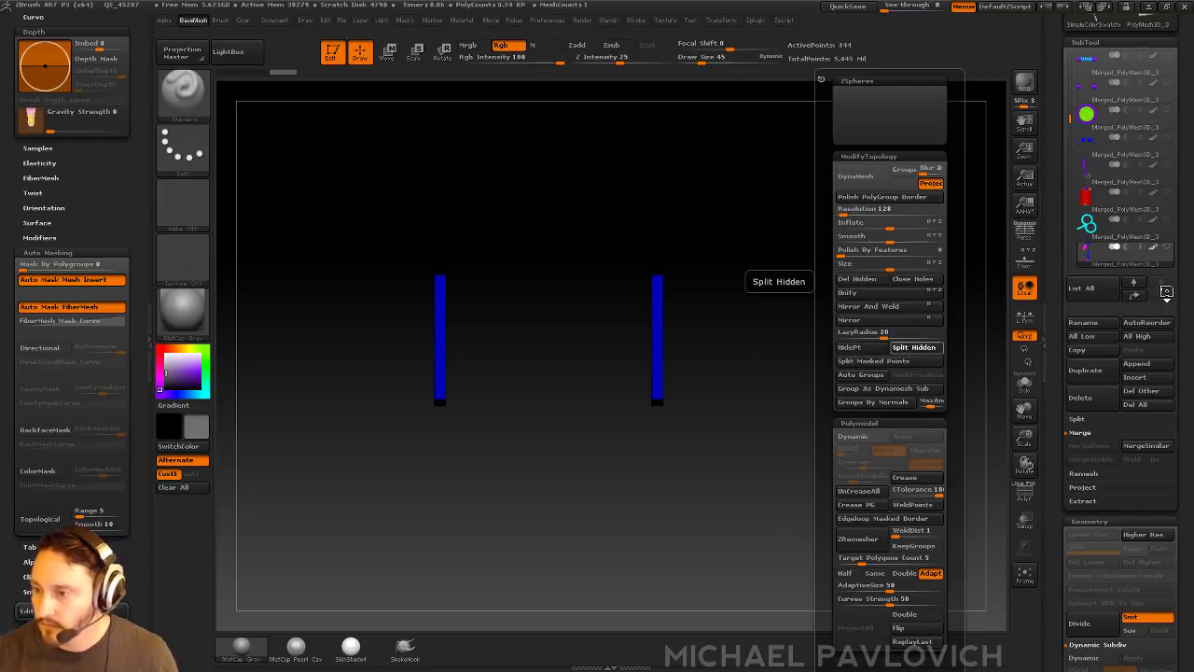
{"action": "left_click", "coordinate": [1163, 282]}
Isolate the paired blue lower leg plates and split them into their own subtool
{"action": "mouse_move", "coordinate": [741, 401]}
{"action": "left_mouse_down", "text": "ctrl+shift"}
{"action": "mouse_move", "coordinate": [700, 356]}
{"action": "mouse_move", "coordinate": [872, 404]}
{"action": "mouse_move", "coordinate": [860, 407]}
{"action": "left_mouse_up", "text": "ctrl+shift"}
{"action": "key", "text": "space"}
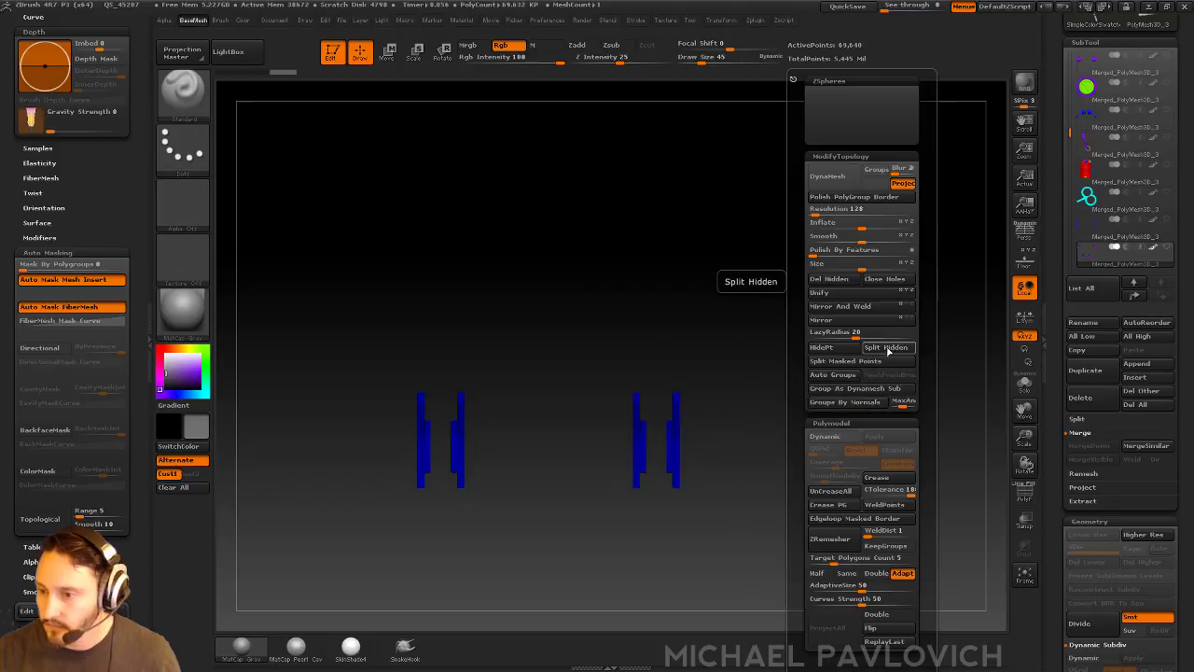
{"action": "left_click", "coordinate": [886, 347]}
Isolate the magenta foot parts in the remaining body, split them into their own subtool, and make the remaining body active
{"action": "mouse_move", "coordinate": [872, 395]}
{"action": "left_mouse_down"}
{"action": "mouse_move", "coordinate": [799, 405]}
{"action": "mouse_move", "coordinate": [767, 428]}
{"action": "mouse_move", "coordinate": [838, 423]}
{"action": "left_mouse_up"}
{"action": "mouse_move", "coordinate": [378, 576]}
{"action": "left_mouse_down", "text": "ctrl+shift"}
{"action": "mouse_move", "coordinate": [510, 435]}
{"action": "mouse_move", "coordinate": [516, 502]}
{"action": "mouse_move", "coordinate": [337, 564]}
{"action": "left_mouse_up", "text": "ctrl+shift"}
{"action": "left_click_drag", "start_coordinate": [372, 494], "coordinate": [408, 528], "text": "ctrl+shift"}
{"action": "key", "text": "space"}
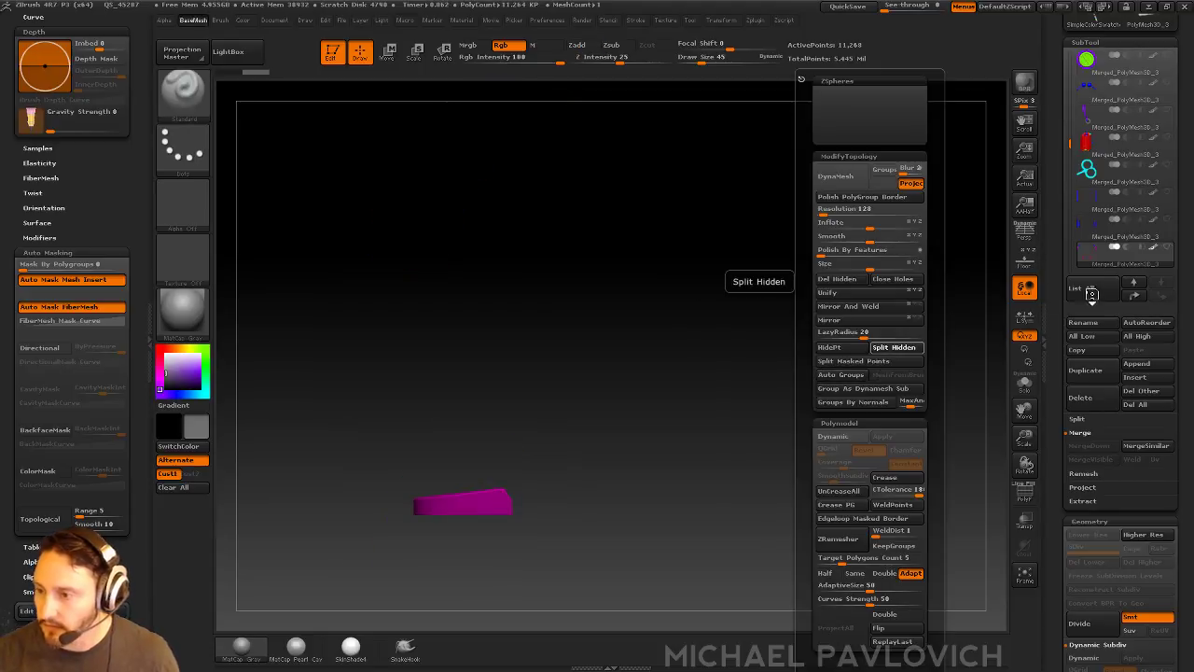
{"action": "left_click", "coordinate": [1162, 284]}
Isolate the forearms together with the hands and split them off from the other remaining parts
{"action": "left_click_drag", "start_coordinate": [767, 318], "coordinate": [790, 336], "text": "alt"}
{"action": "mouse_move", "coordinate": [679, 435]}
{"action": "left_mouse_down", "text": "ctrl+shift"}
{"action": "mouse_move", "coordinate": [525, 456]}
{"action": "mouse_move", "coordinate": [725, 518]}
{"action": "mouse_move", "coordinate": [709, 447]}
{"action": "left_mouse_up", "text": "ctrl+shift"}
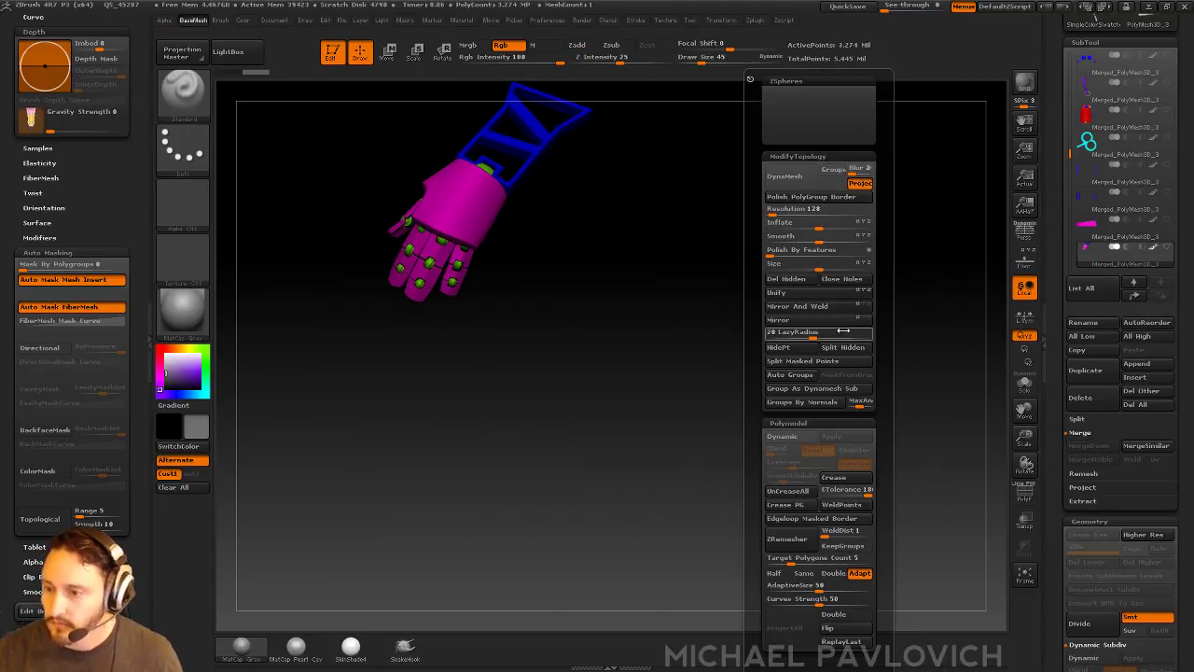
{"action": "left_click", "coordinate": [679, 235]}
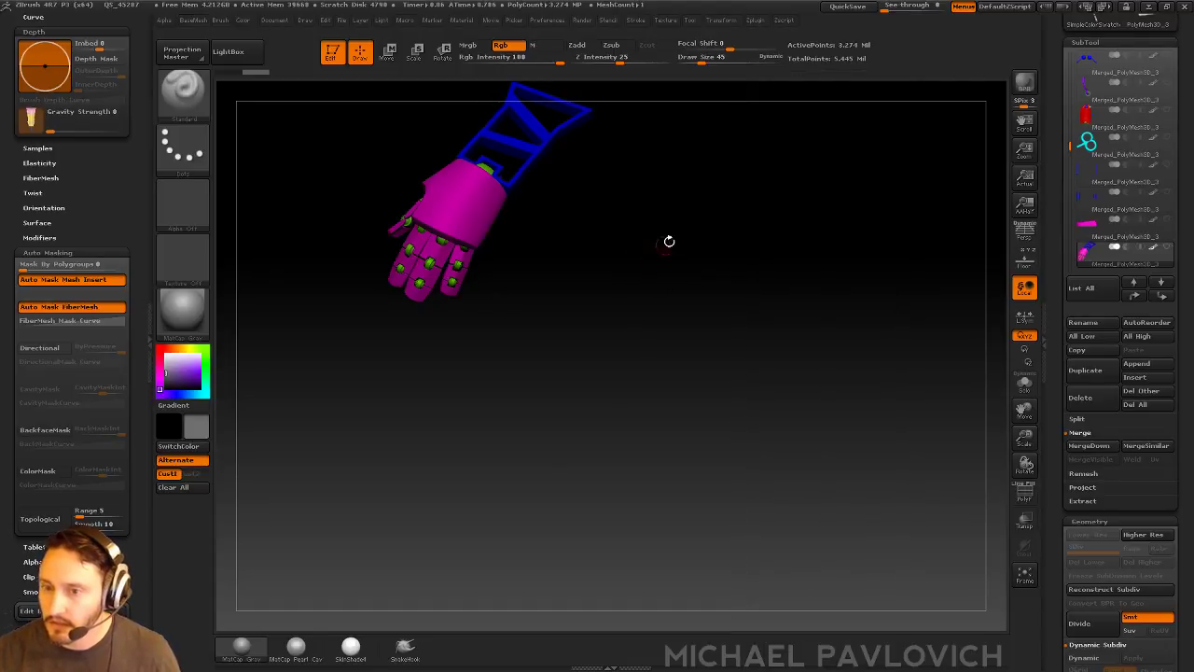
Isolate the magenta finger segments of the hands, split them into their own subtool, and make the remaining hand and forearm parts active
{"action": "mouse_move", "coordinate": [679, 236]}
{"action": "left_mouse_down"}
{"action": "mouse_move", "coordinate": [797, 386]}
{"action": "mouse_move", "coordinate": [908, 371]}
{"action": "mouse_move", "coordinate": [714, 232]}
{"action": "mouse_move", "coordinate": [692, 247]}
{"action": "mouse_move", "coordinate": [802, 240]}
{"action": "mouse_move", "coordinate": [952, 280]}
{"action": "left_mouse_up"}
{"action": "key", "text": "ctrl+shift"}
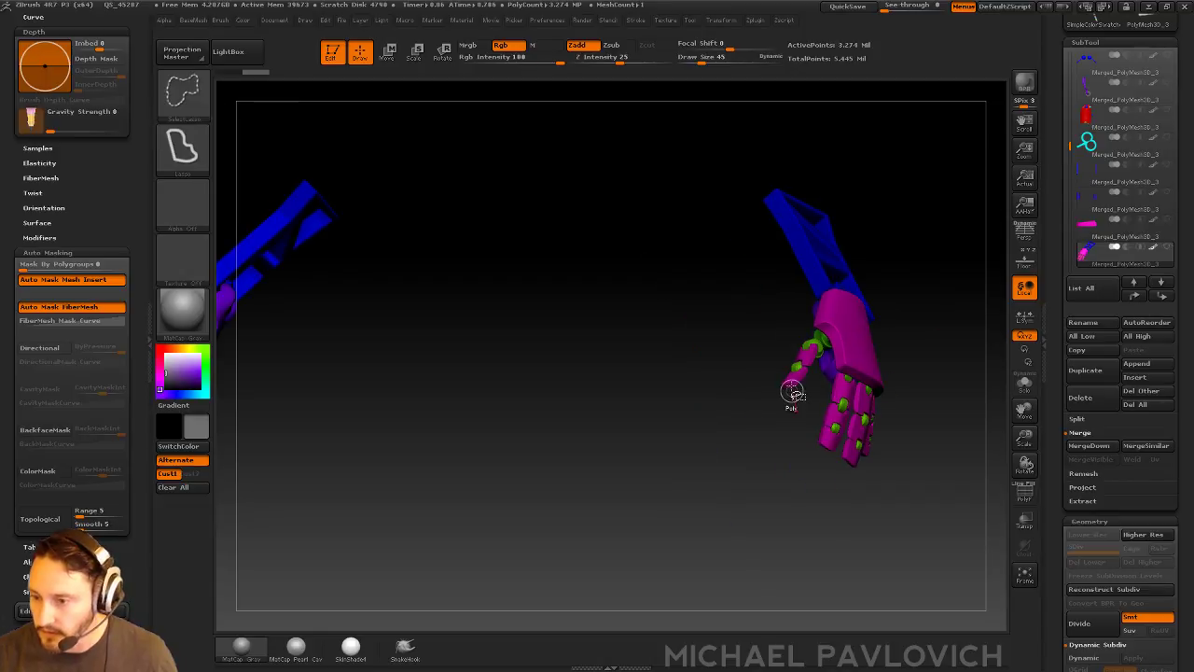
{"action": "left_click", "coordinate": [792, 383], "text": "ctrl+shift"}
{"action": "mouse_move", "coordinate": [938, 333]}
{"action": "left_mouse_down"}
{"action": "mouse_move", "coordinate": [820, 365]}
{"action": "mouse_move", "coordinate": [877, 361]}
{"action": "mouse_move", "coordinate": [857, 427]}
{"action": "mouse_move", "coordinate": [843, 368]}
{"action": "mouse_move", "coordinate": [864, 378]}
{"action": "left_mouse_up"}
{"action": "key", "text": "s"}
{"action": "left_click", "coordinate": [821, 364]}
{"action": "key", "text": "1"}
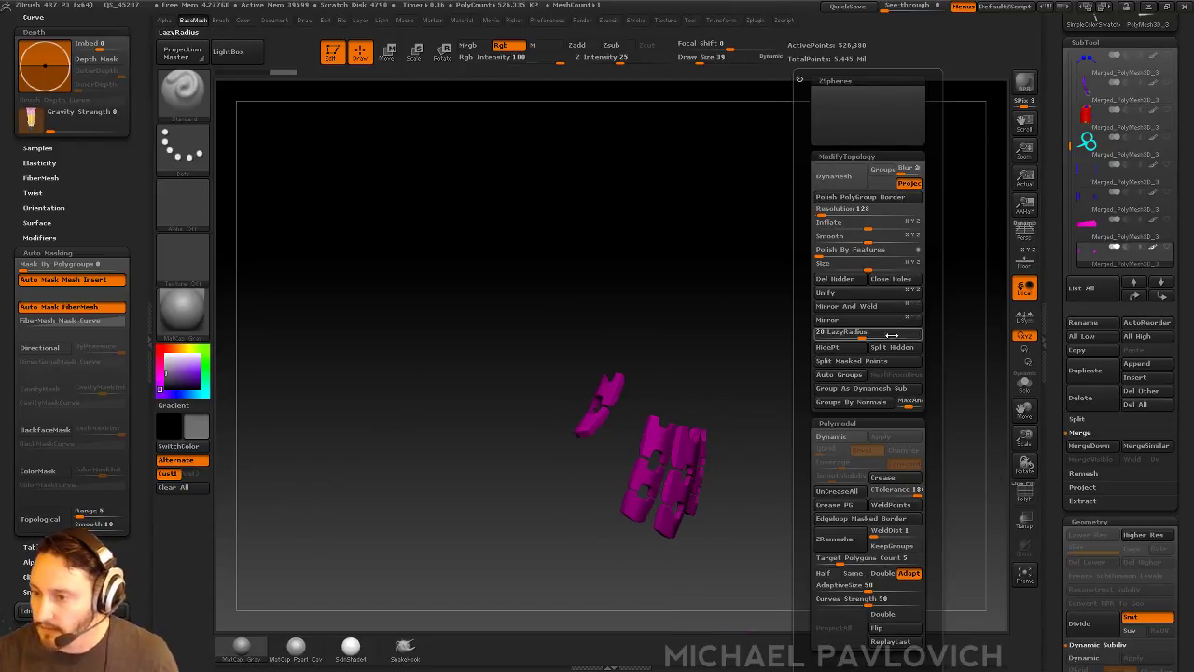
{"action": "left_click", "coordinate": [1163, 295]}
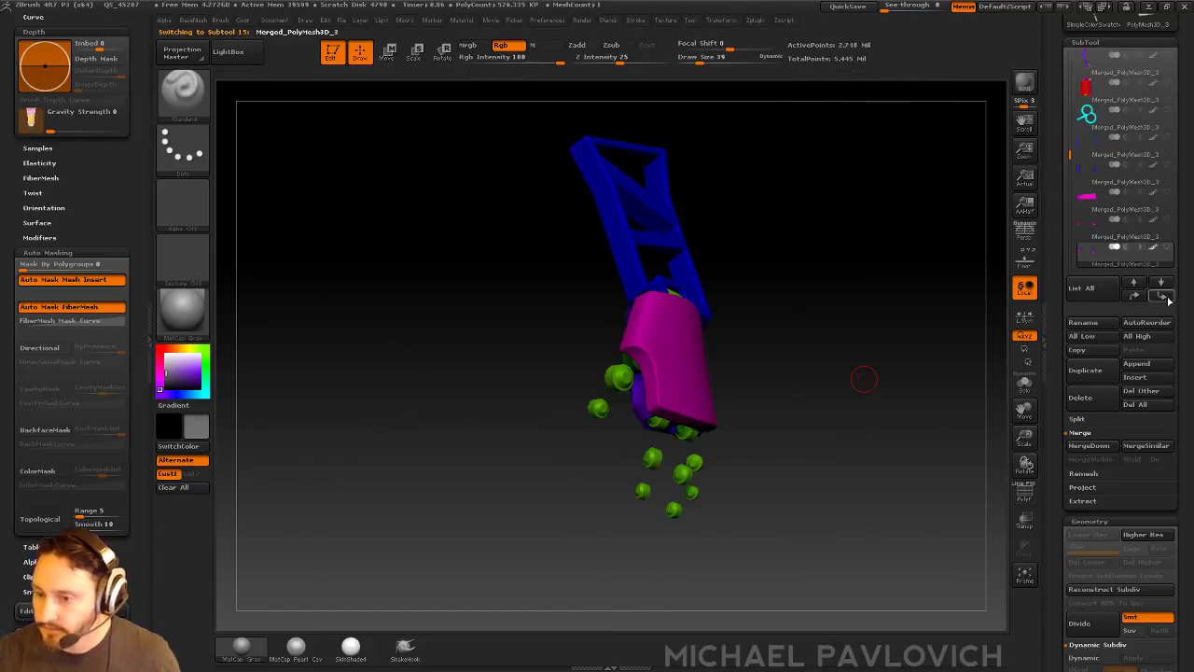
Isolate the green wrist and finger joint balls, split them into their own subtool, and make the remaining palm and forearm parts active
{"action": "left_click_drag", "start_coordinate": [757, 385], "coordinate": [751, 408], "text": "alt"}
{"action": "left_click", "coordinate": [653, 484], "text": "ctrl+shift"}
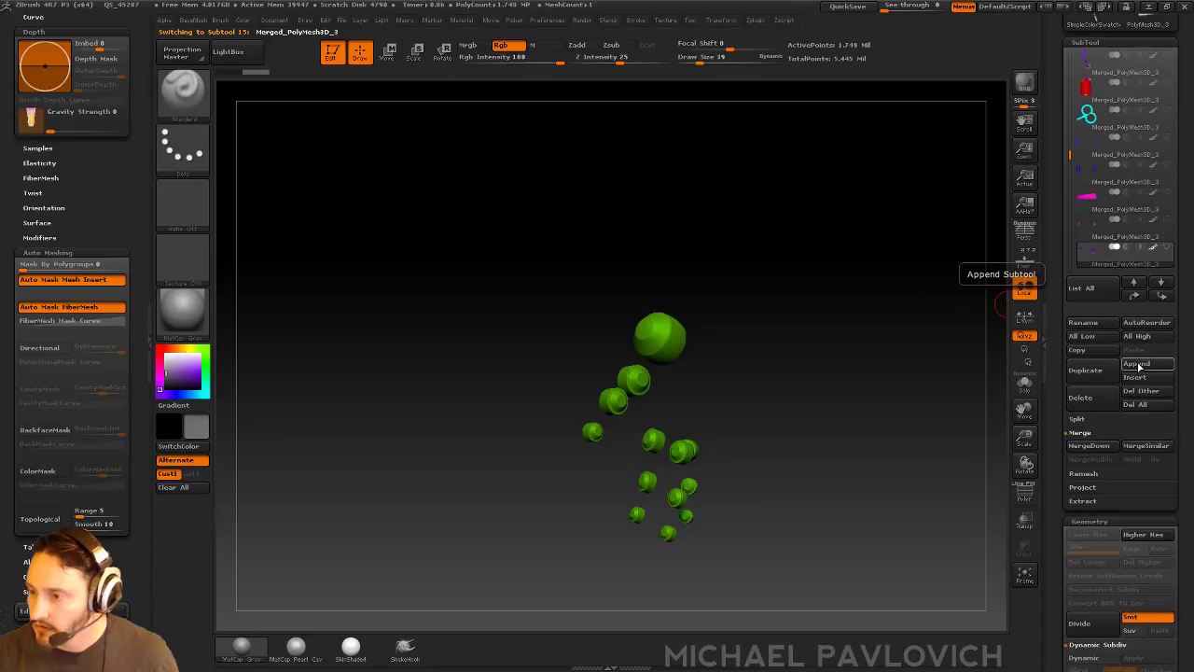
{"action": "left_click", "coordinate": [1078, 419], "text": "shift"}
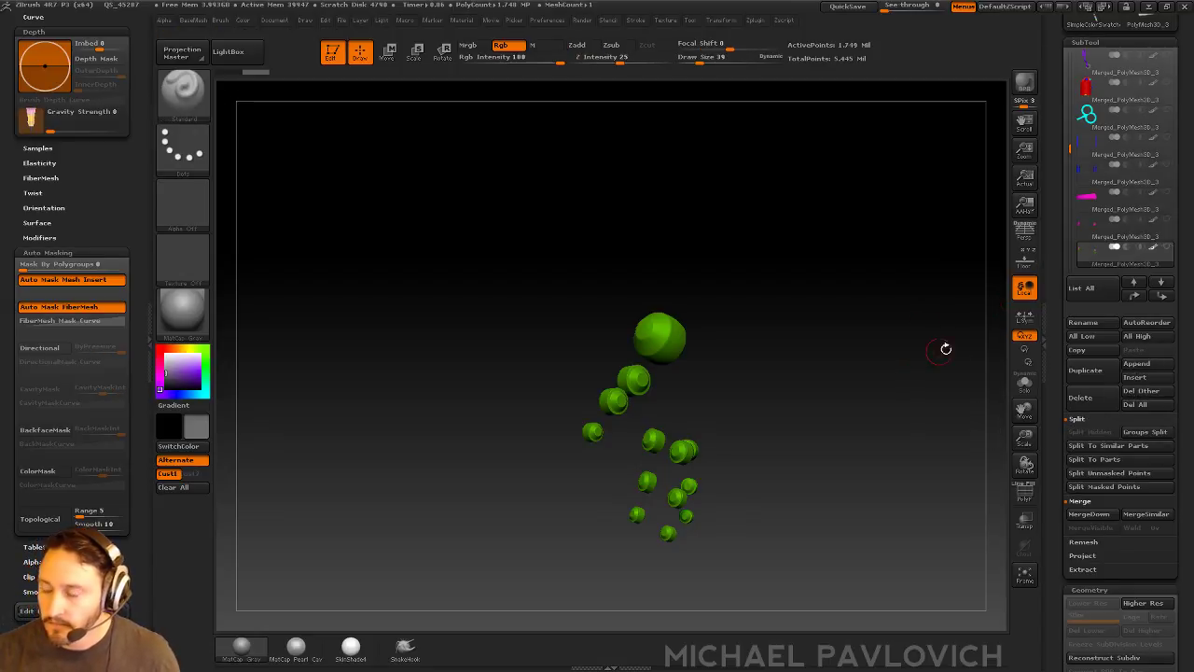
{"action": "key", "text": "Down"}
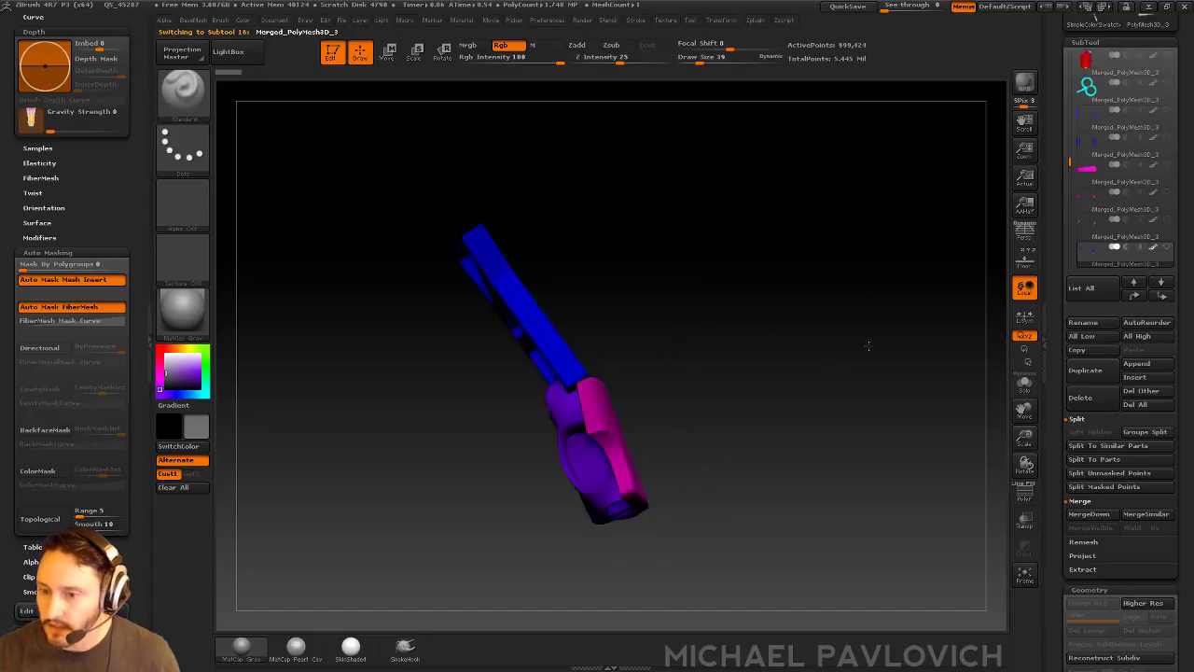
Isolate the blue forearm struts from the remaining palm and forearm parts and split them into their own subtool
{"action": "mouse_move", "coordinate": [875, 346]}
{"action": "left_mouse_down"}
{"action": "mouse_move", "coordinate": [899, 341]}
{"action": "mouse_move", "coordinate": [804, 359]}
{"action": "left_mouse_up"}
{"action": "mouse_move", "coordinate": [669, 163]}
{"action": "left_mouse_down", "text": "ctrl+shift"}
{"action": "mouse_move", "coordinate": [567, 134]}
{"action": "mouse_move", "coordinate": [684, 278]}
{"action": "left_mouse_up", "text": "ctrl+shift"}
{"action": "key", "text": "1"}
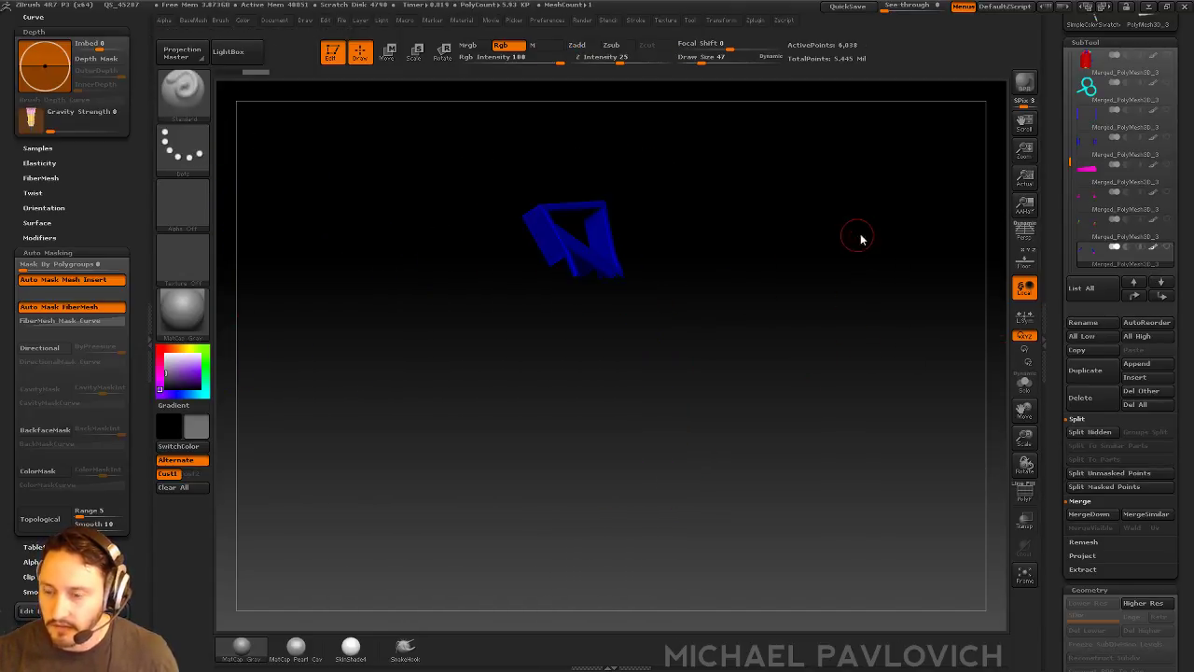
{"action": "left_click", "coordinate": [797, 245], "text": "ctrl+shift"}
{"action": "key", "text": "1"}
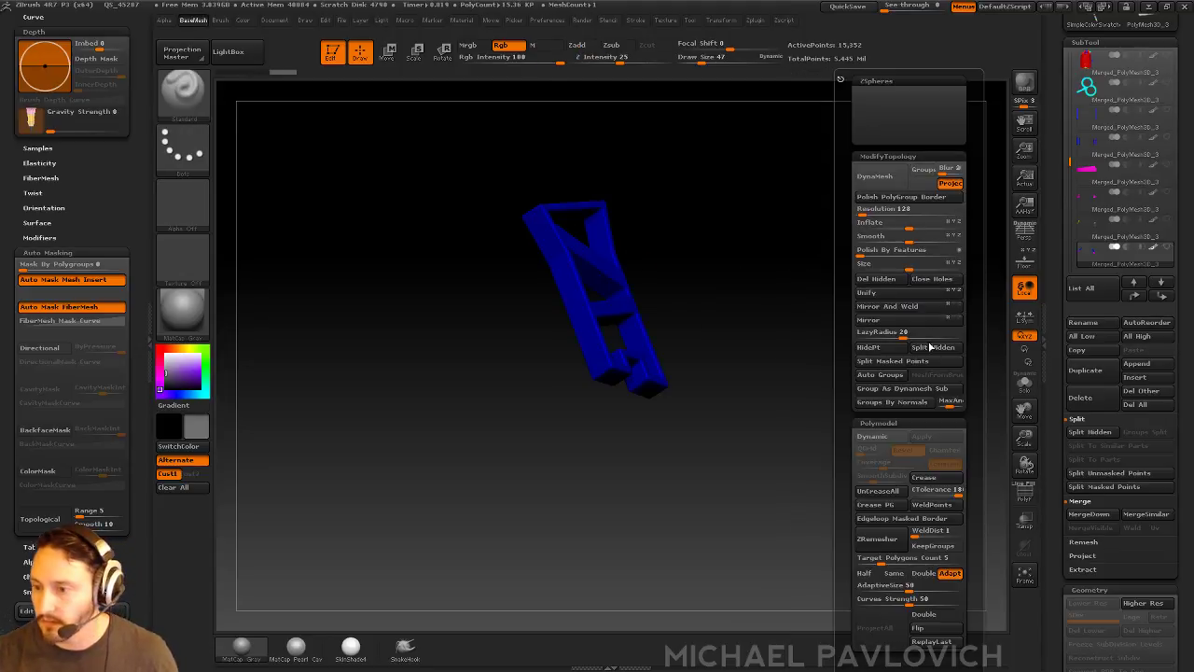
{"action": "left_click", "coordinate": [930, 347]}
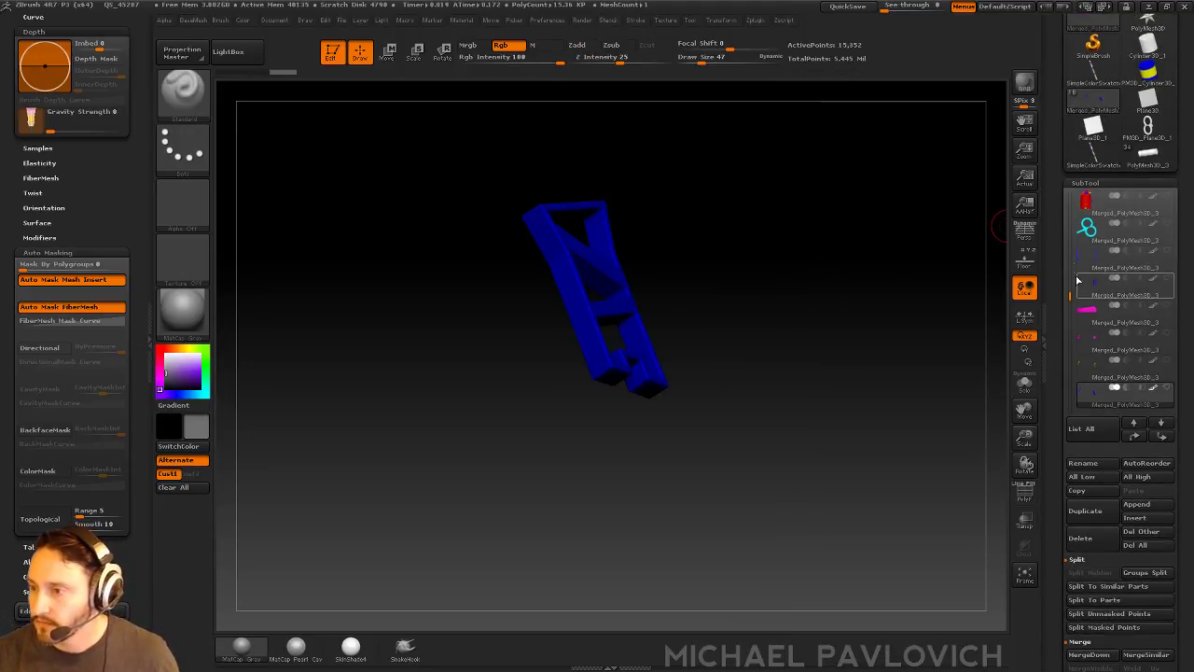
Make the first subtool, the elbow joints, active and show all the robot's subtools again
{"action": "left_click_drag", "start_coordinate": [1071, 294], "coordinate": [1064, 194]}
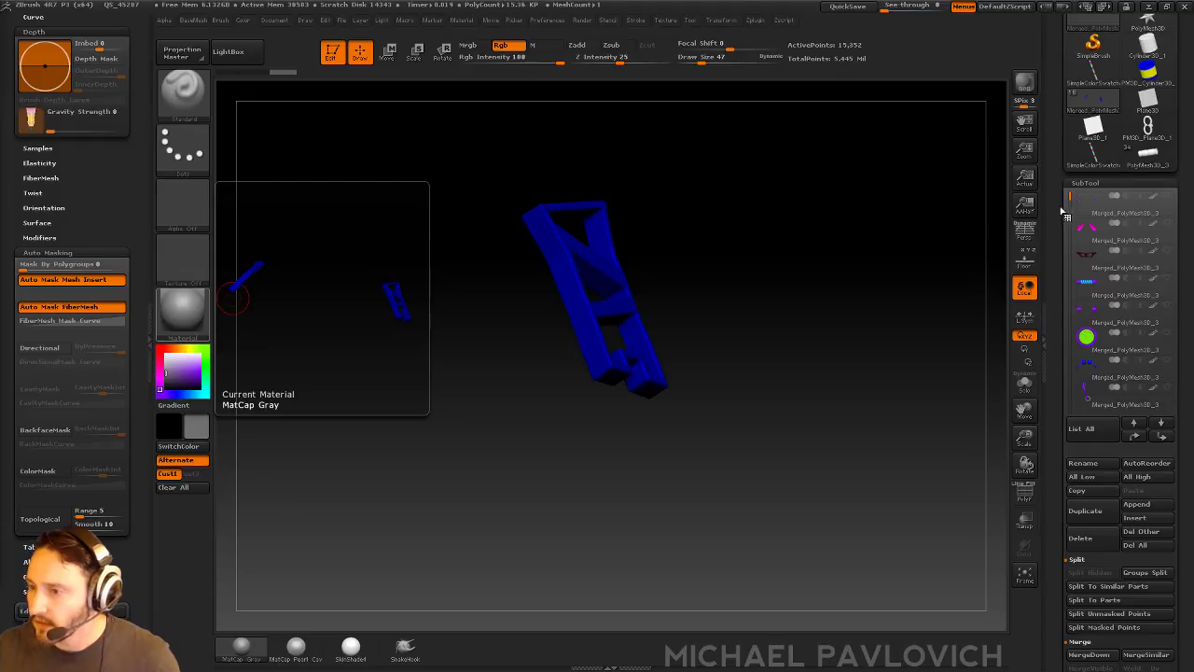
{"action": "left_click", "coordinate": [1147, 214]}
{"action": "left_click", "coordinate": [1167, 197], "text": "shift"}
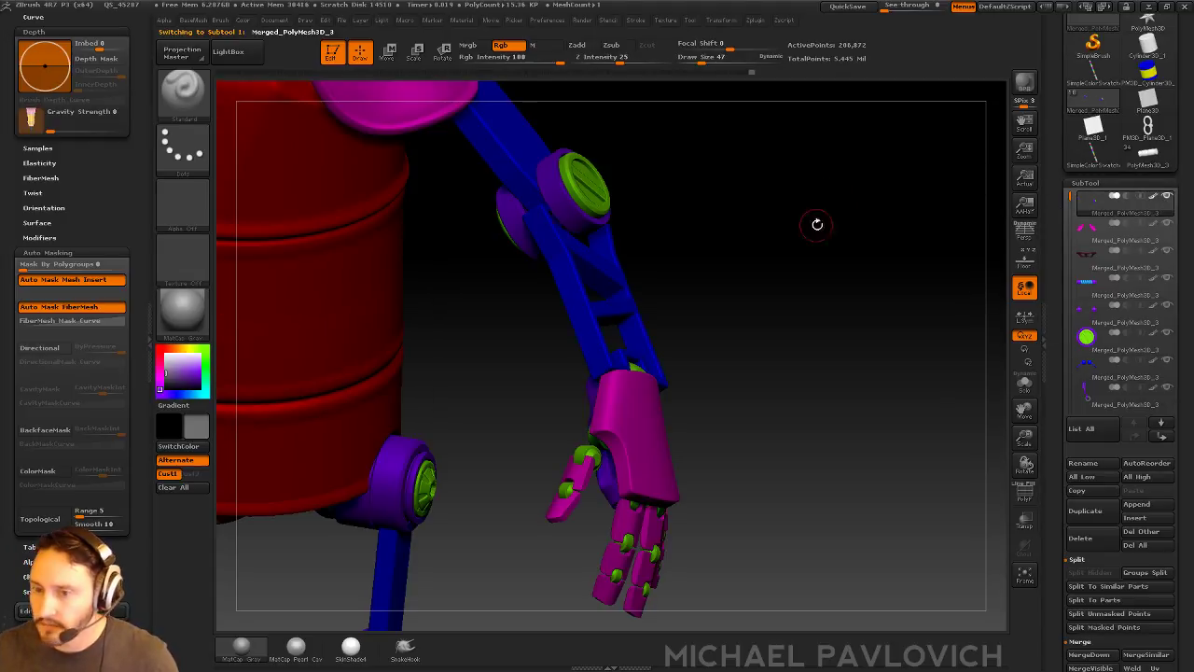
{"action": "left_click_drag", "start_coordinate": [808, 227], "coordinate": [891, 122], "text": "alt"}
Switch to Substance Painter, open the most recent project while discarding the current project's changes, and return to ZBrush
{"action": "key", "text": "super"}
{"action": "left_click", "coordinate": [502, 658]}
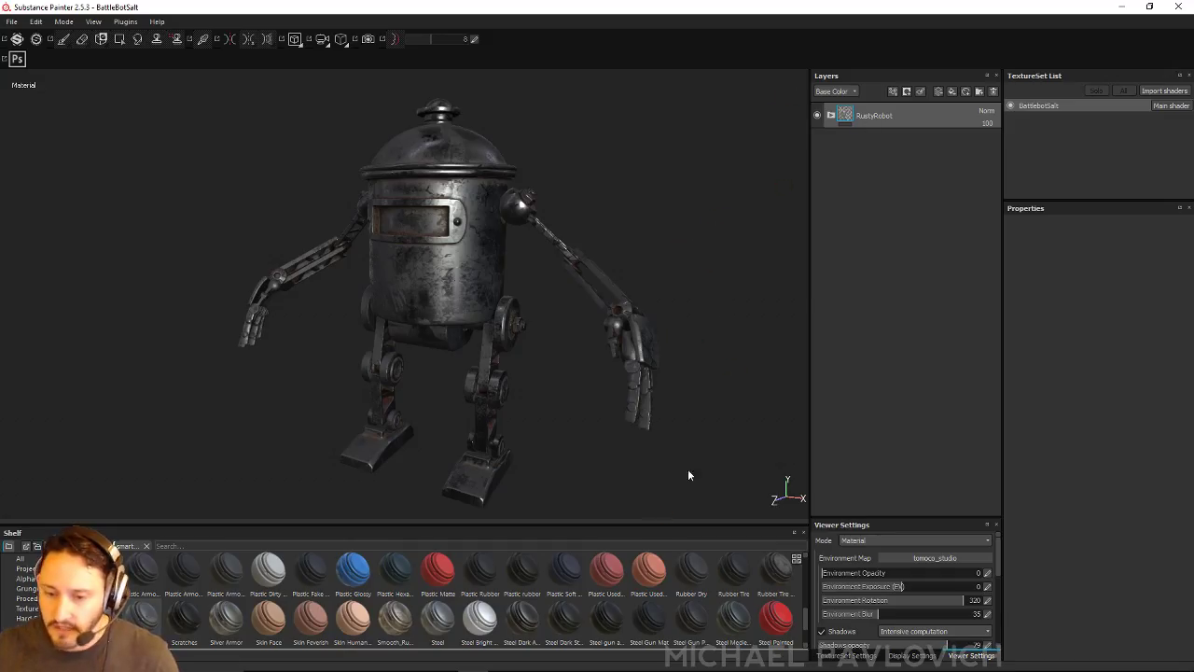
{"action": "left_click", "coordinate": [11, 21]}
{"action": "mouse_move", "coordinate": [37, 60]}
{"action": "left_click", "coordinate": [180, 61]}
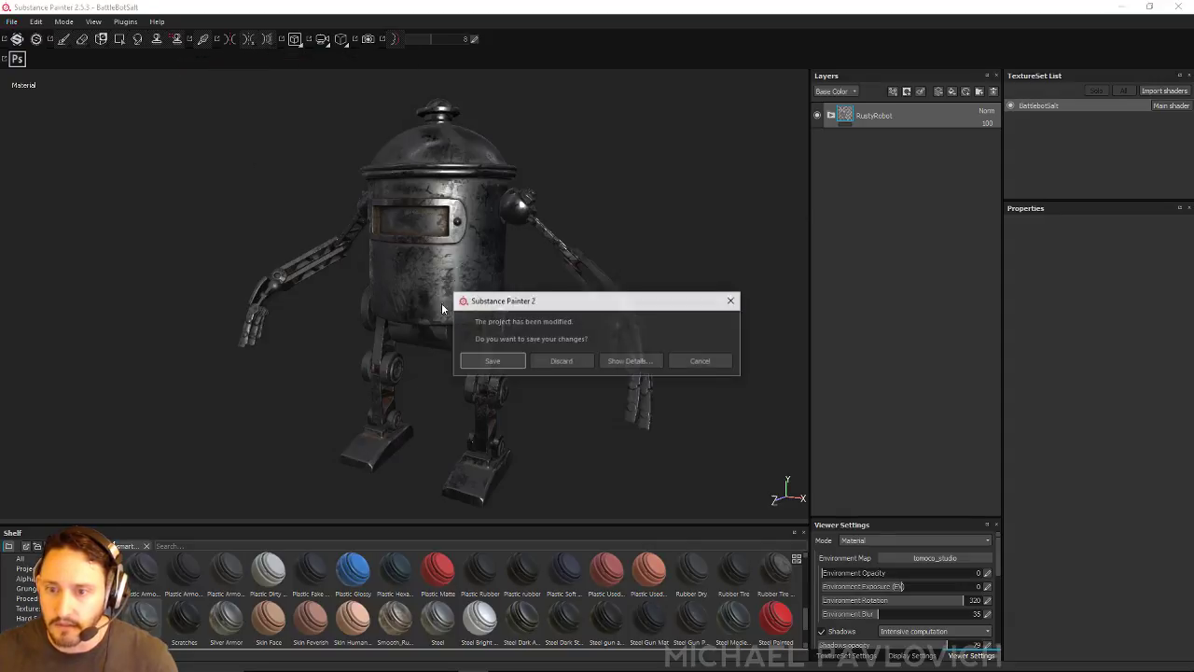
{"action": "left_click", "coordinate": [560, 362]}
{"action": "key", "text": "alt+Tab"}
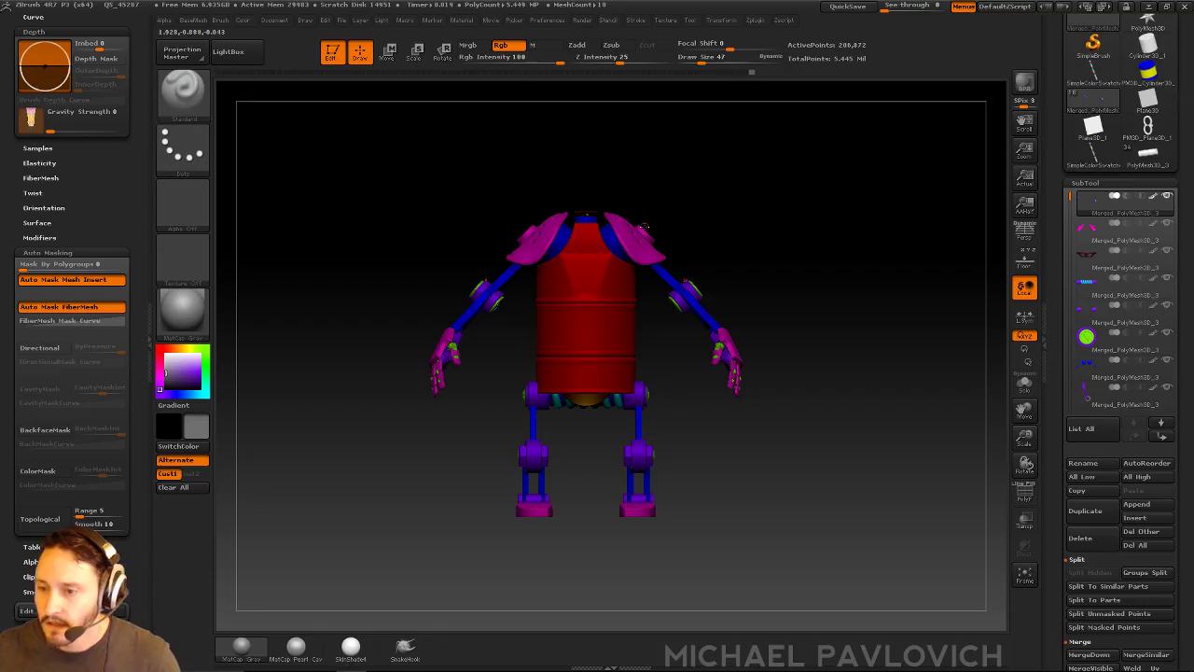
Solo the purple and green elbow joints and rename their subtool Elbows_high
{"action": "left_click_drag", "start_coordinate": [762, 258], "coordinate": [894, 260]}
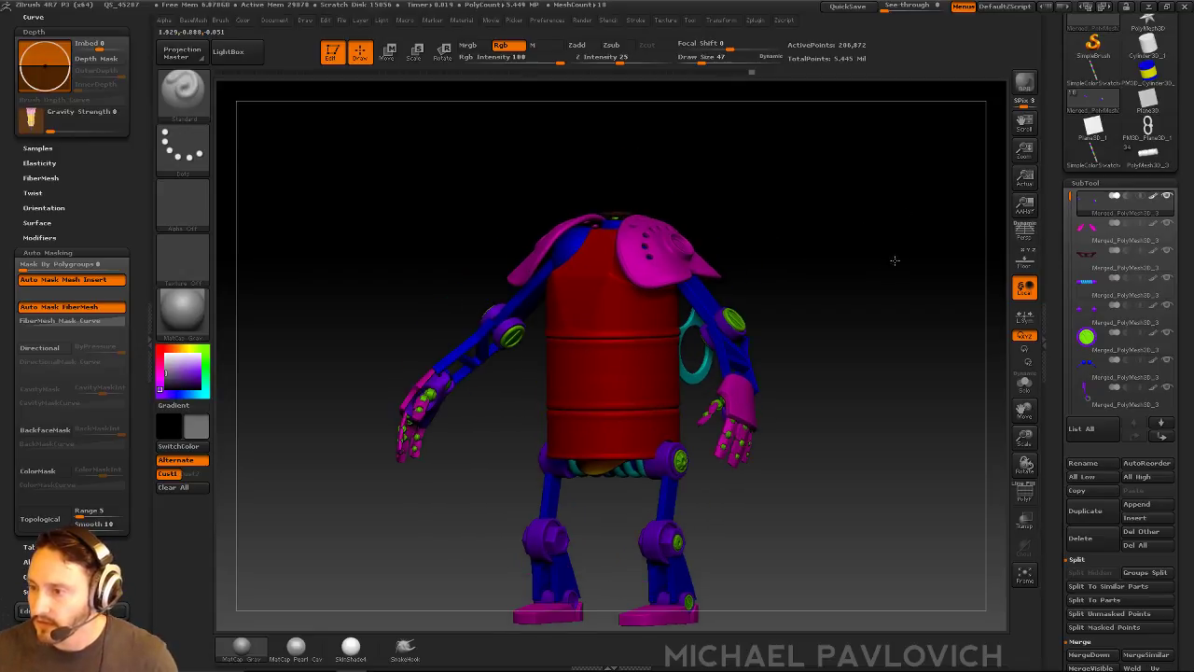
{"action": "left_click", "coordinate": [1026, 386]}
{"action": "left_click_drag", "start_coordinate": [912, 312], "coordinate": [834, 333]}
{"action": "left_click", "coordinate": [1082, 462]}
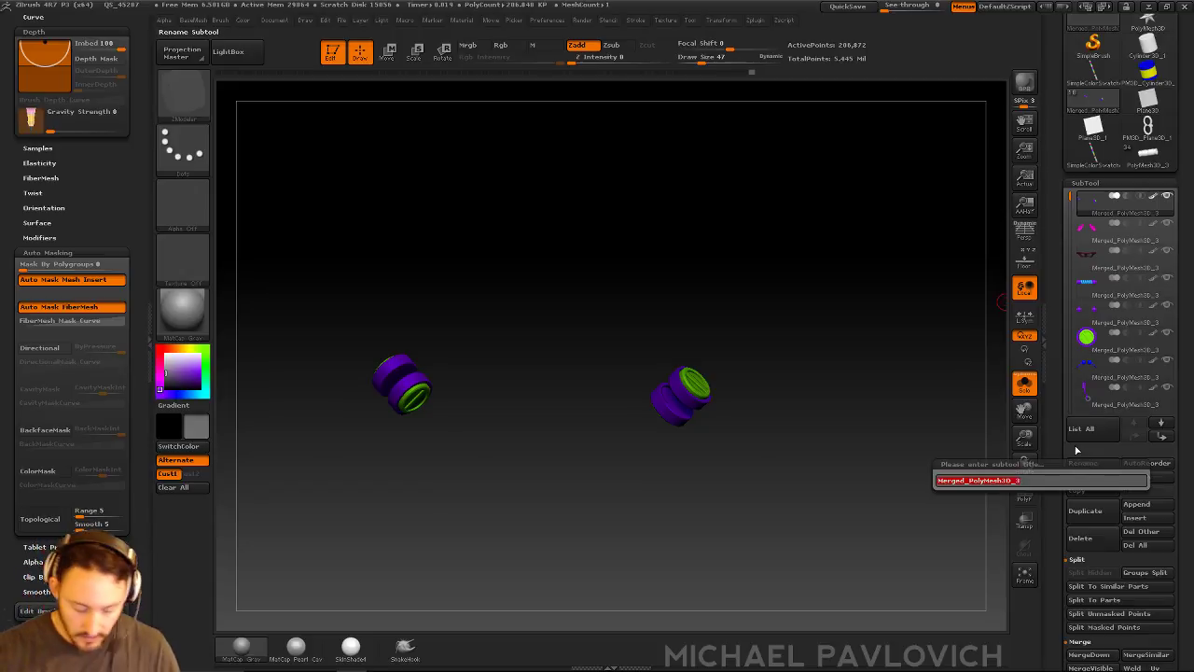
{"action": "type", "text": "E"}
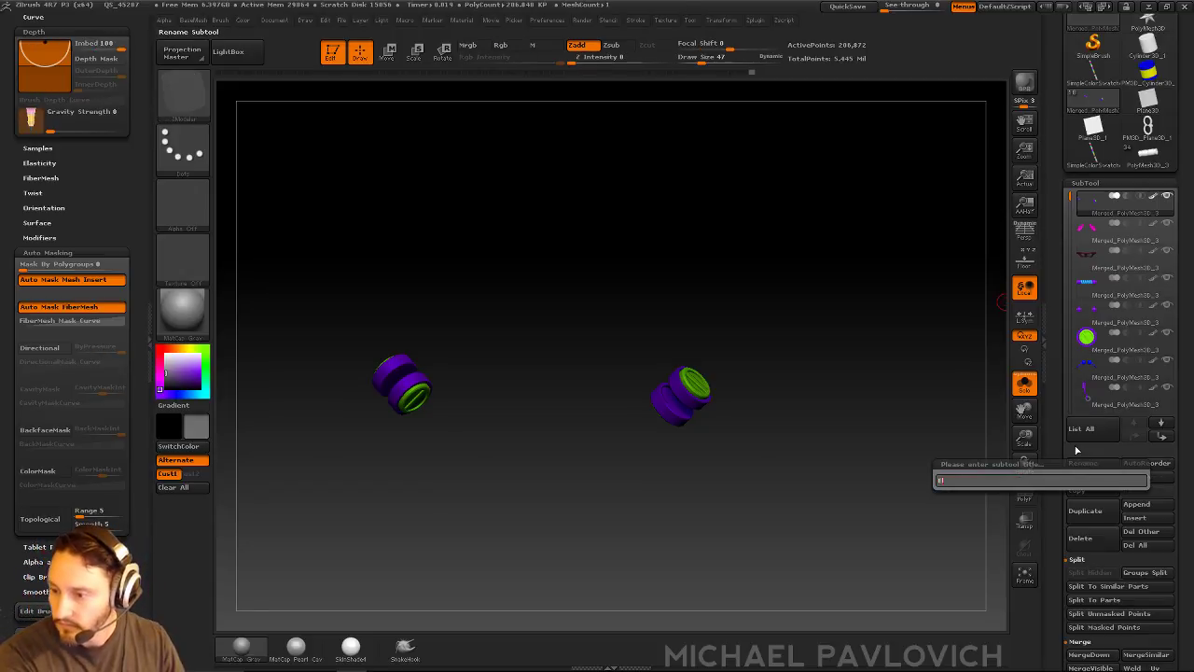
{"action": "type", "text": "lbows_high"}
{"action": "key", "text": "Return"}
Rename the magenta shoulder plates' subtool Shoulders_high
{"action": "left_click", "coordinate": [1122, 233]}
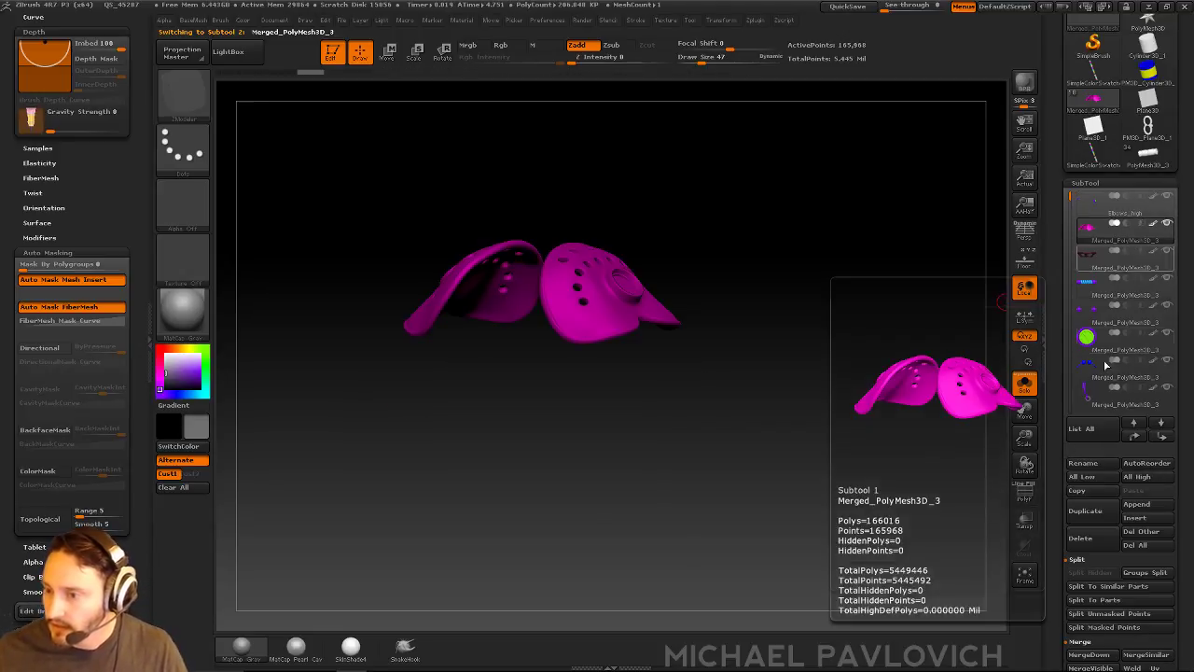
{"action": "left_click", "coordinate": [1082, 464]}
{"action": "type", "text": "Shoulders_high"}
{"action": "key", "text": "Return"}
Rename the small dark red subtool below the shoulder plates in the list Wheel_high
{"action": "left_click", "coordinate": [1108, 268]}
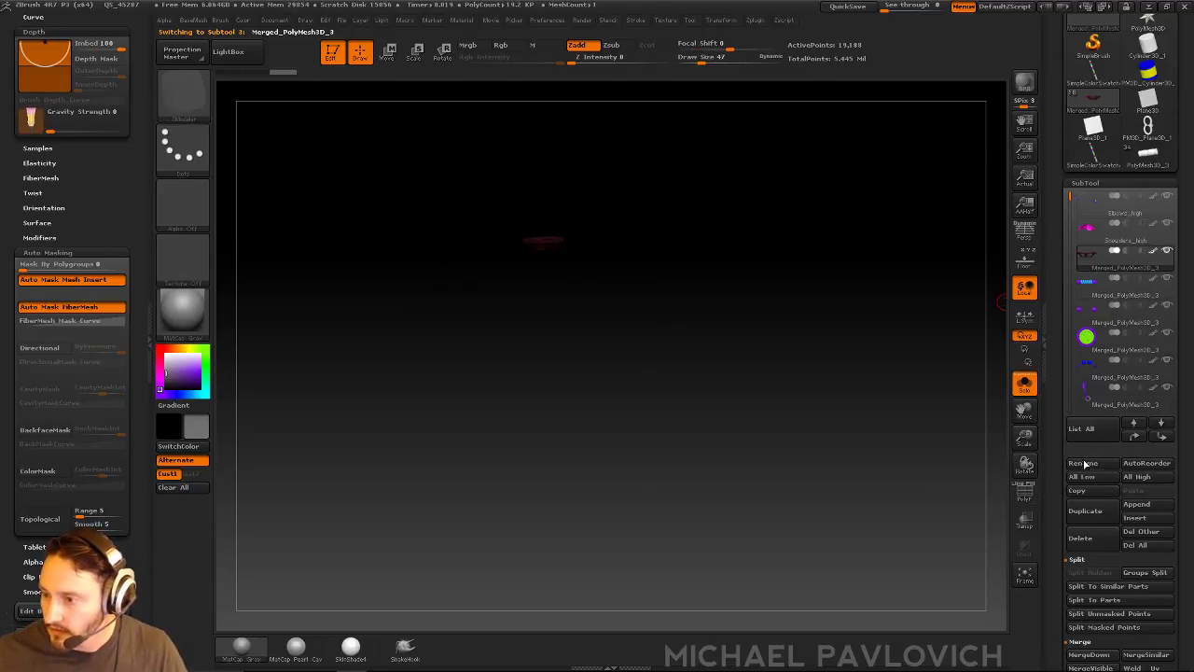
{"action": "left_click", "coordinate": [1082, 464]}
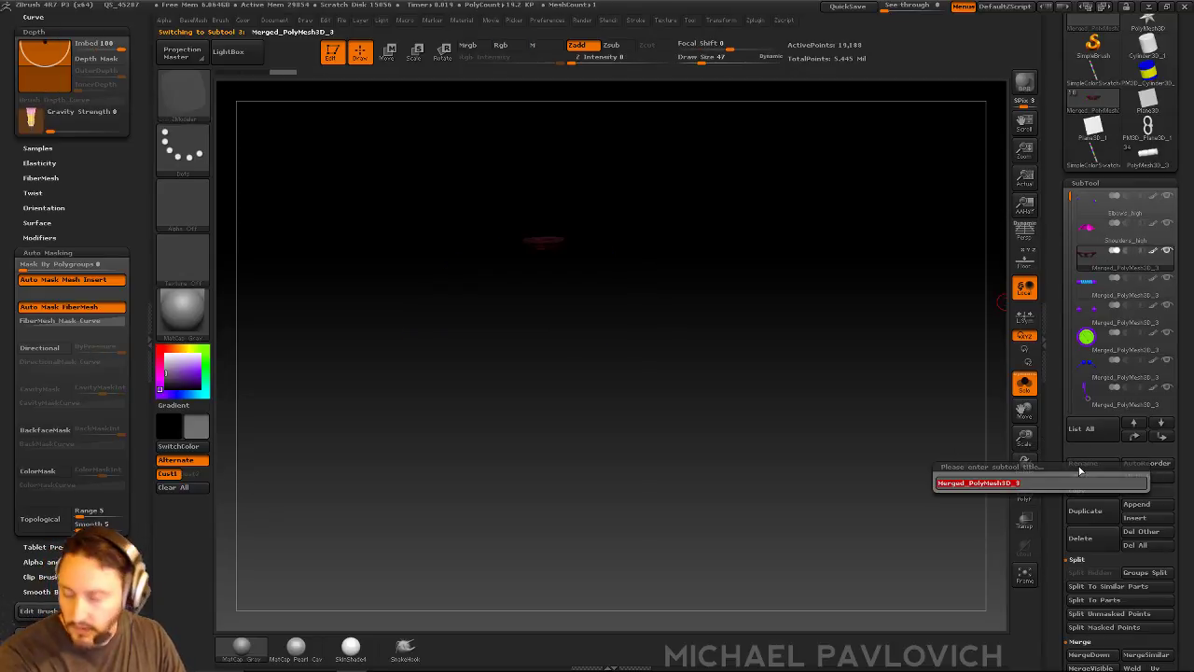
{"action": "key", "text": "shift"}
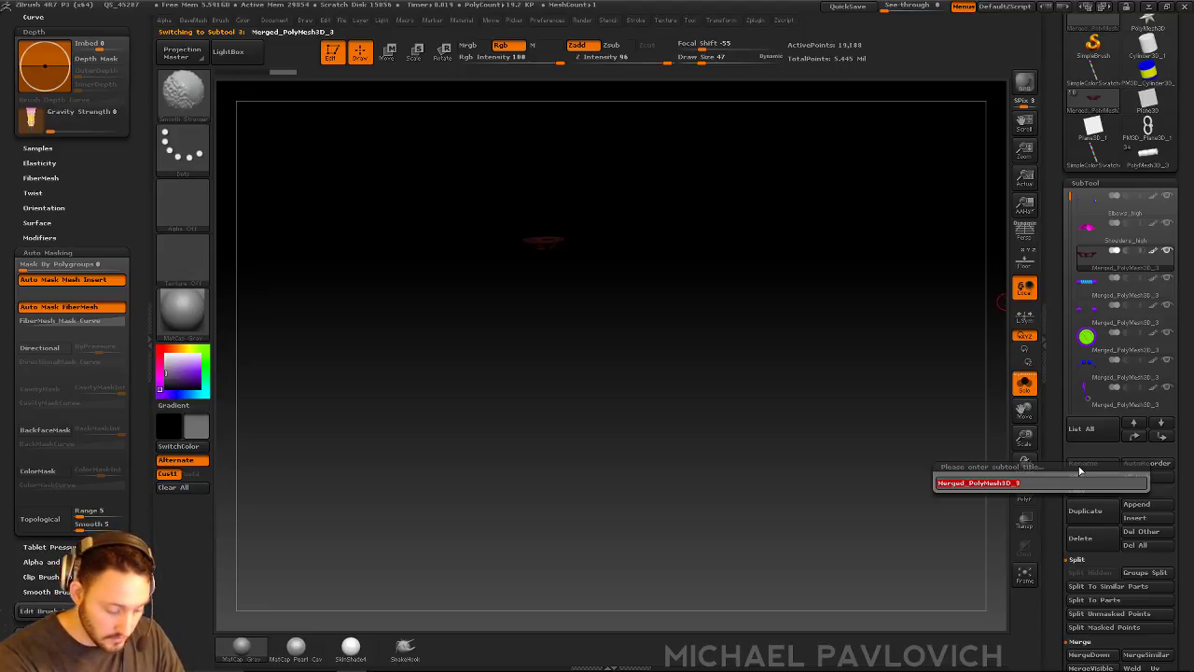
{"action": "type", "text": "Whal"}
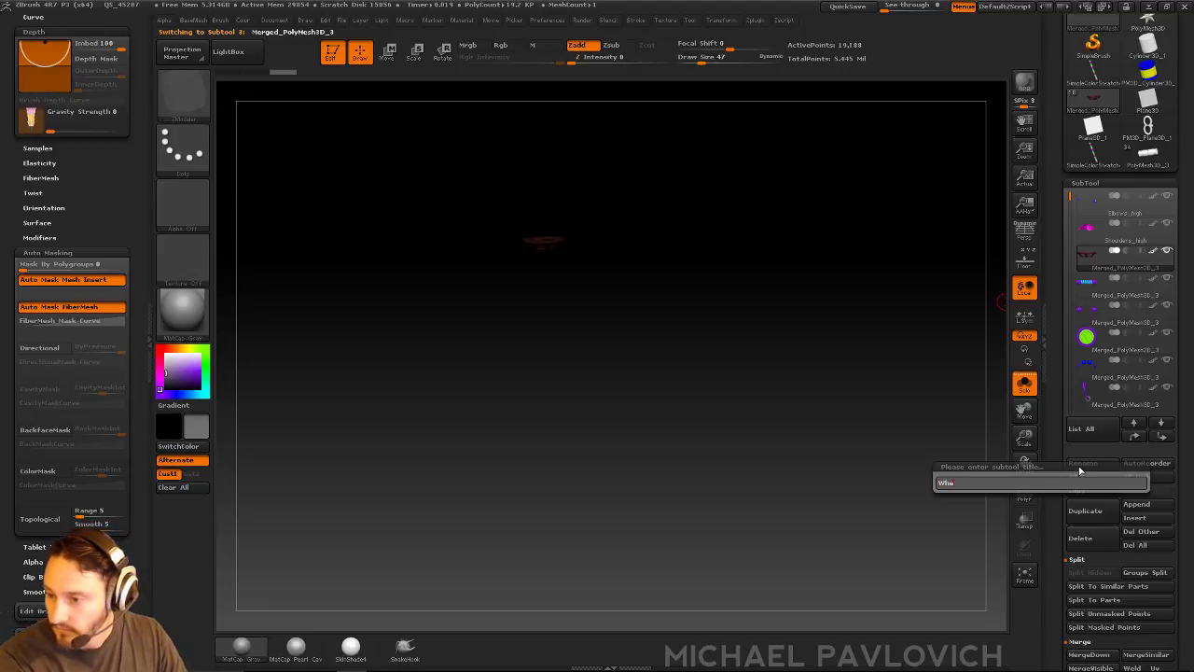
{"action": "type", "text": "l_high"}
{"action": "key", "text": "Return"}
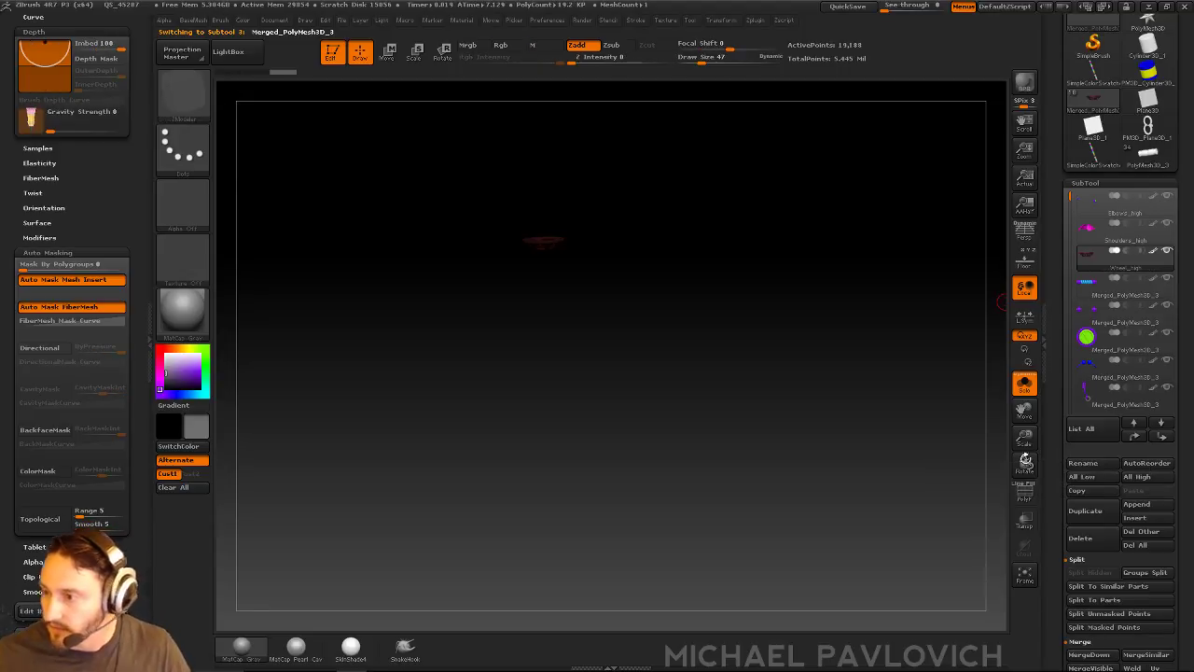
Rename the subtool with the purple hip cylinder and teal coil Axle_high
{"action": "left_click", "coordinate": [1122, 295]}
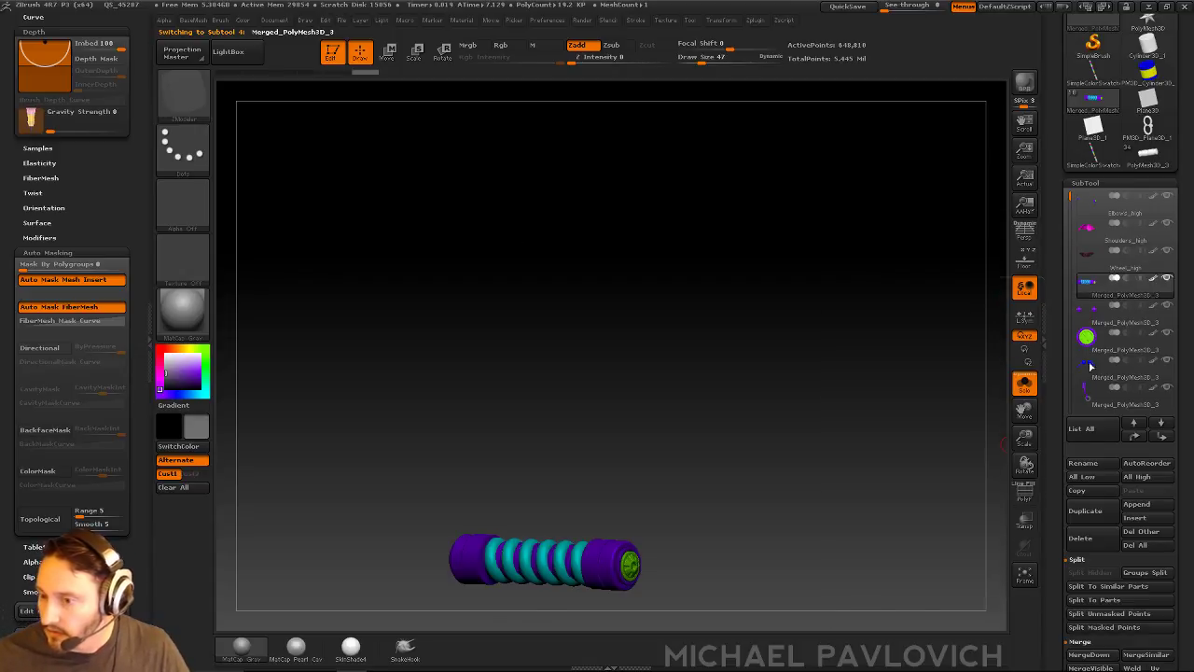
{"action": "left_click", "coordinate": [1083, 464]}
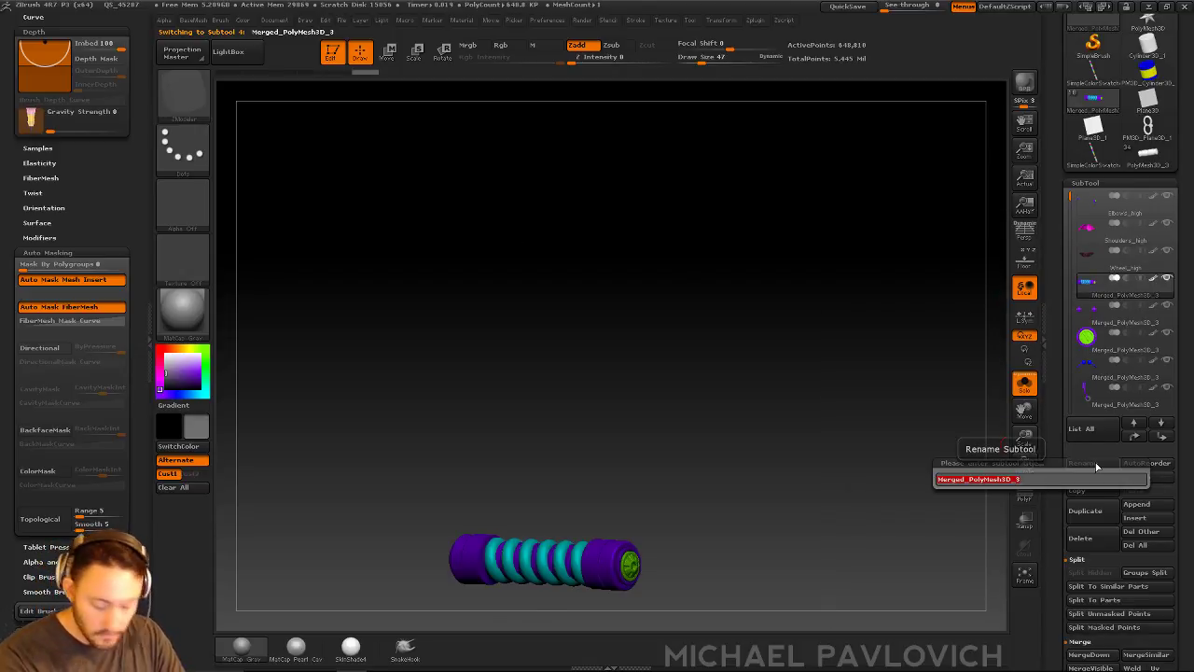
{"action": "type", "text": "Axle_high"}
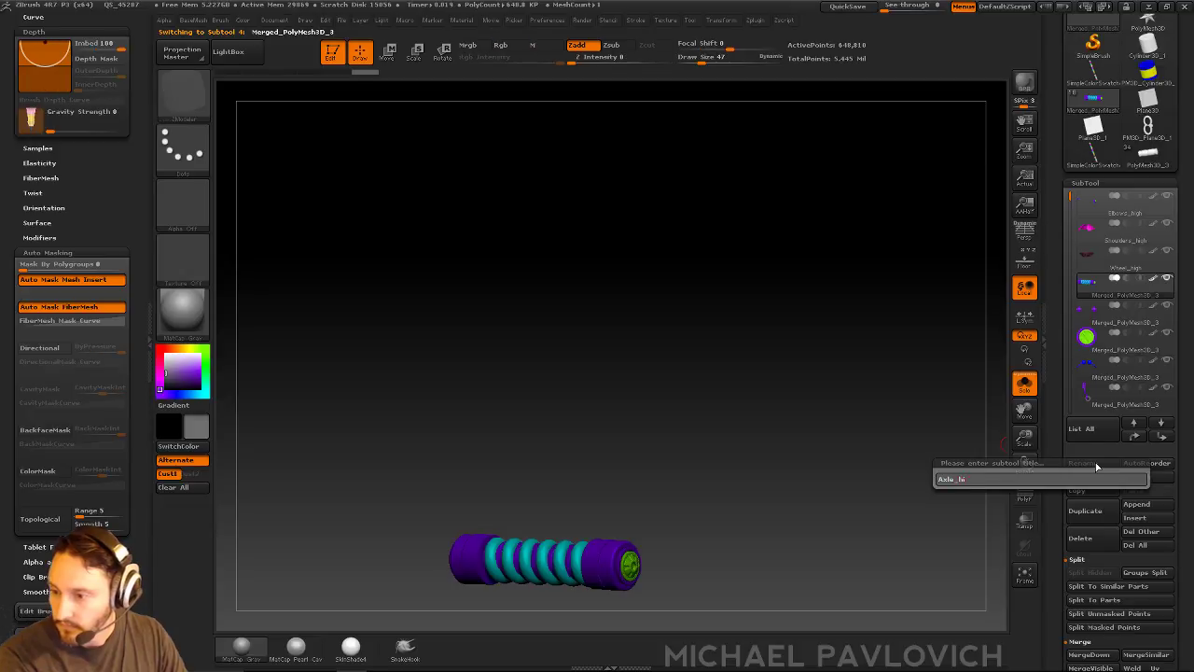
{"action": "key", "text": "Return"}
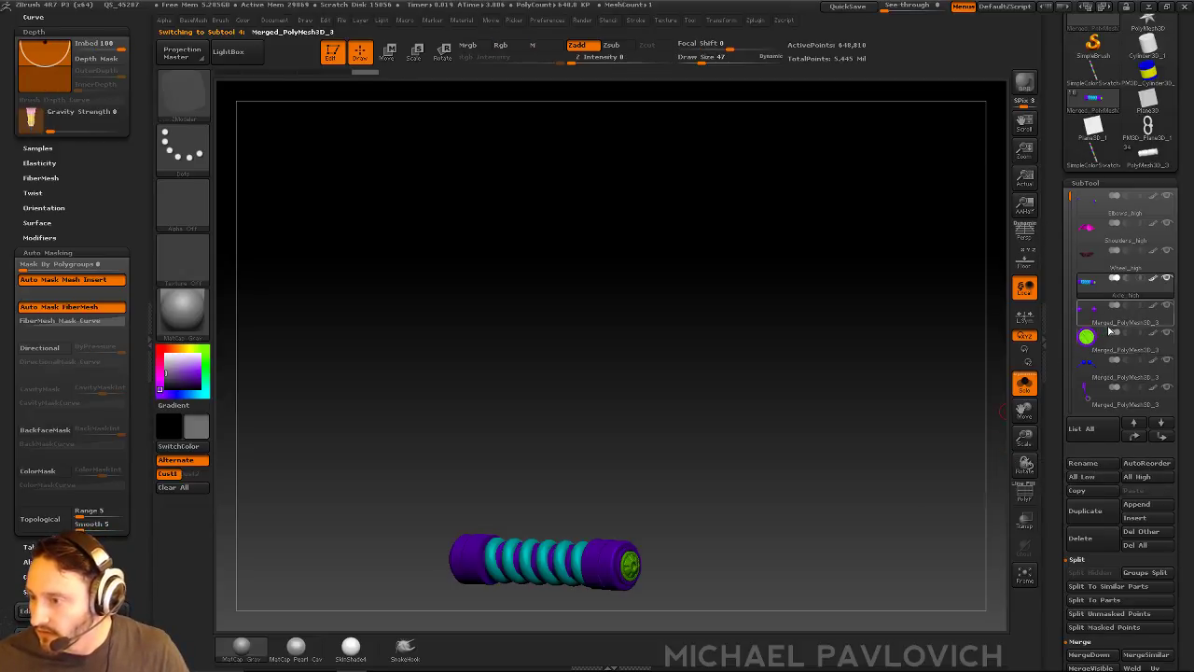
Check the next purple joint pair against the whole robot with Solo and rename its subtool Knees_high
{"action": "left_click", "coordinate": [1110, 328]}
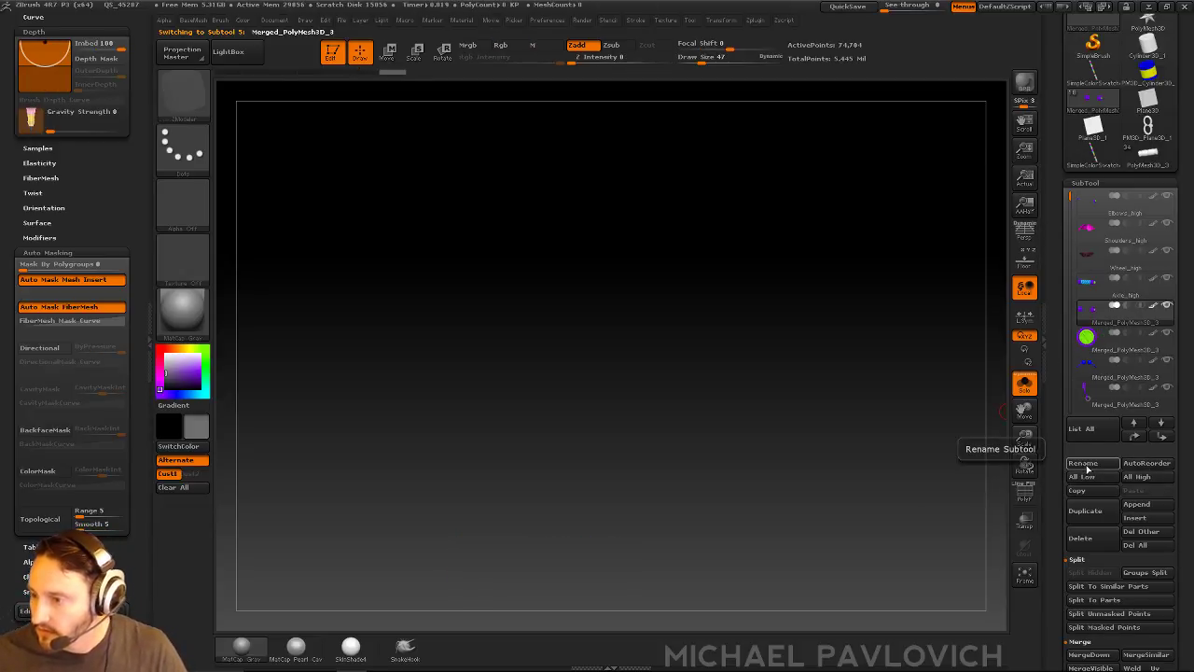
{"action": "left_click_drag", "start_coordinate": [901, 358], "coordinate": [826, 256], "text": "alt"}
{"action": "left_click", "coordinate": [1024, 384]}
{"action": "left_click", "coordinate": [1025, 386]}
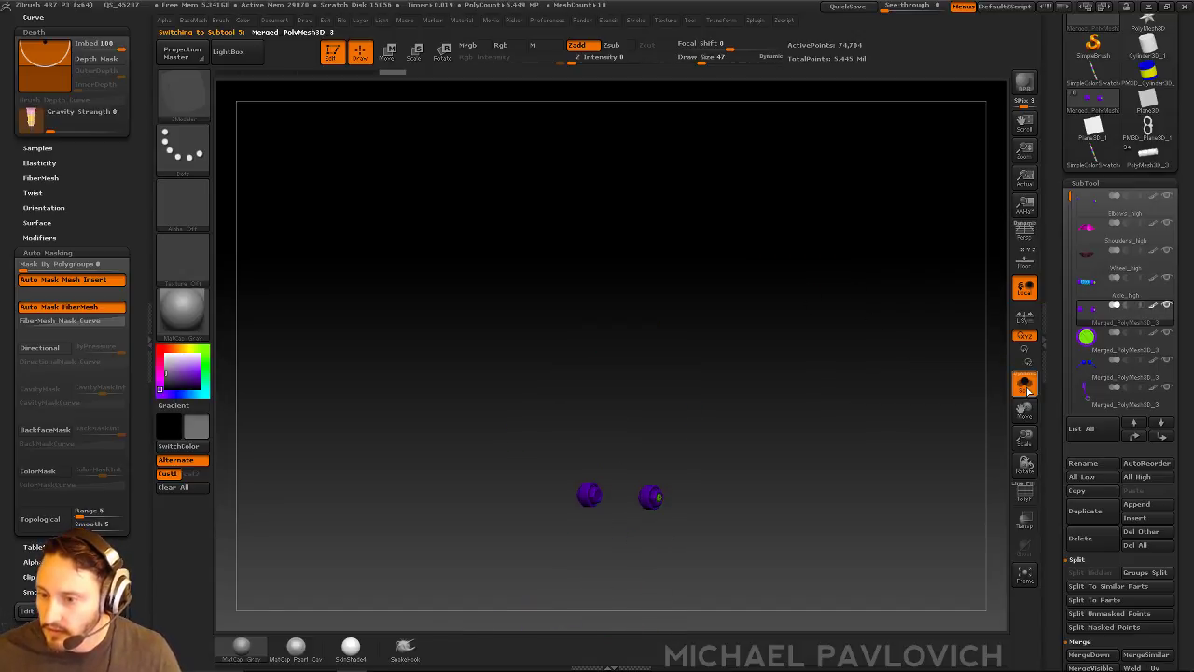
{"action": "left_click", "coordinate": [1091, 465]}
{"action": "type", "text": "Knees_high"}
{"action": "key", "text": "Return"}
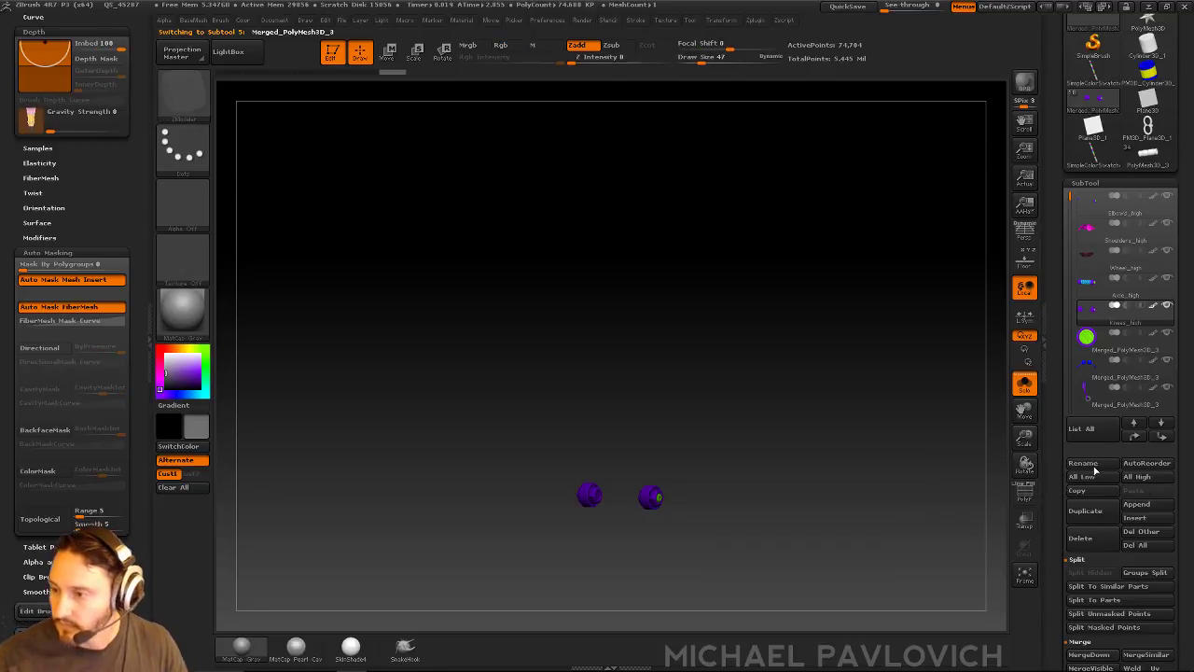
Rename the subtool with the small purple ankle cylinders Ankles_high
{"action": "left_click", "coordinate": [1119, 344]}
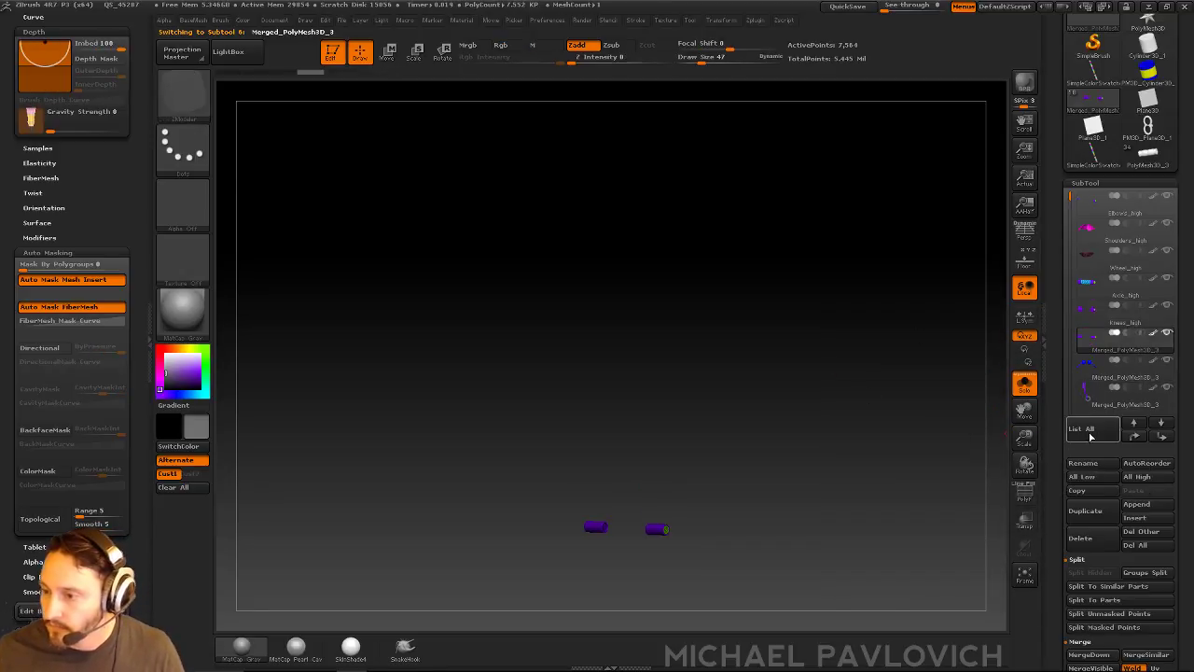
{"action": "left_click", "coordinate": [1084, 464]}
{"action": "type", "text": "Ankles_high"}
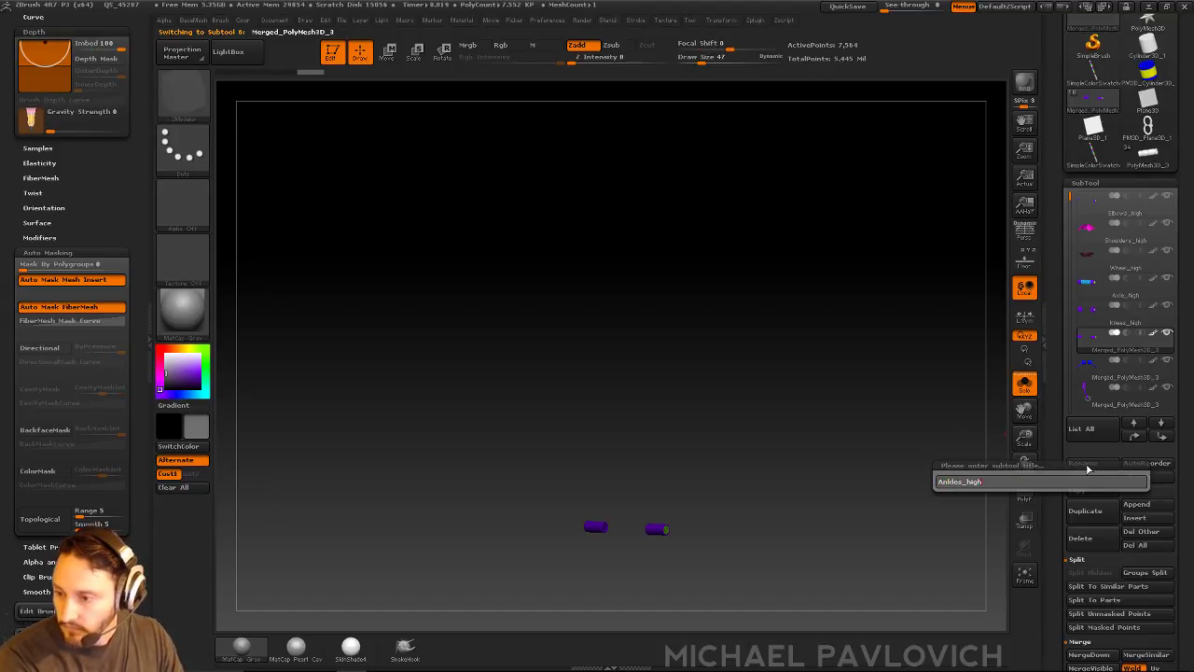
{"action": "key", "text": "Return"}
Rename the subtool with the blue shoulder balls and upper arm rods Shoulders_high
{"action": "left_click", "coordinate": [1113, 379]}
{"action": "left_click_drag", "start_coordinate": [844, 333], "coordinate": [1013, 409]}
{"action": "left_click", "coordinate": [1093, 464]}
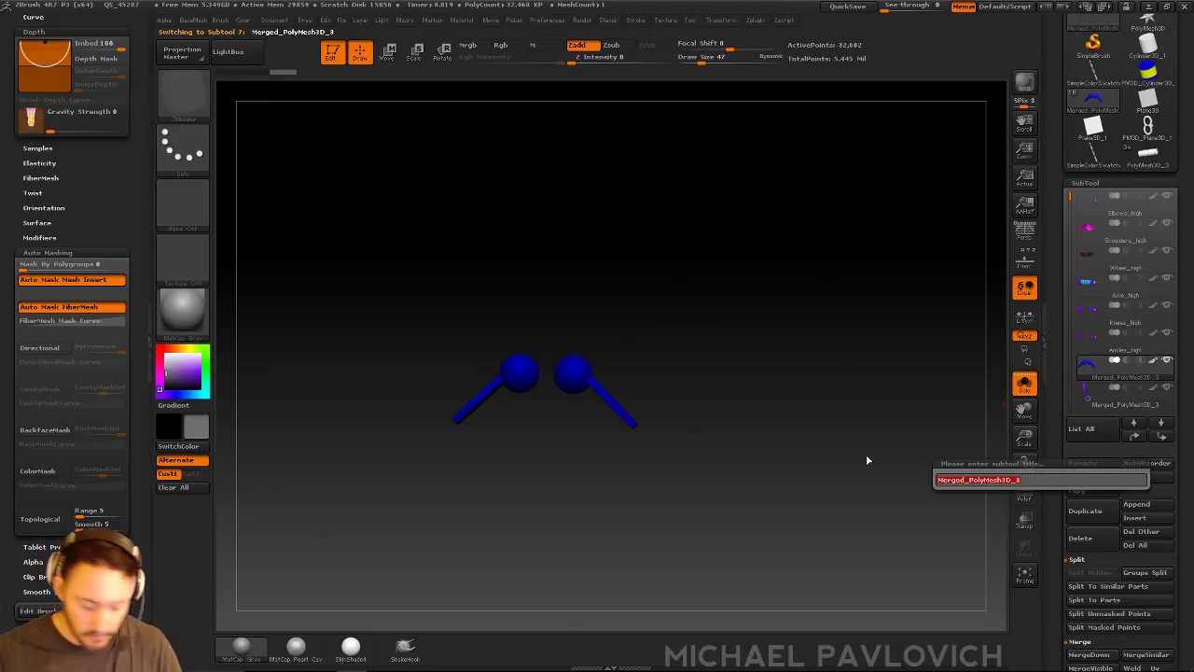
{"action": "type", "text": "Should"}
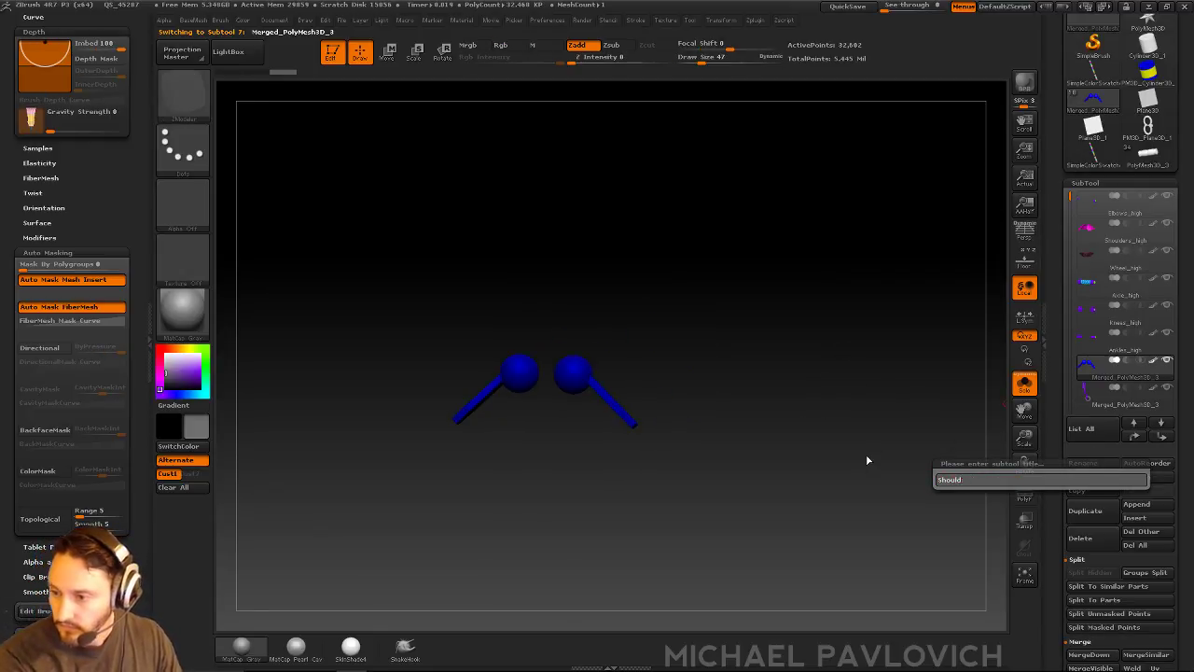
{"action": "type", "text": "ers_high"}
{"action": "key", "text": "Return"}
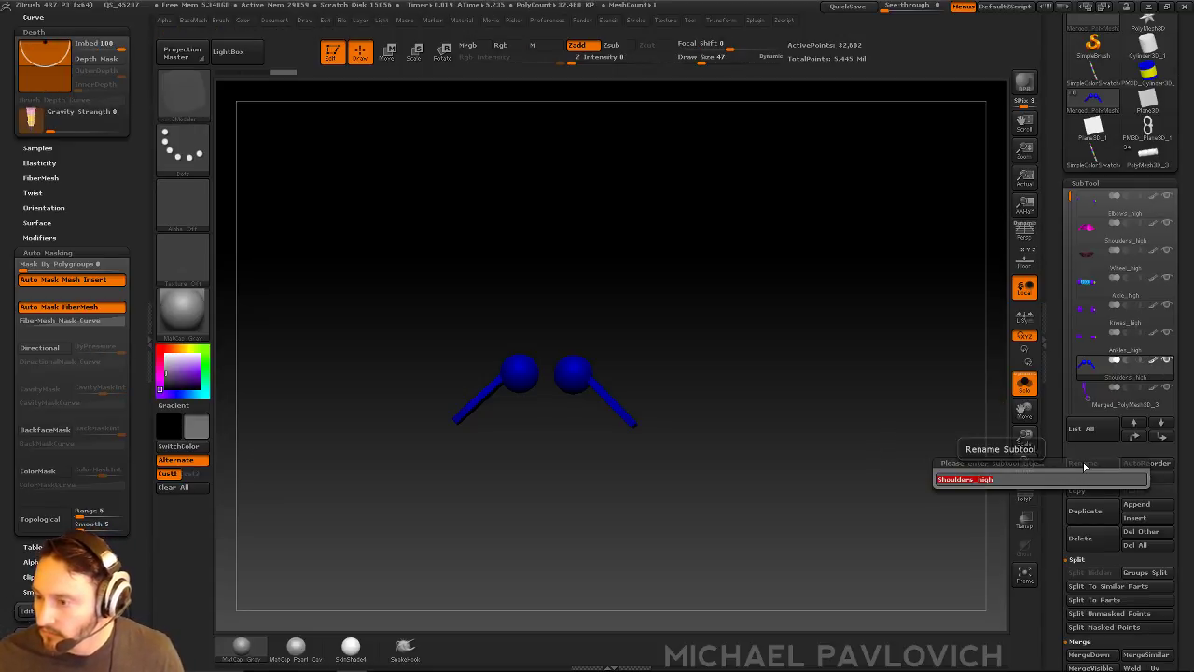
Make the small purple and grey subtool below the shoulder balls active and rename it Handle_high
{"action": "left_click", "coordinate": [1120, 400]}
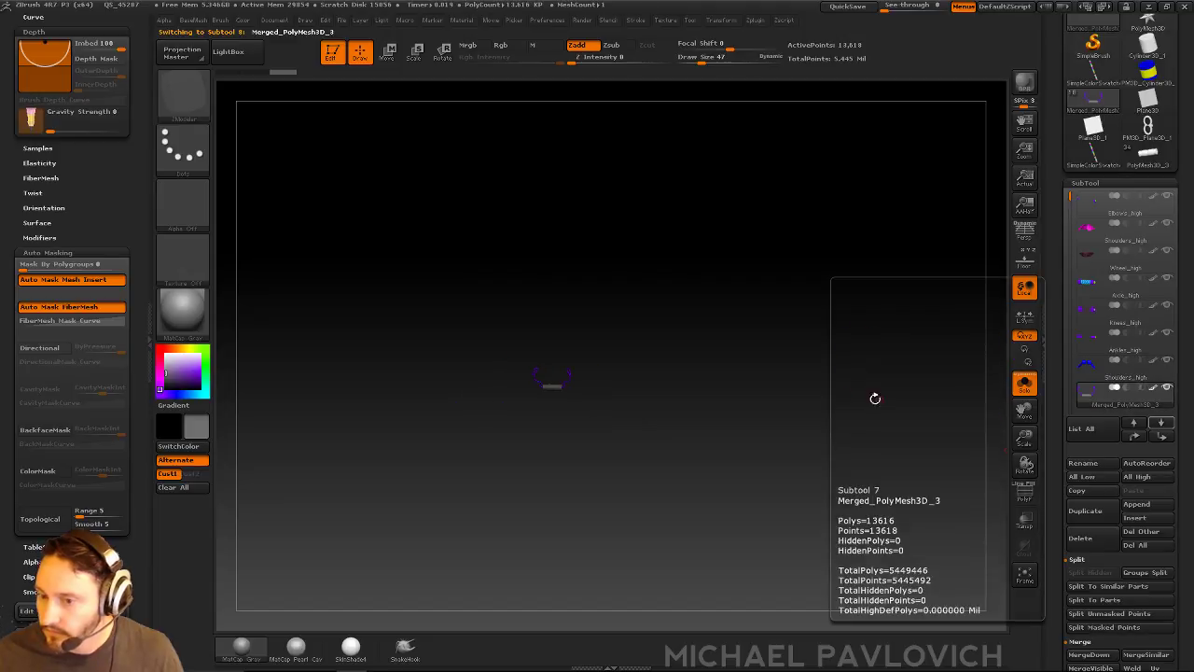
{"action": "left_click", "coordinate": [1082, 464]}
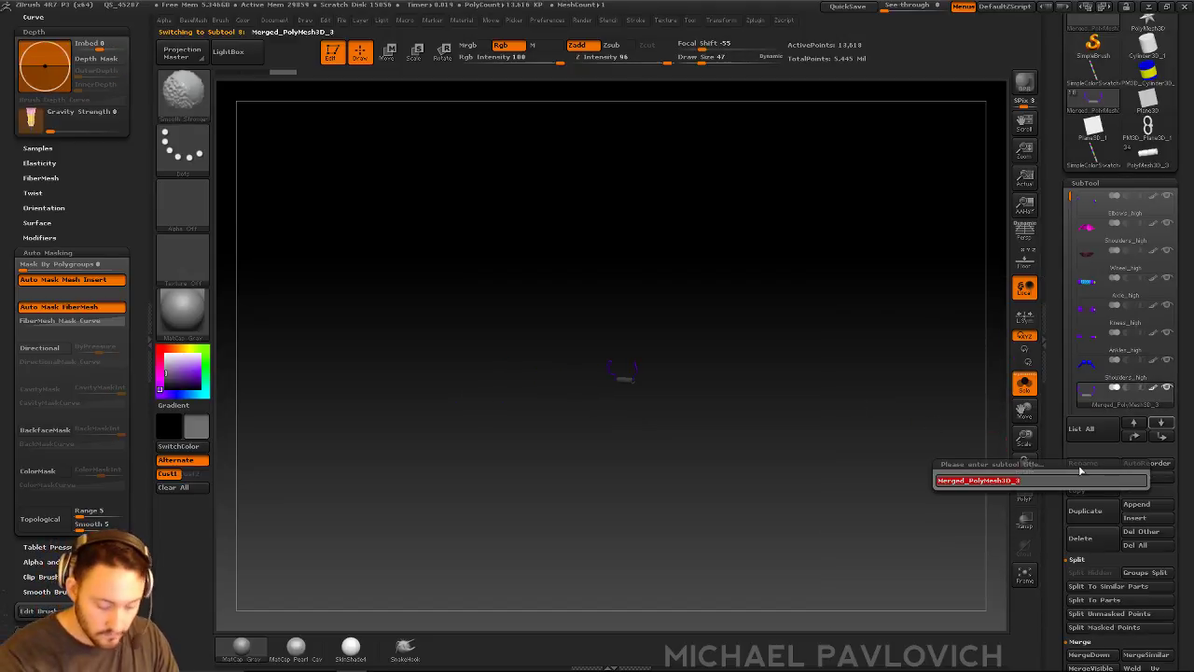
{"action": "type", "text": "Handle_high"}
{"action": "key", "text": "Return"}
Make the red torso subtool active and rename it Body_high
{"action": "left_click", "coordinate": [1155, 425]}
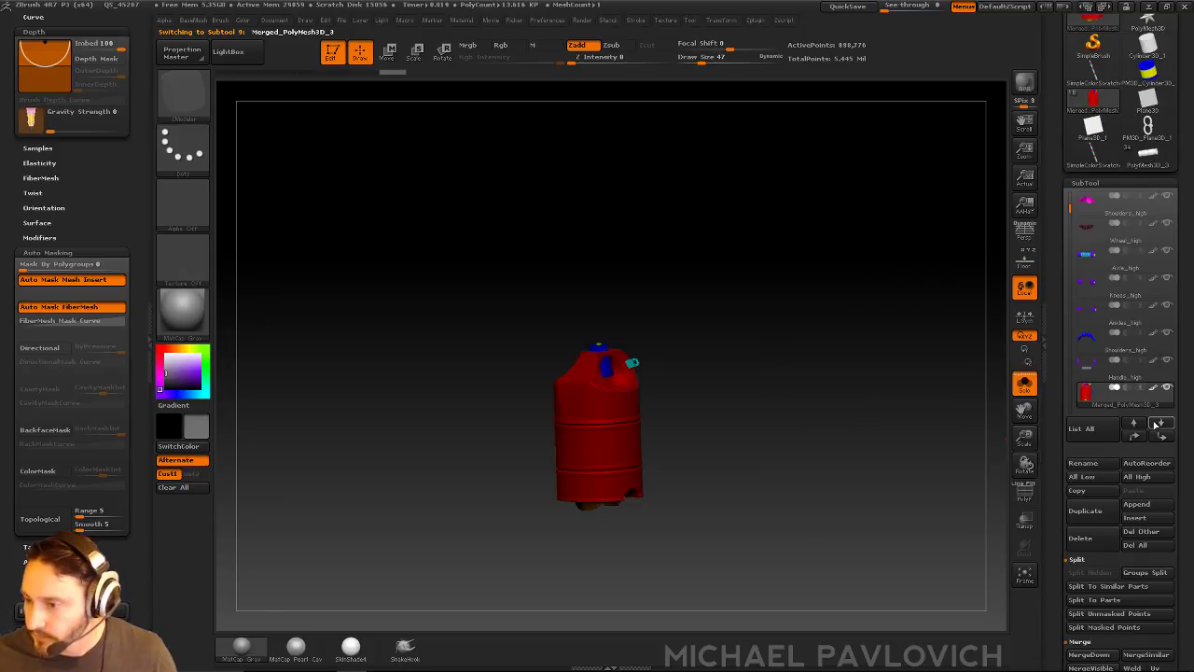
{"action": "left_click", "coordinate": [1096, 465]}
{"action": "type", "text": "Body_high"}
{"action": "key", "text": "Return"}
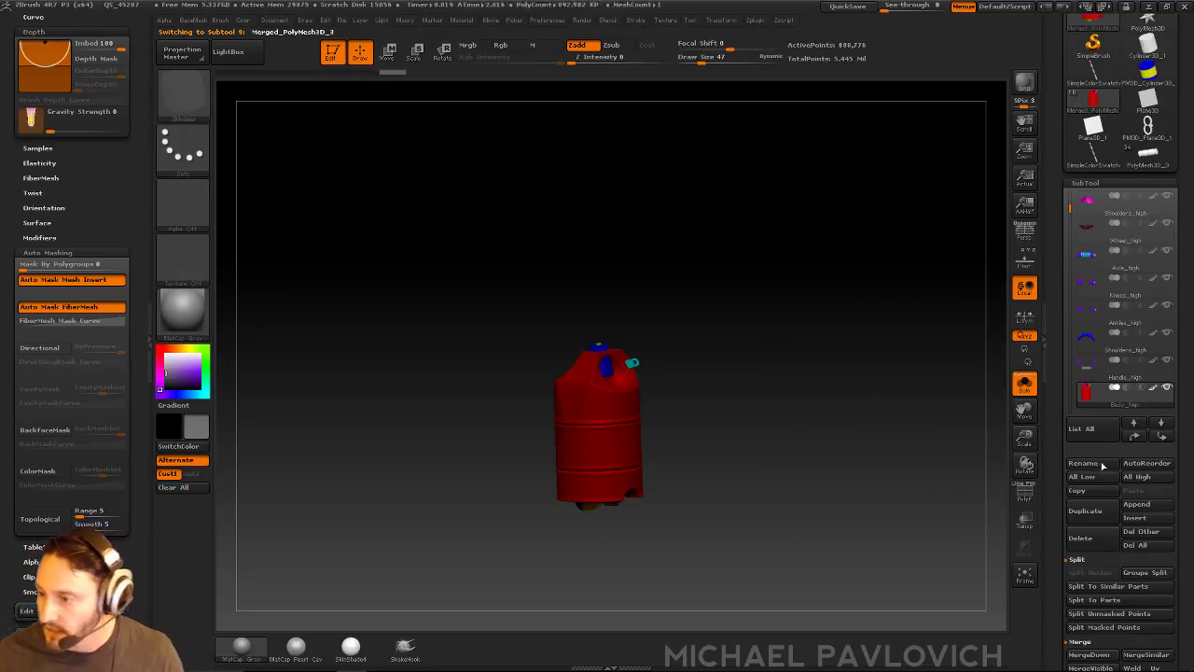
Make the teal figure-eight bolt subtool after the torso active and rename it Butterfly_high
{"action": "left_click", "coordinate": [1159, 426]}
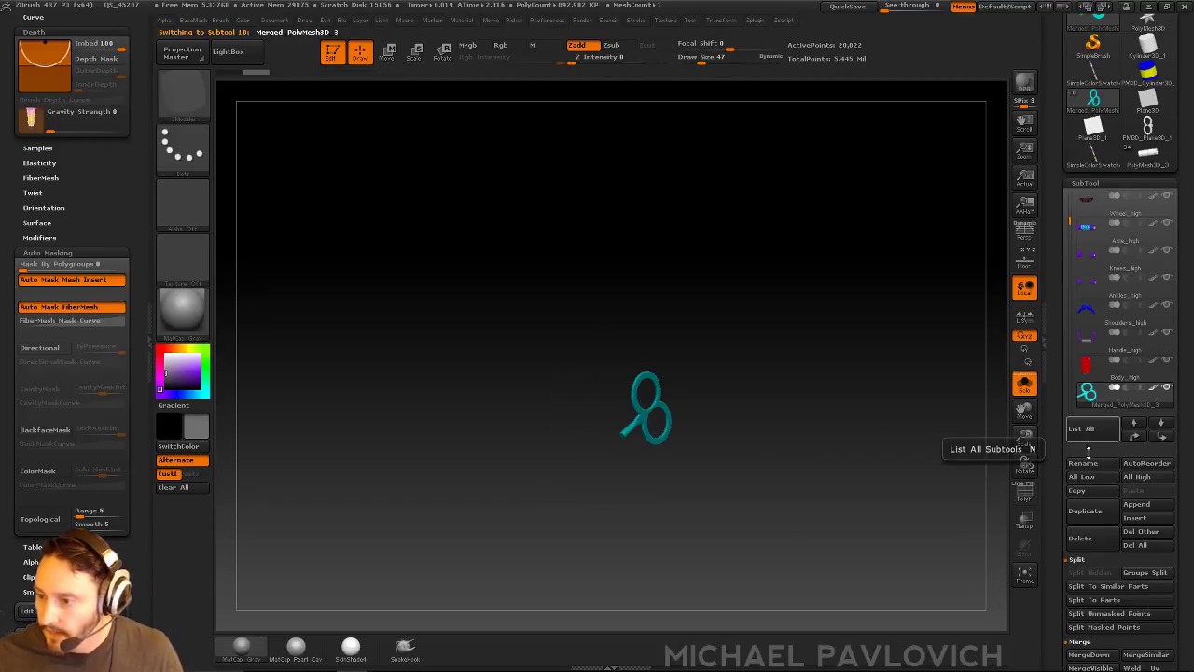
{"action": "left_click", "coordinate": [1085, 464]}
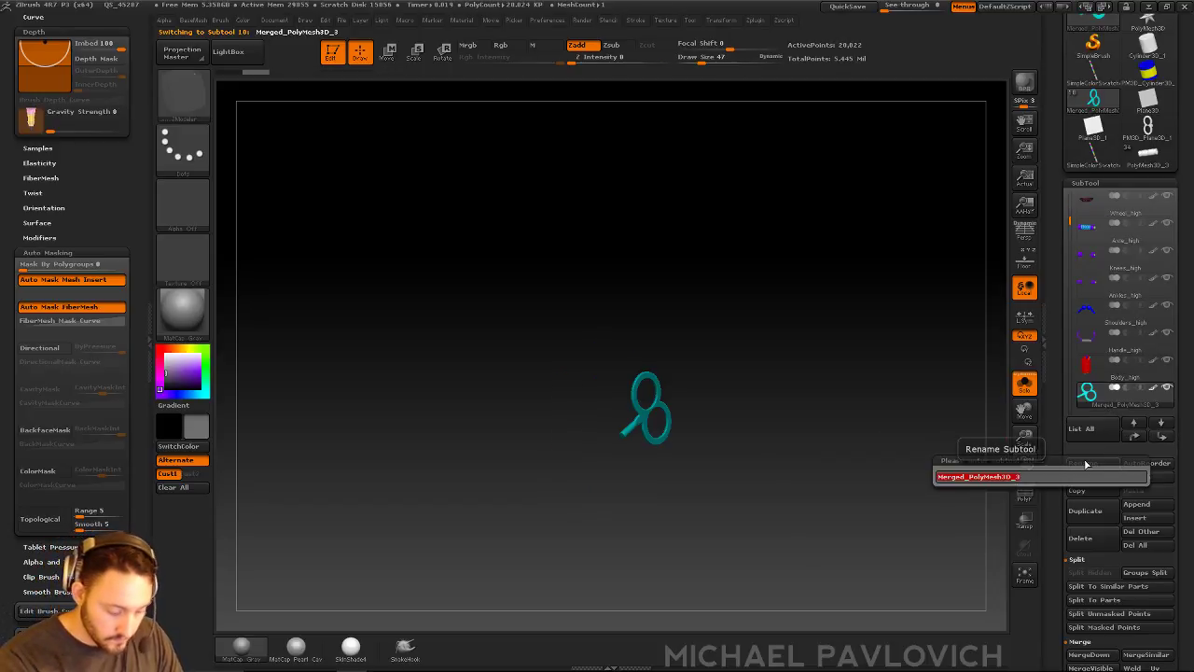
{"action": "type", "text": "Bolterfly_high"}
{"action": "key", "text": "Return"}
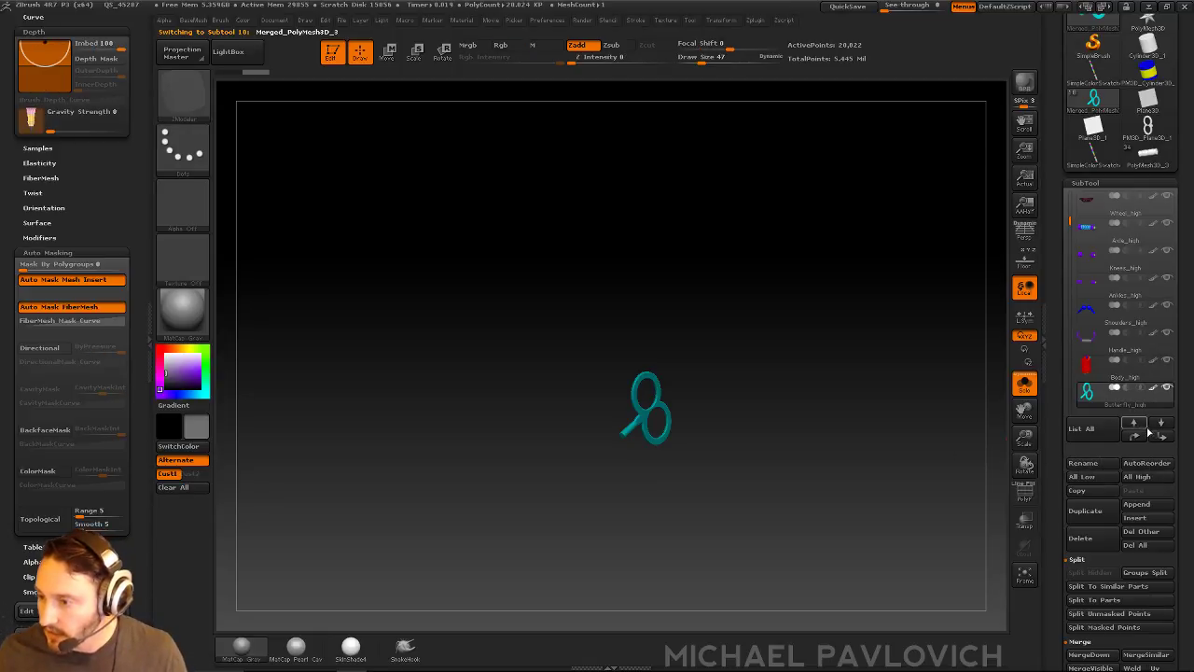
Make the subtool with the two straight blue leg rods active and rename it Legs_high
{"action": "left_click", "coordinate": [1162, 422]}
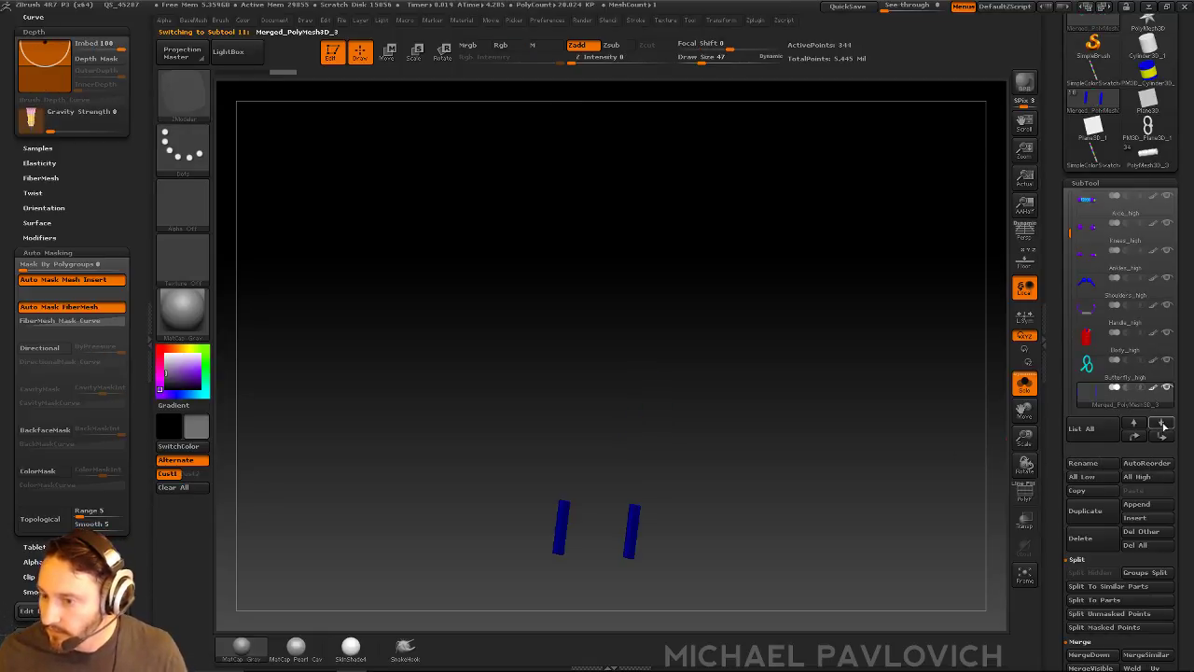
{"action": "left_click", "coordinate": [1028, 389]}
{"action": "left_click", "coordinate": [1027, 390]}
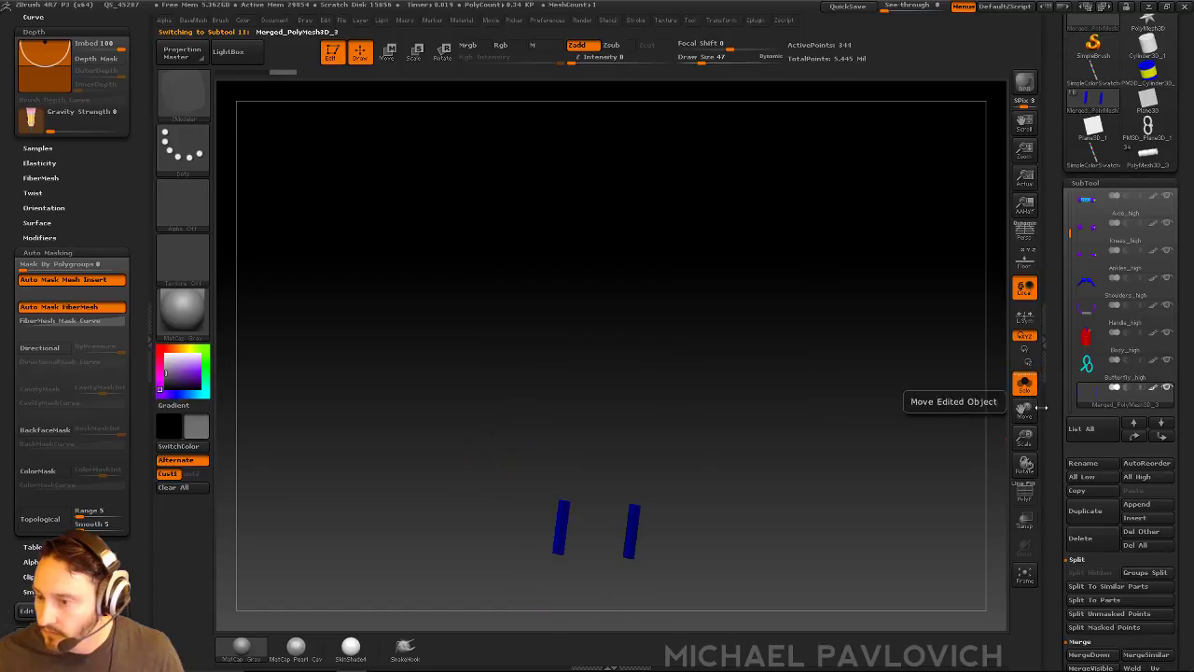
{"action": "left_click", "coordinate": [1082, 463]}
{"action": "key", "text": "BackSpace"}
{"action": "type", "text": "Legs"}
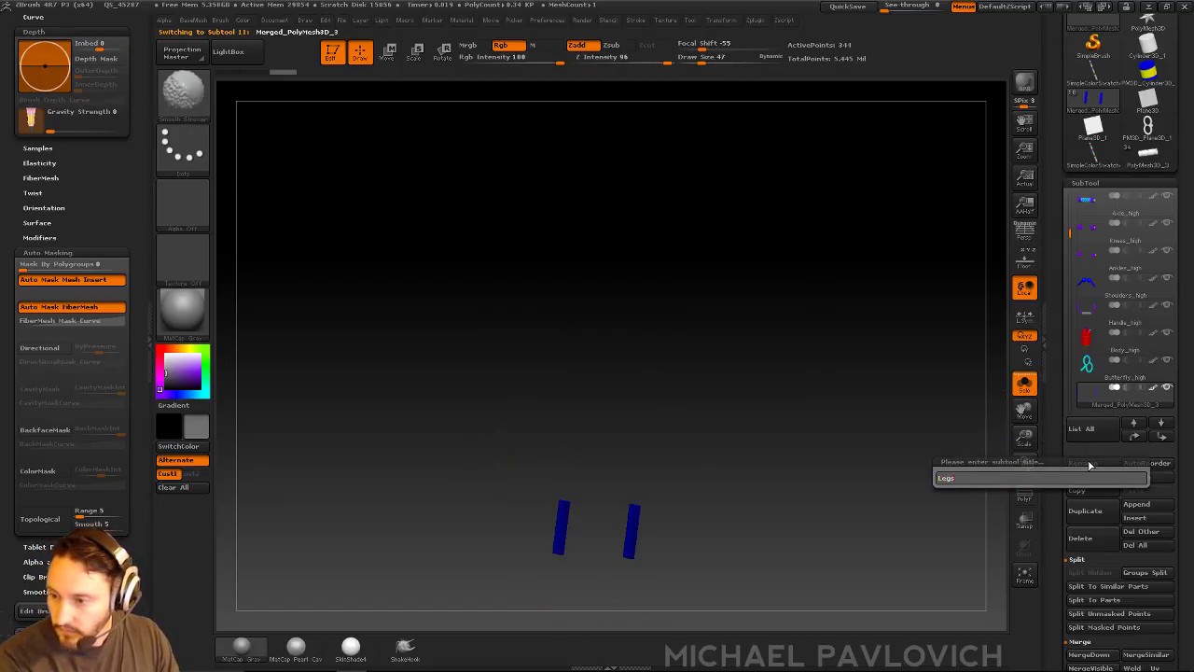
{"action": "type", "text": "_high"}
{"action": "key", "text": "Return"}
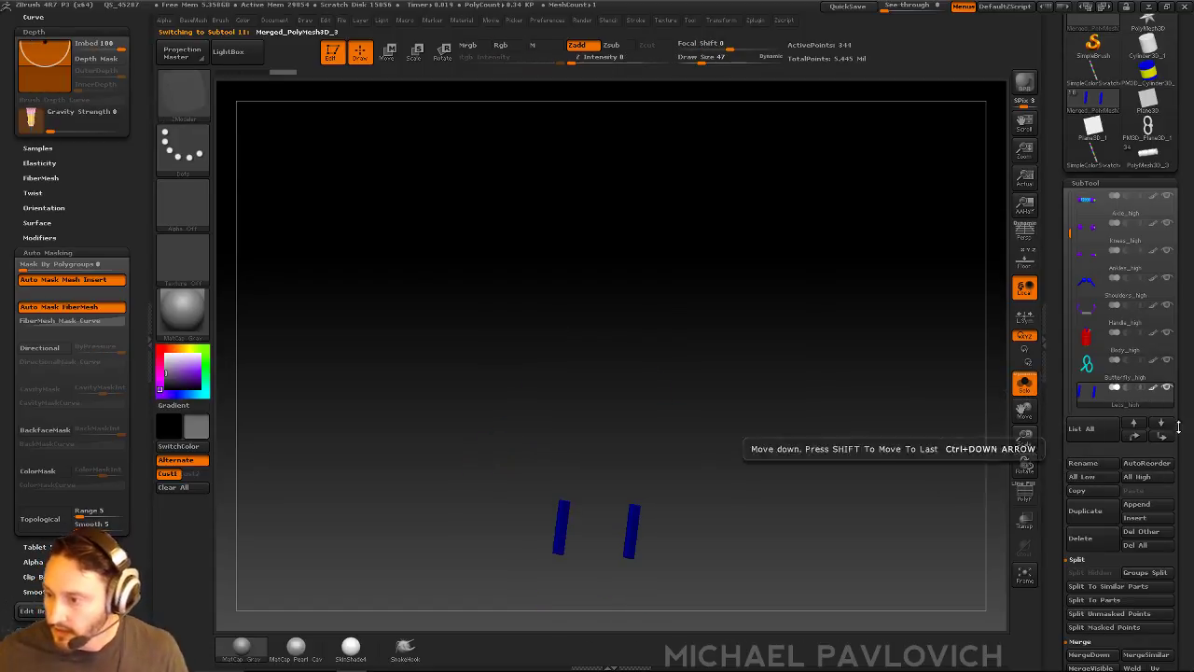
Make the blue lower-leg plates subtool active and rename it Shin_high
{"action": "left_click", "coordinate": [1166, 426]}
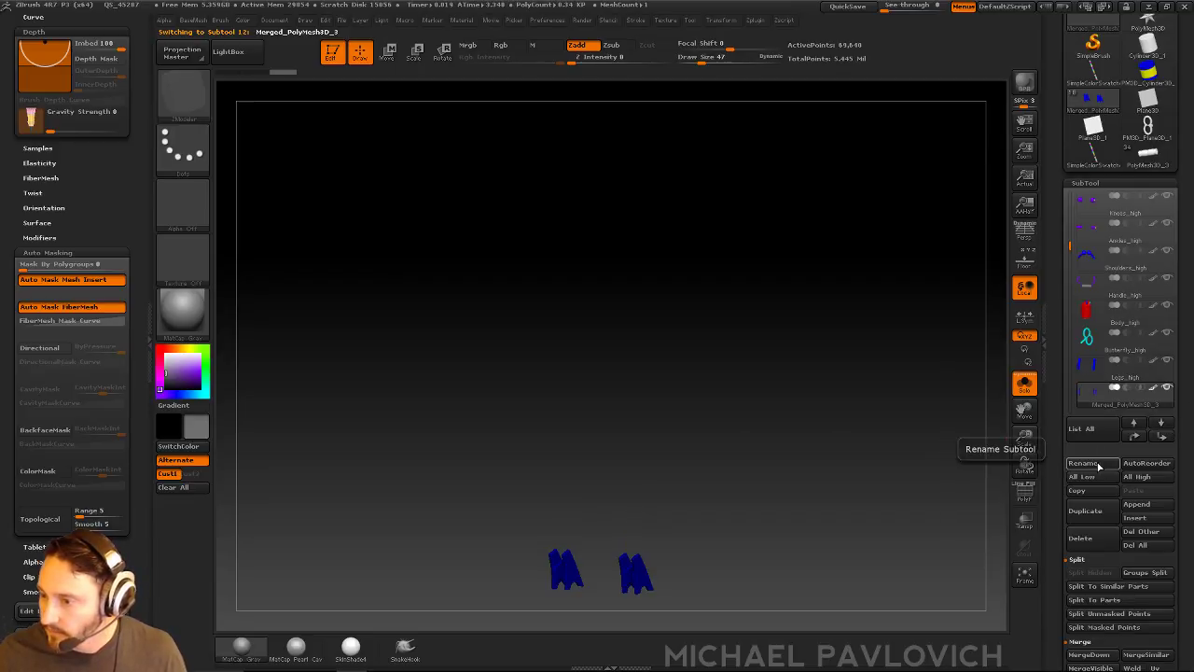
{"action": "left_click", "coordinate": [1097, 463]}
{"action": "type", "text": "Shin_high"}
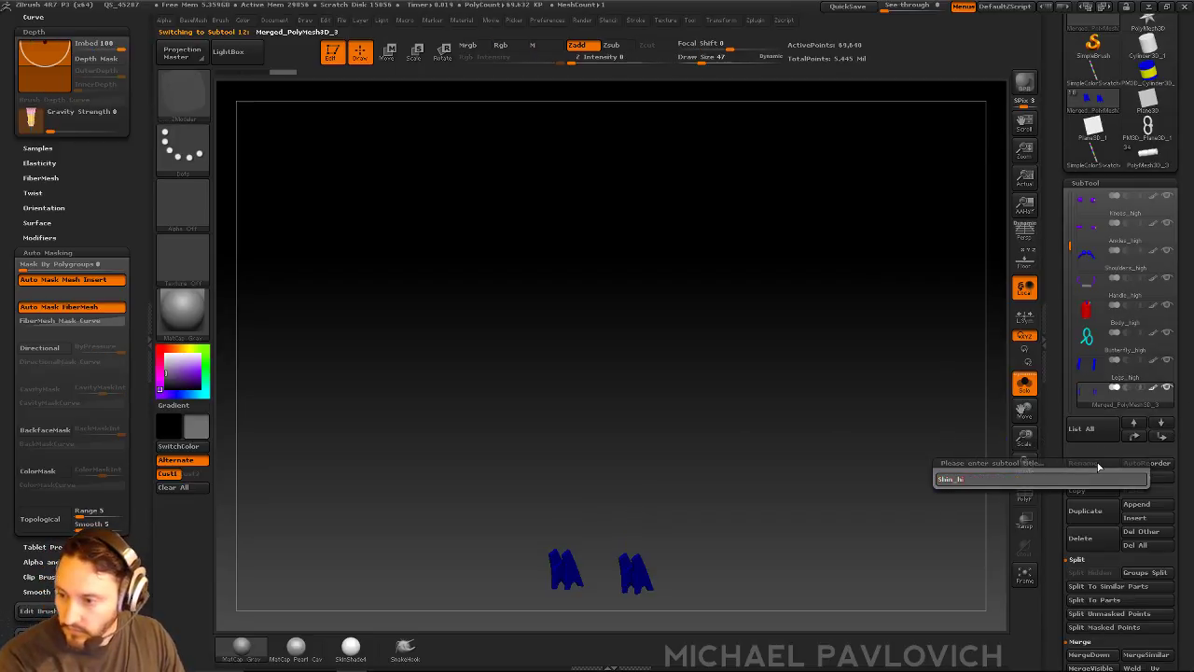
{"action": "key", "text": "Return"}
Make the flat magenta foot subtool active and rename it Foot_high
{"action": "left_click", "coordinate": [1172, 425]}
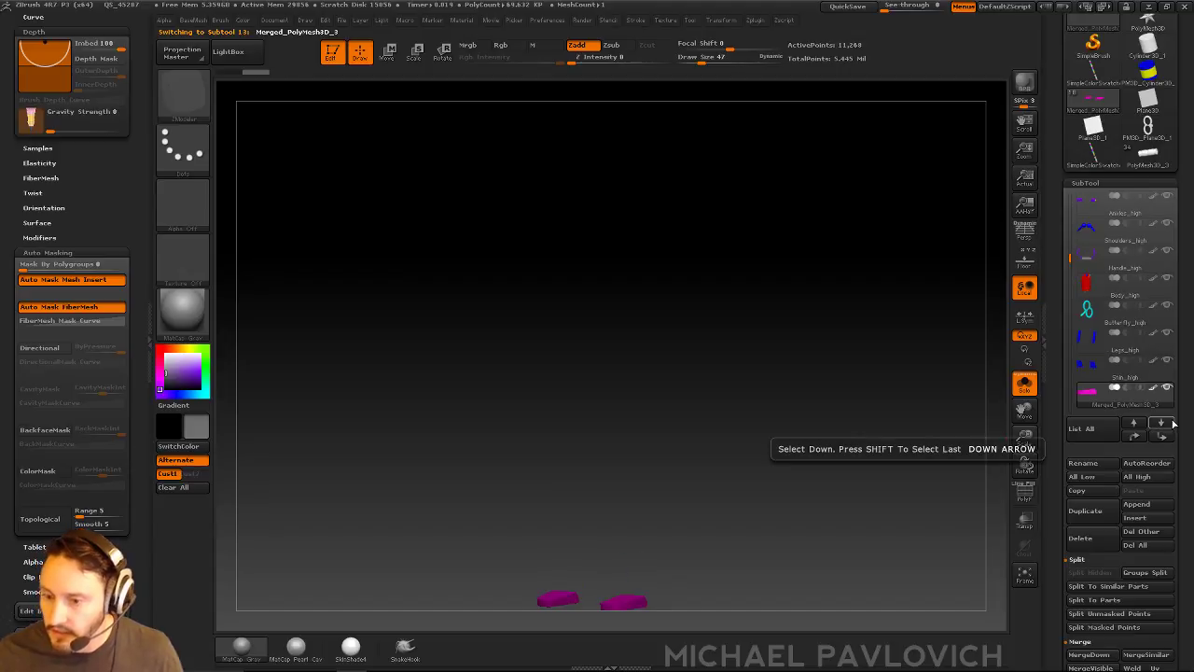
{"action": "left_click", "coordinate": [1092, 464]}
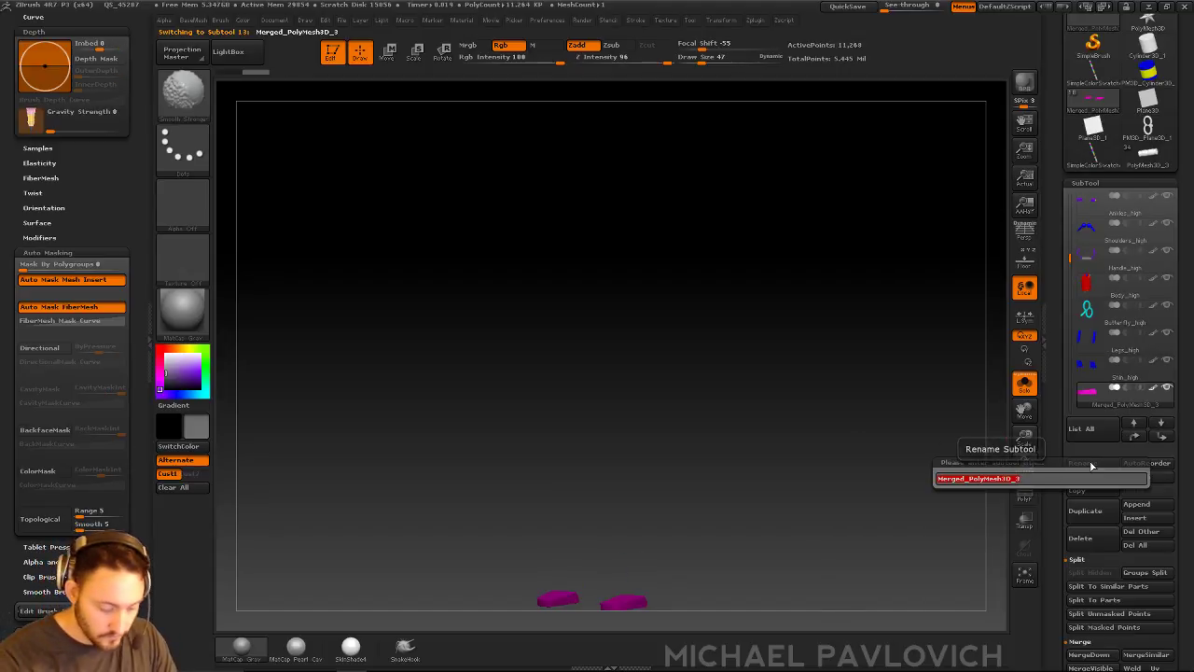
{"action": "type", "text": "Foot_high"}
{"action": "key", "text": "Return"}
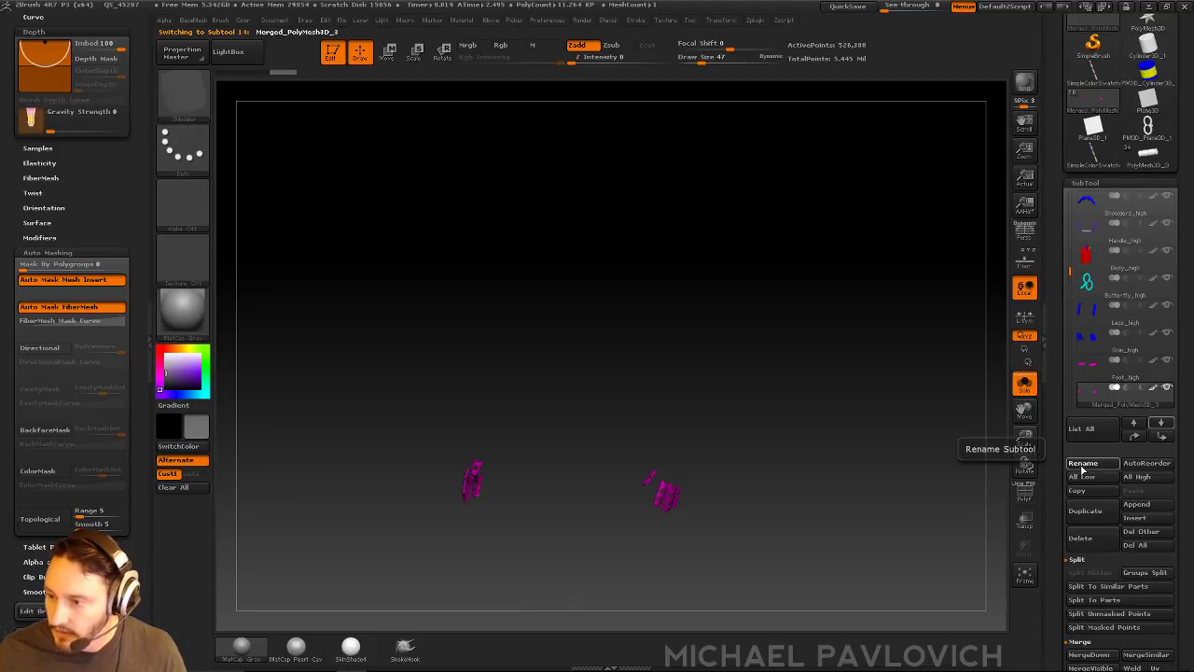
Rename the subtool with the small magenta finger segments Fingers_high
{"action": "left_click", "coordinate": [1082, 466]}
{"action": "type", "text": "Fingers_high"}
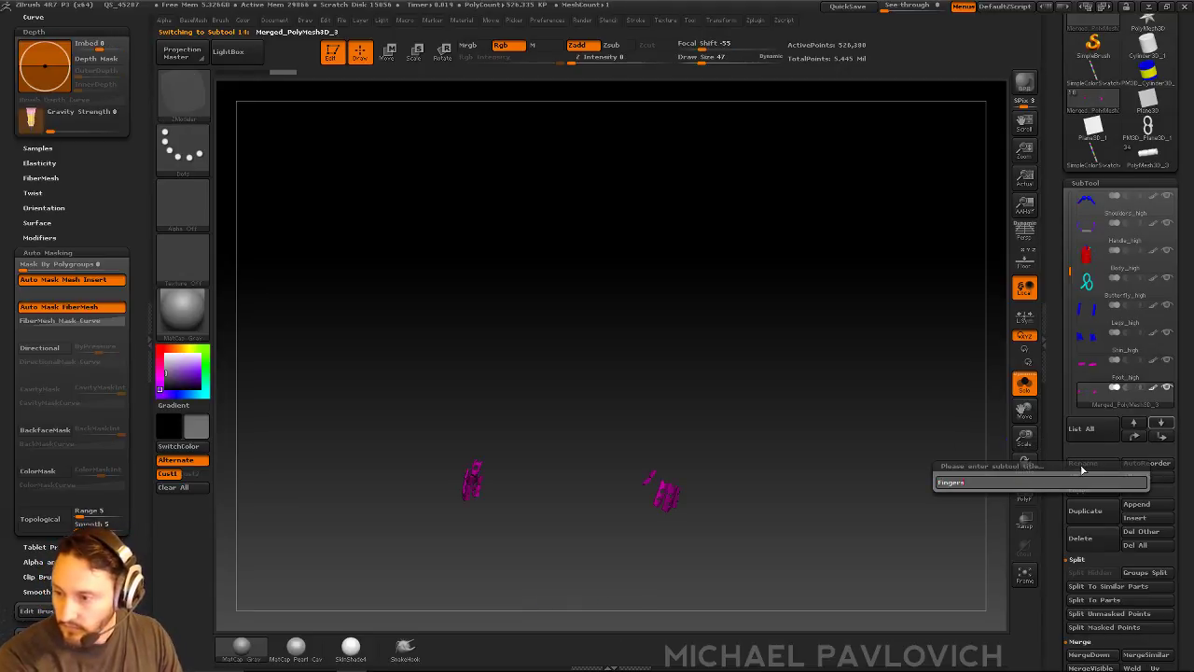
{"action": "key", "text": "Return"}
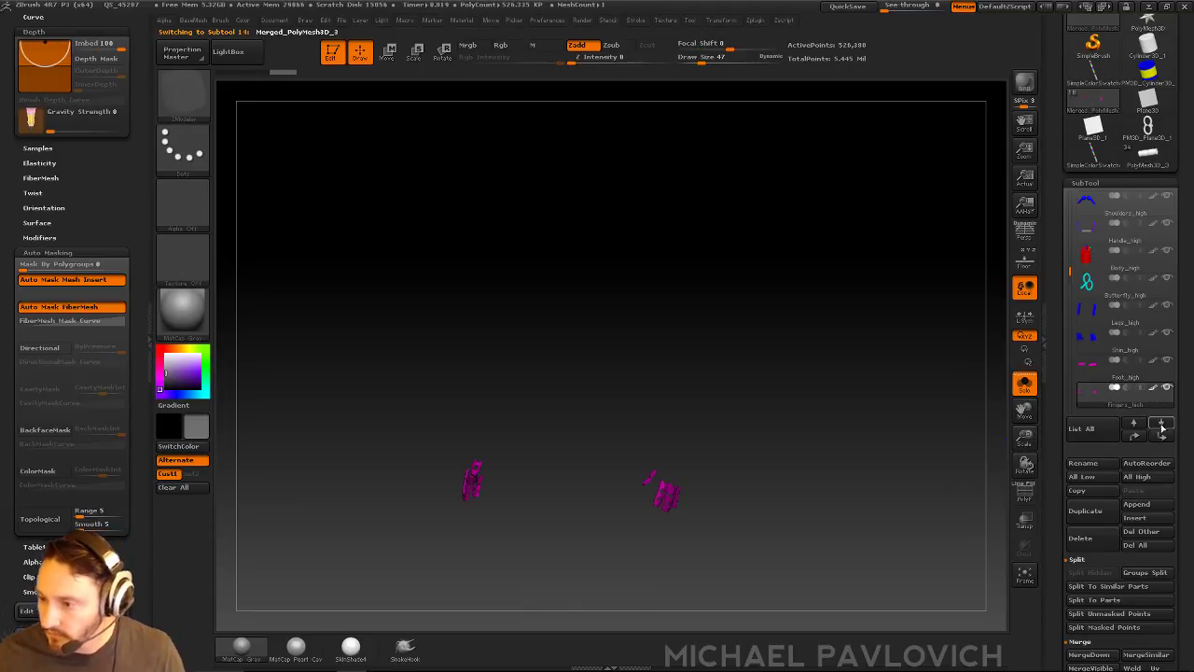
Make the subtool with the small green joint balls active and rename it Knuckels_high
{"action": "left_click", "coordinate": [1161, 425]}
{"action": "left_click", "coordinate": [1084, 463]}
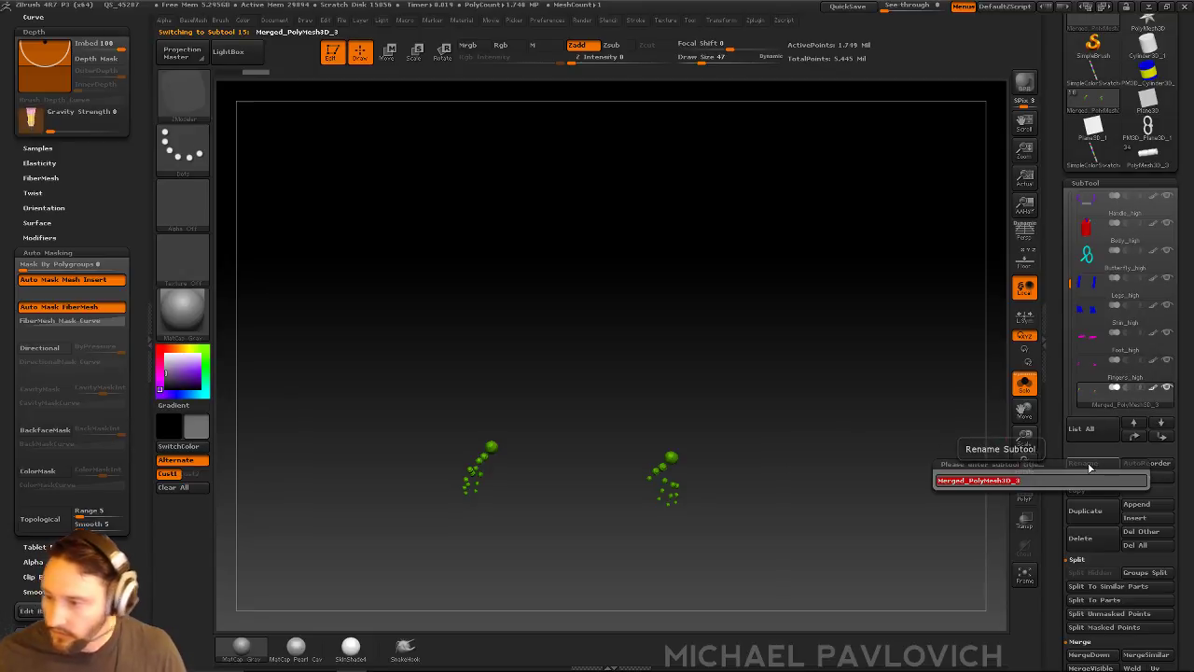
{"action": "type", "text": "K"}
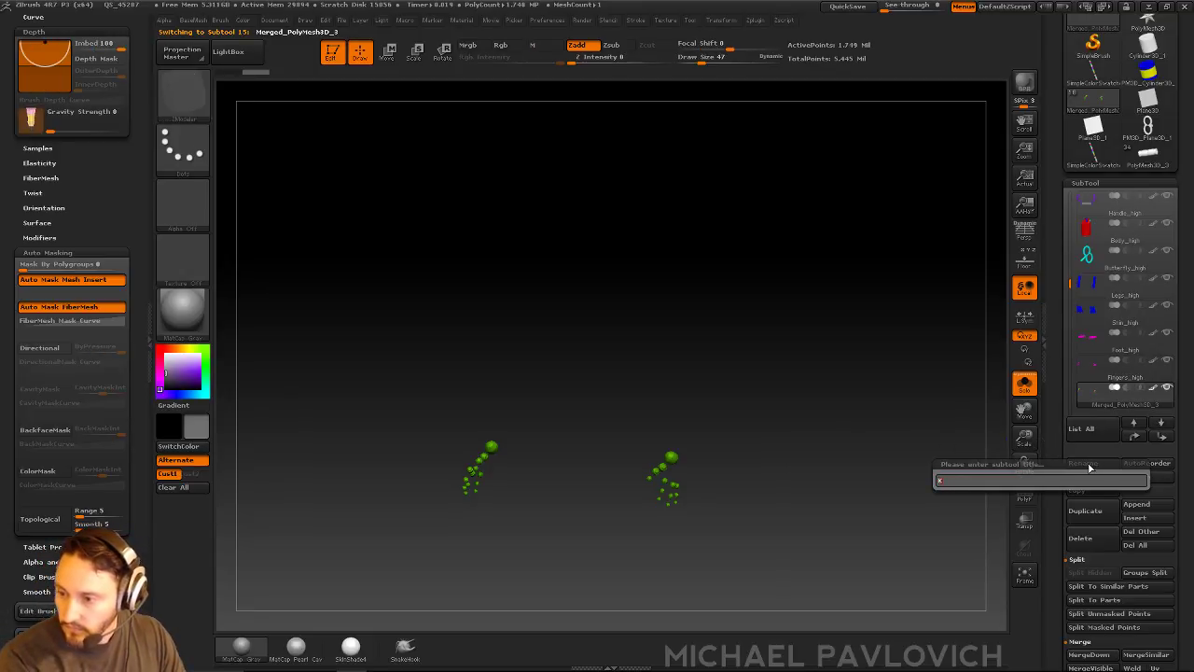
{"action": "type", "text": "unuckels_high"}
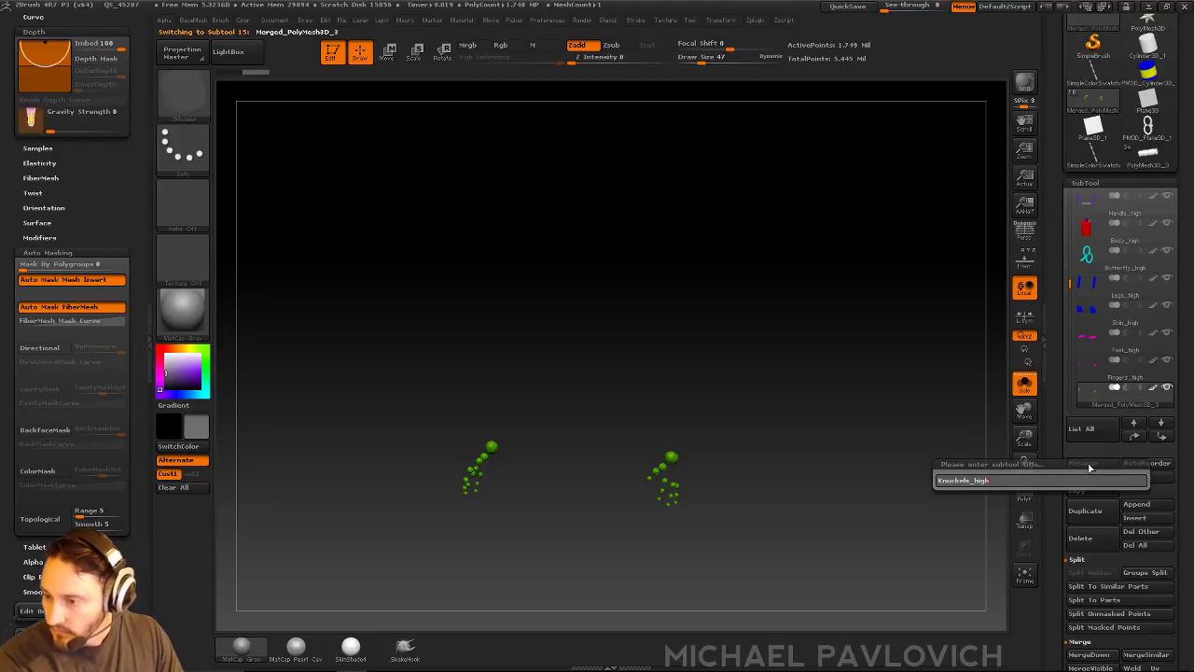
{"action": "key", "text": "Return"}
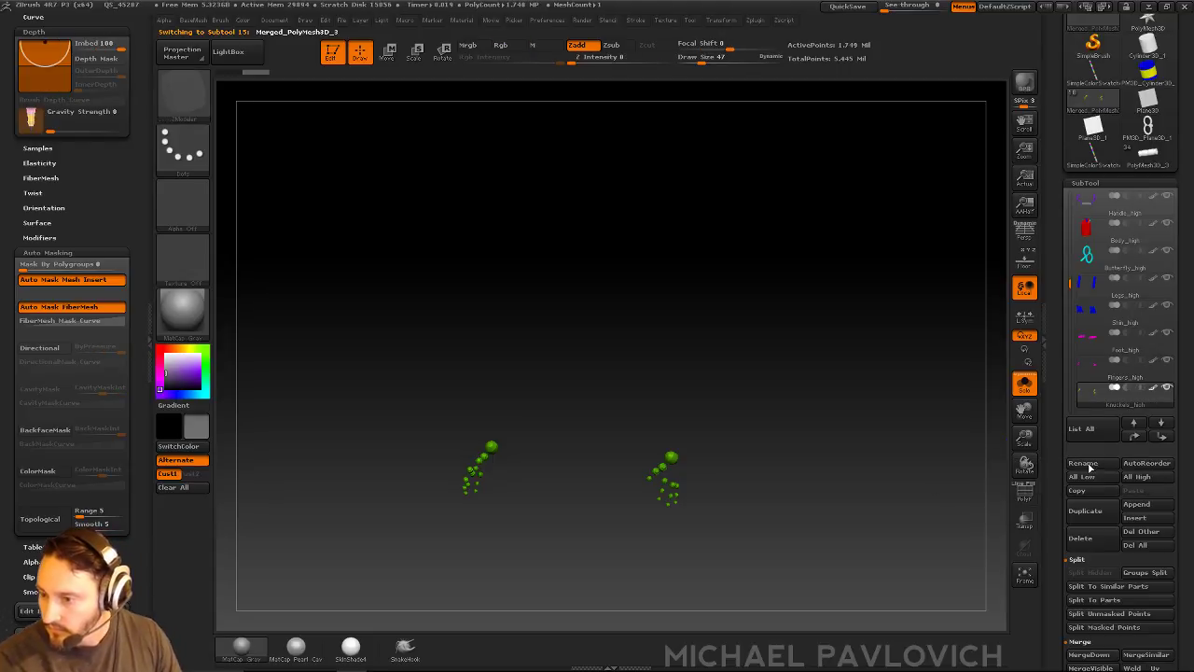
Make the blue forearm frames subtool active and rename it Forearms_high
{"action": "left_click", "coordinate": [1163, 424]}
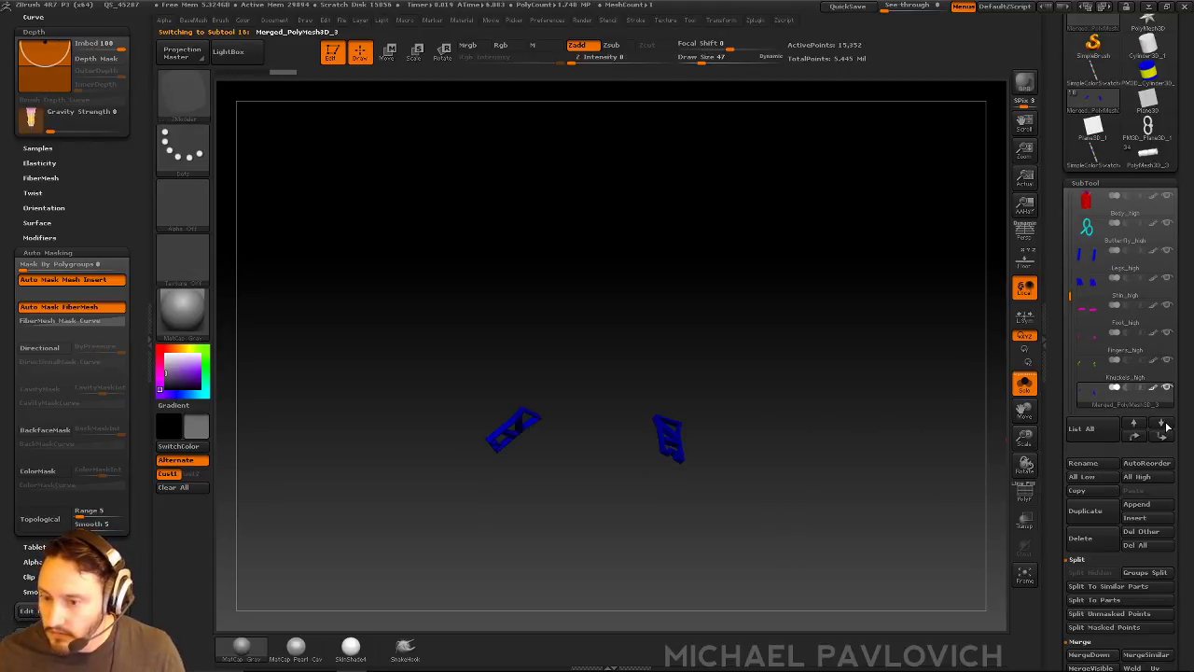
{"action": "left_click", "coordinate": [1096, 463]}
{"action": "type", "text": "Fo"}
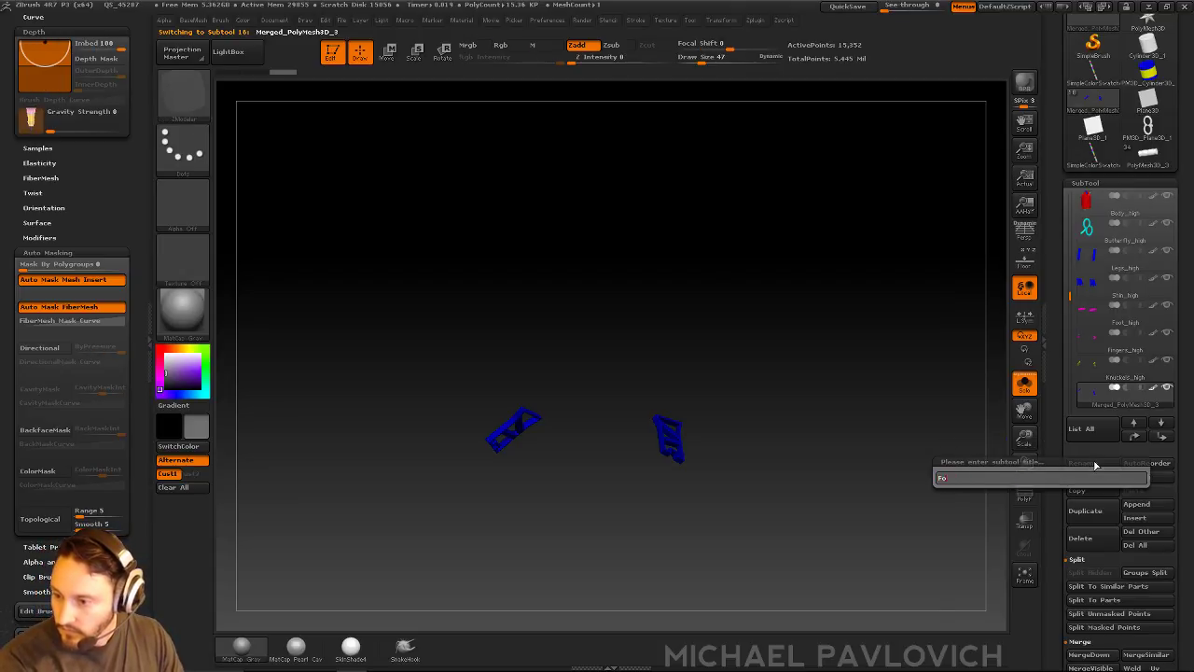
{"action": "type", "text": "rearms_high"}
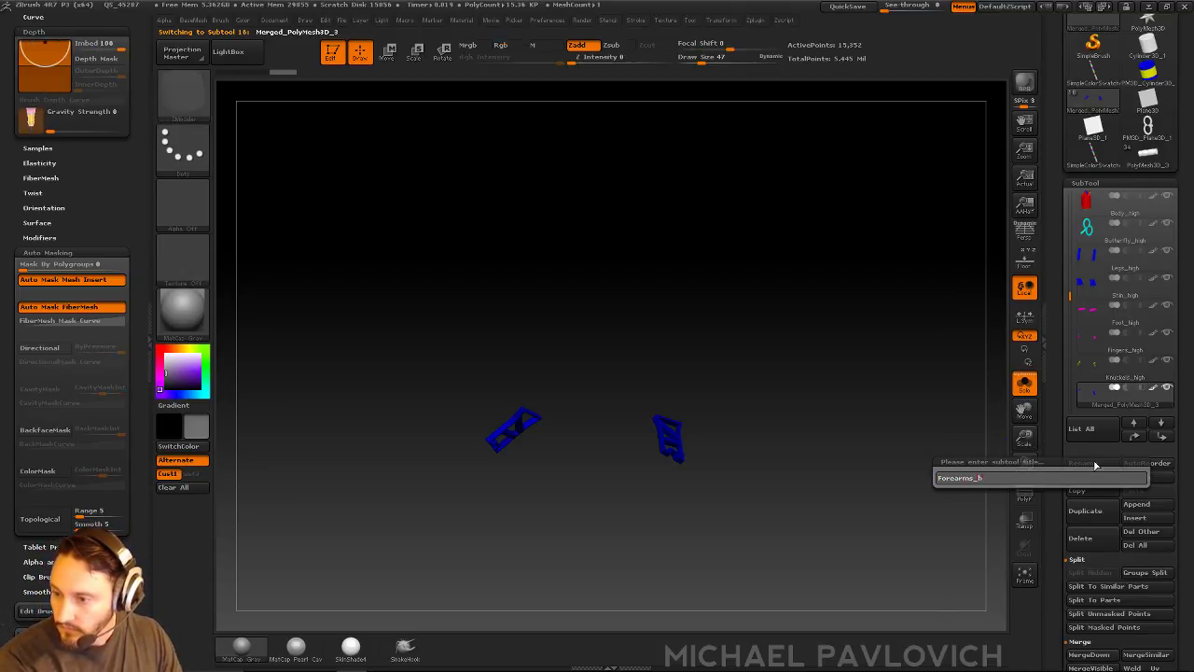
{"action": "key", "text": "Return"}
Make the magenta and purple palm subtool active and rename it Hands_high
{"action": "left_click", "coordinate": [1164, 426]}
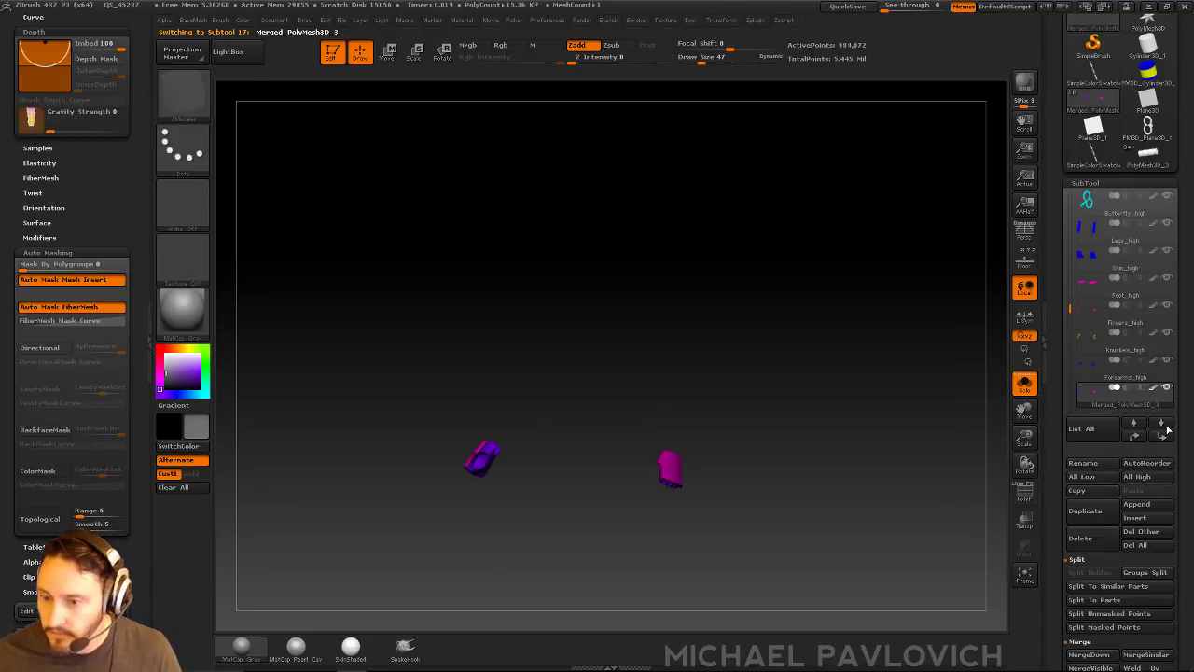
{"action": "left_click", "coordinate": [1092, 464]}
{"action": "type", "text": "Hands_high"}
{"action": "key", "text": "Return"}
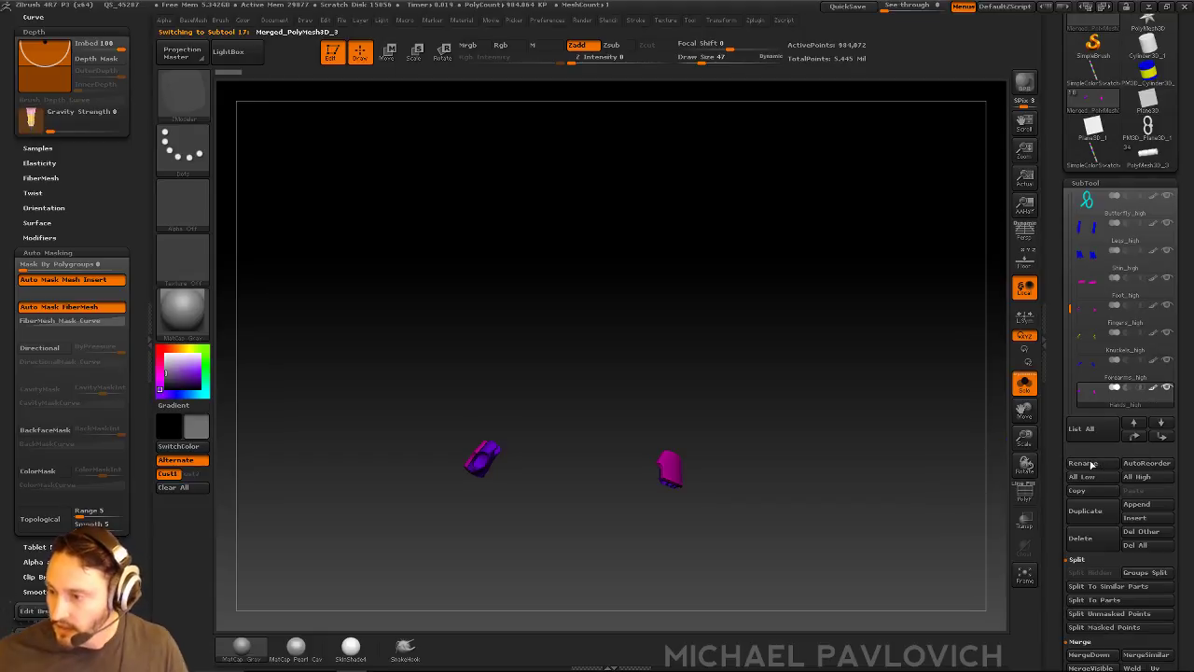
Make the last subtool, the small magenta blocks behind the feet, active and rename it Heels_high
{"action": "left_click", "coordinate": [1156, 427]}
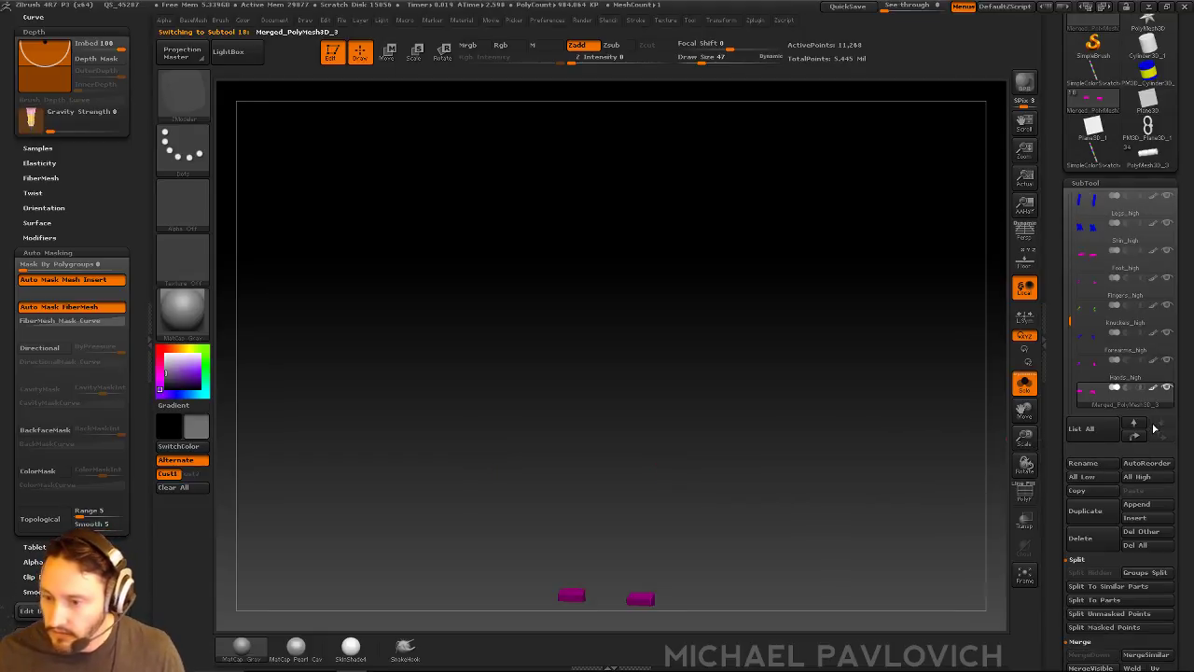
{"action": "left_click", "coordinate": [1093, 462]}
{"action": "type", "text": "Heel"}
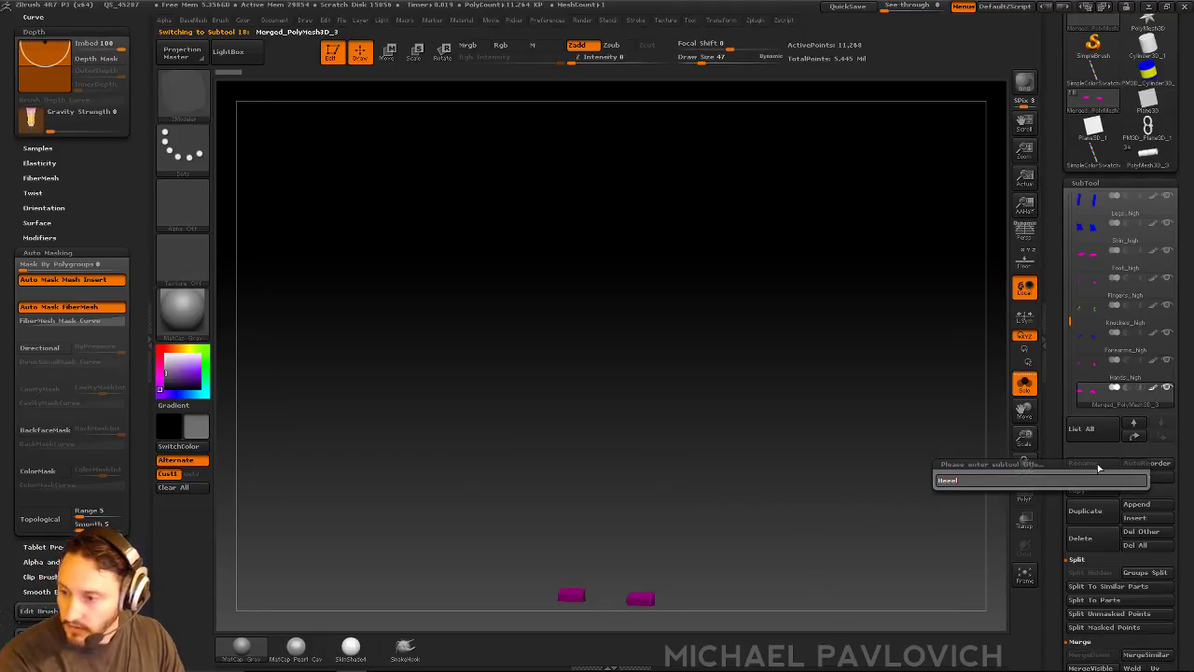
{"action": "type", "text": "s_high"}
{"action": "key", "text": "Return"}
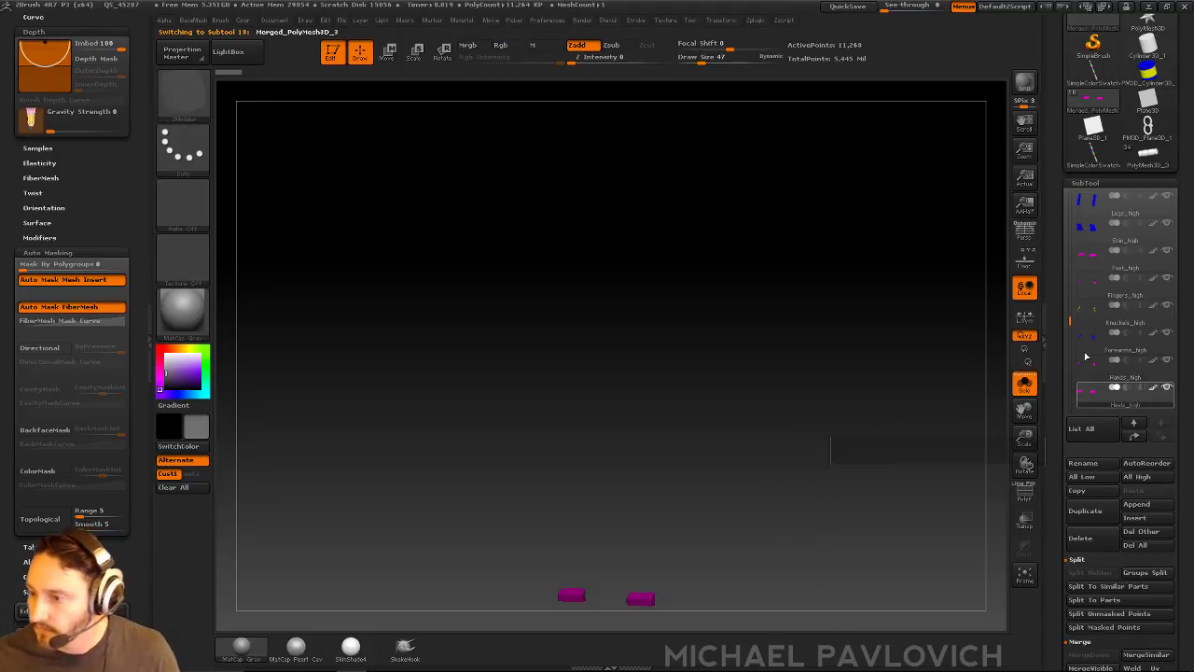
Close the docked Brush palette and dock the Zplugin palette with its FBX ExportImport options in its place
{"action": "mouse_move", "coordinate": [1070, 322]}
{"action": "left_mouse_down"}
{"action": "mouse_move", "coordinate": [1070, 339]}
{"action": "mouse_move", "coordinate": [1071, 187]}
{"action": "left_mouse_up"}
{"action": "left_click_drag", "start_coordinate": [1052, 133], "coordinate": [1048, 302]}
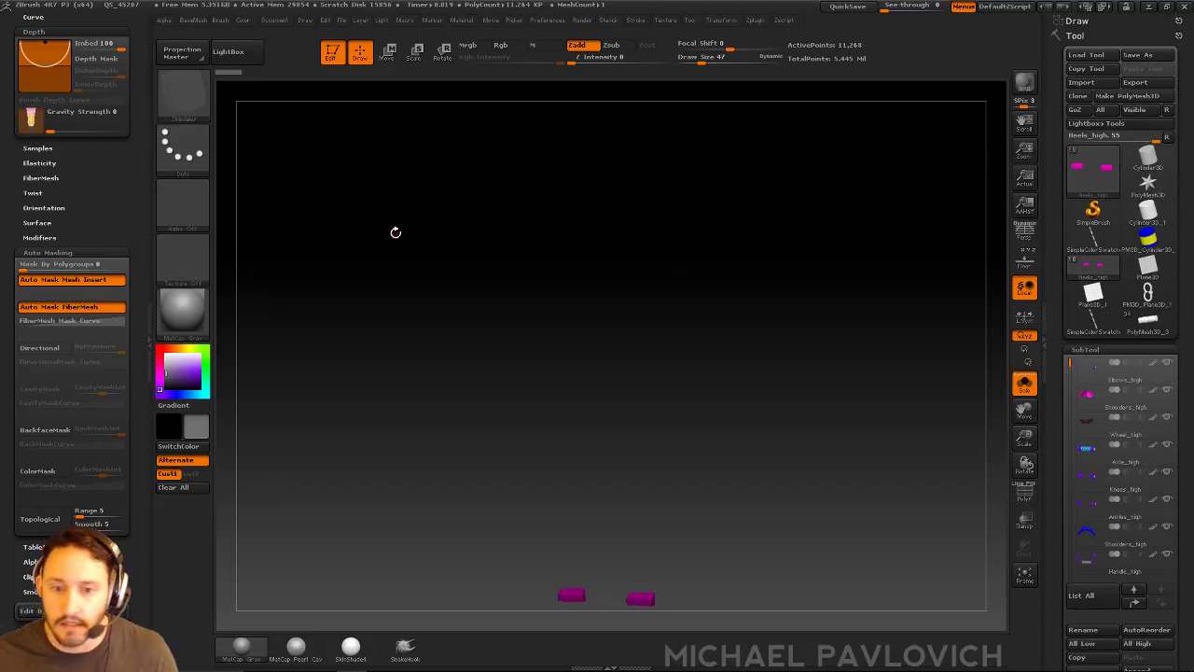
{"action": "left_click_drag", "start_coordinate": [103, 165], "coordinate": [101, 308]}
{"action": "left_click", "coordinate": [128, 23]}
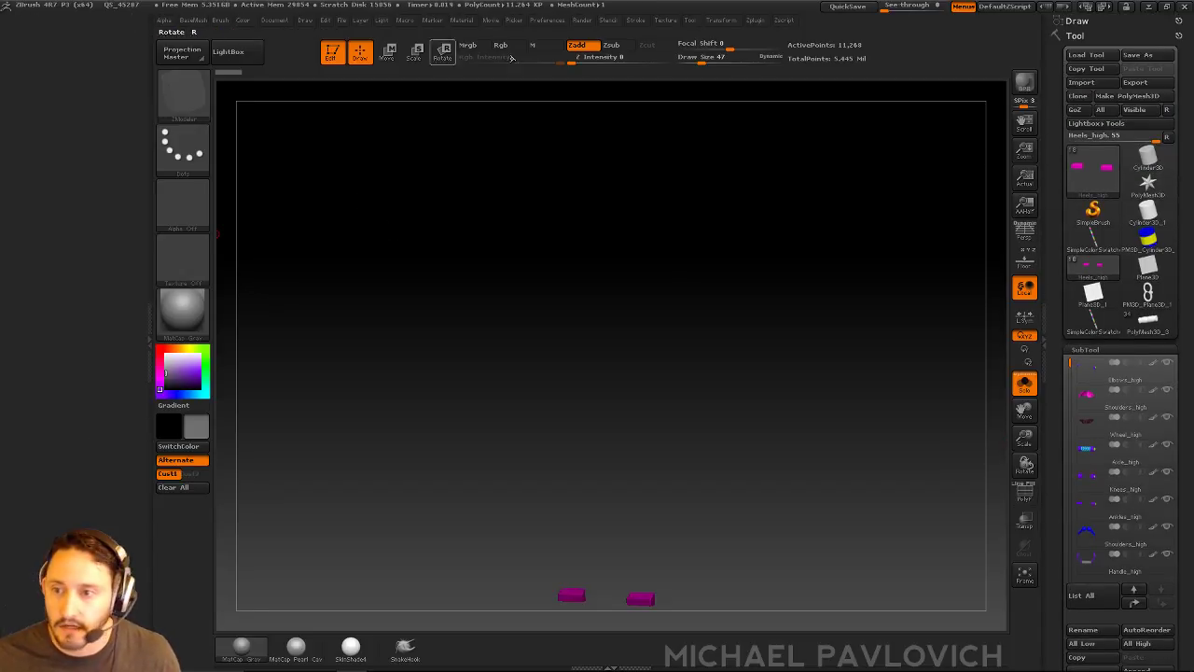
{"action": "left_click", "coordinate": [753, 23]}
{"action": "left_click_drag", "start_coordinate": [751, 34], "coordinate": [84, 112]}
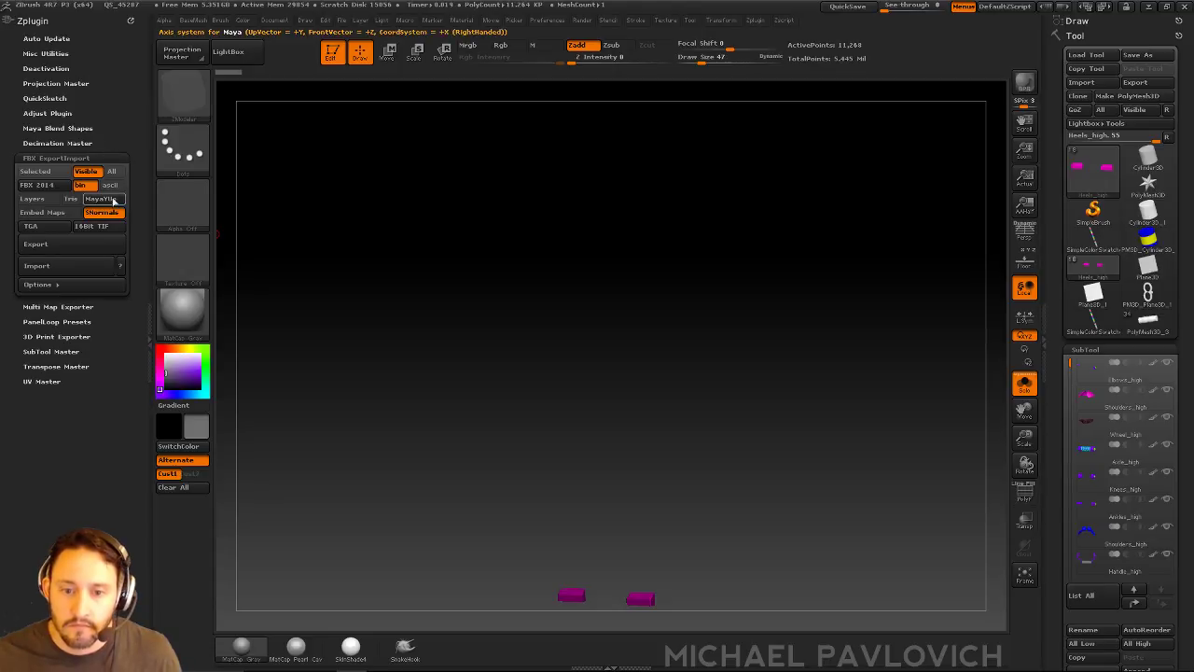
Export the visible subtools as a binary FBX into a new folder named Bake inside the highres folder
{"action": "left_click", "coordinate": [37, 243]}
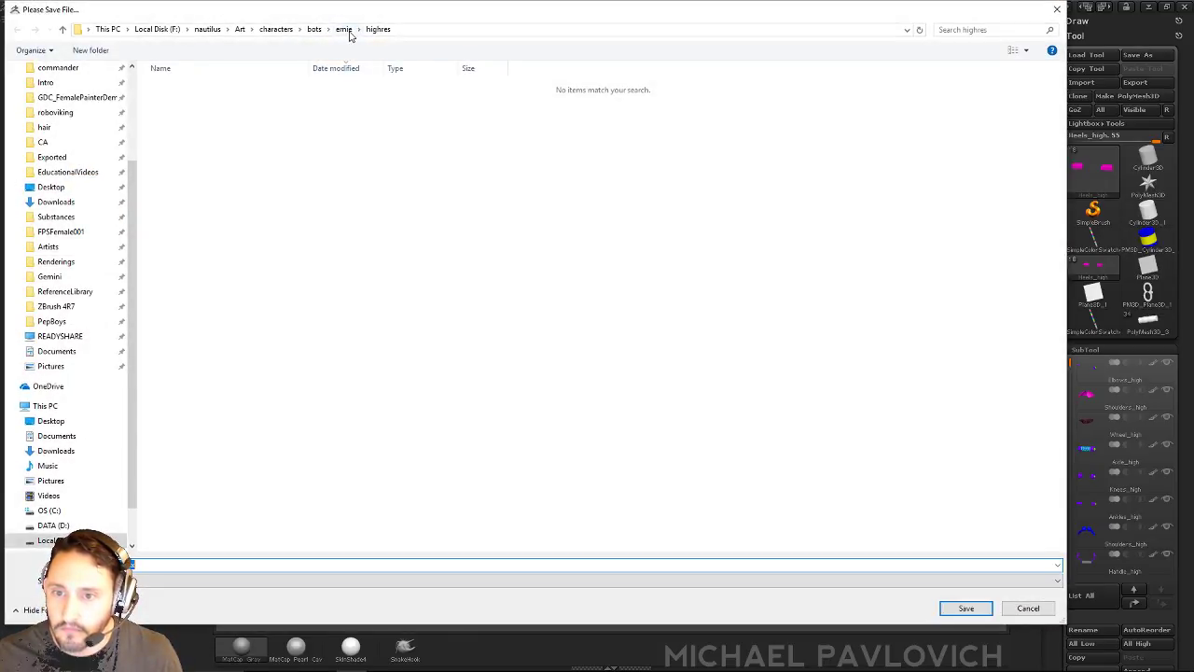
{"action": "right_click", "coordinate": [390, 280]}
{"action": "mouse_move", "coordinate": [396, 414]}
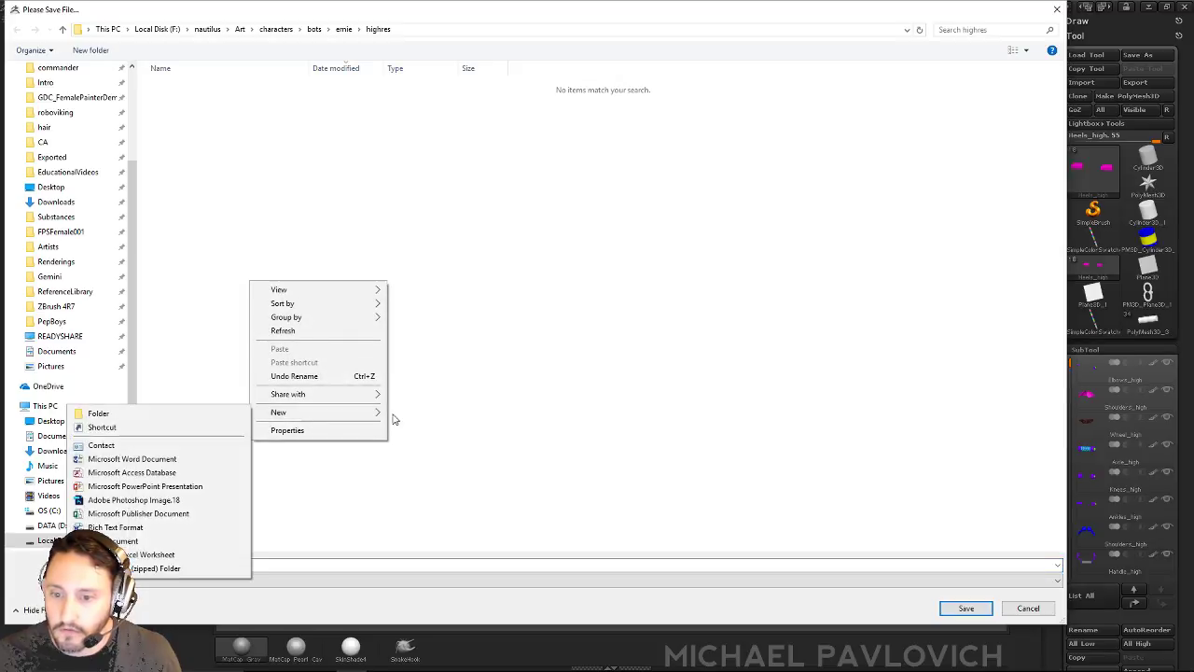
{"action": "left_click", "coordinate": [193, 413]}
{"action": "type", "text": "Bake"}
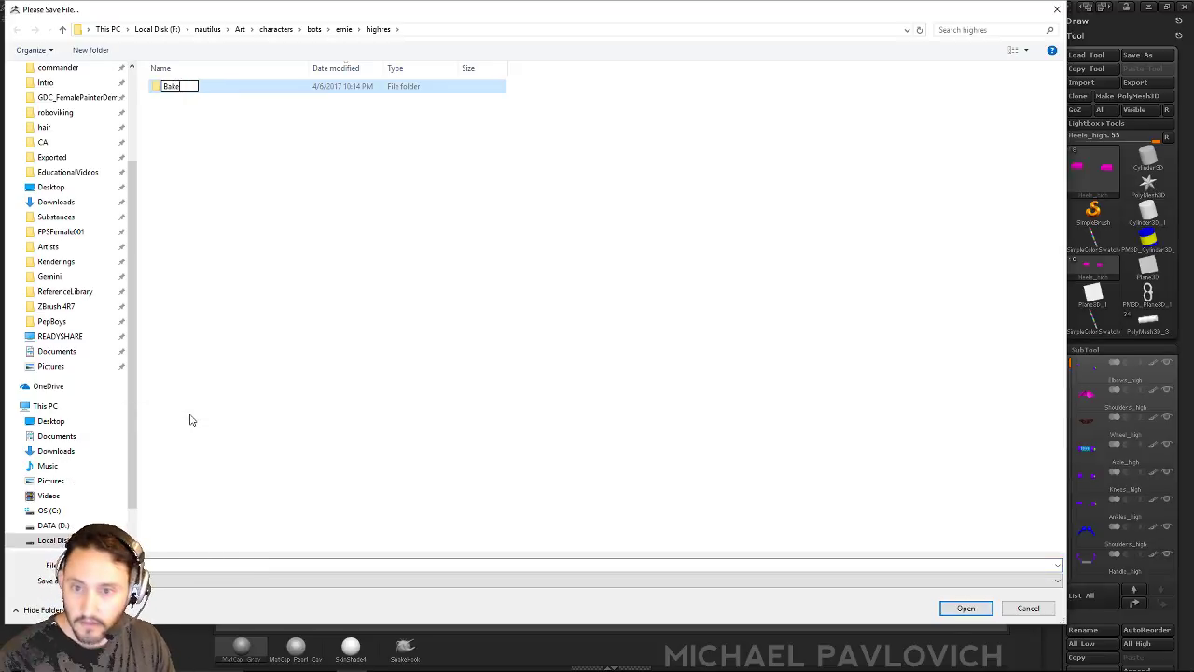
{"action": "key", "text": "Return"}
{"action": "key", "text": "Return"}
{"action": "left_click", "coordinate": [193, 567]}
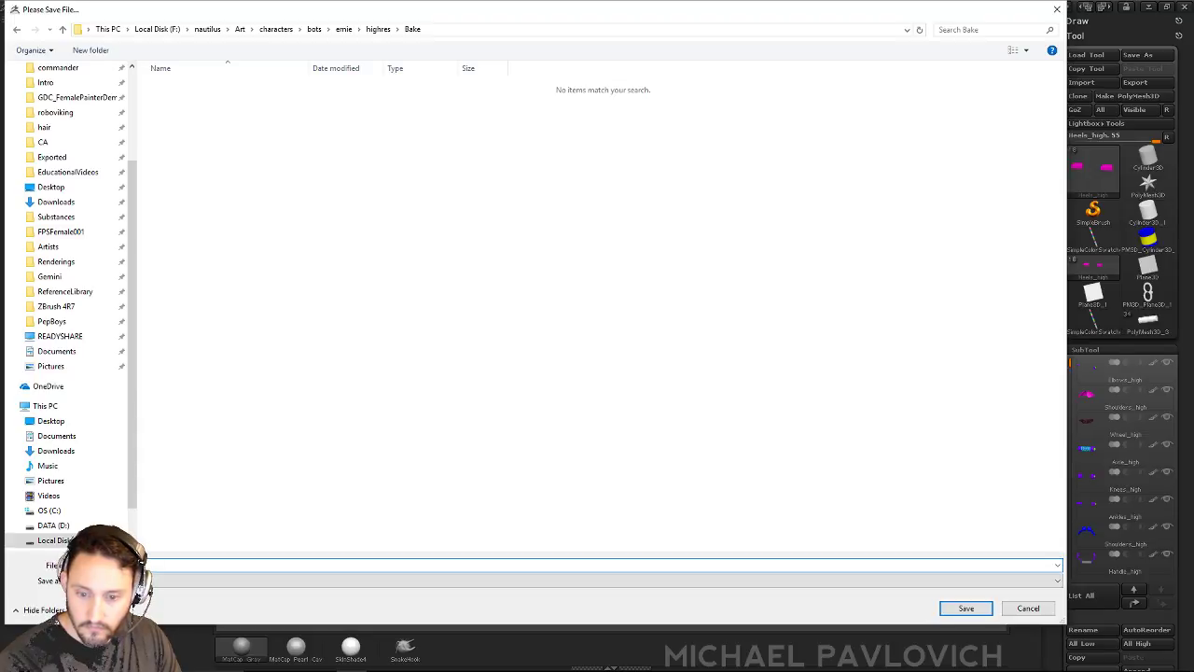
{"action": "key", "text": "Return"}
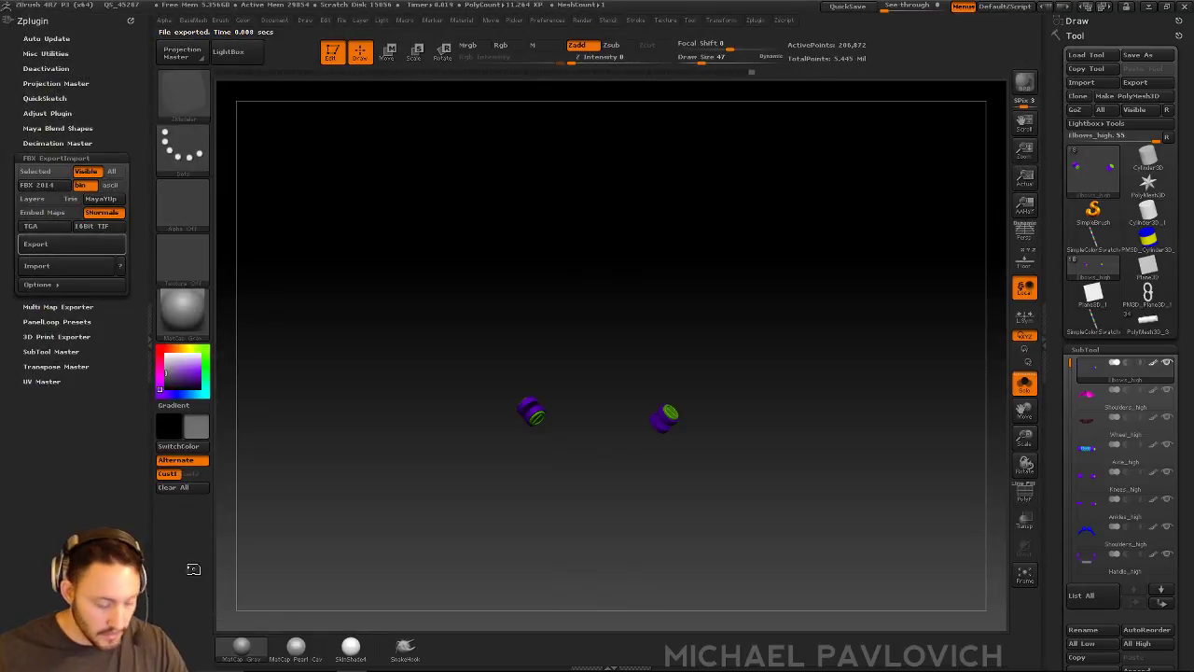